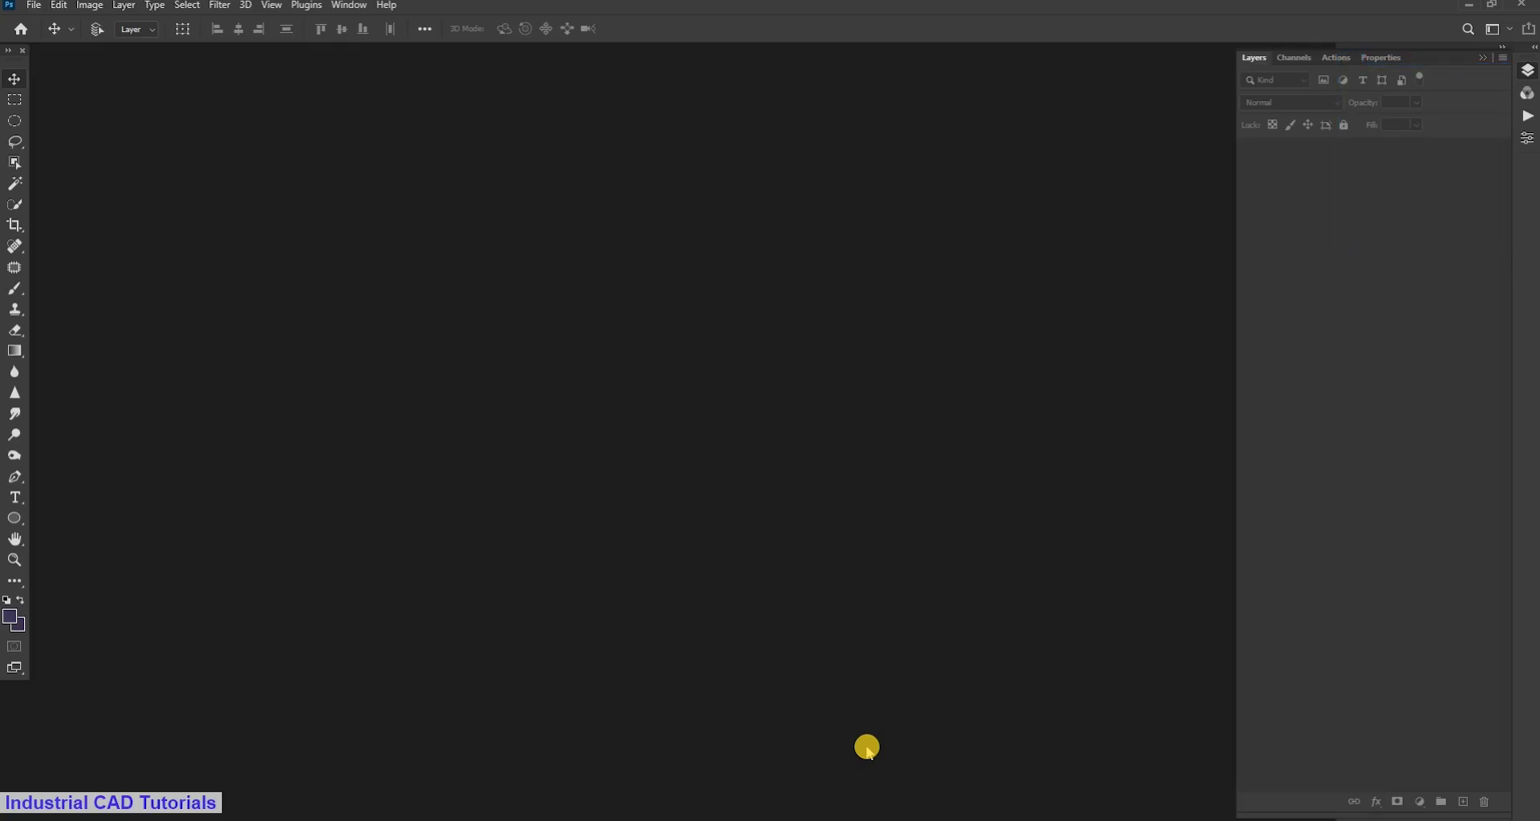
# Create a new document named 'chair', 1080 pixels wide by 1080 high
pyautogui.click(33, 4)
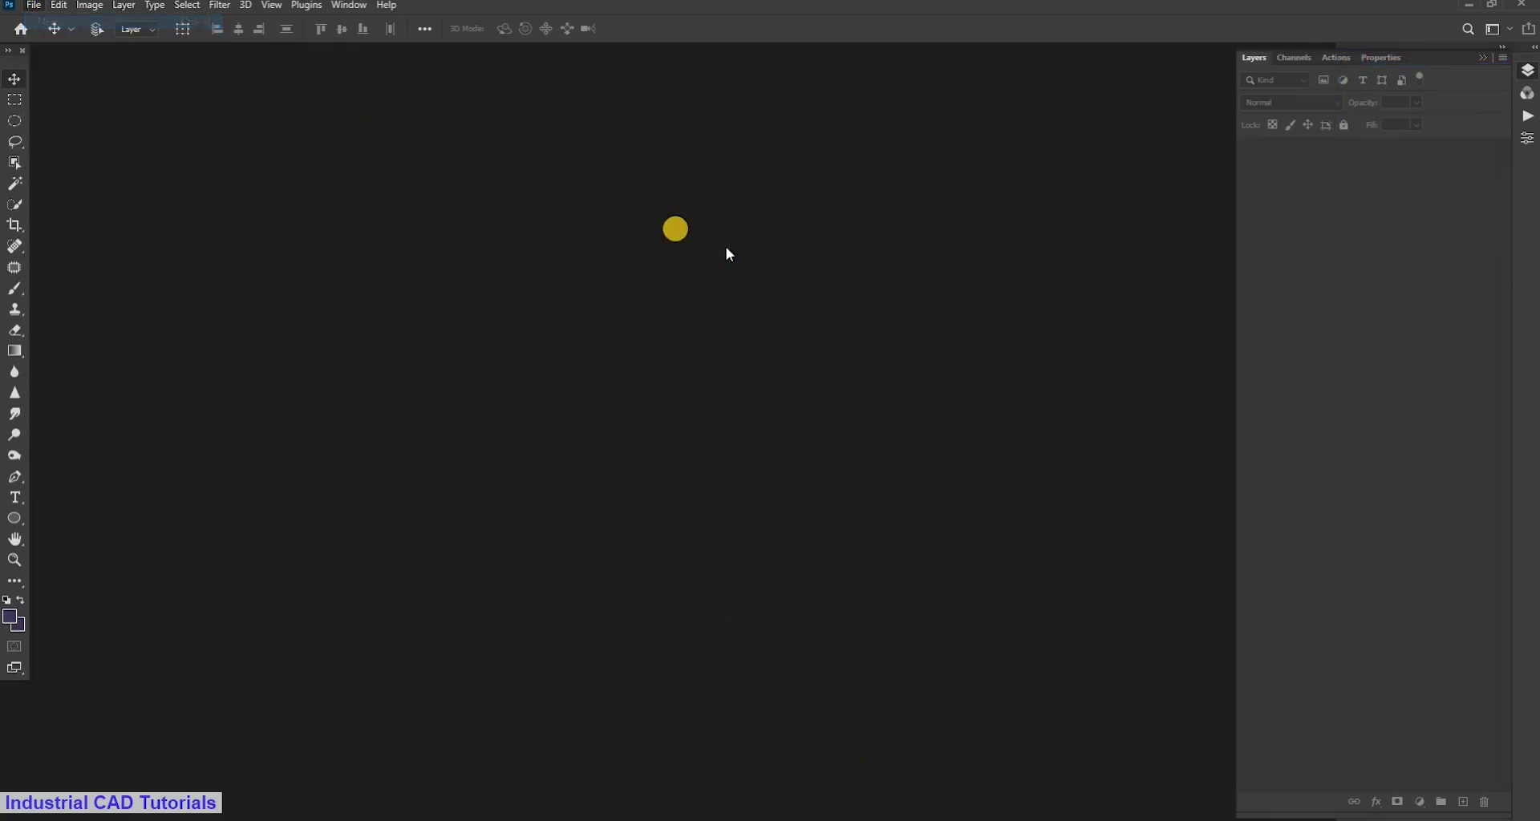
pyautogui.write('chair')
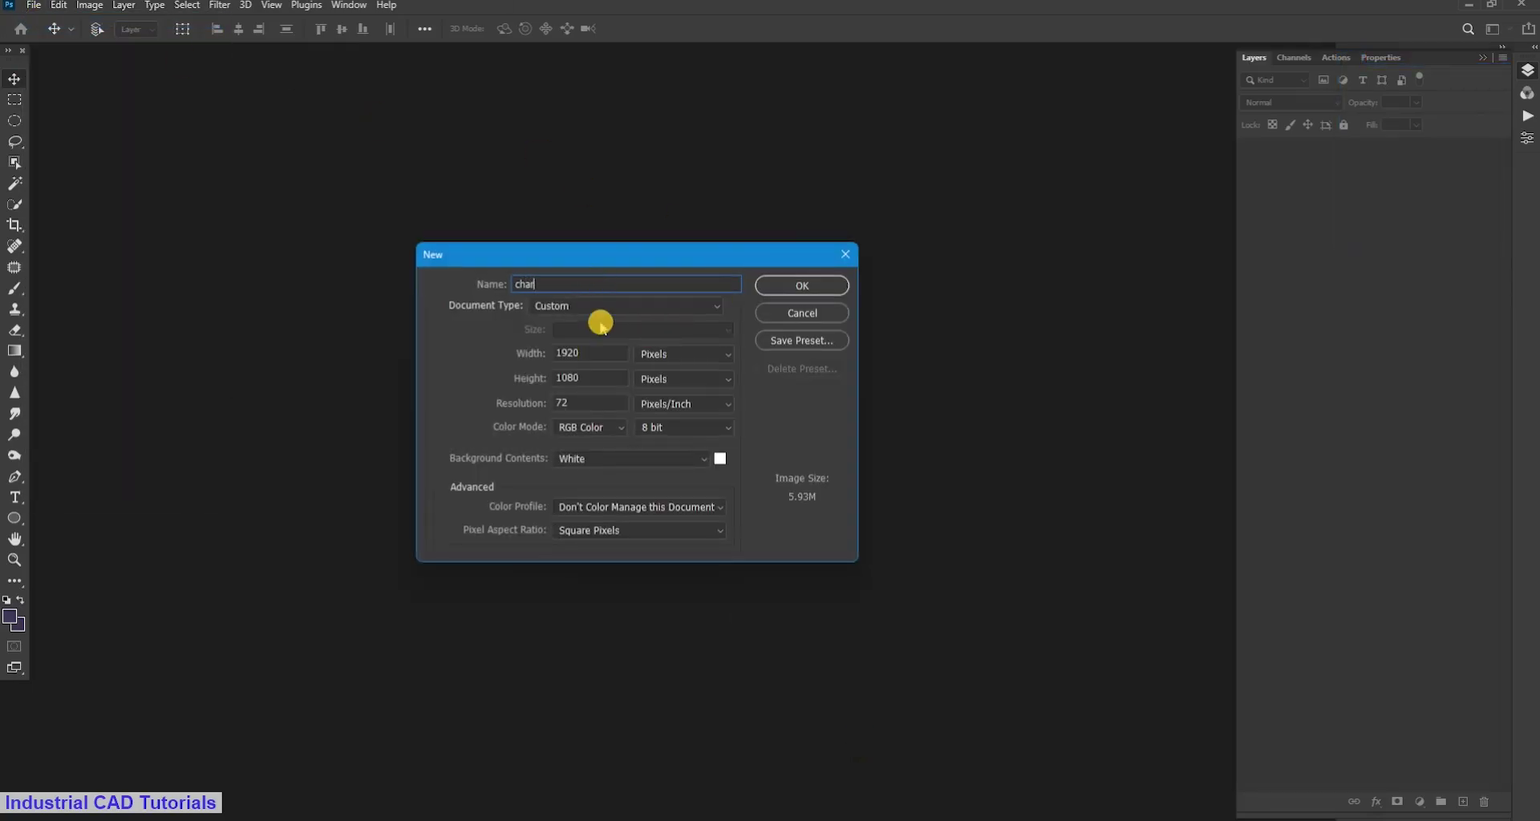
pyautogui.click(535, 356)
pyautogui.write('1080')
pyautogui.click(802, 286)
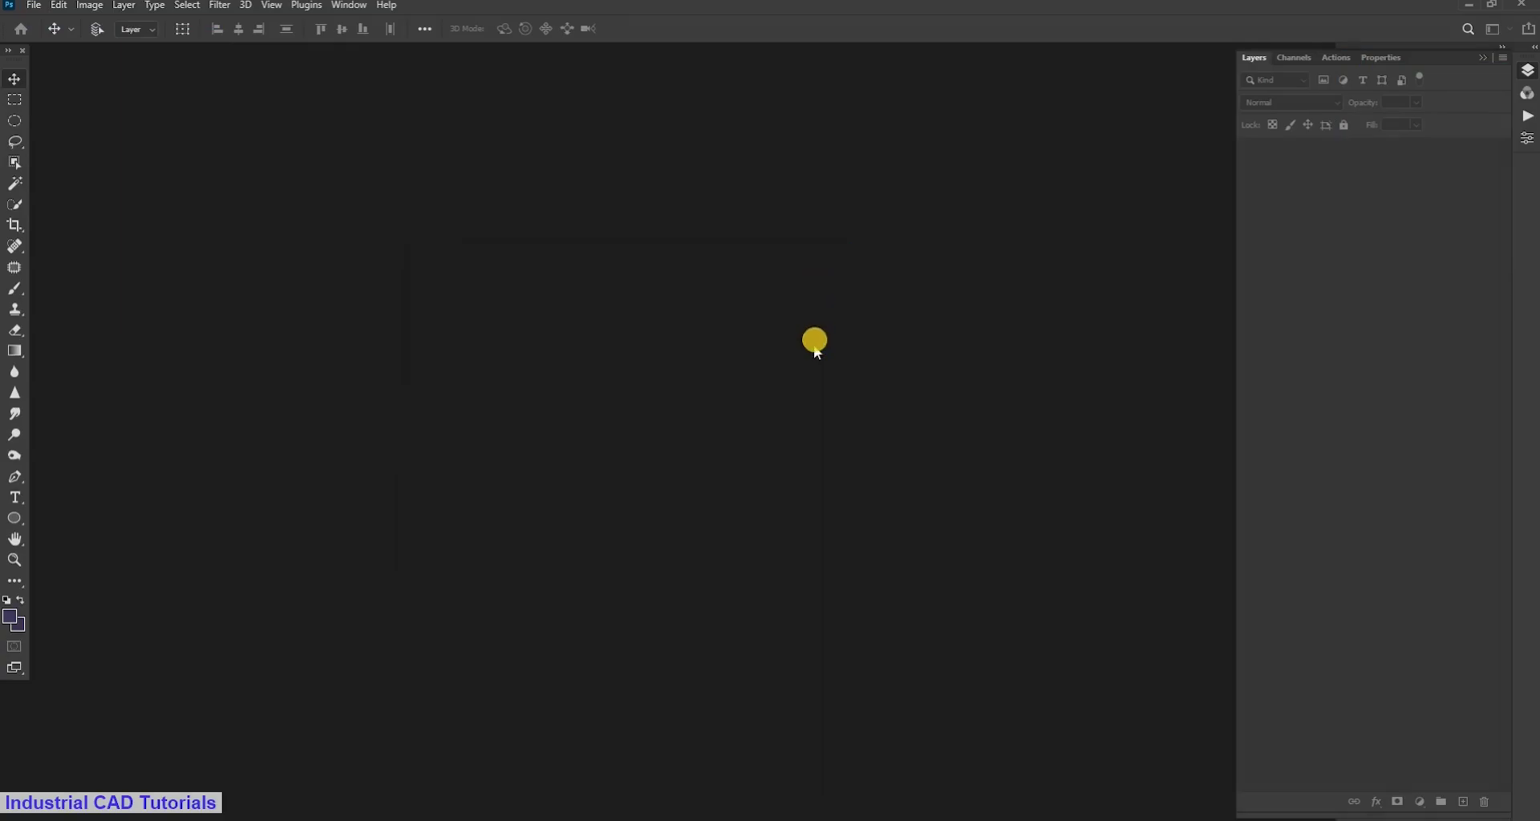
# Place the chair pencil sketch as an embedded image in the document
pyautogui.click(33, 5)
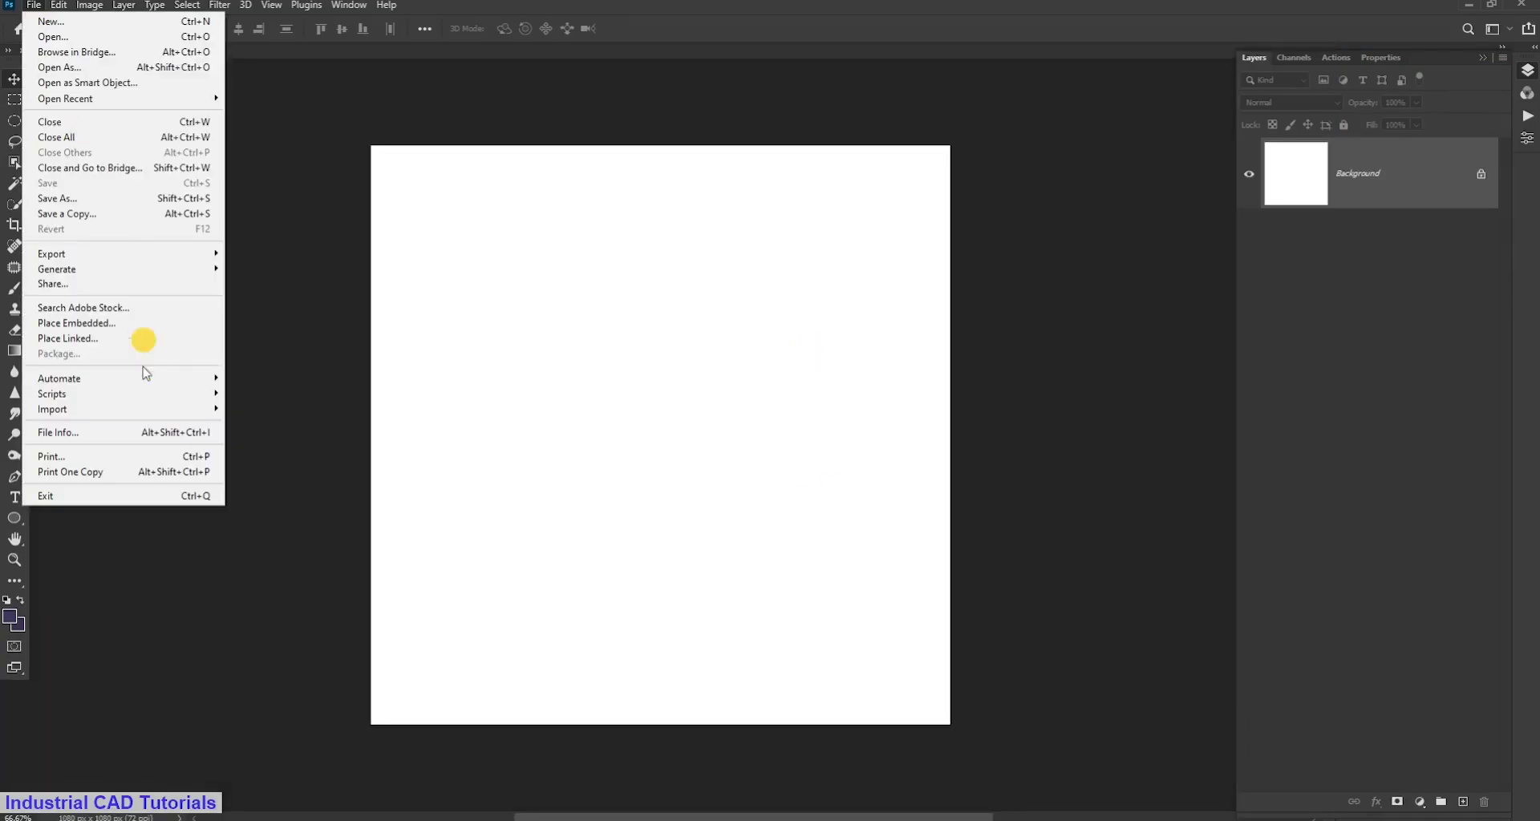
pyautogui.click(128, 334)
pyautogui.doubleClick(166, 152)
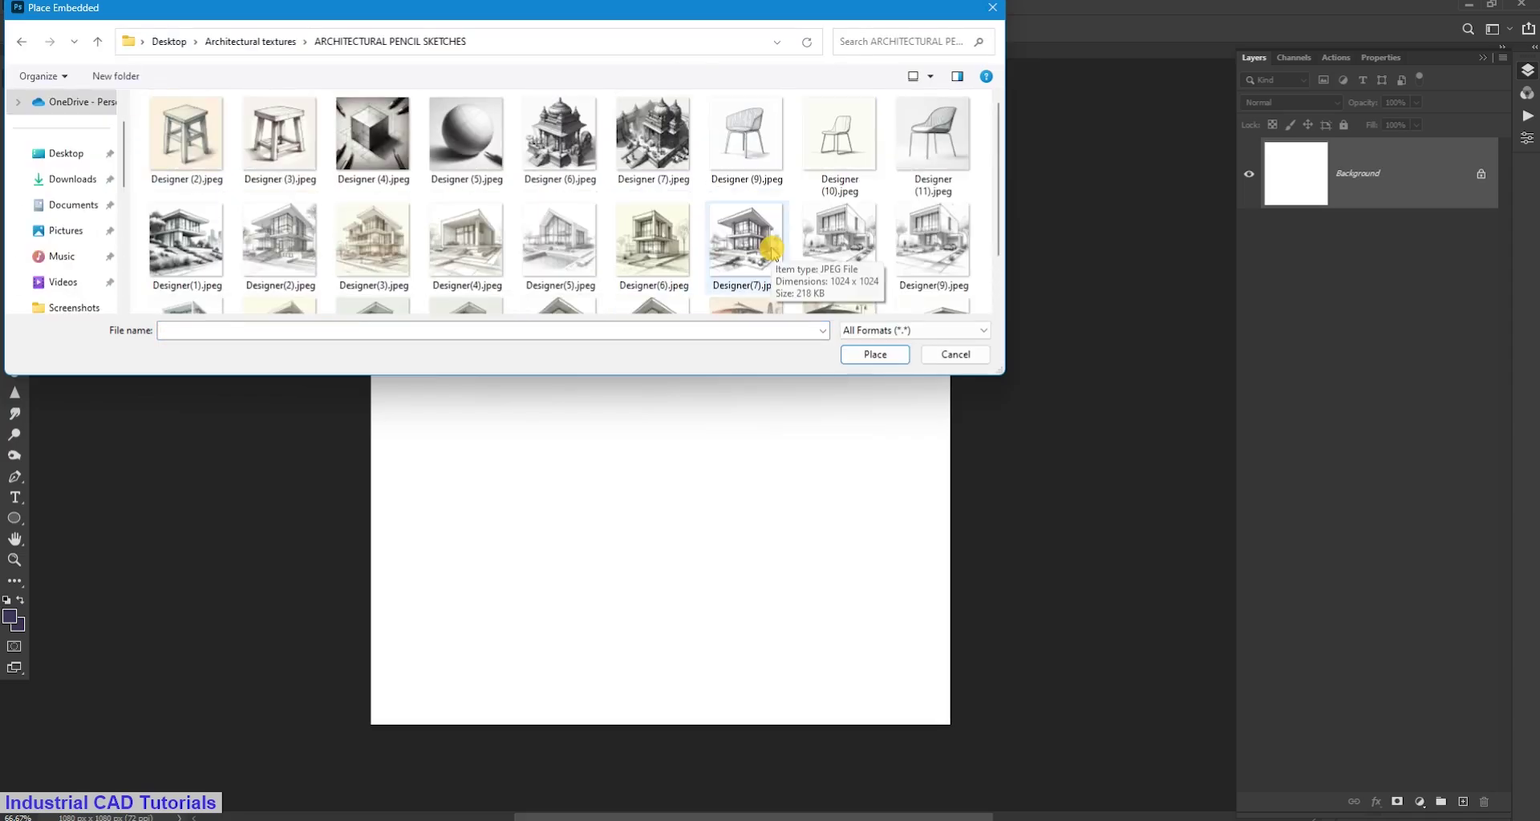
pyautogui.click(930, 144)
pyautogui.click(875, 353)
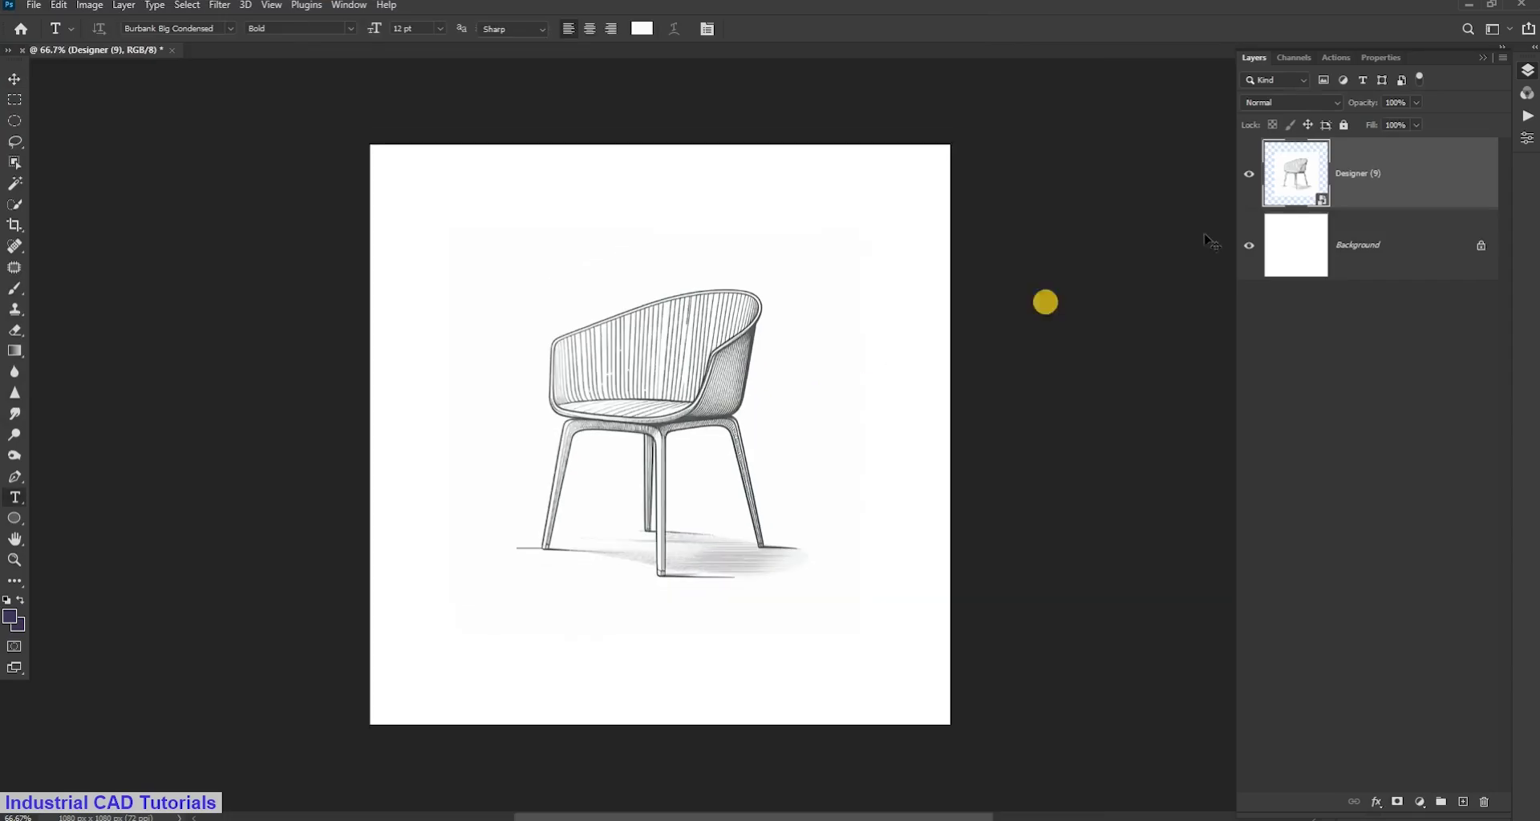
# Scale the sketch up to fill the canvas and add an empty layer above it
pyautogui.hotkey('ctrl', 't')
pyautogui.moveTo(825, 648); pyautogui.dragTo(959, 711)
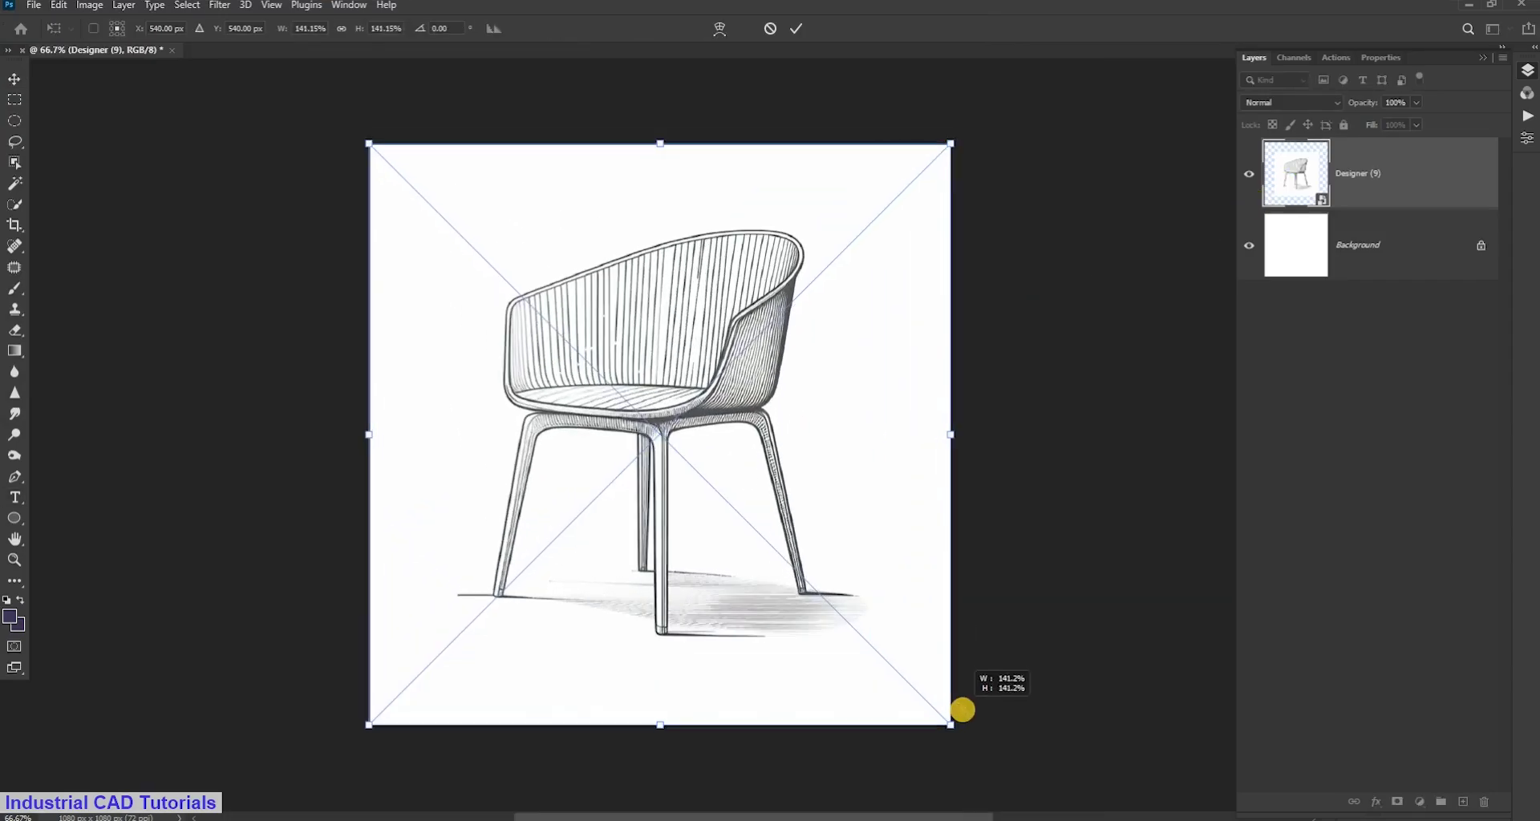
pyautogui.press('Return')
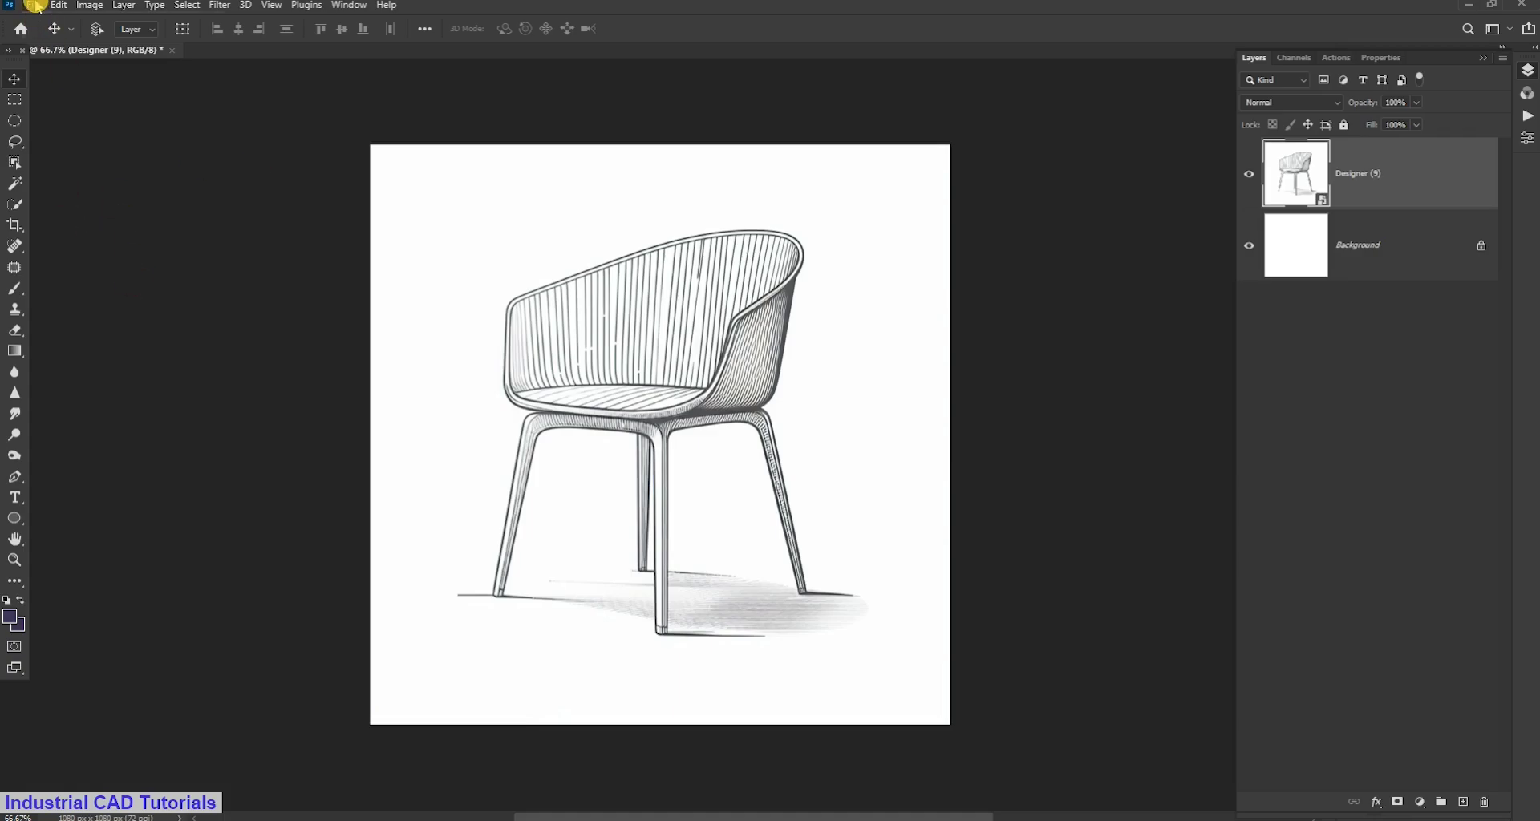
pyautogui.scroll(-1, 823, 444)
pyautogui.scroll(2, 757, 532)
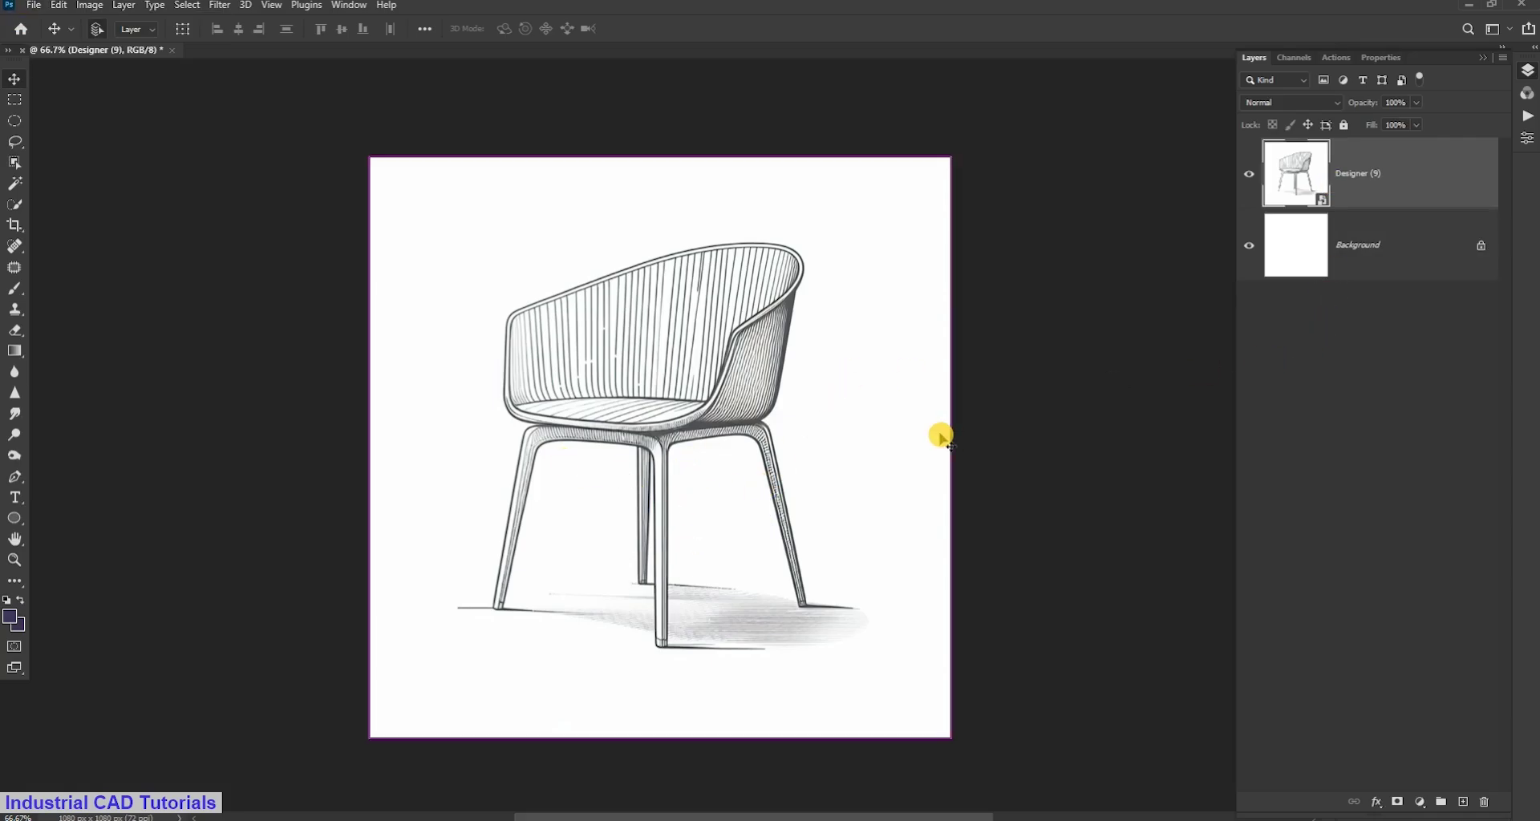
pyautogui.hotkey('ctrl', '1')
pyautogui.click(1463, 802)
# Start a Pen path from the seat edge down to the front-left leg's foot
pyautogui.scroll(-1, 191, 416)
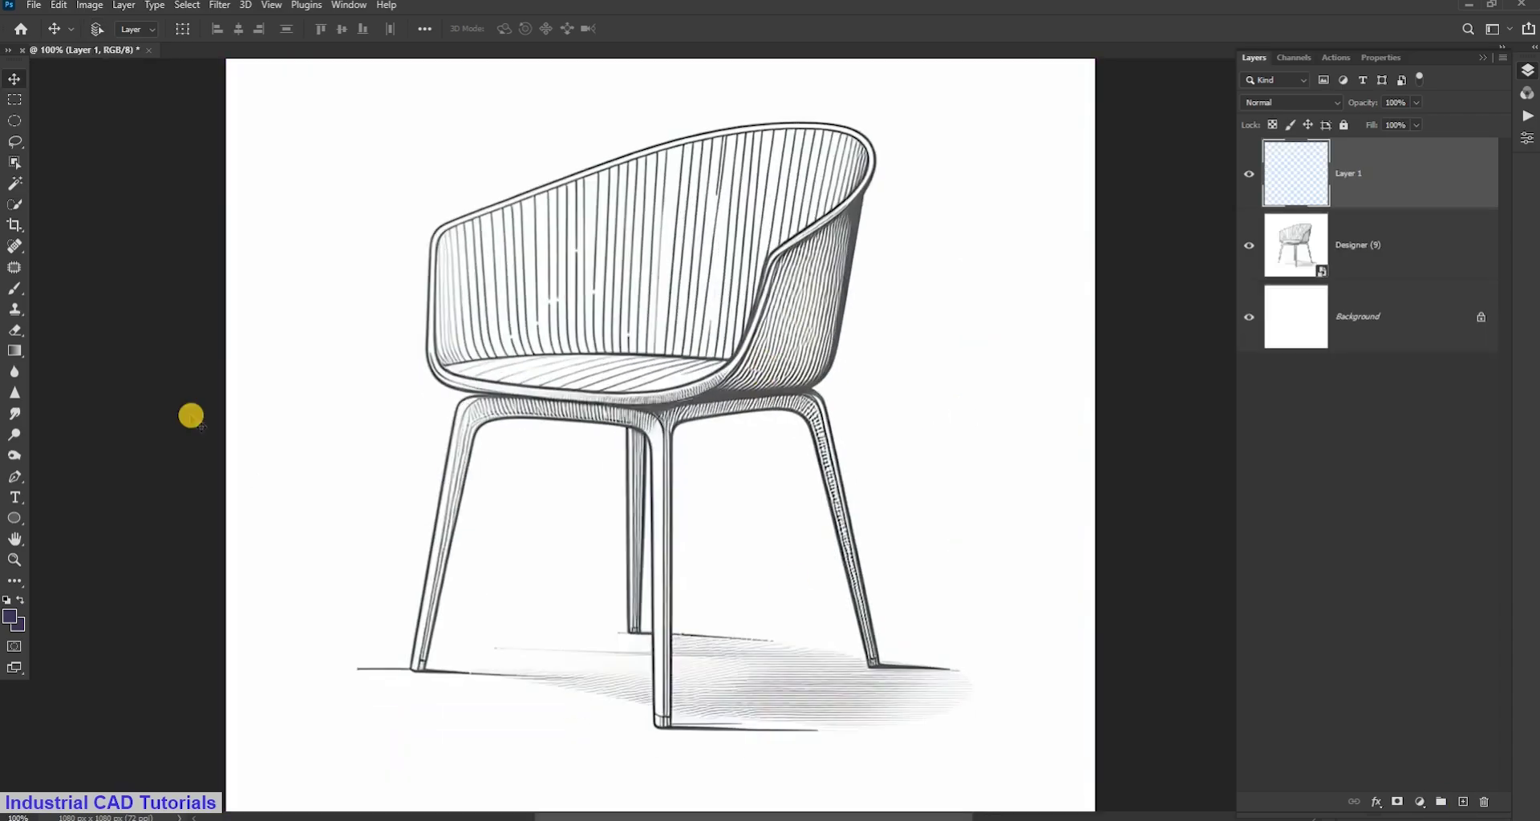
pyautogui.click(15, 477)
pyautogui.click(488, 395)
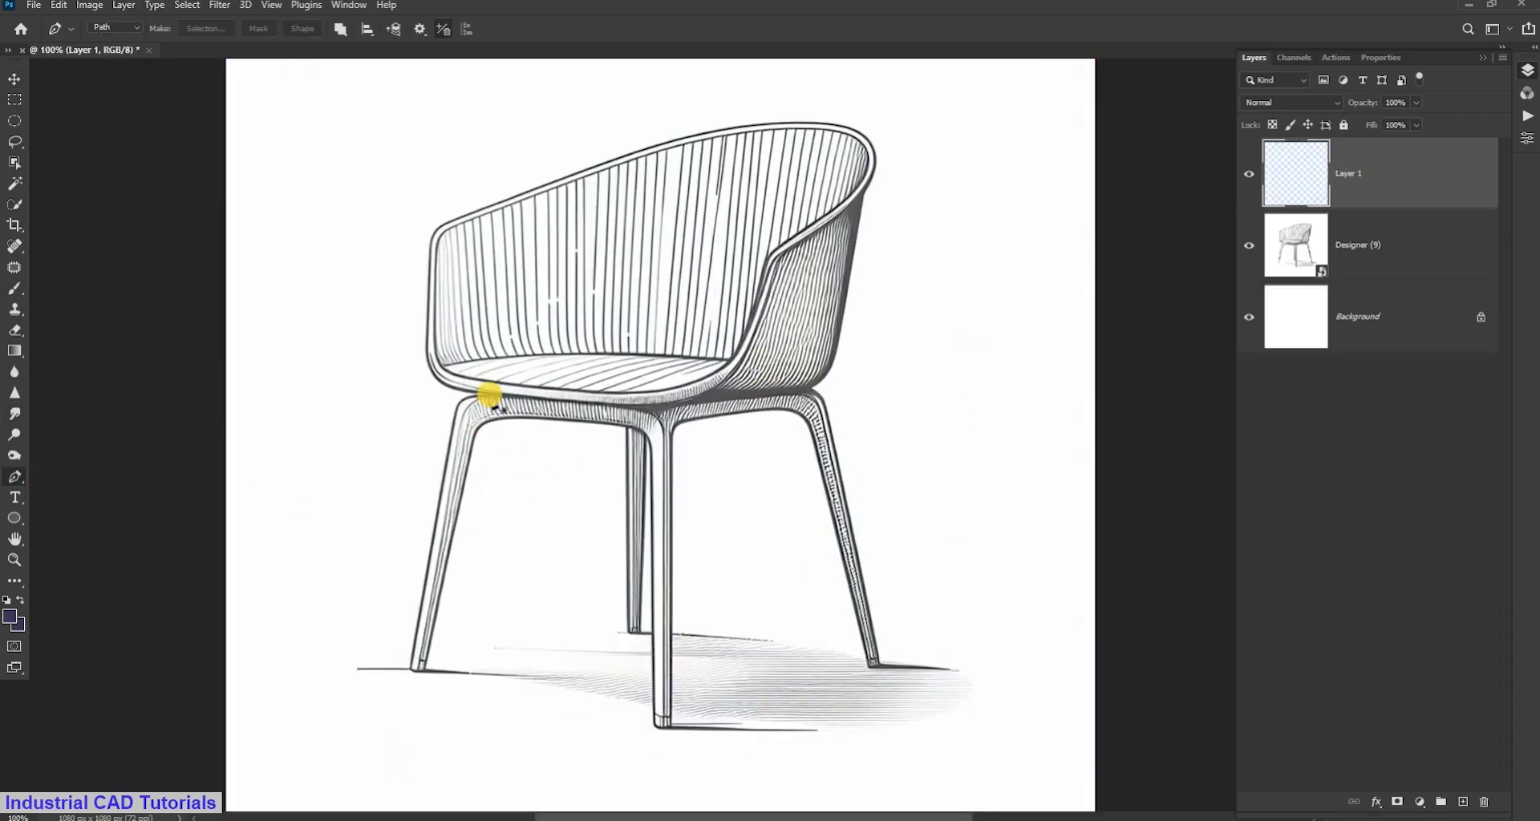
pyautogui.click(411, 667)
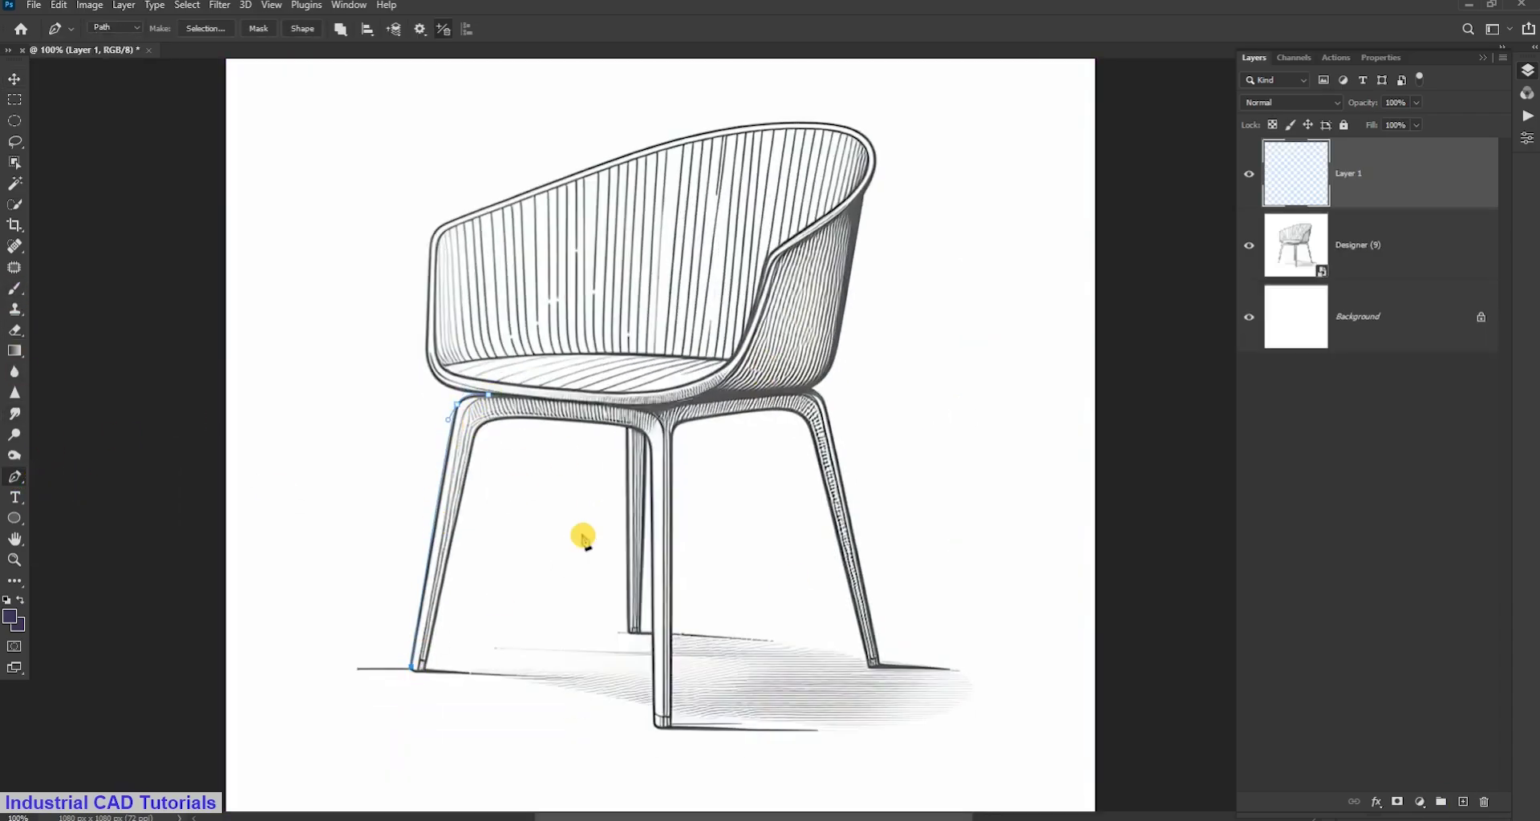
pyautogui.hotkey('ctrl', '+')
pyautogui.scroll(-5, 585, 532)
pyautogui.scroll(-2, 586, 544)
pyautogui.click(173, 687)
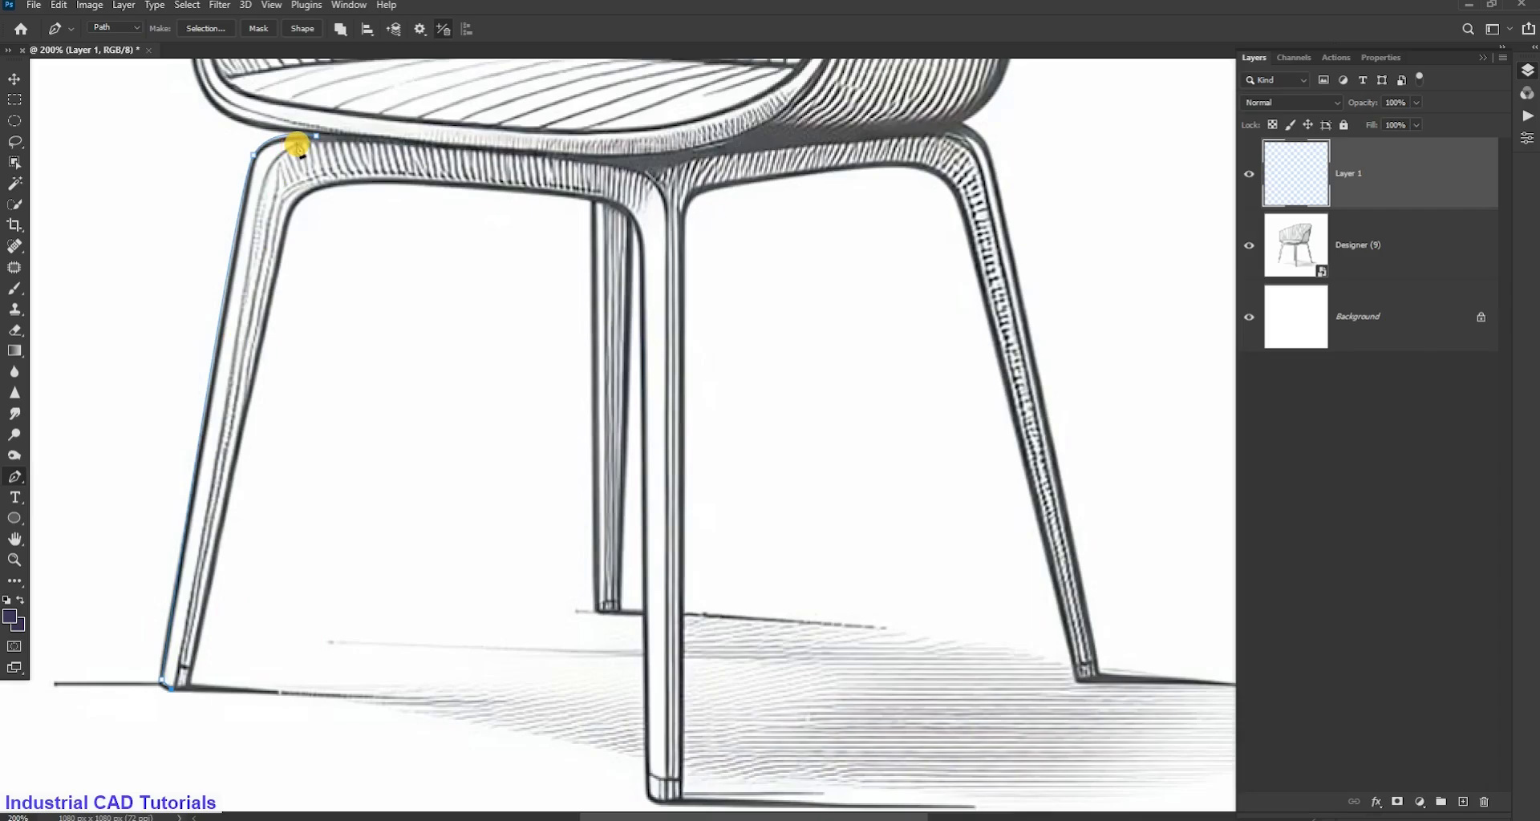
# Continue the path along the curved seat rail and down the other front leg
pyautogui.click(274, 197)
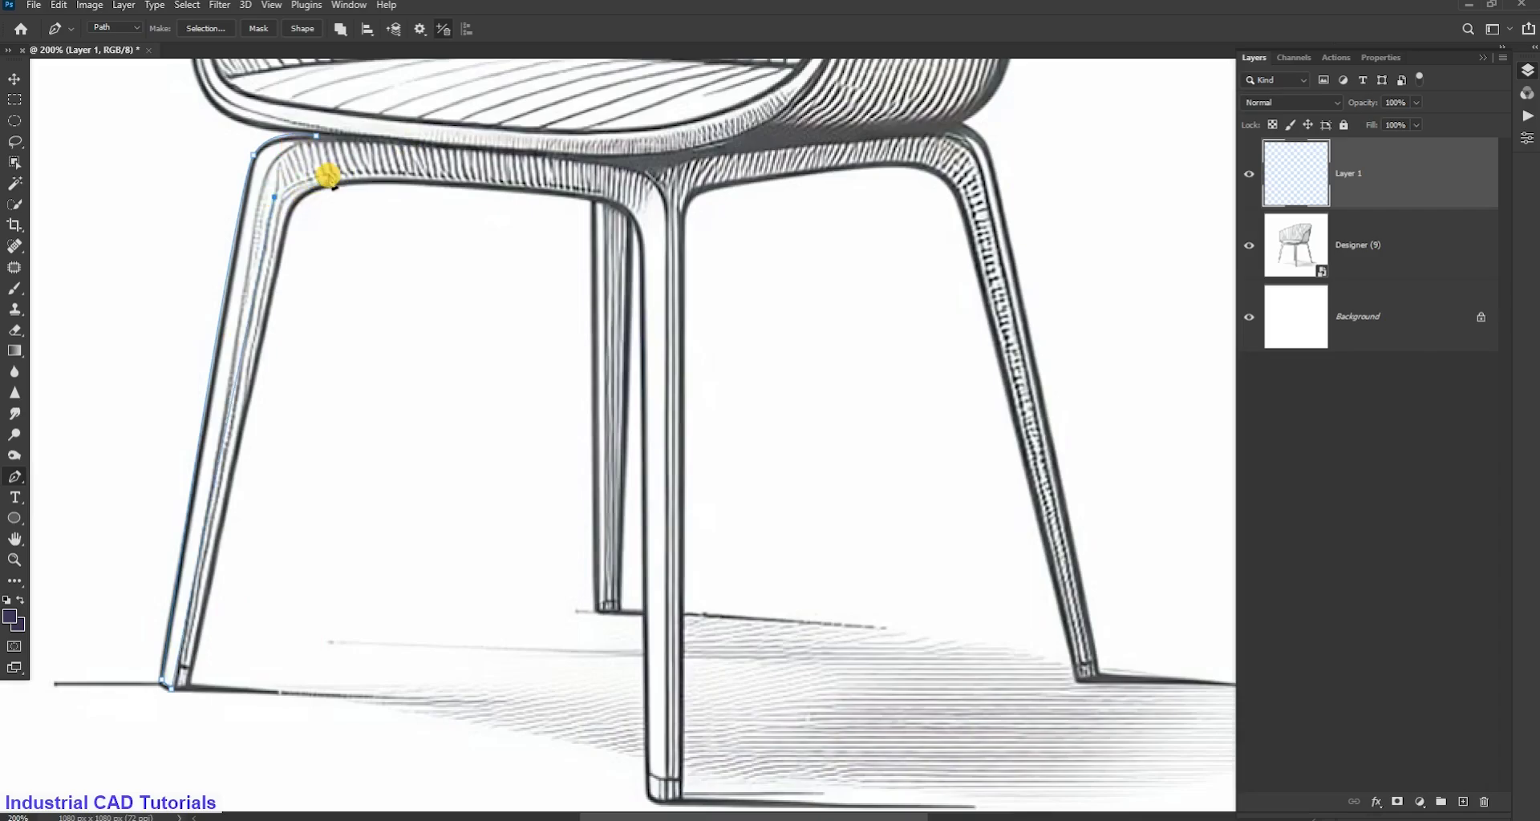
pyautogui.moveTo(328, 175); pyautogui.dragTo(351, 171)
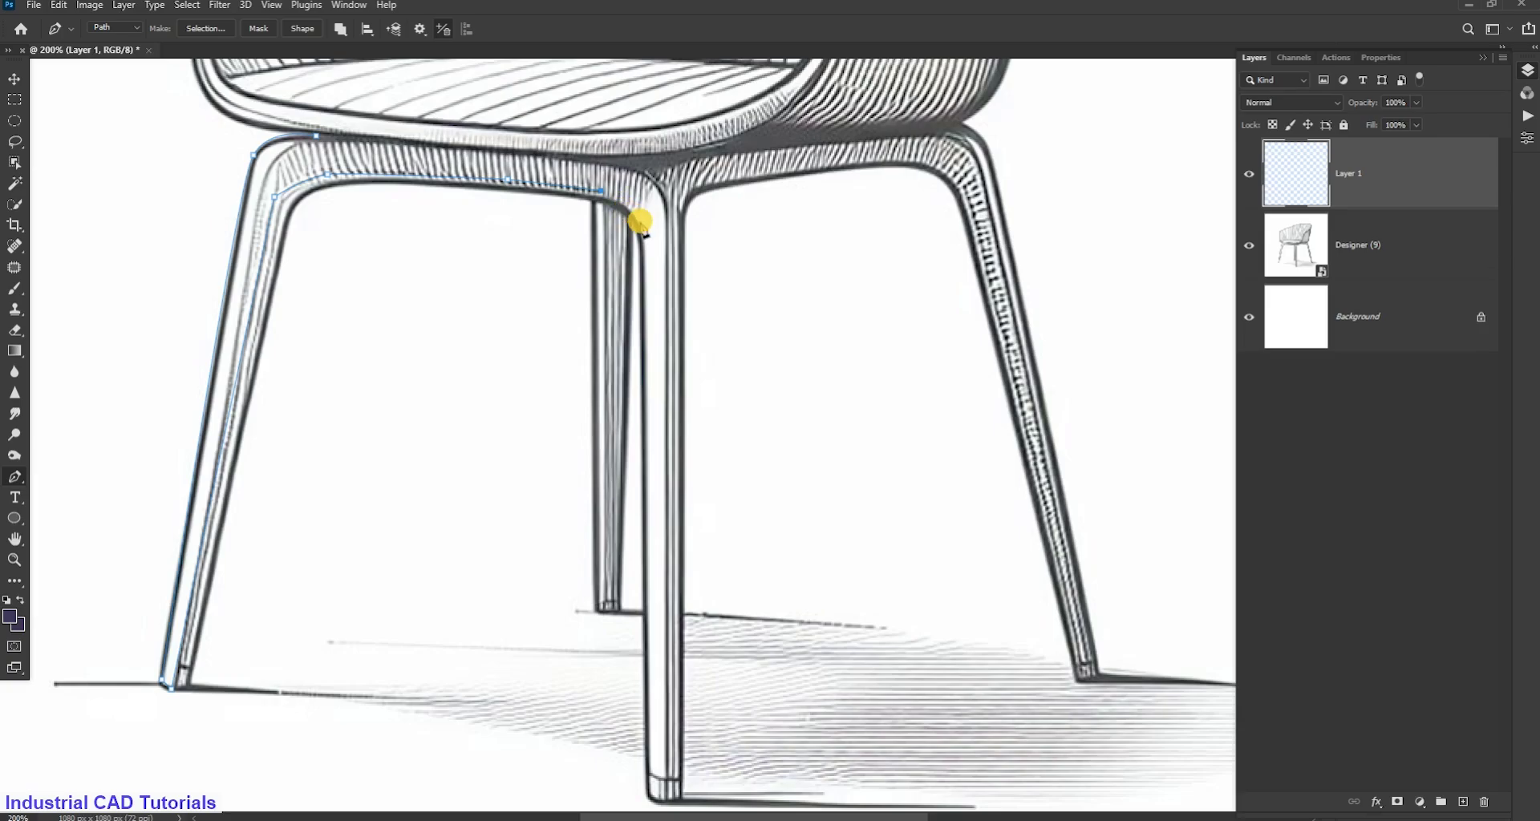
pyautogui.scroll(-3, 642, 561)
pyautogui.click(646, 659)
pyautogui.scroll(3, 666, 670)
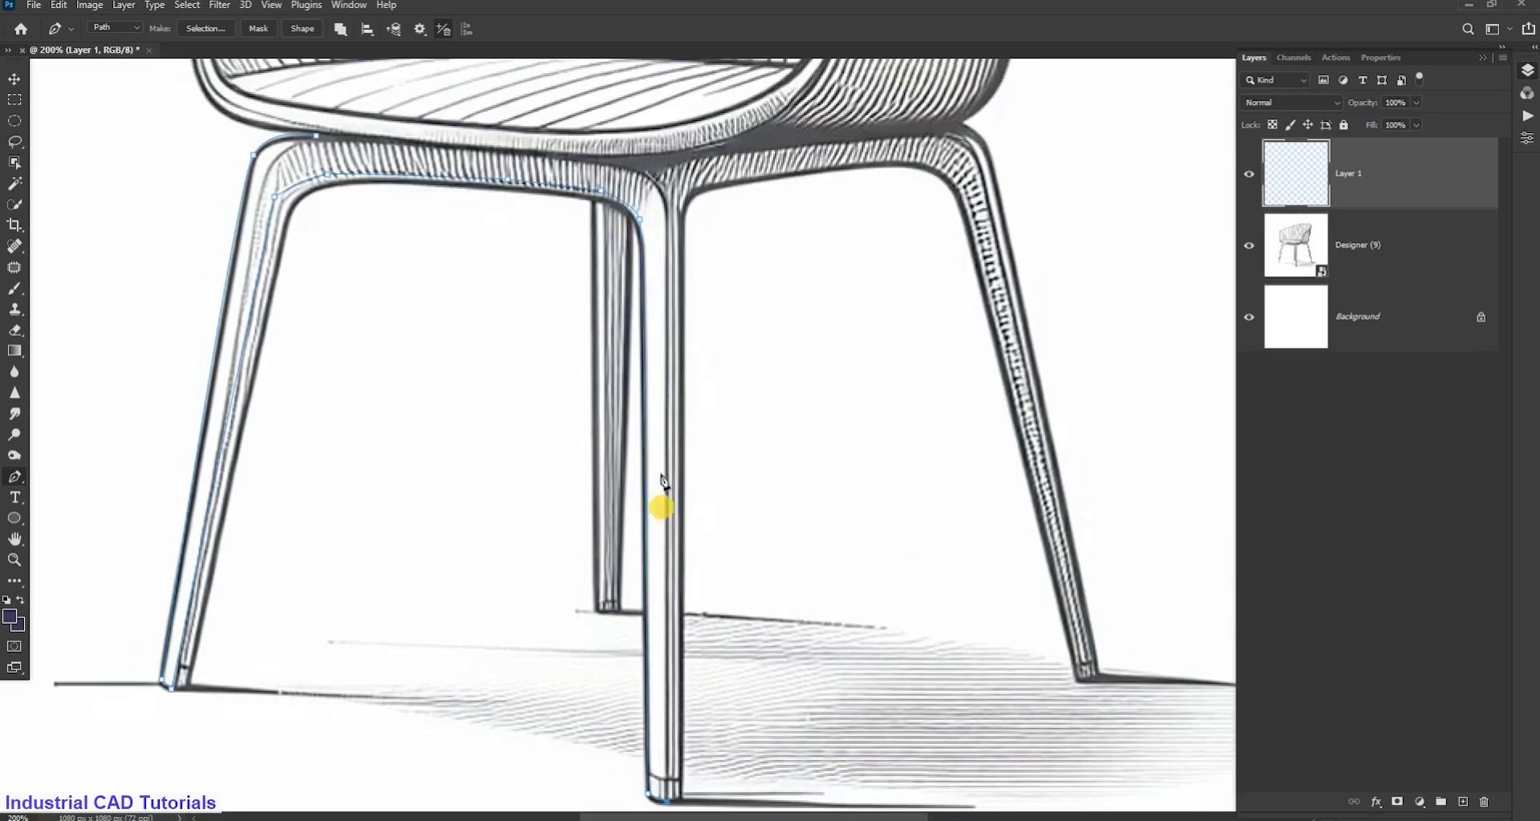
pyautogui.click(666, 213)
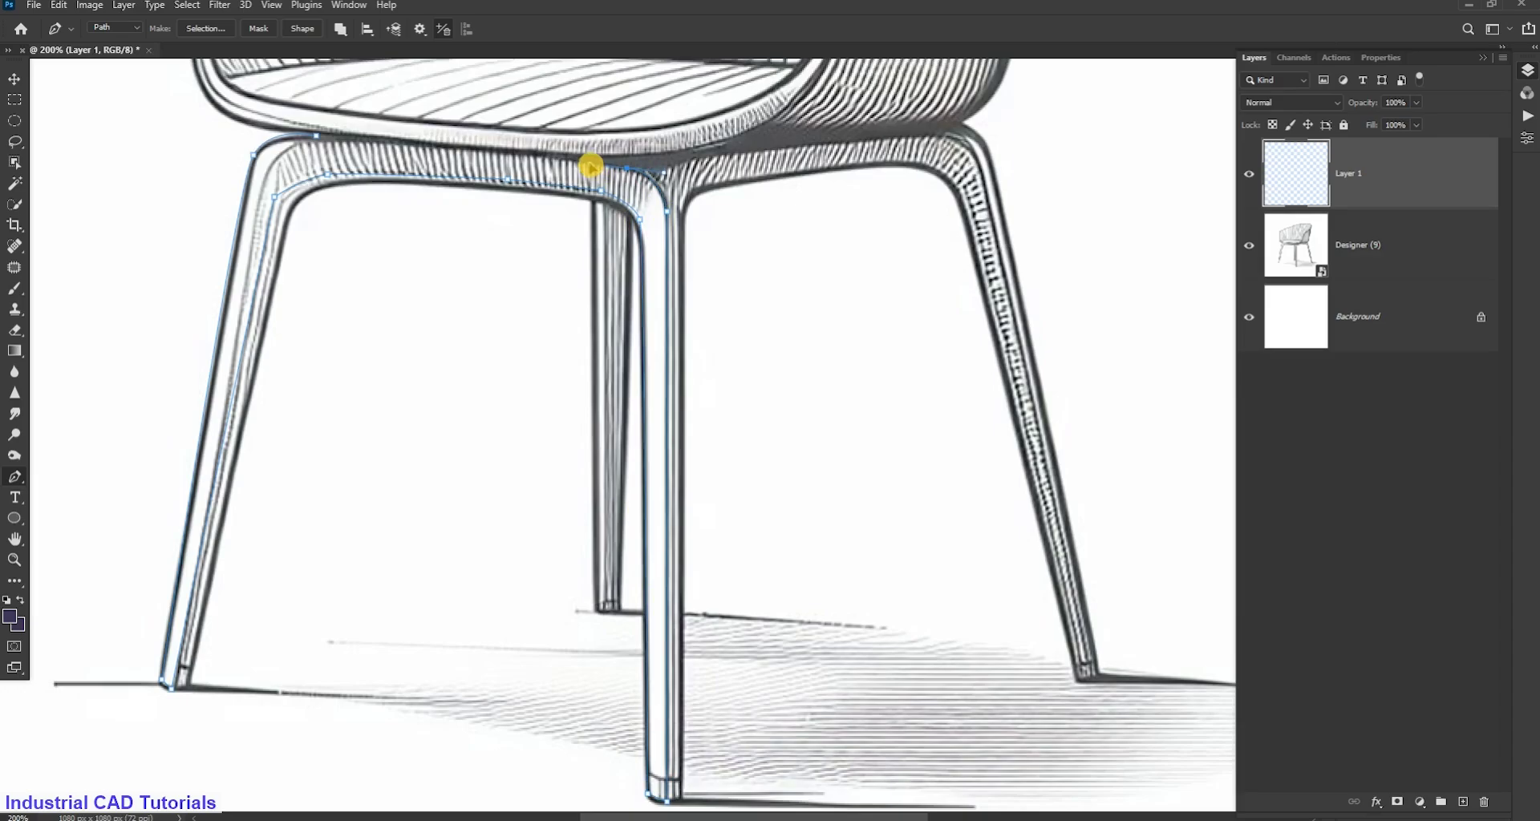
# Fill the traced leg frame with grey, deselect, and name the layer front view
pyautogui.hotkey('ctrl', 'Return')
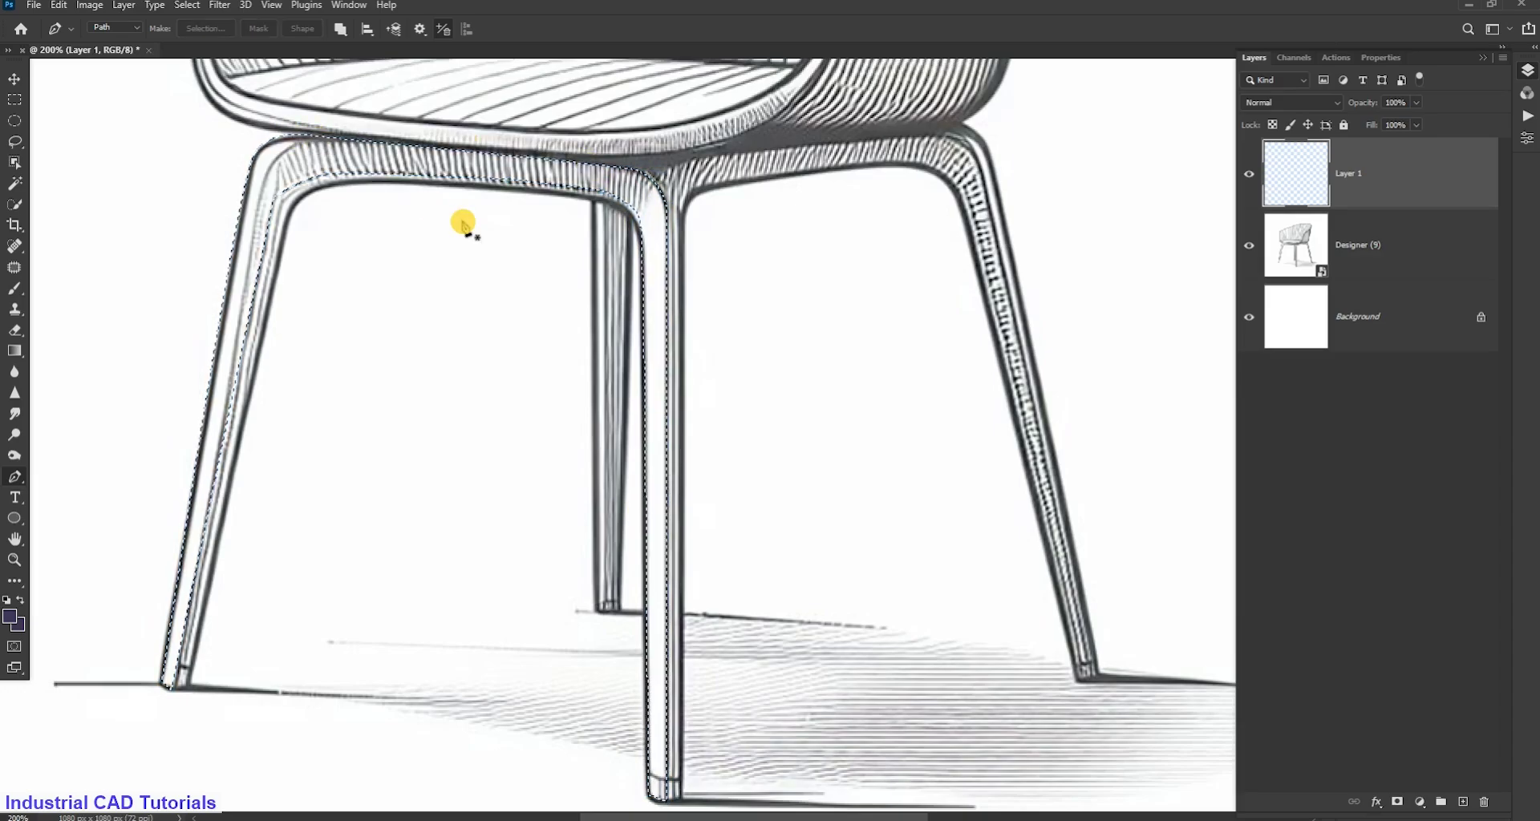
pyautogui.click(58, 4)
pyautogui.click(71, 255)
pyautogui.click(878, 201)
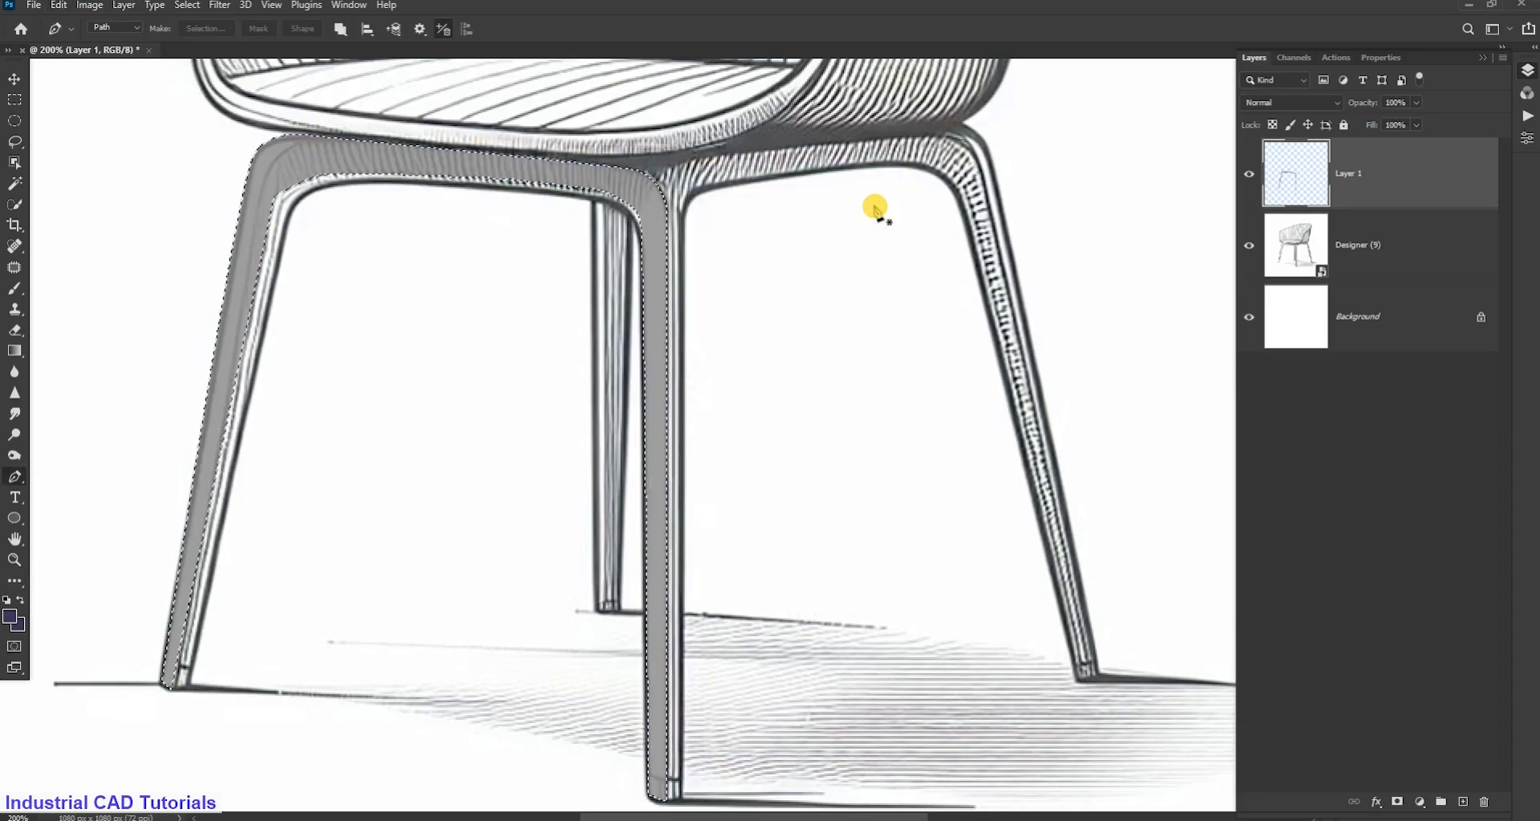
pyautogui.hotkey('ctrl', 'd')
pyautogui.press('v')
pyautogui.hotkey('ctrl', '1')
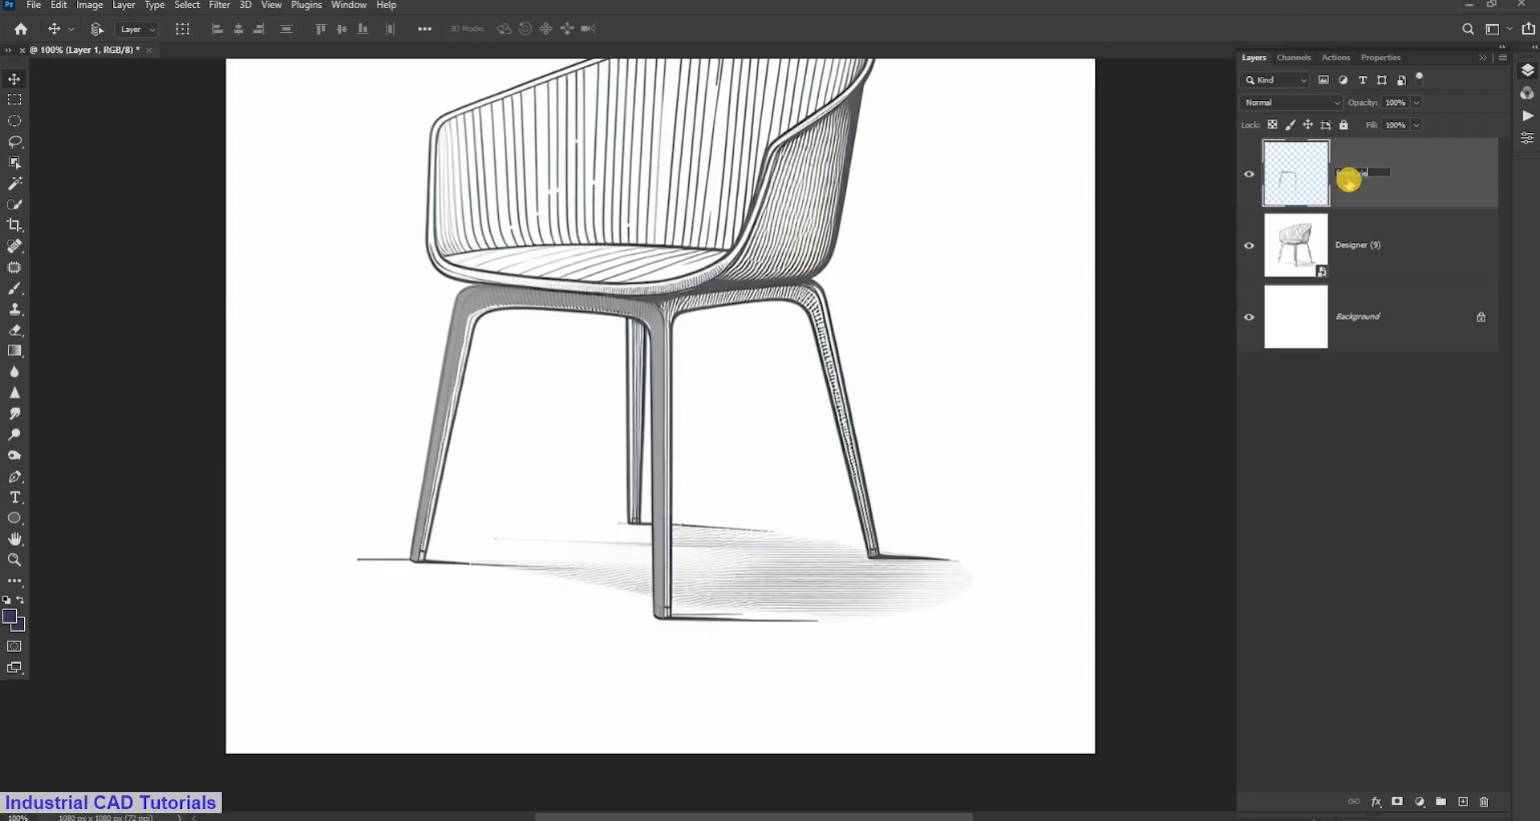
pyautogui.press('Return')
# Add another empty layer and name it Side view
pyautogui.hotkey('ctrl', '+')
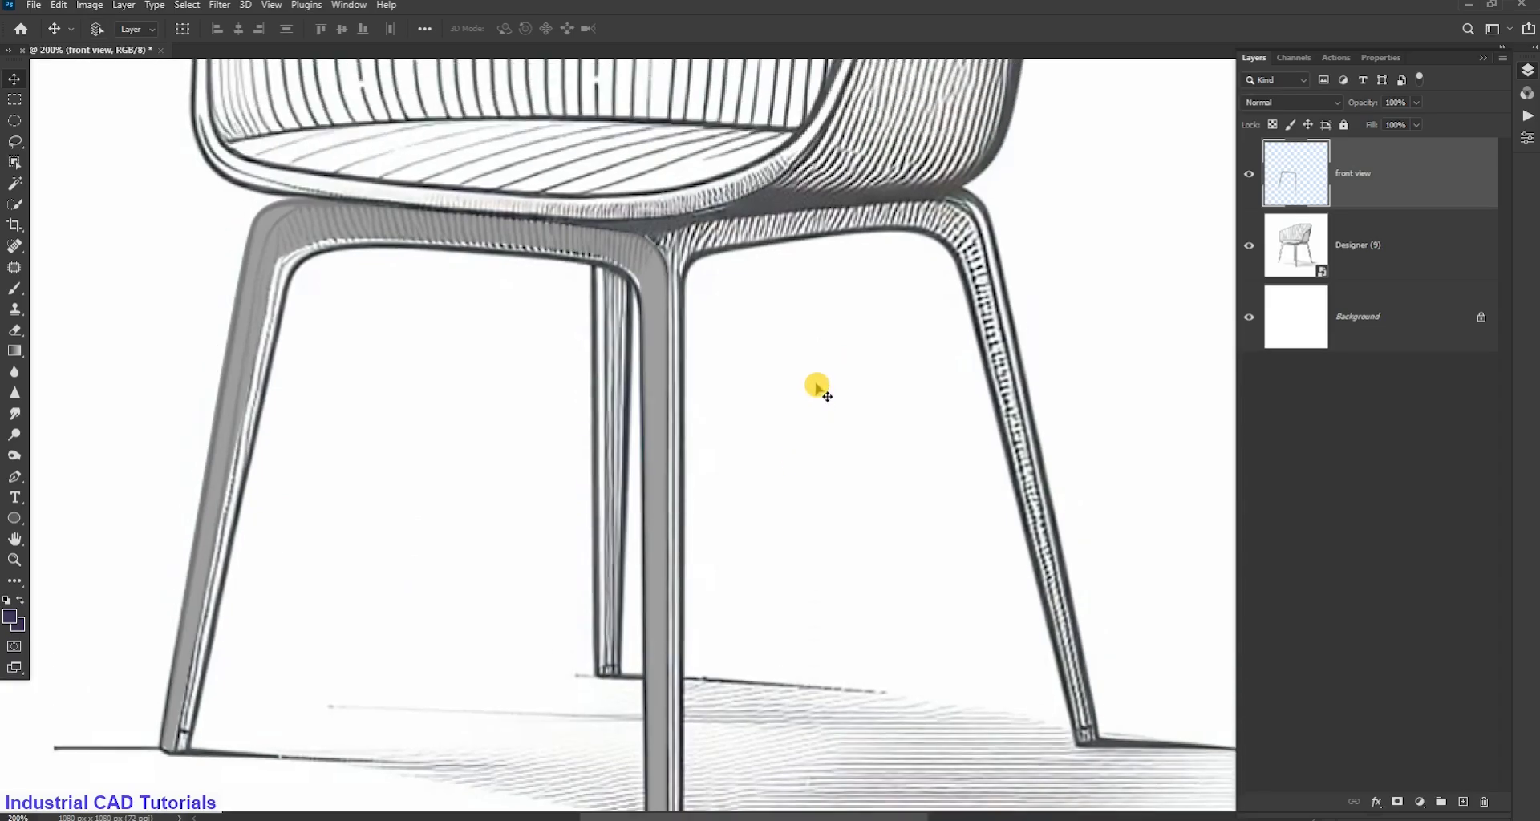
pyautogui.scroll(2, 816, 387)
pyautogui.scroll(-5, 817, 387)
pyautogui.scroll(1, 815, 391)
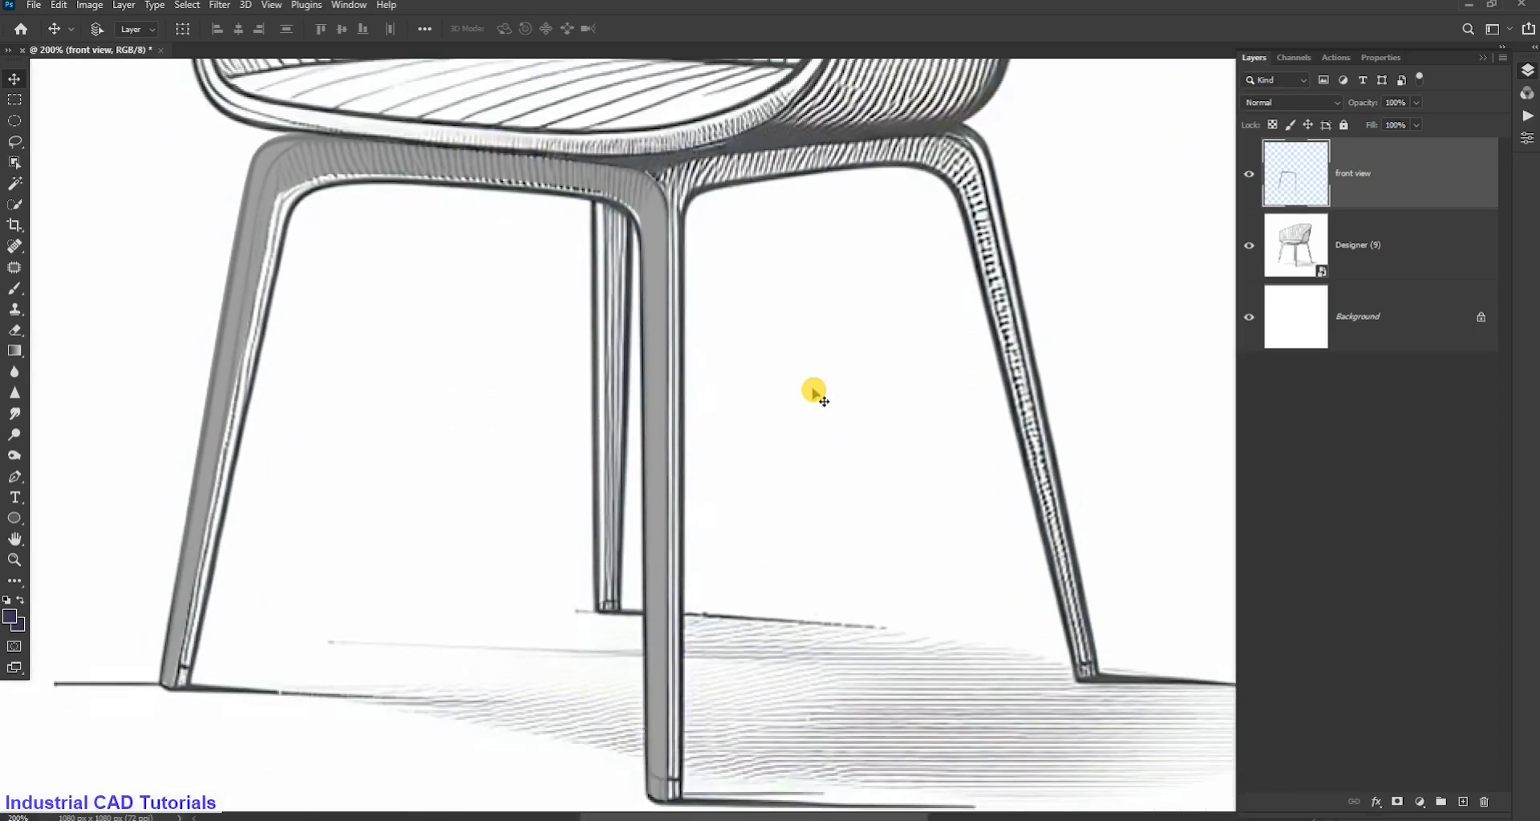
pyautogui.click(1464, 802)
pyautogui.doubleClick(1352, 173)
pyautogui.write('Side v')
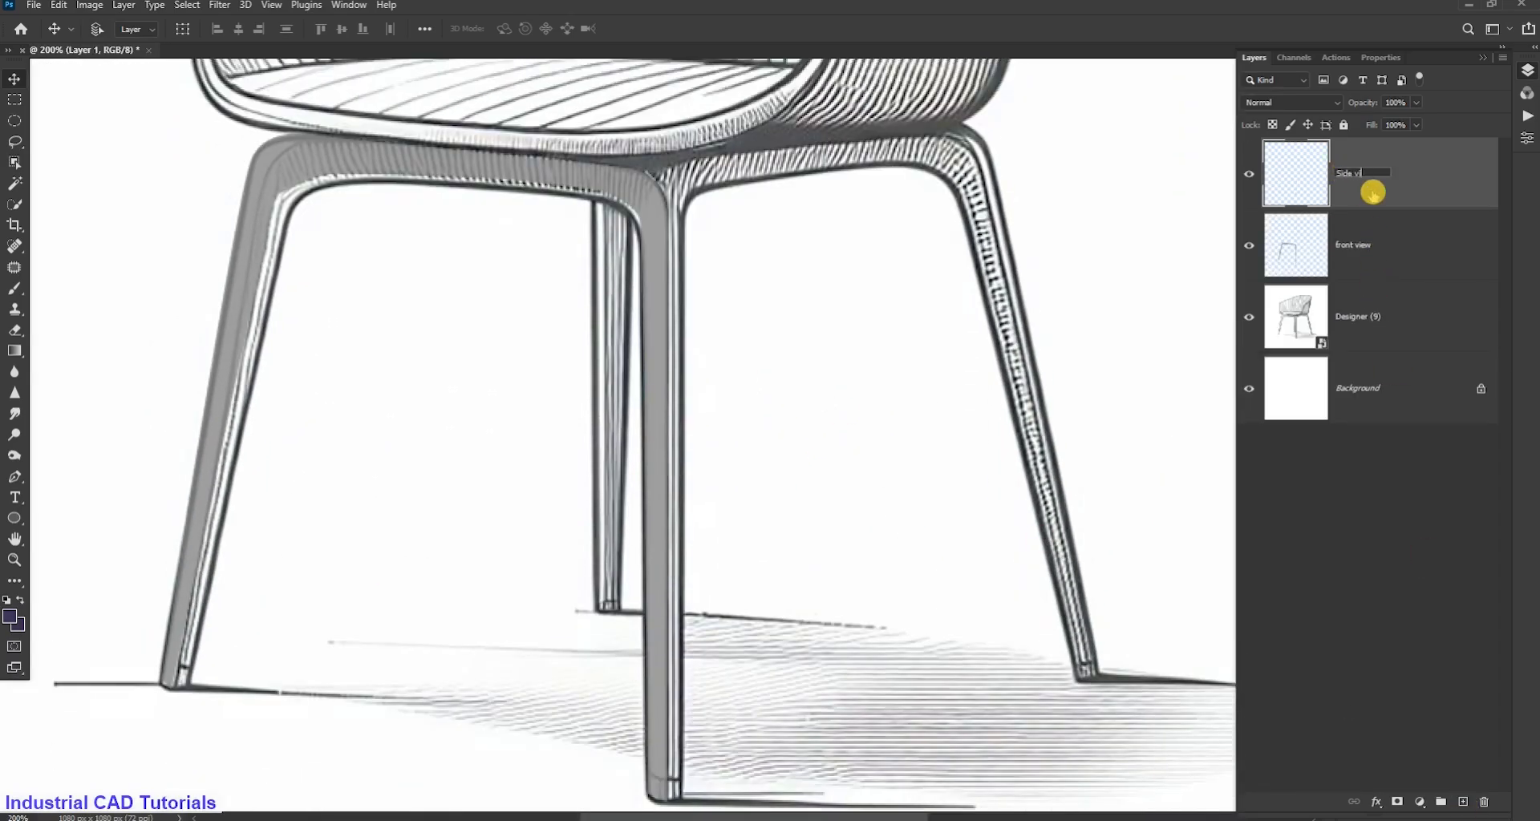
pyautogui.write('iew')
pyautogui.press('Return')
# Start a Pen path from the front leg's bottom up to its top
pyautogui.scroll(-1, 826, 297)
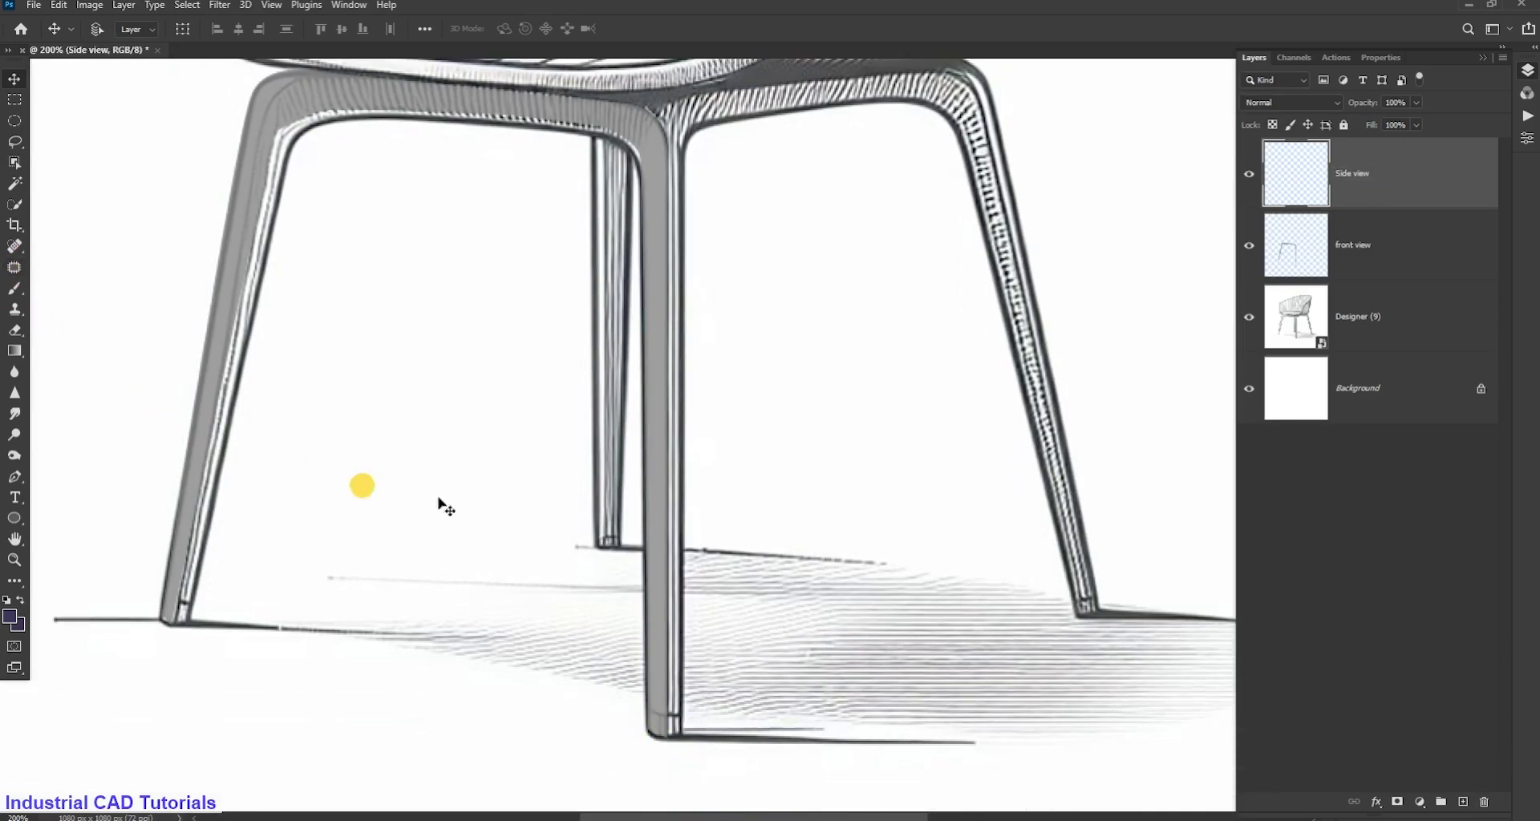
pyautogui.press('p')
pyautogui.click(670, 738)
pyautogui.scroll(1, 676, 714)
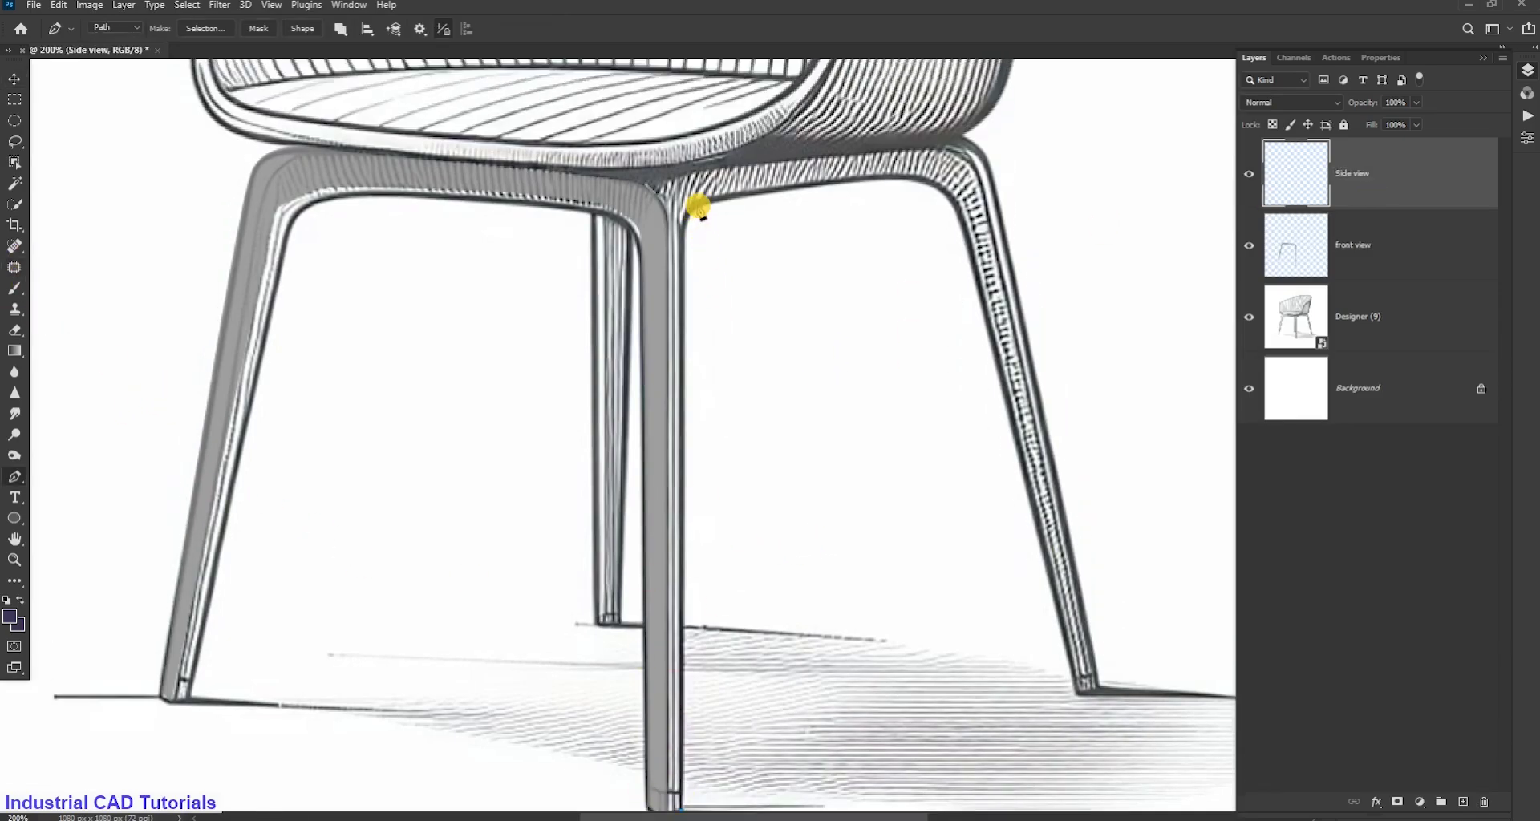
pyautogui.click(684, 230)
pyautogui.press('z')
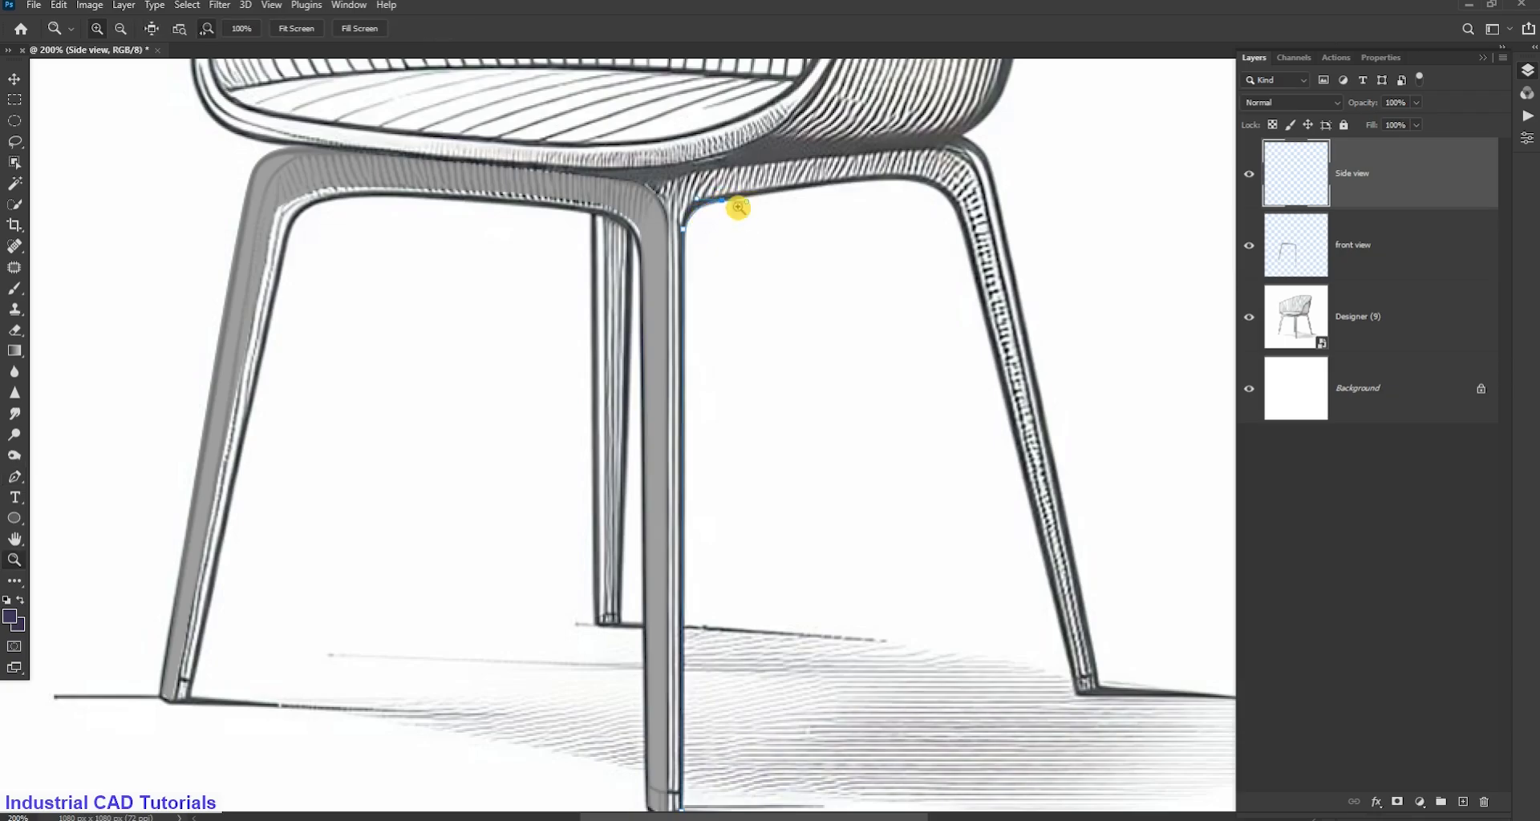
pyautogui.moveTo(719, 202); pyautogui.dragTo(717, 285)
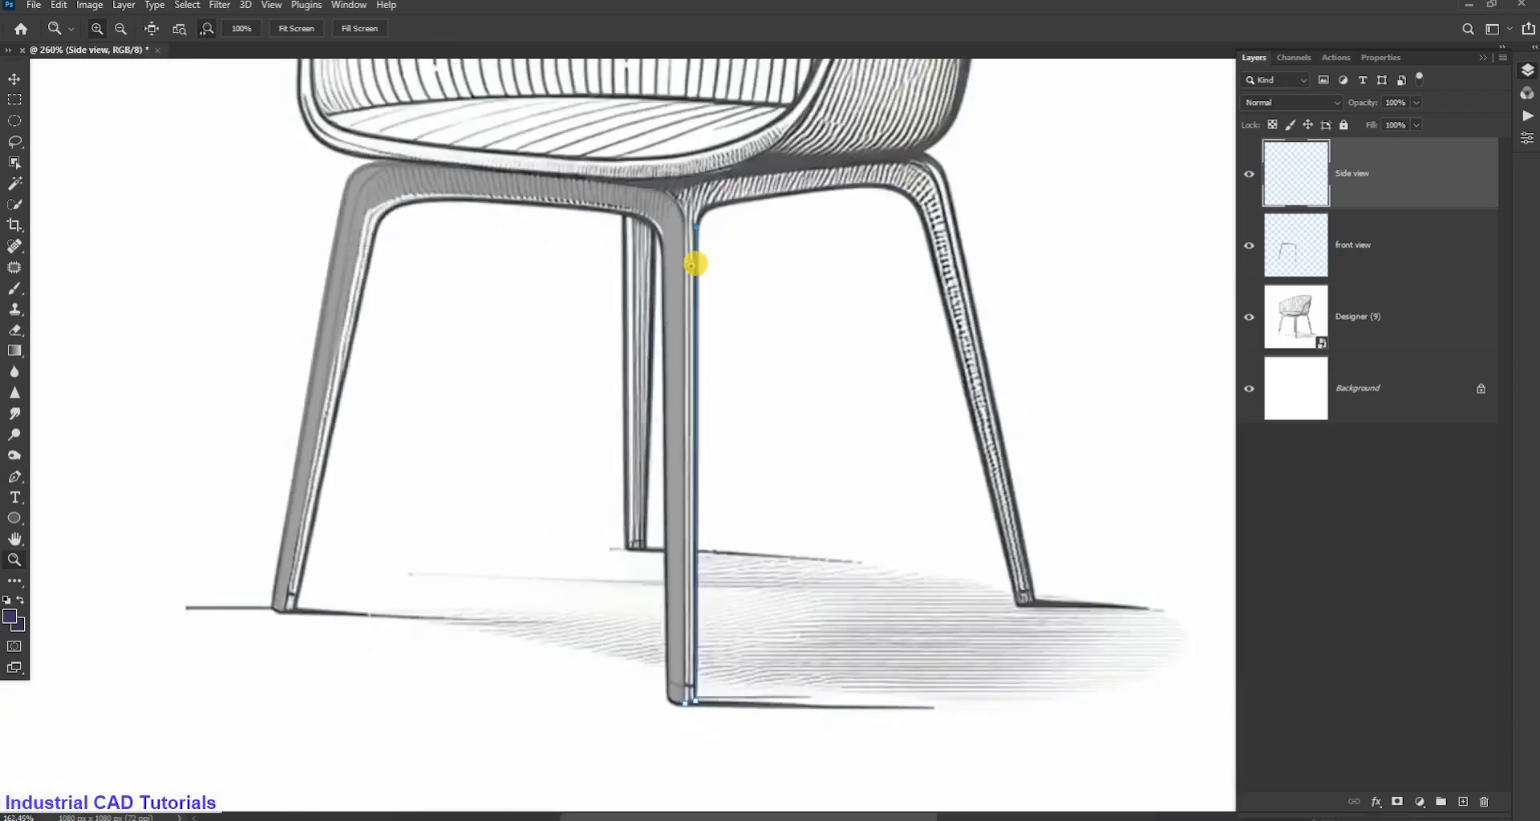
# Trace the path along the seat rail, curving around the rail and leg corners
pyautogui.press('p')
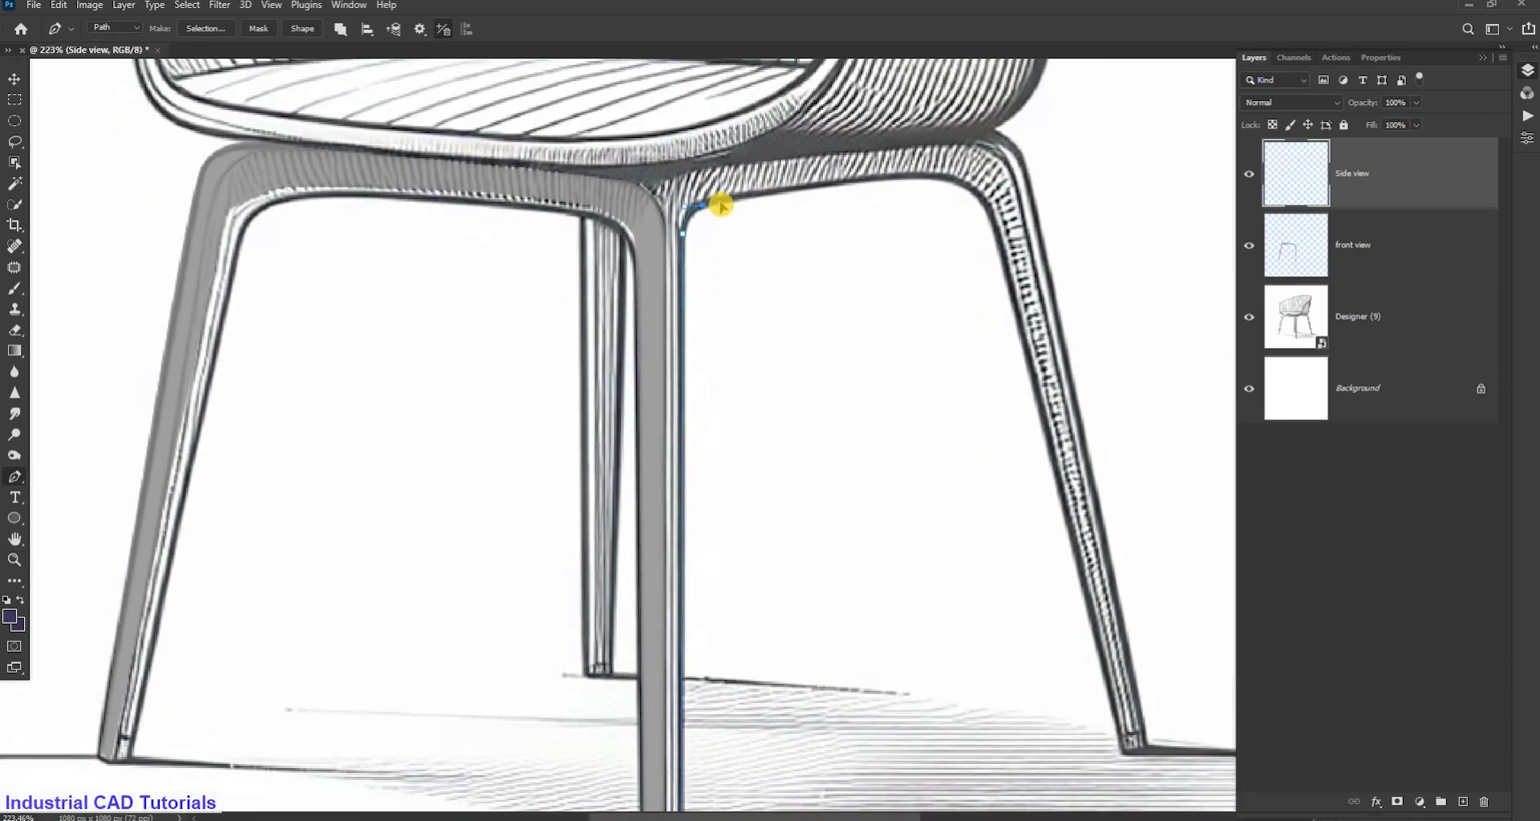
pyautogui.click(939, 175)
pyautogui.scroll(-1, 997, 222)
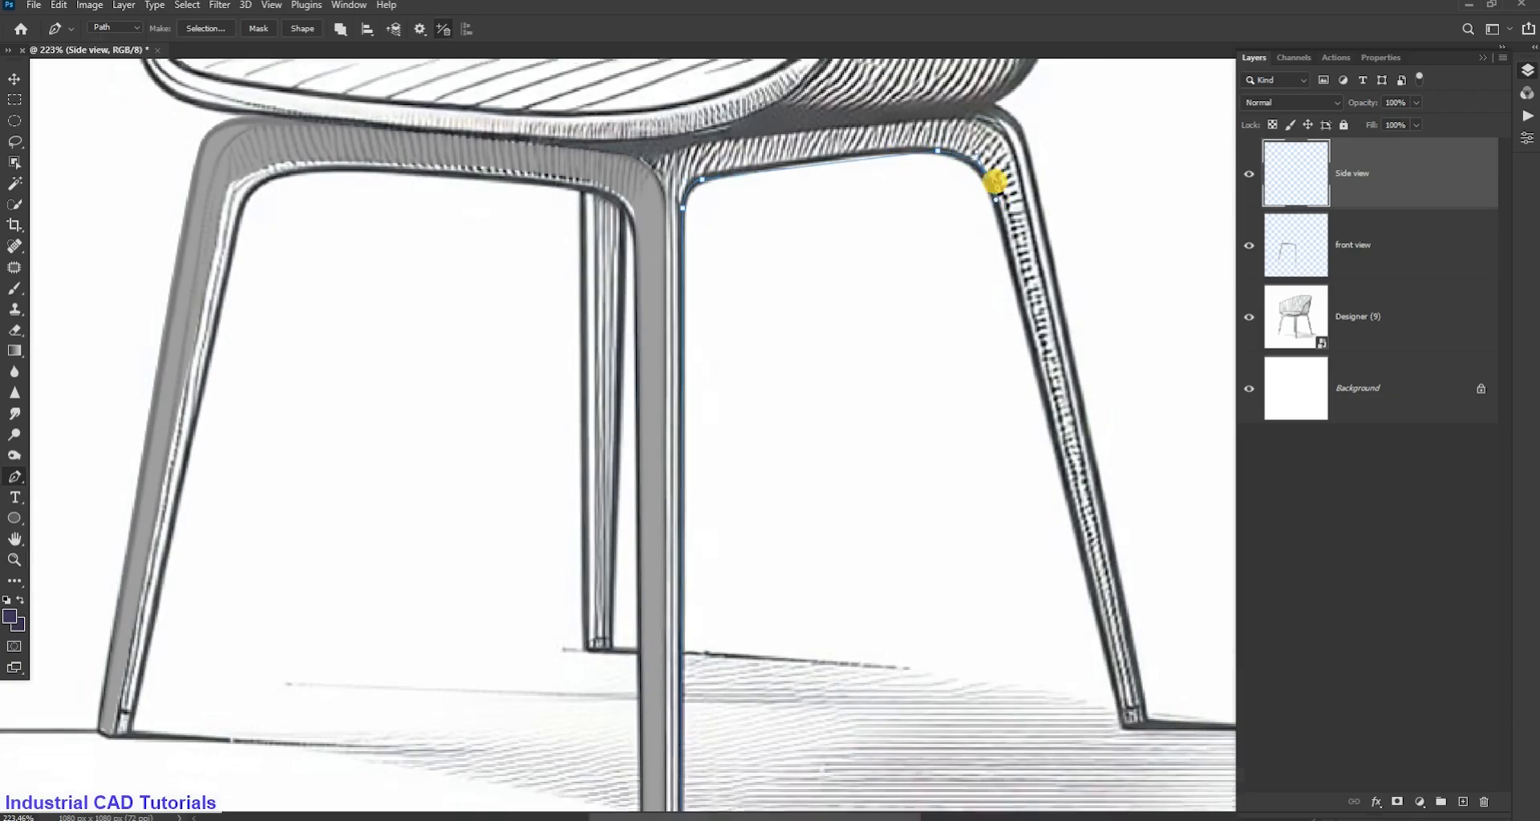
pyautogui.scroll(-4, 1059, 401)
pyautogui.scroll(-3, 1120, 595)
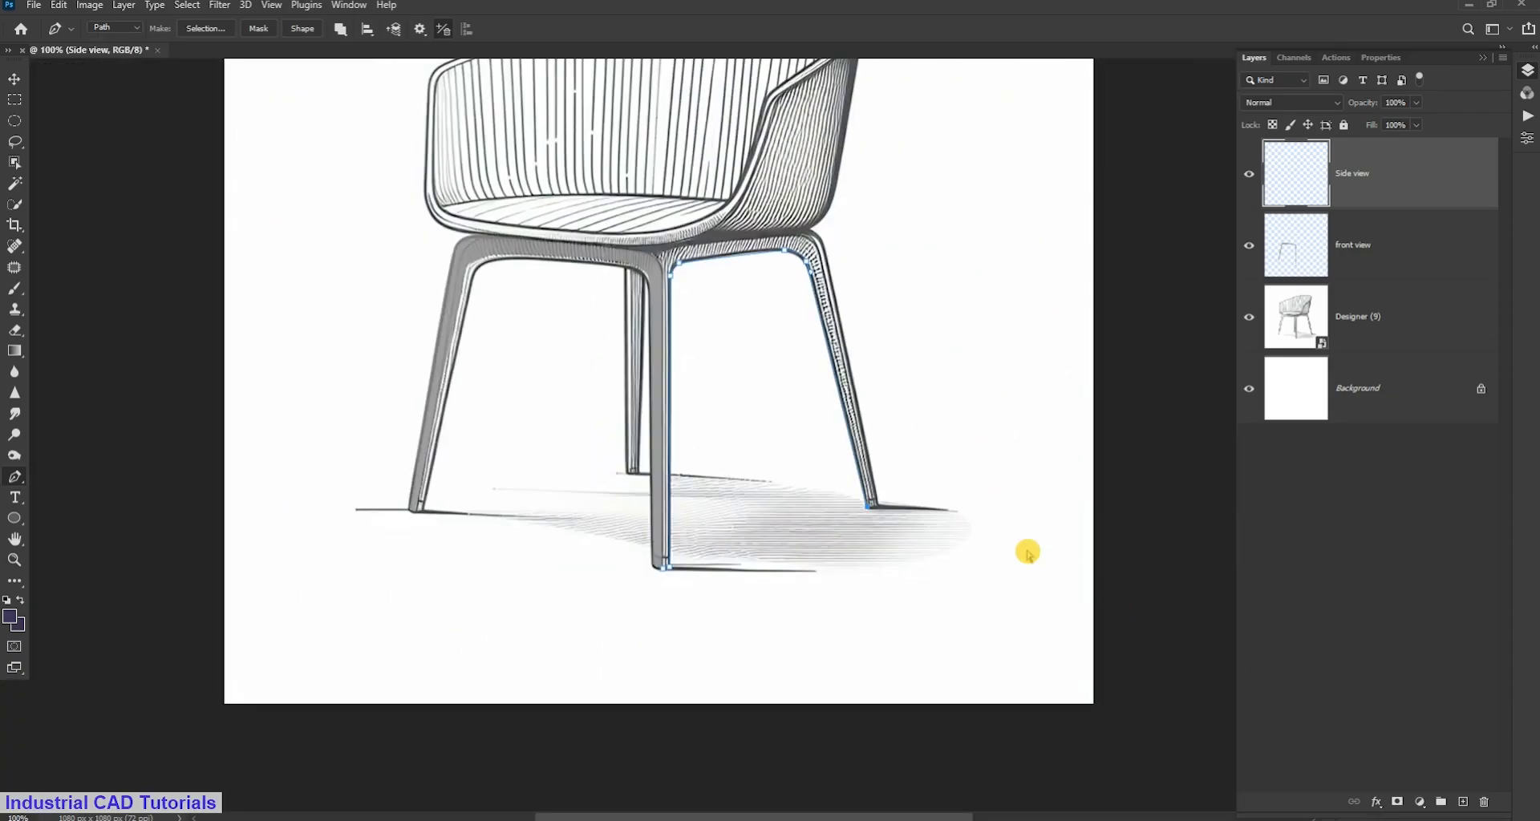
pyautogui.scroll(2, 1075, 577)
pyautogui.scroll(3, 1092, 582)
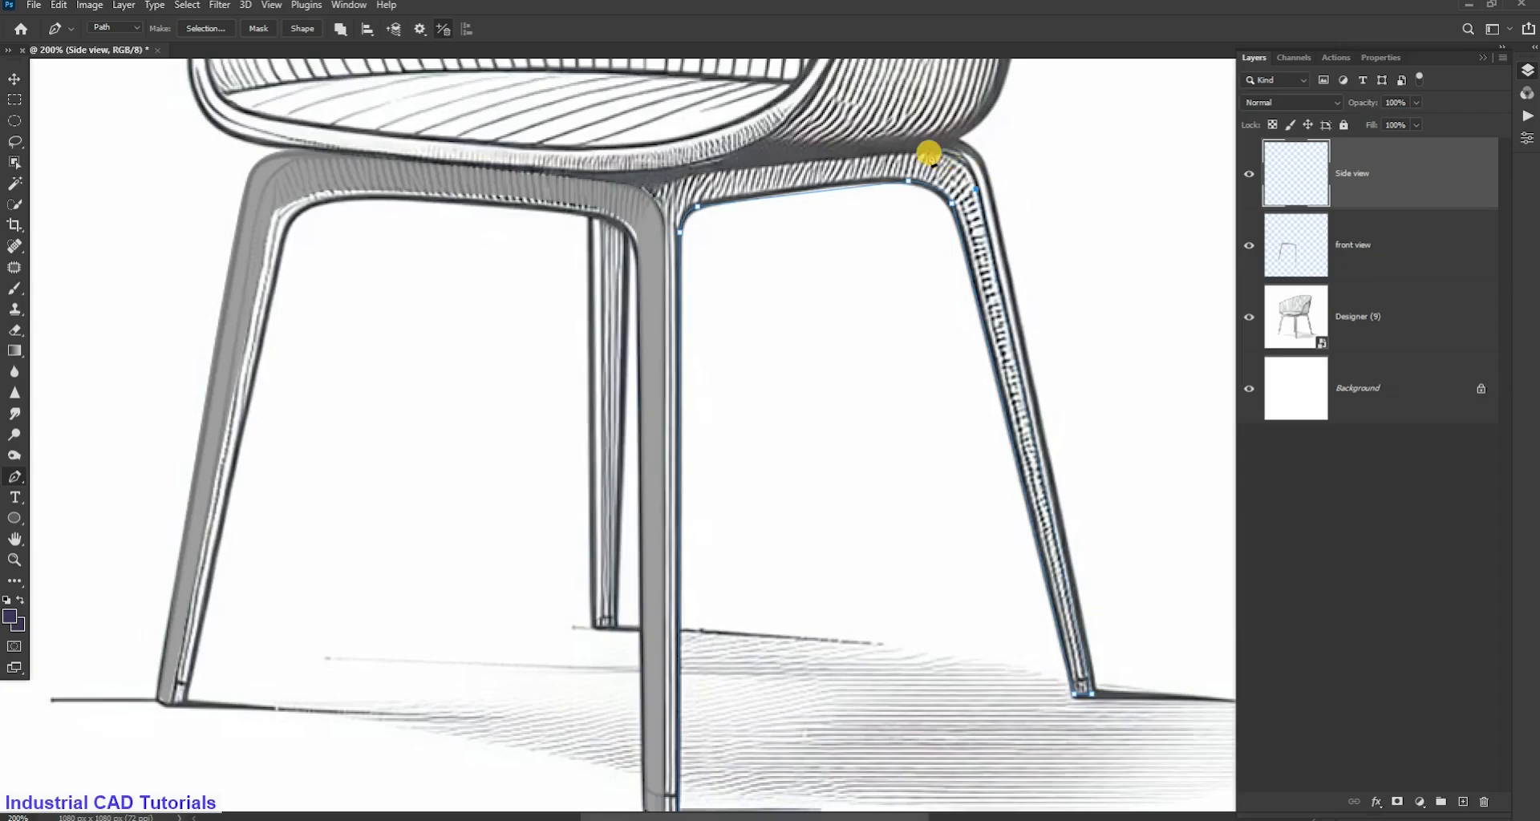
pyautogui.moveTo(928, 152); pyautogui.dragTo(885, 151)
pyautogui.moveTo(672, 183); pyautogui.dragTo(665, 189)
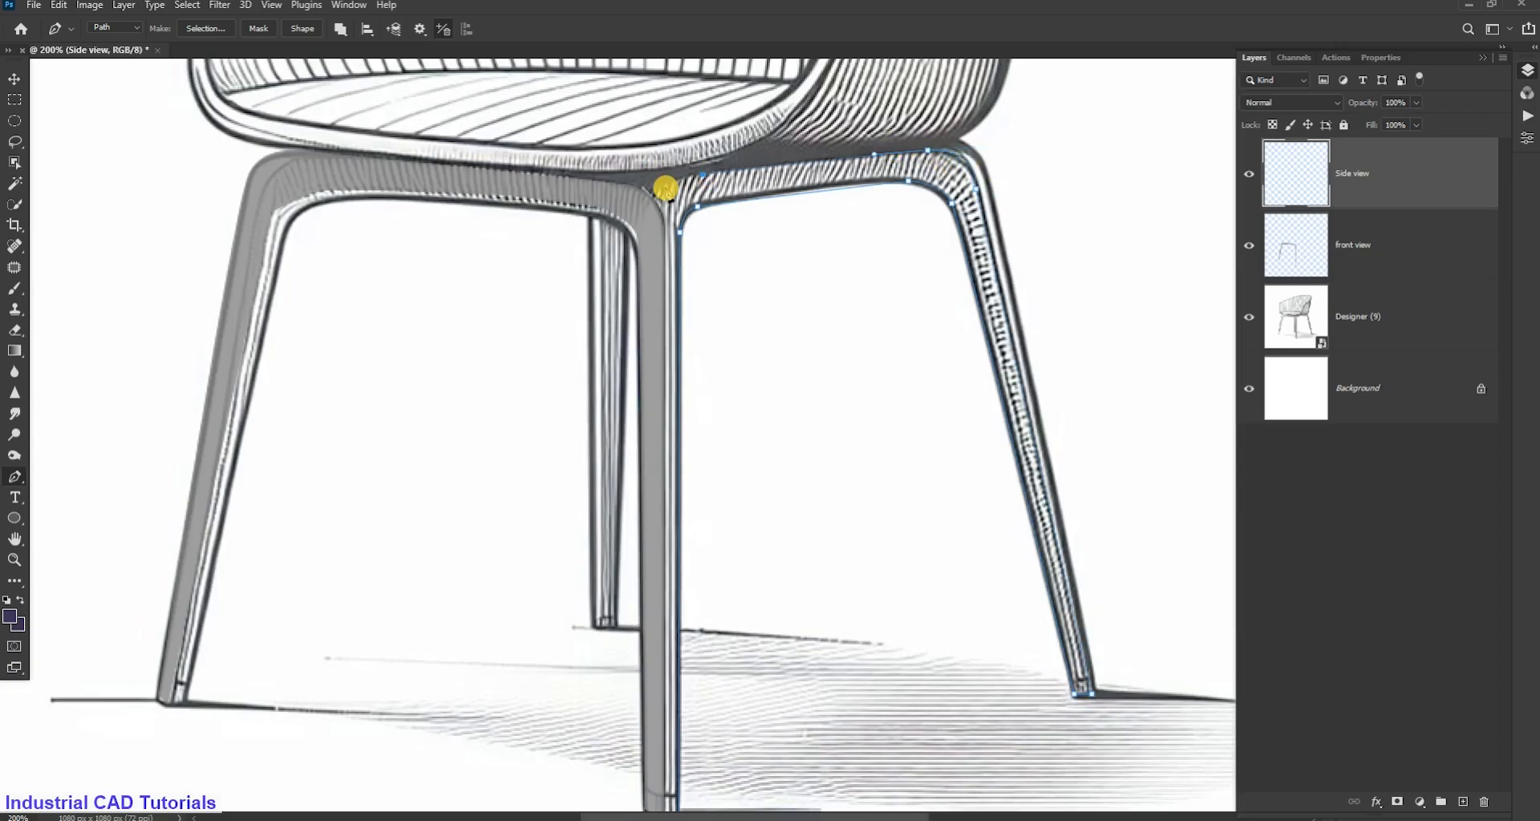
# Turn the leg path into a selection and fill it with 50% grey
pyautogui.scroll(-3, 602, 591)
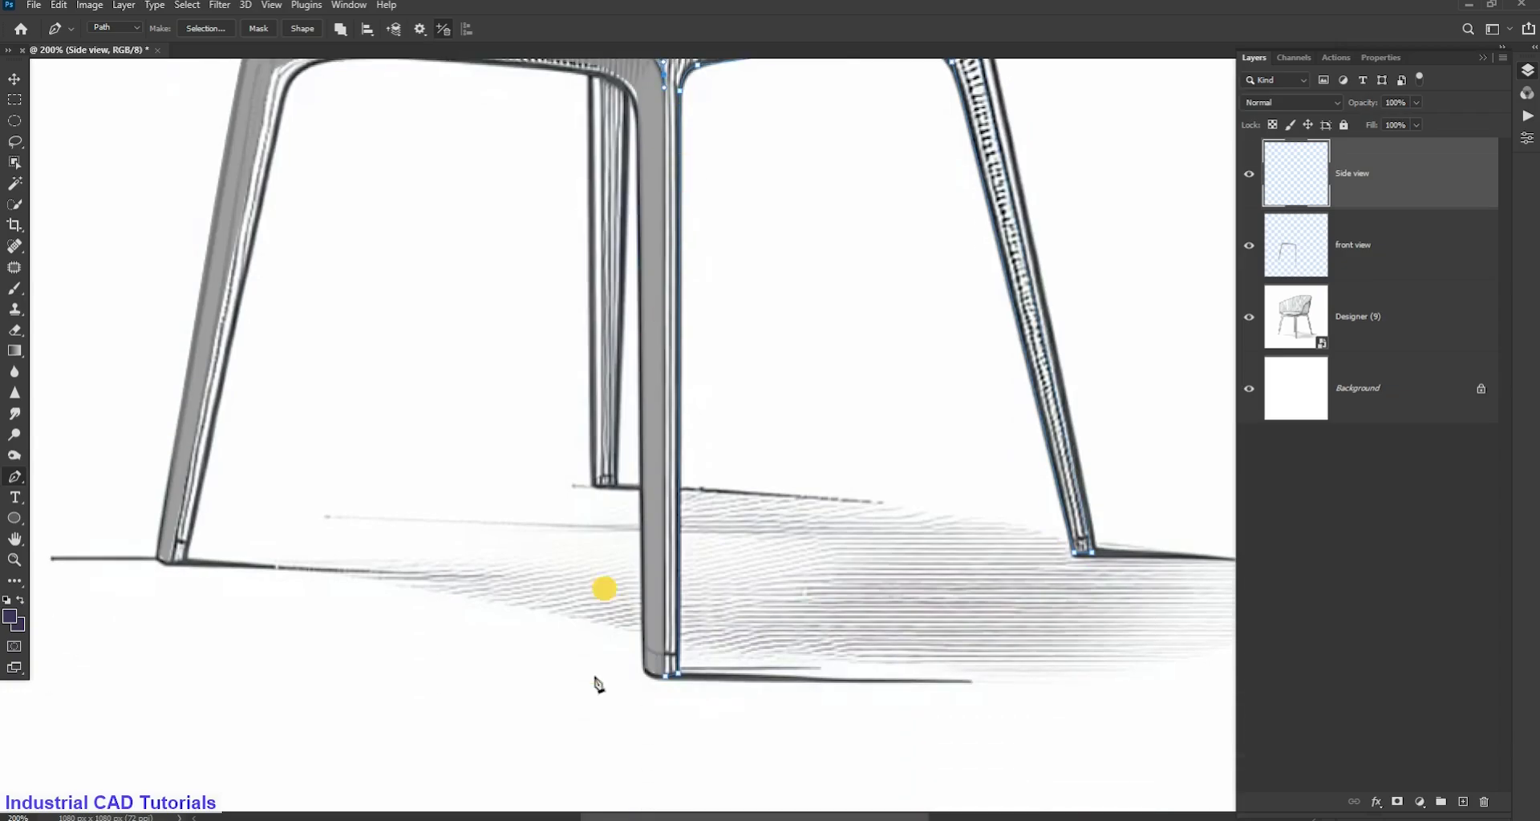
pyautogui.click(662, 677)
pyautogui.click(859, 206)
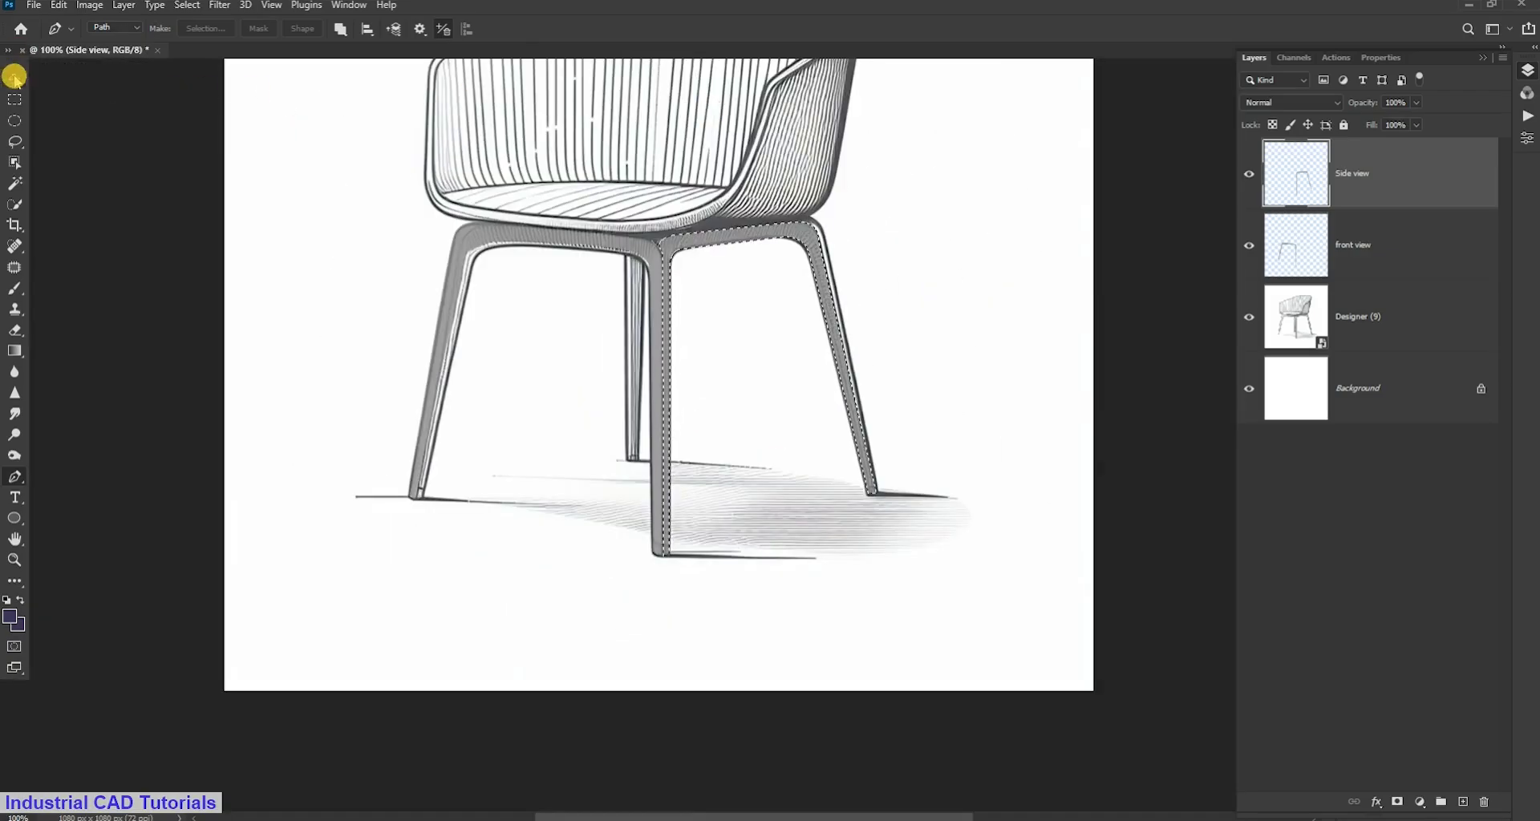
pyautogui.click(14, 79)
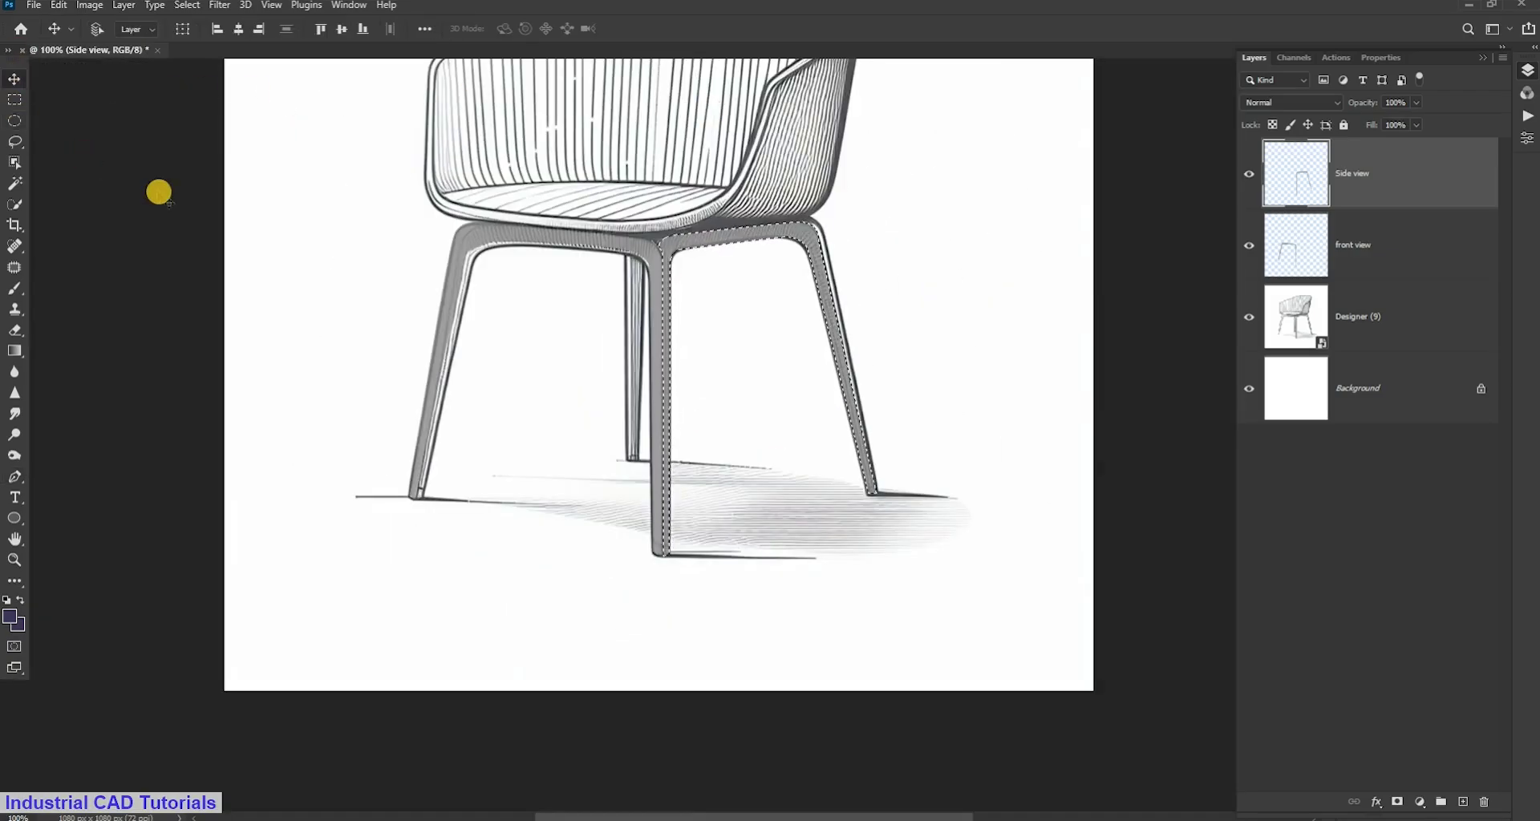
# Zoom out to the whole chair and add an empty Layer 1 above Side view
pyautogui.hotkey('ctrl', '-')
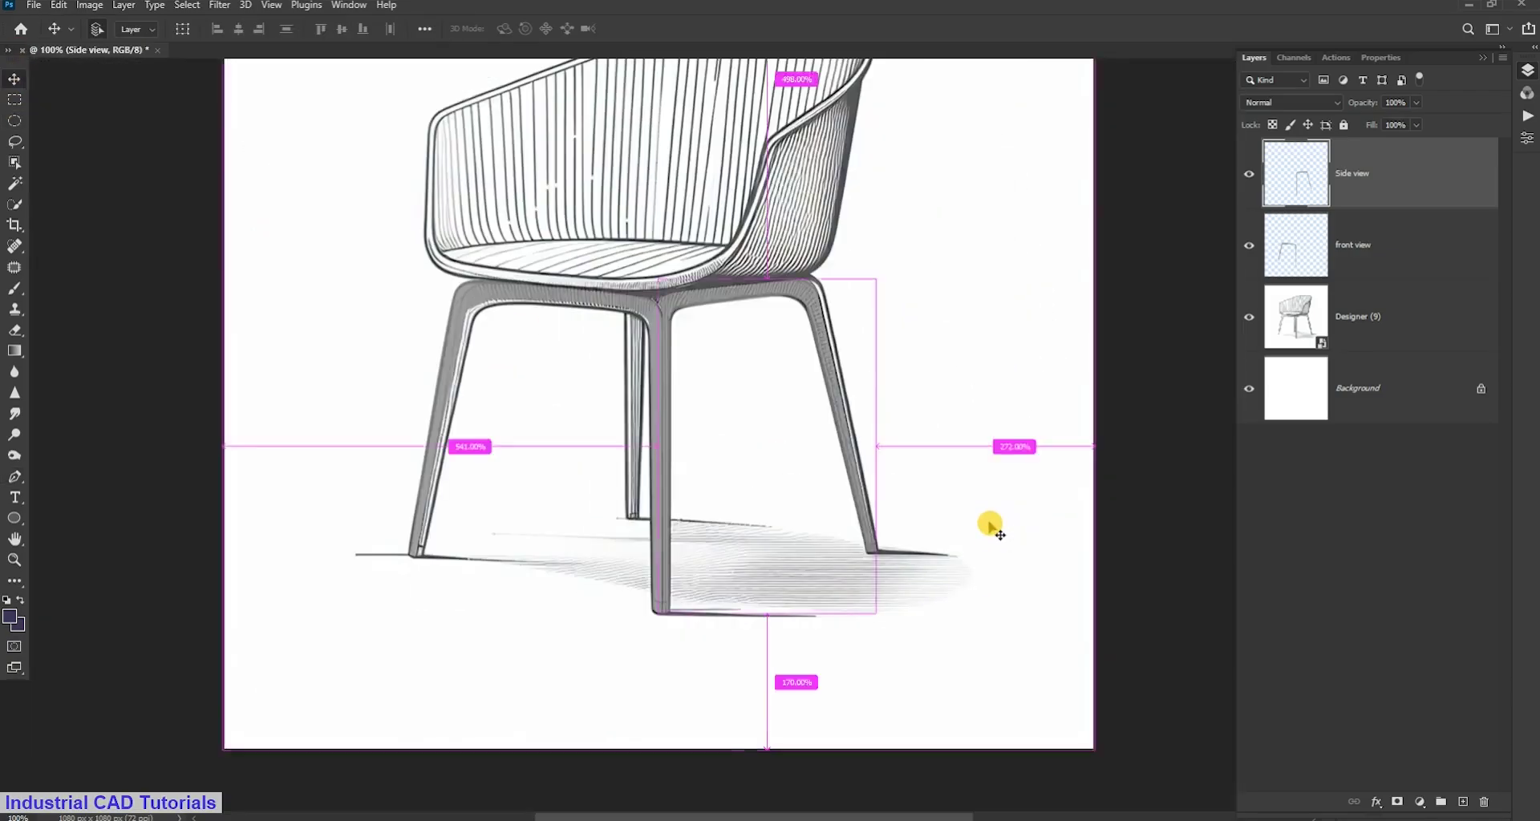
pyautogui.scroll(-1, 737, 481)
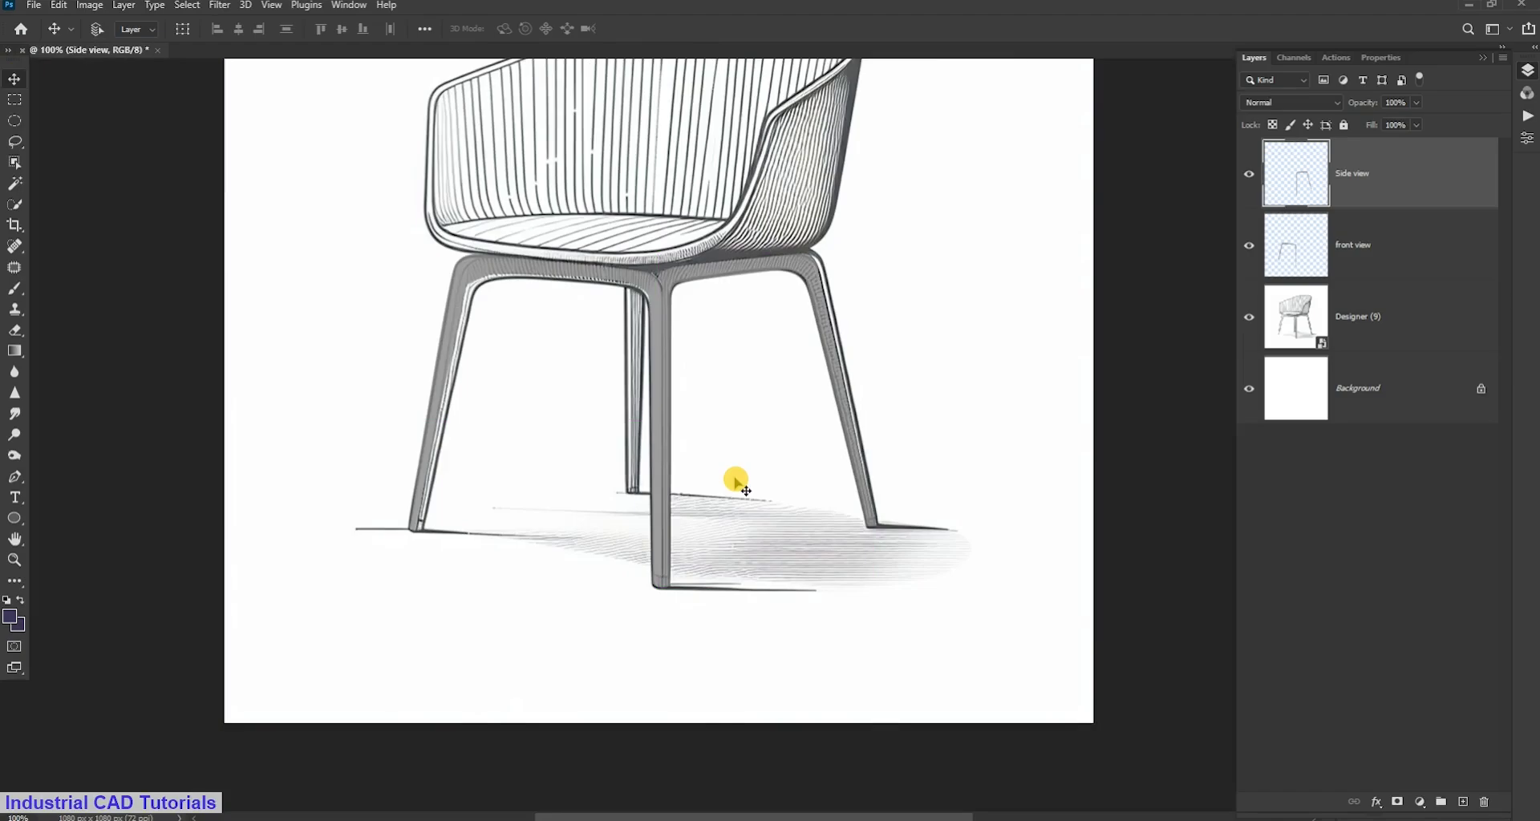
pyautogui.scroll(1, 734, 483)
pyautogui.scroll(-1, 732, 485)
pyautogui.scroll(-1, 733, 486)
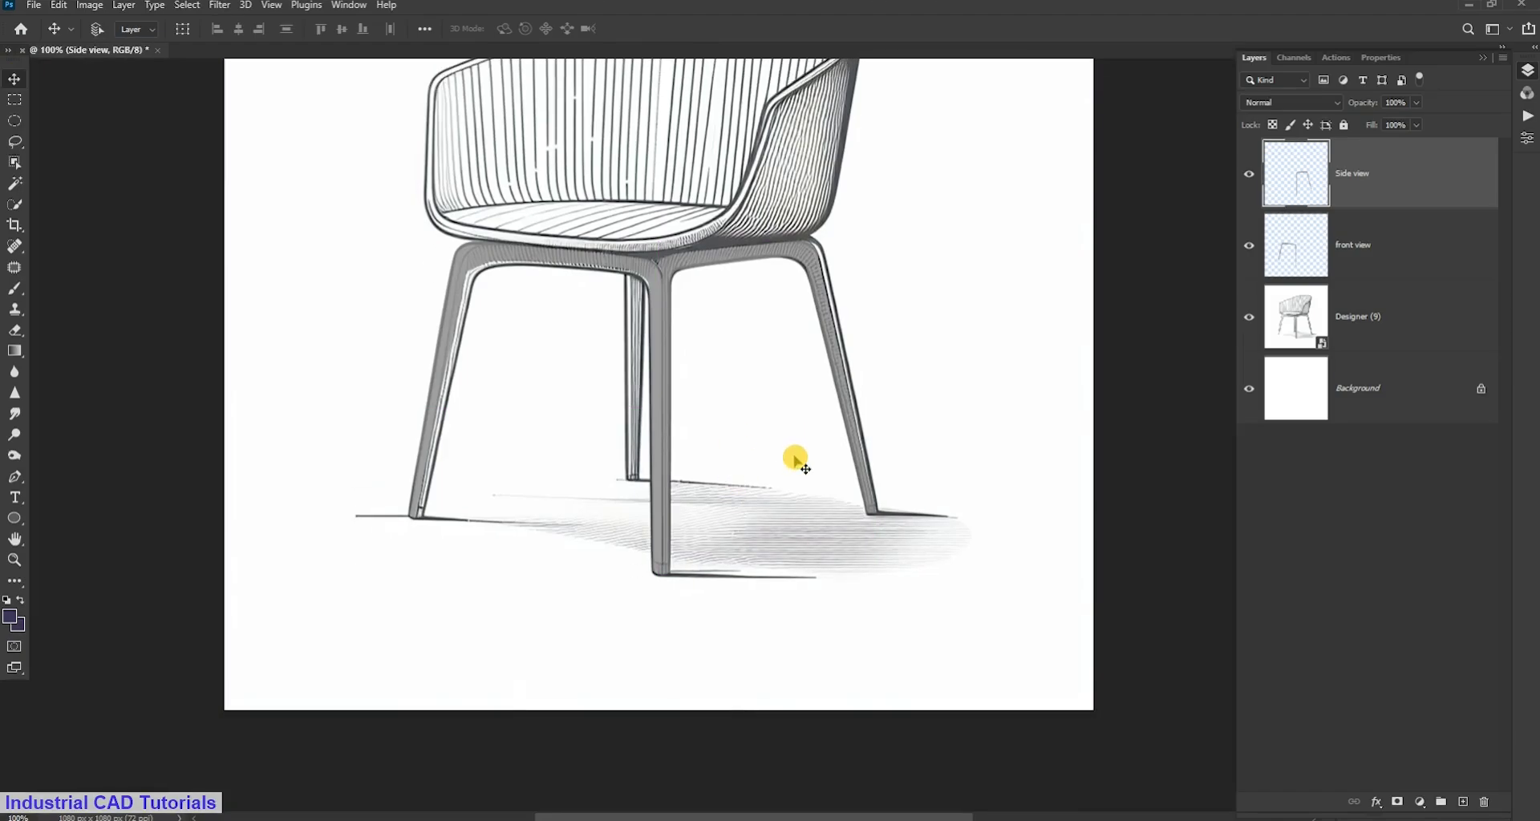
pyautogui.scroll(-1, 794, 459)
pyautogui.scroll(1, 791, 447)
pyautogui.scroll(3, 782, 465)
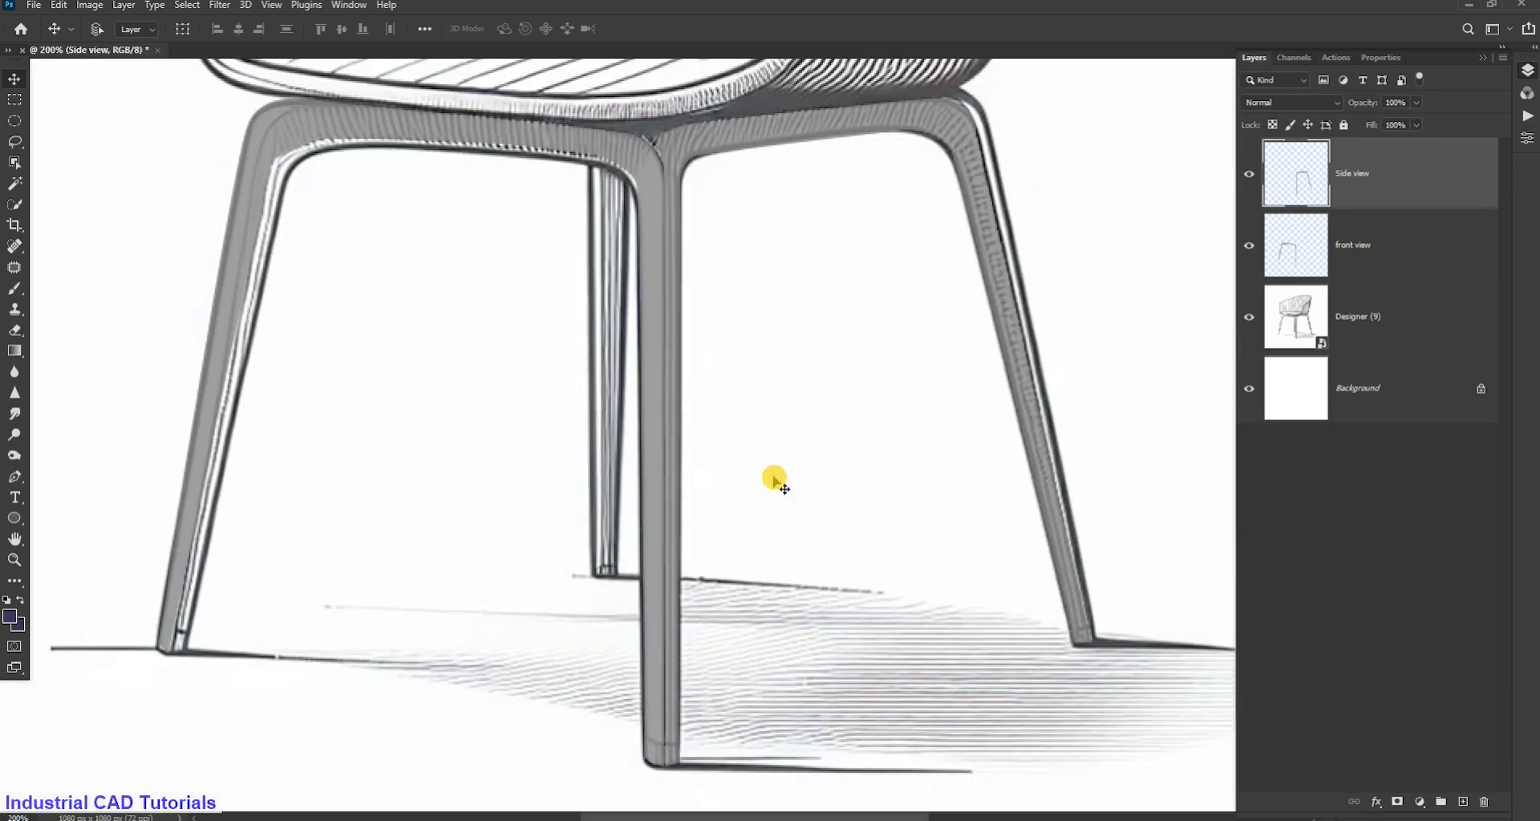
pyautogui.hotkey('ctrl', '-')
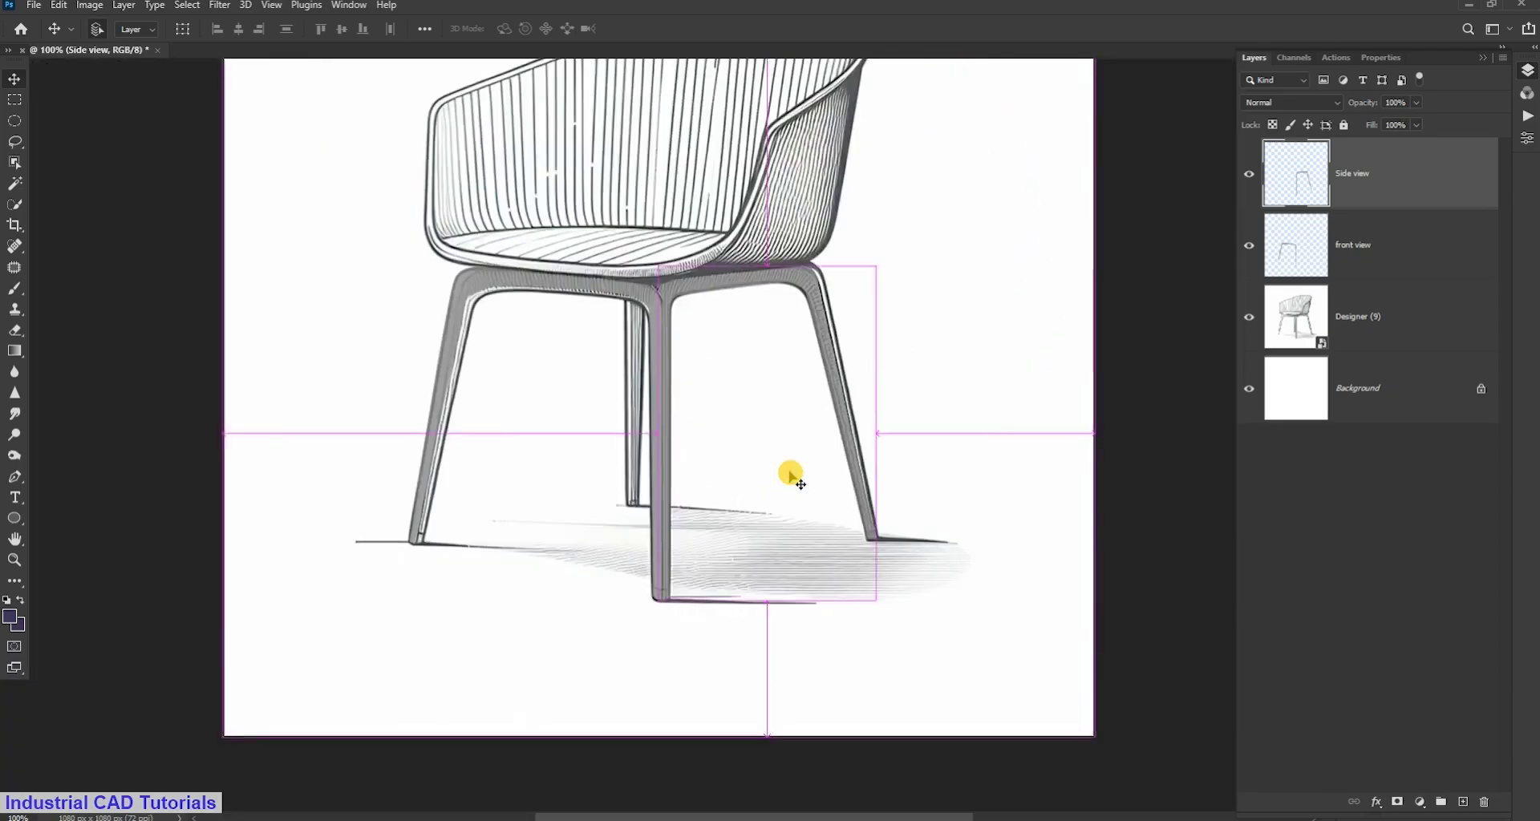
pyautogui.scroll(1, 794, 345)
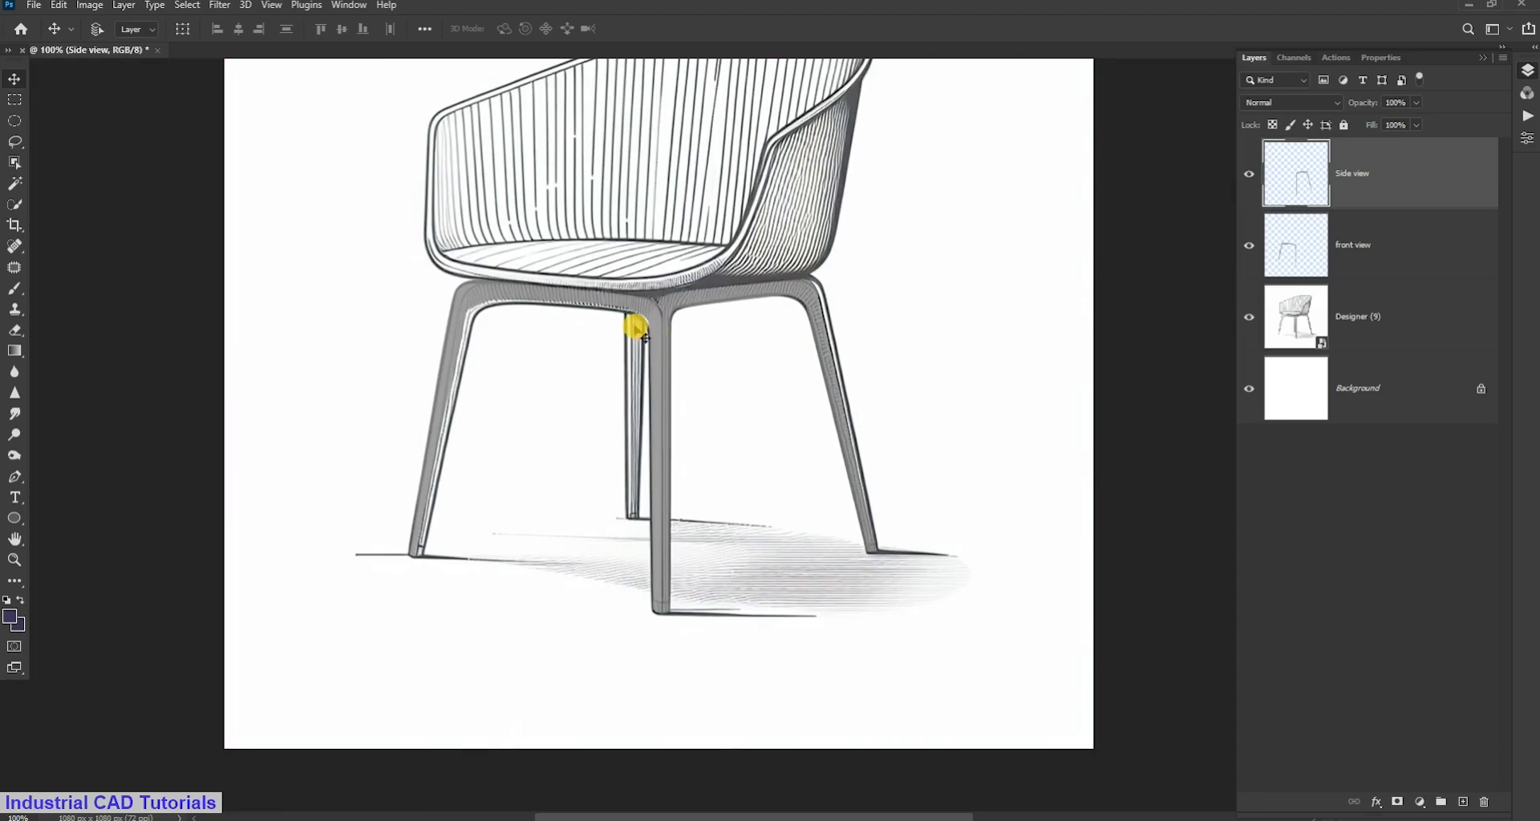
pyautogui.scroll(2, 645, 337)
pyautogui.scroll(1, 818, 381)
pyautogui.click(1463, 802)
pyautogui.scroll(1, 426, 302)
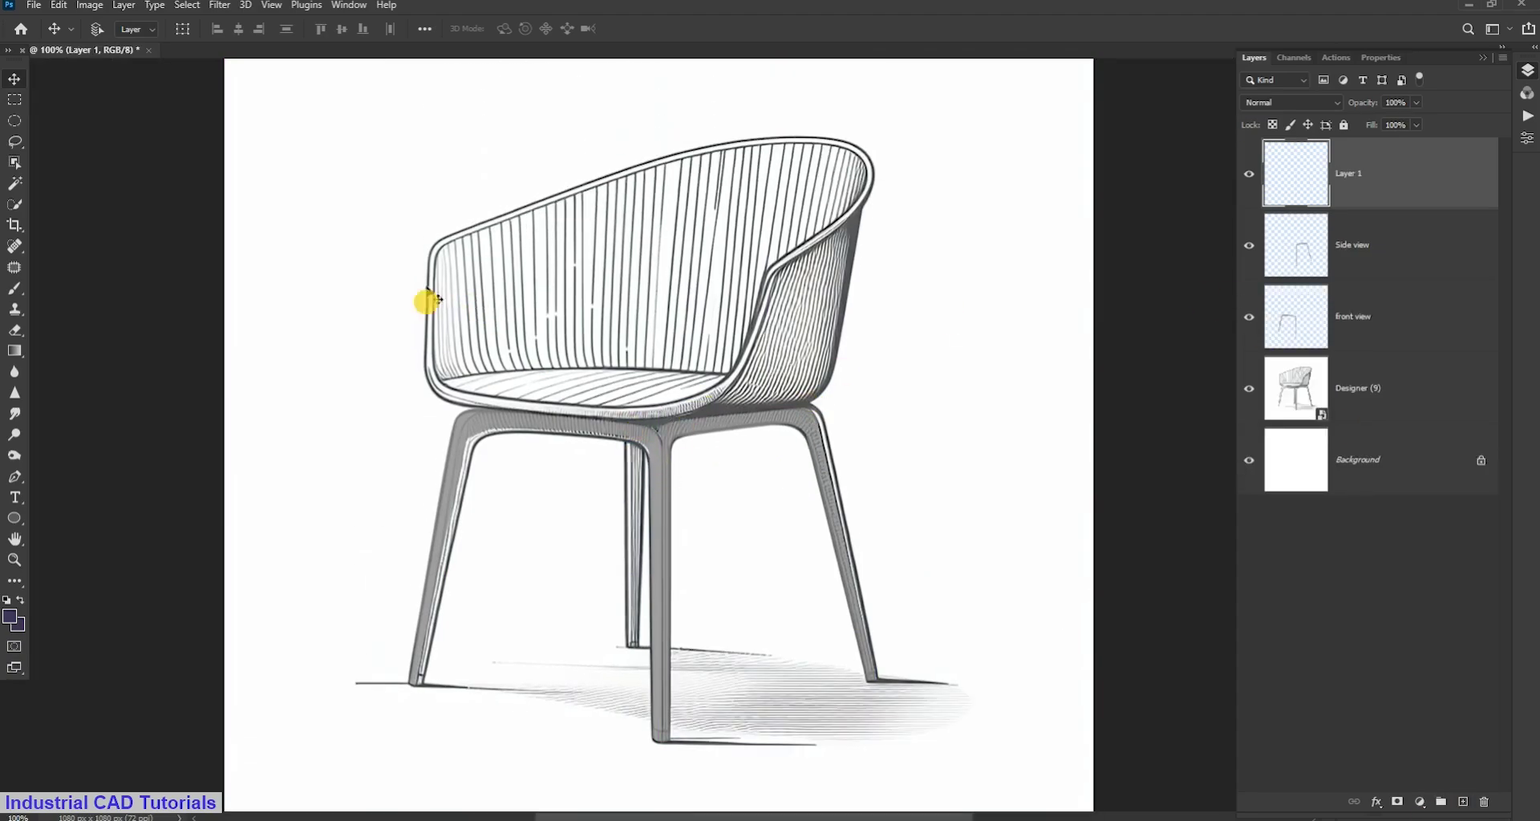
# Trace the shell outline from the back's top-left down, under the seat, to the right corner
pyautogui.press('p')
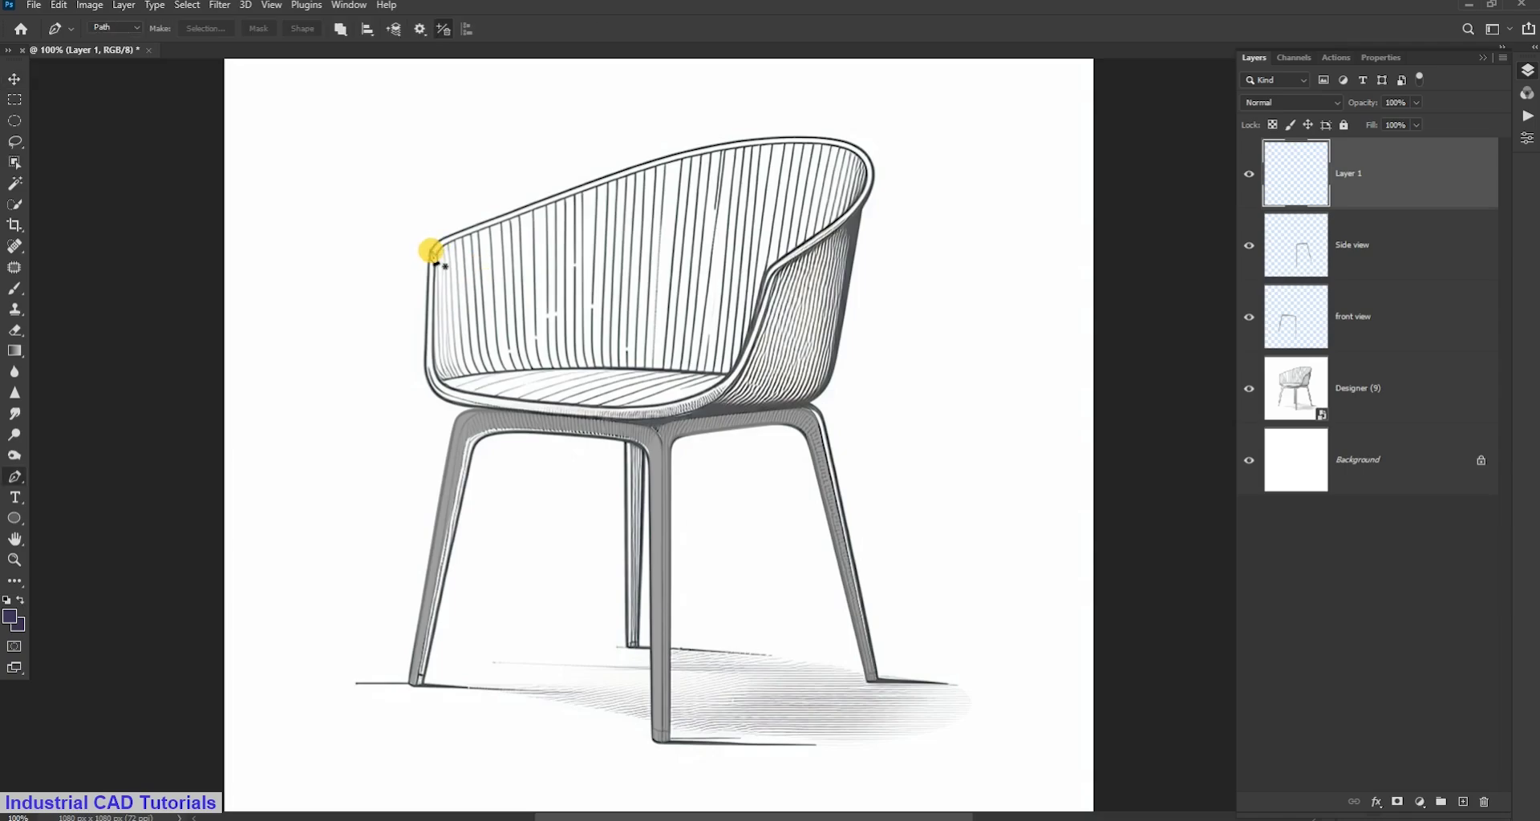
pyautogui.click(431, 250)
pyautogui.click(423, 359)
pyautogui.moveTo(438, 395); pyautogui.dragTo(450, 406)
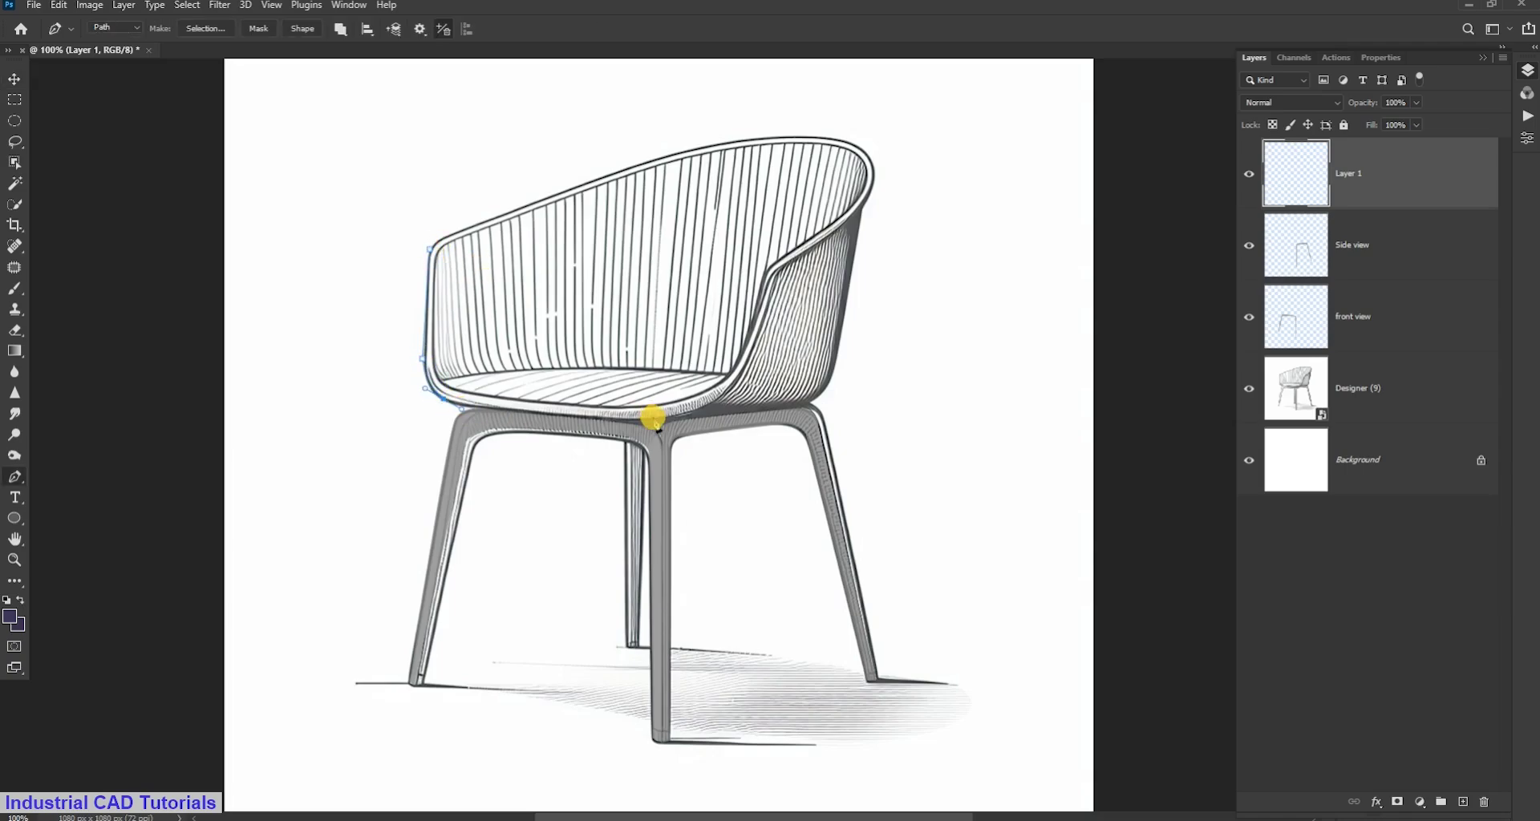
pyautogui.moveTo(676, 418); pyautogui.dragTo(625, 421)
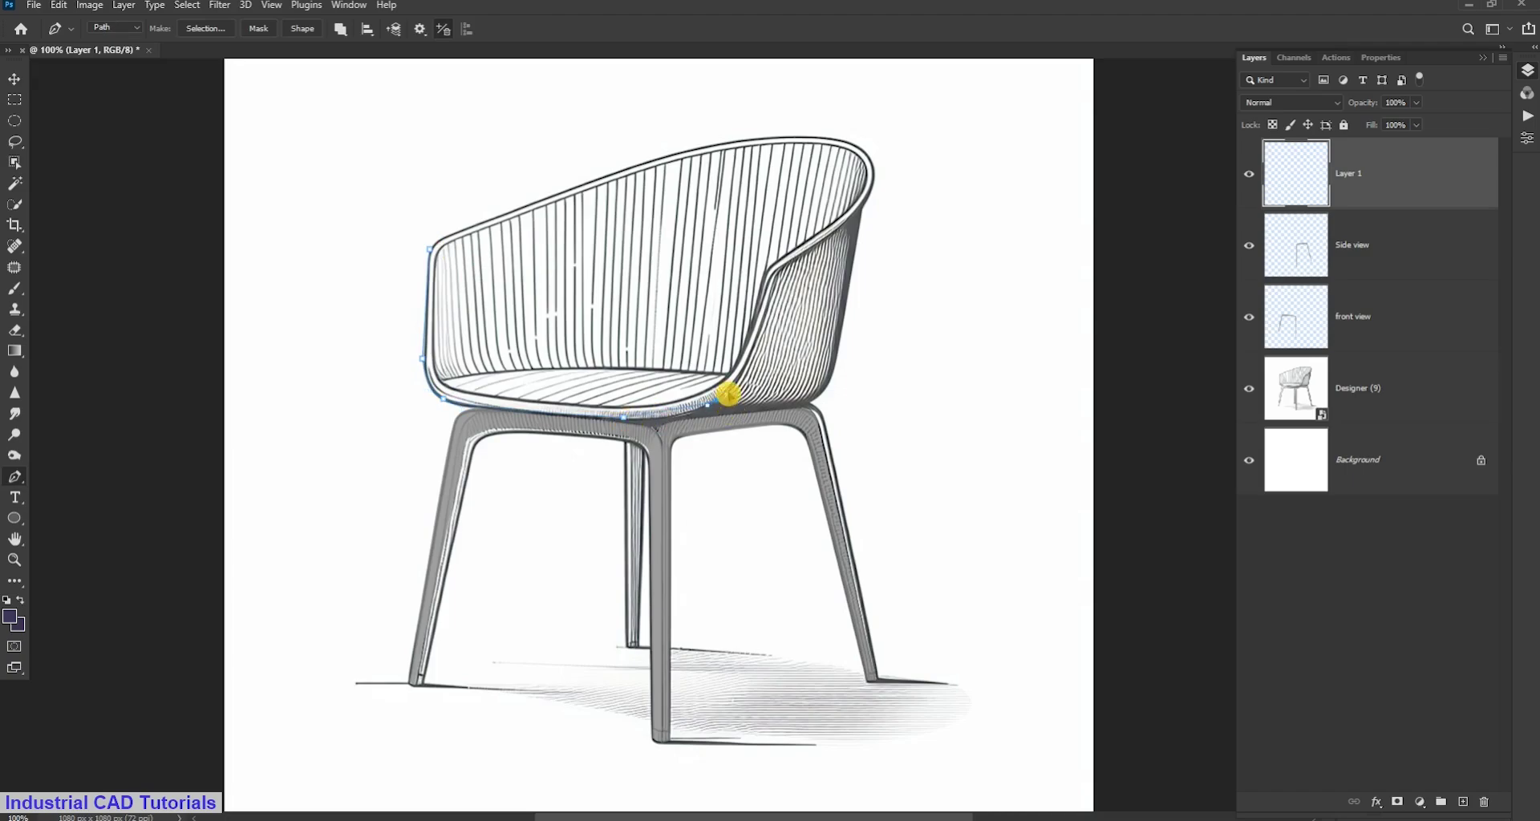
pyautogui.scroll(1, 750, 381)
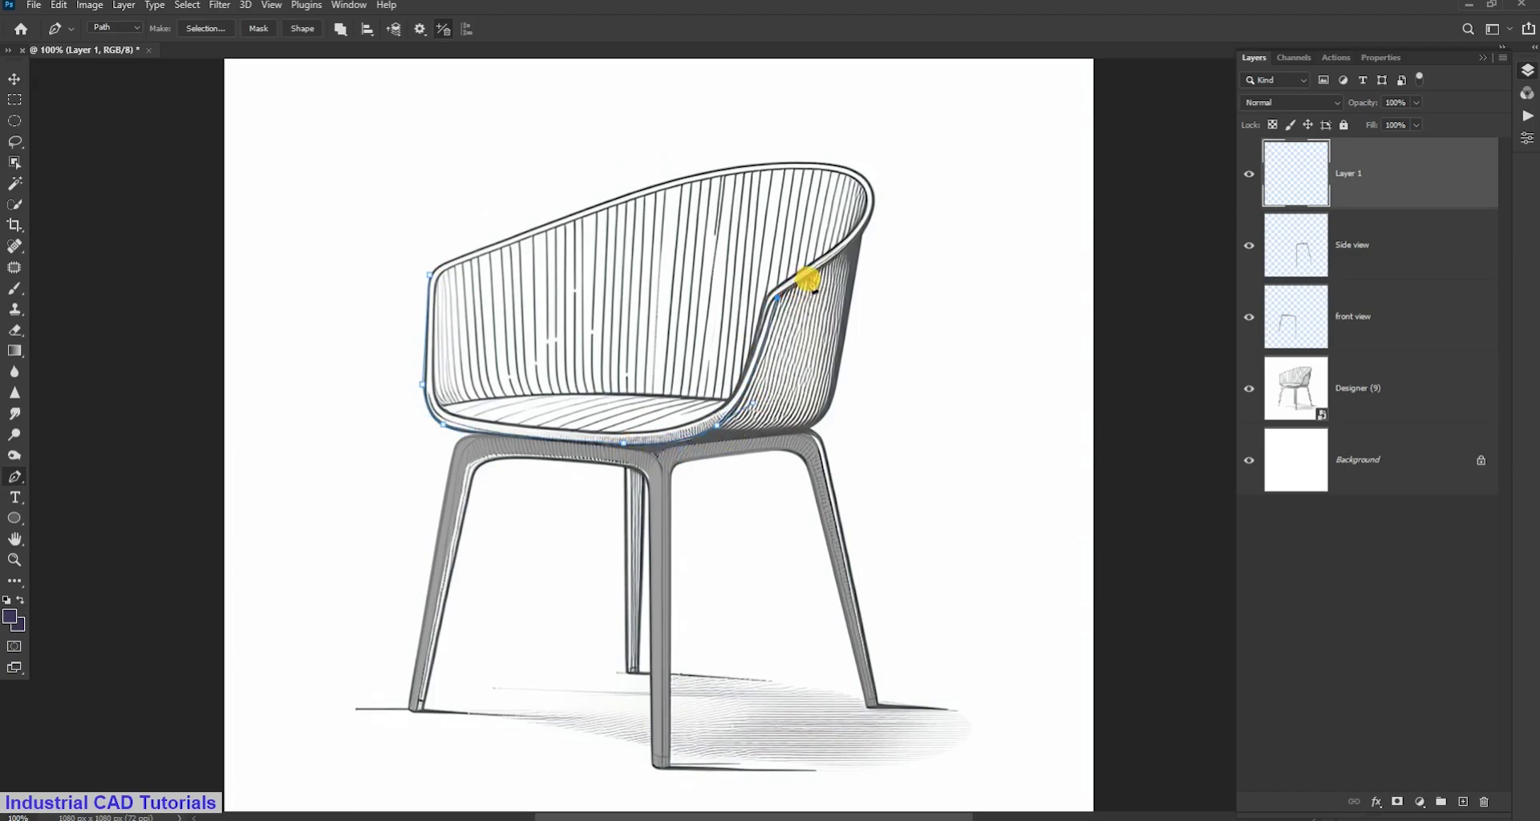
pyautogui.click(873, 208)
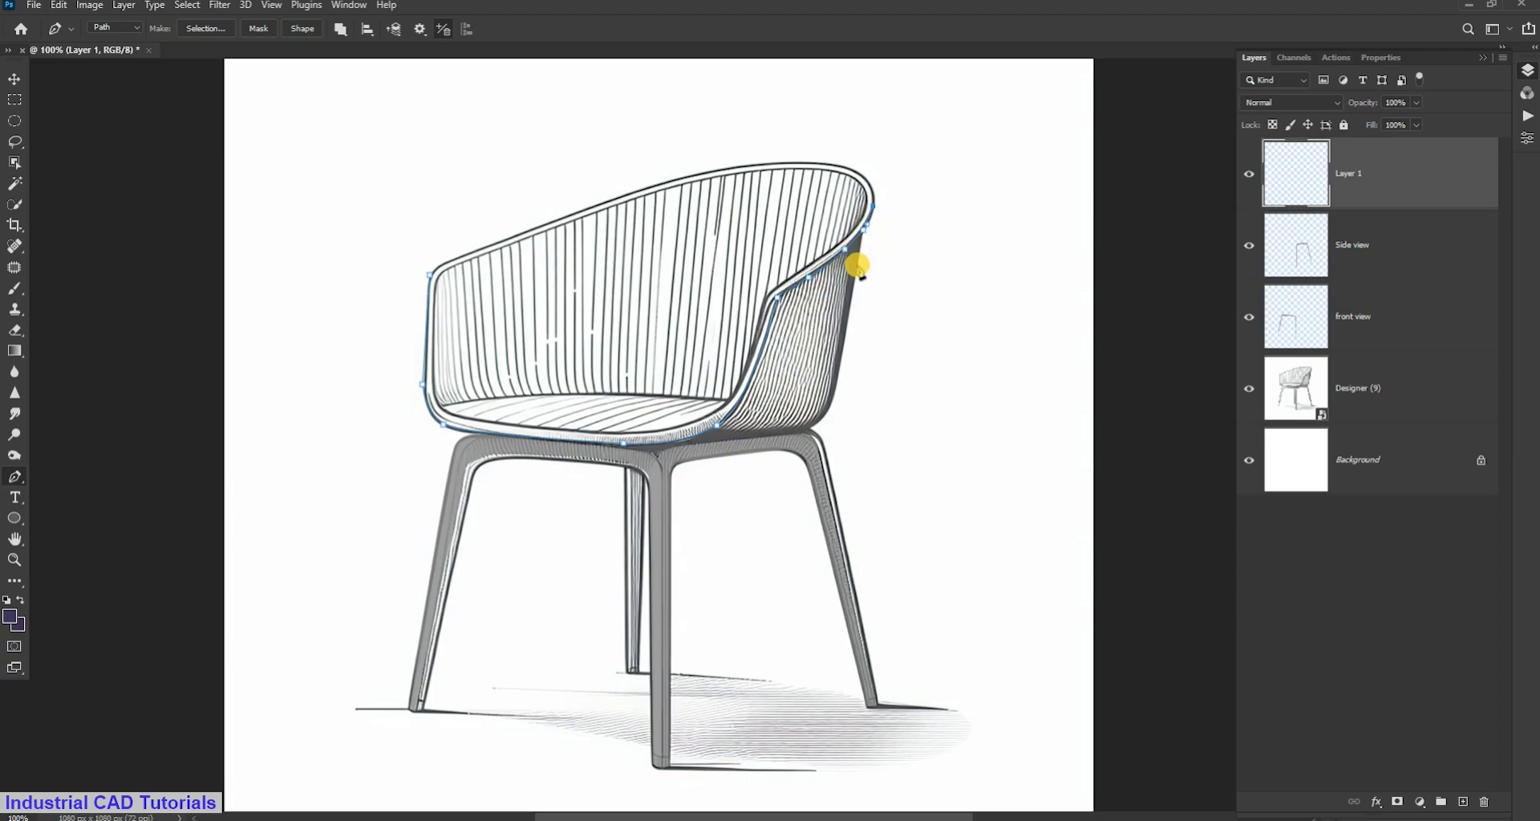
pyautogui.moveTo(830, 411); pyautogui.dragTo(822, 421)
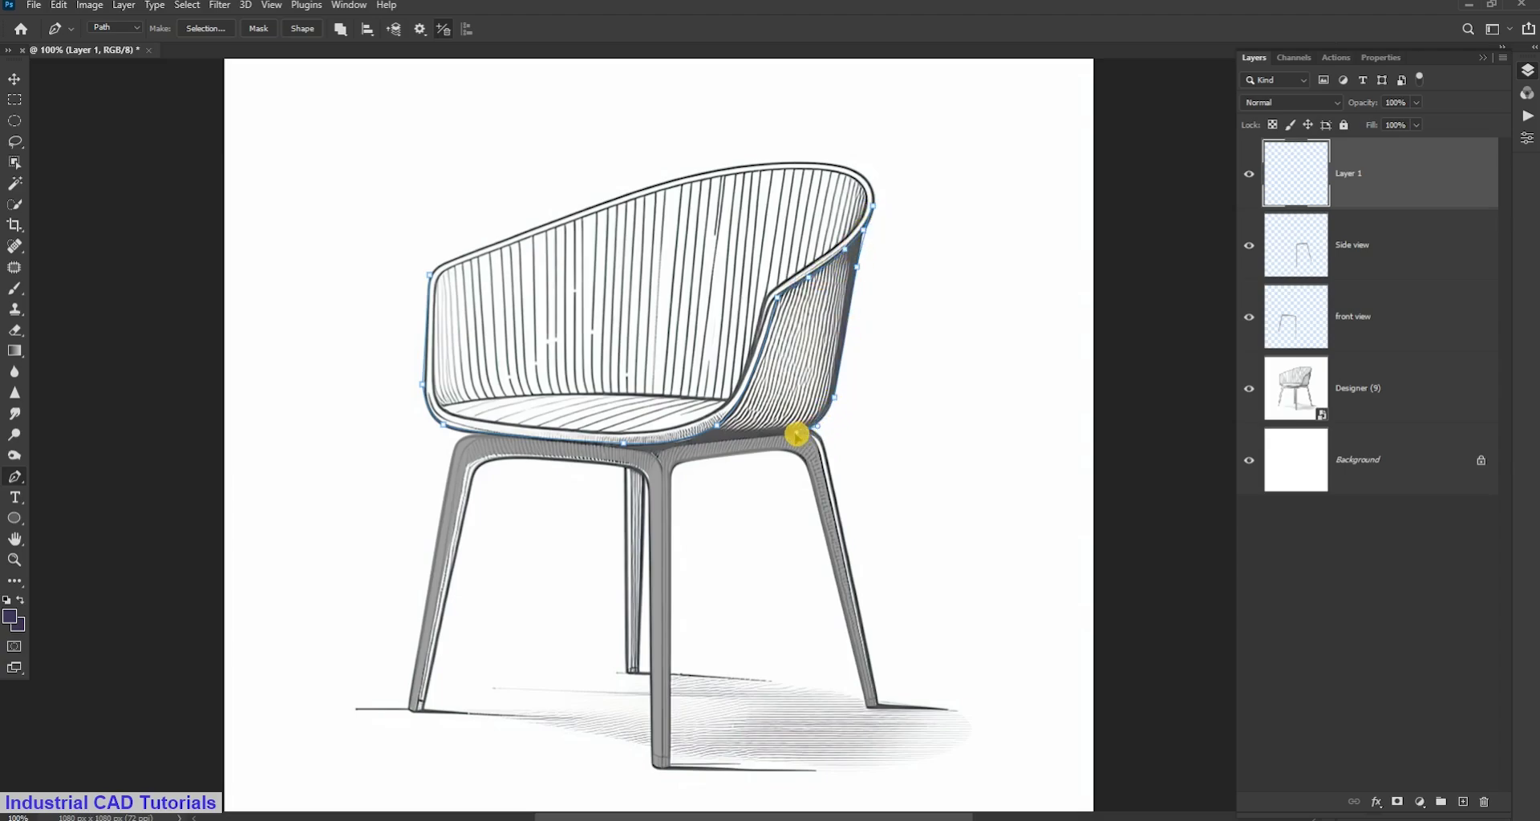
pyautogui.click(792, 434)
# Trace the seat's lower edge and left side back to the start, closing the path
pyautogui.hotkey('ctrl', '+')
pyautogui.hotkey('ctrl', '+')
pyautogui.hscroll(3, 791, 671)
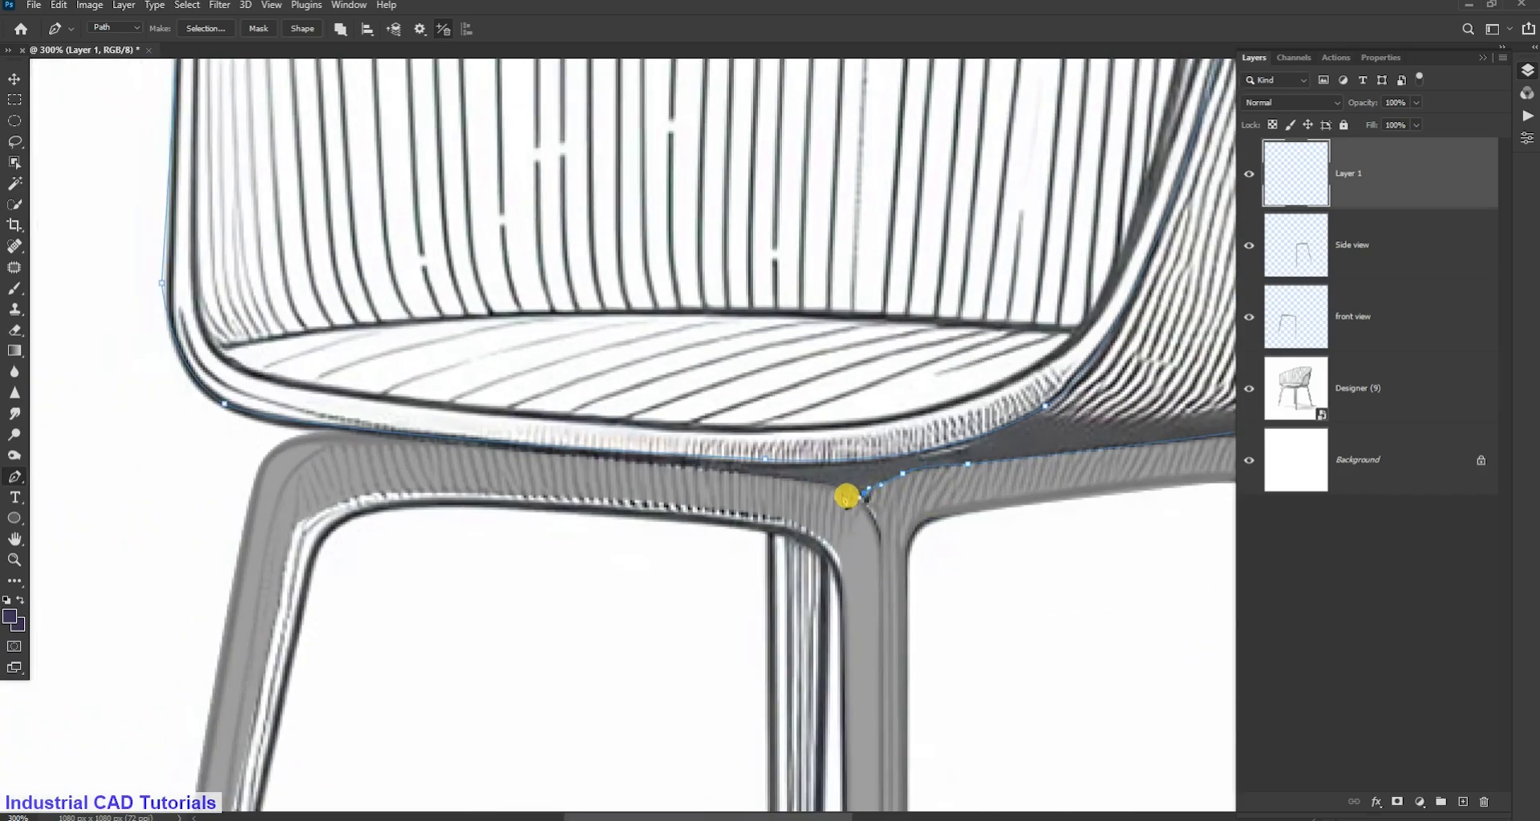
pyautogui.moveTo(846, 497); pyautogui.dragTo(319, 435)
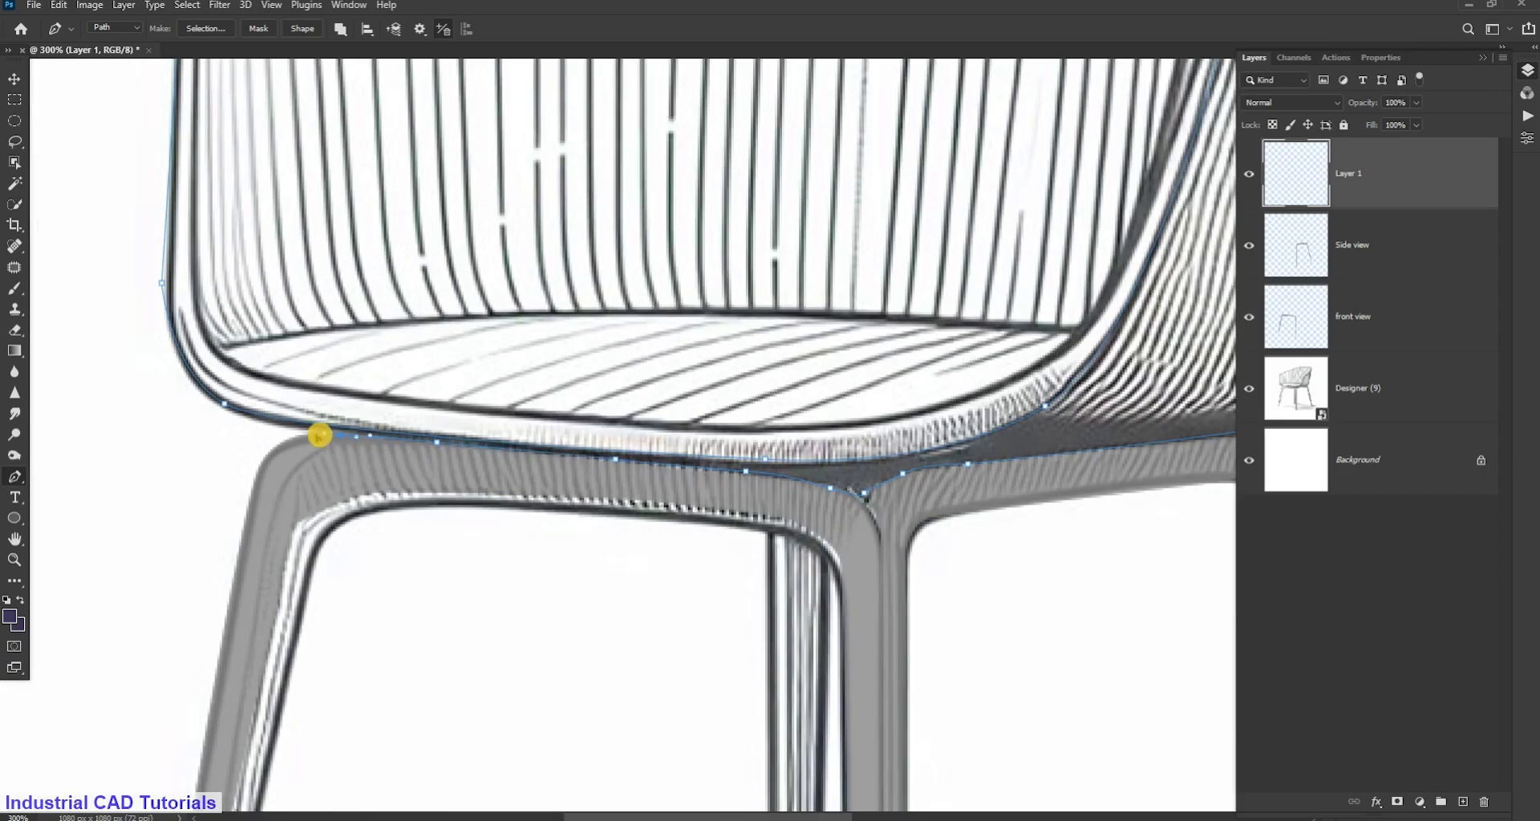
pyautogui.hotkey('ctrl', '-')
pyautogui.scroll(2, 543, 619)
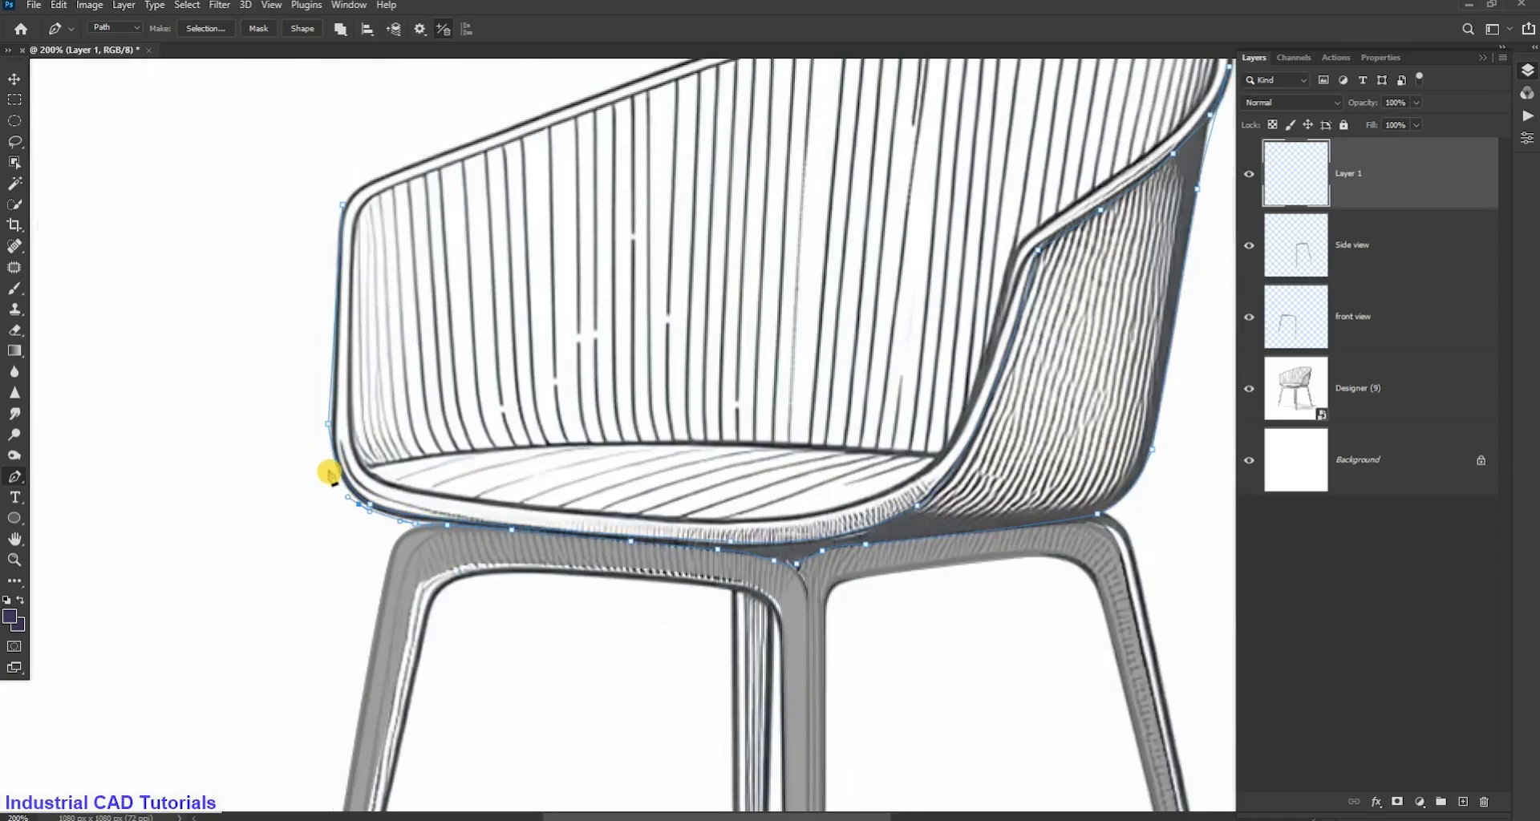
pyautogui.scroll(1, 325, 443)
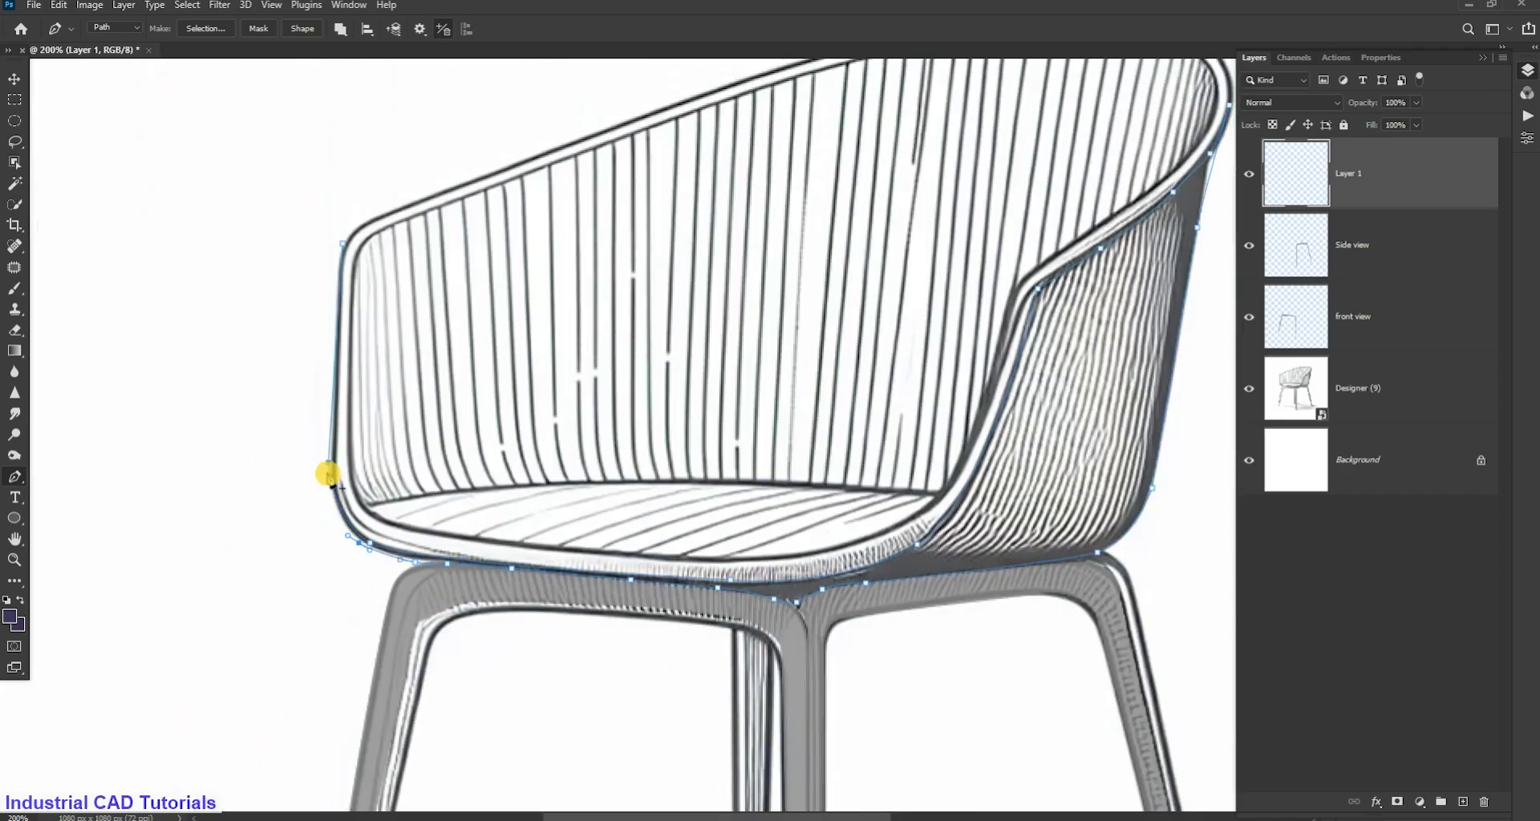
pyautogui.moveTo(324, 467); pyautogui.dragTo(322, 414)
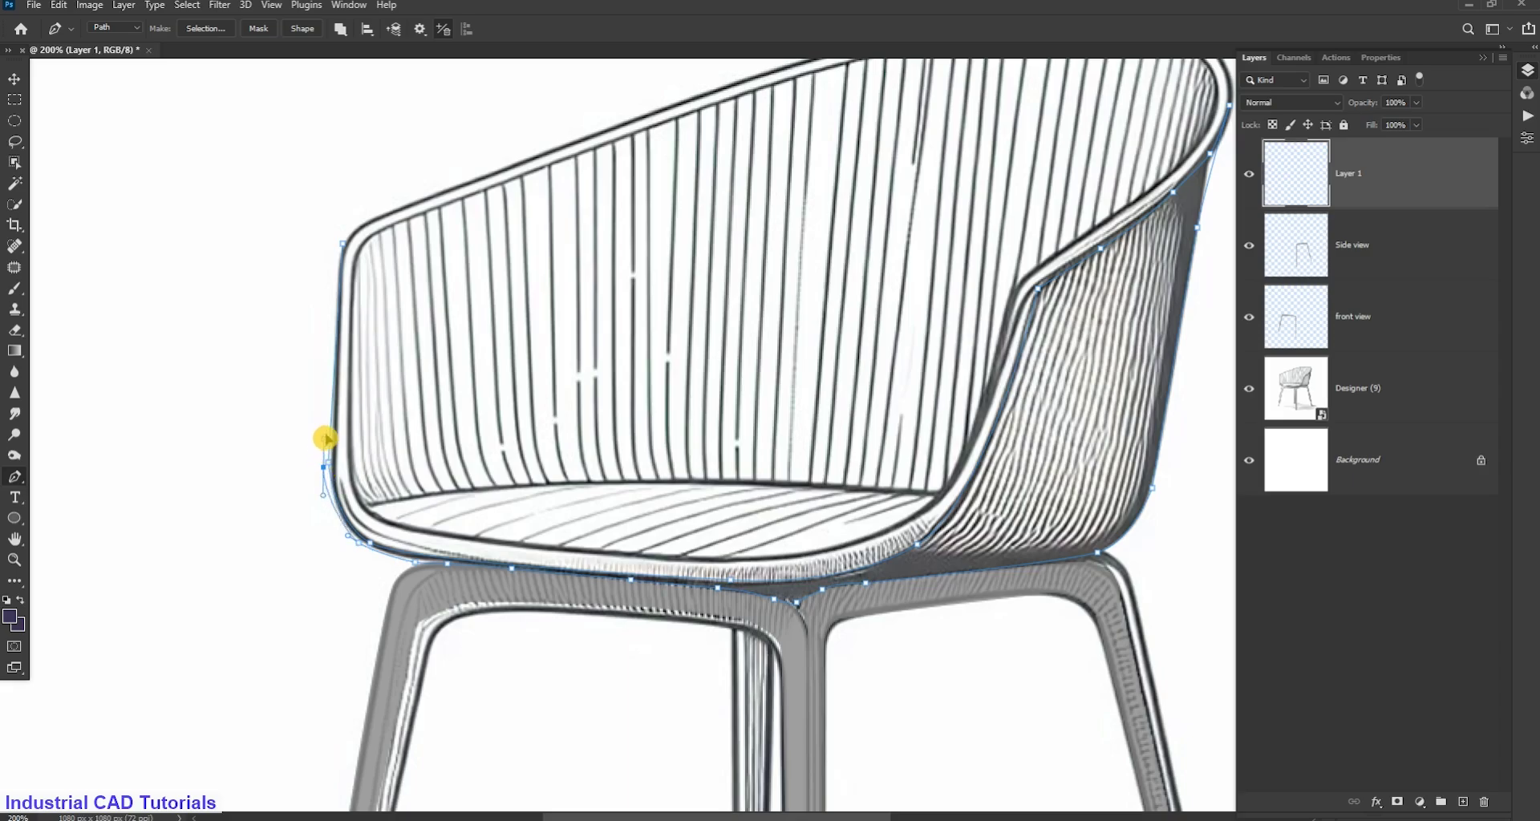
pyautogui.click(341, 245)
# Fill the seat shell path's selection with grey, then select the front view layer
pyautogui.press('v')
pyautogui.hotkey('ctrl', '-')
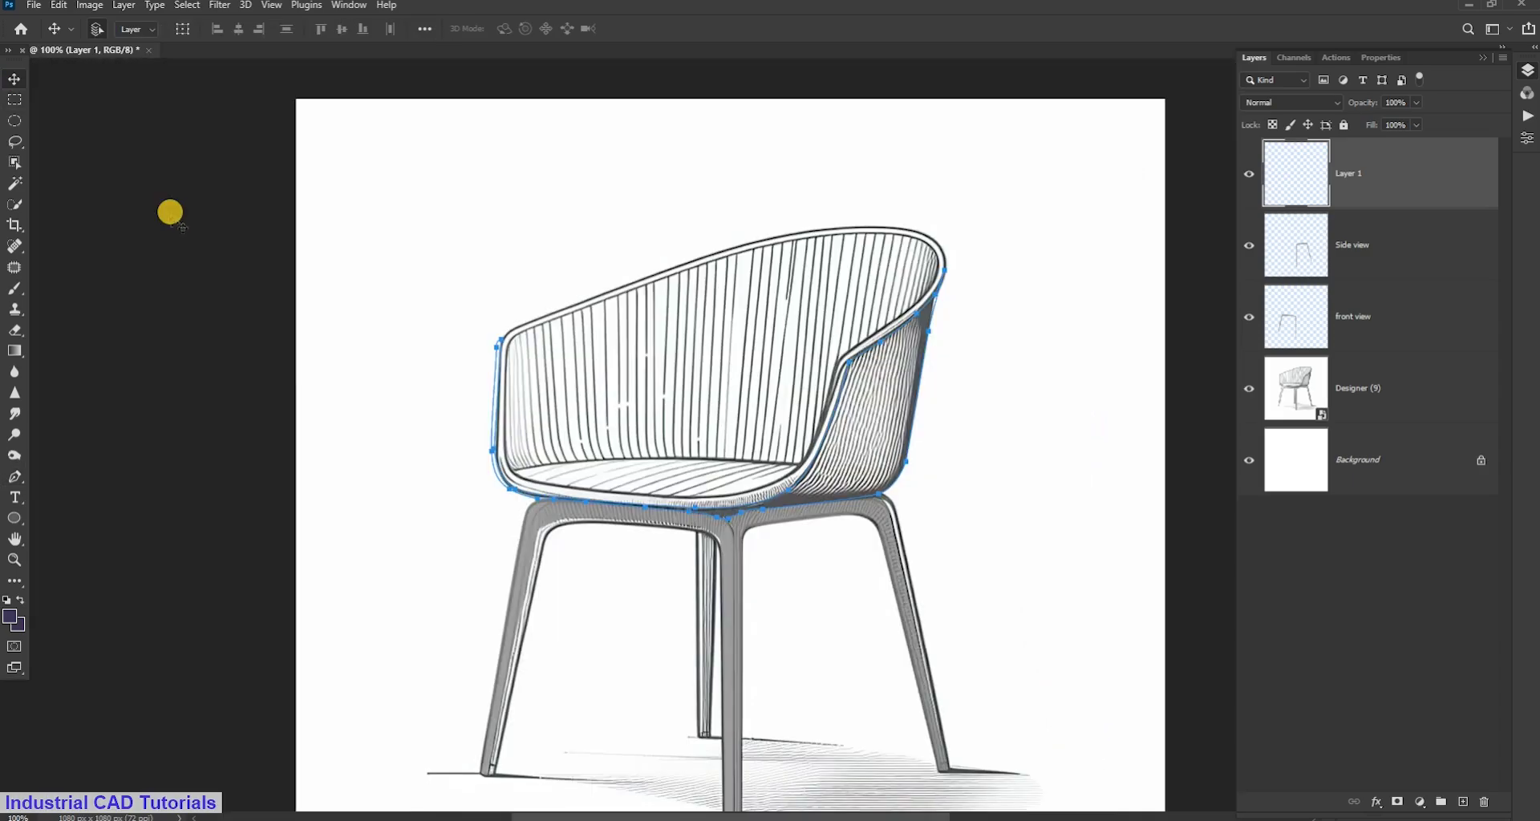
pyautogui.hotkey('ctrl', 'Return')
pyautogui.hotkey('shift', 'F5')
pyautogui.press('Return')
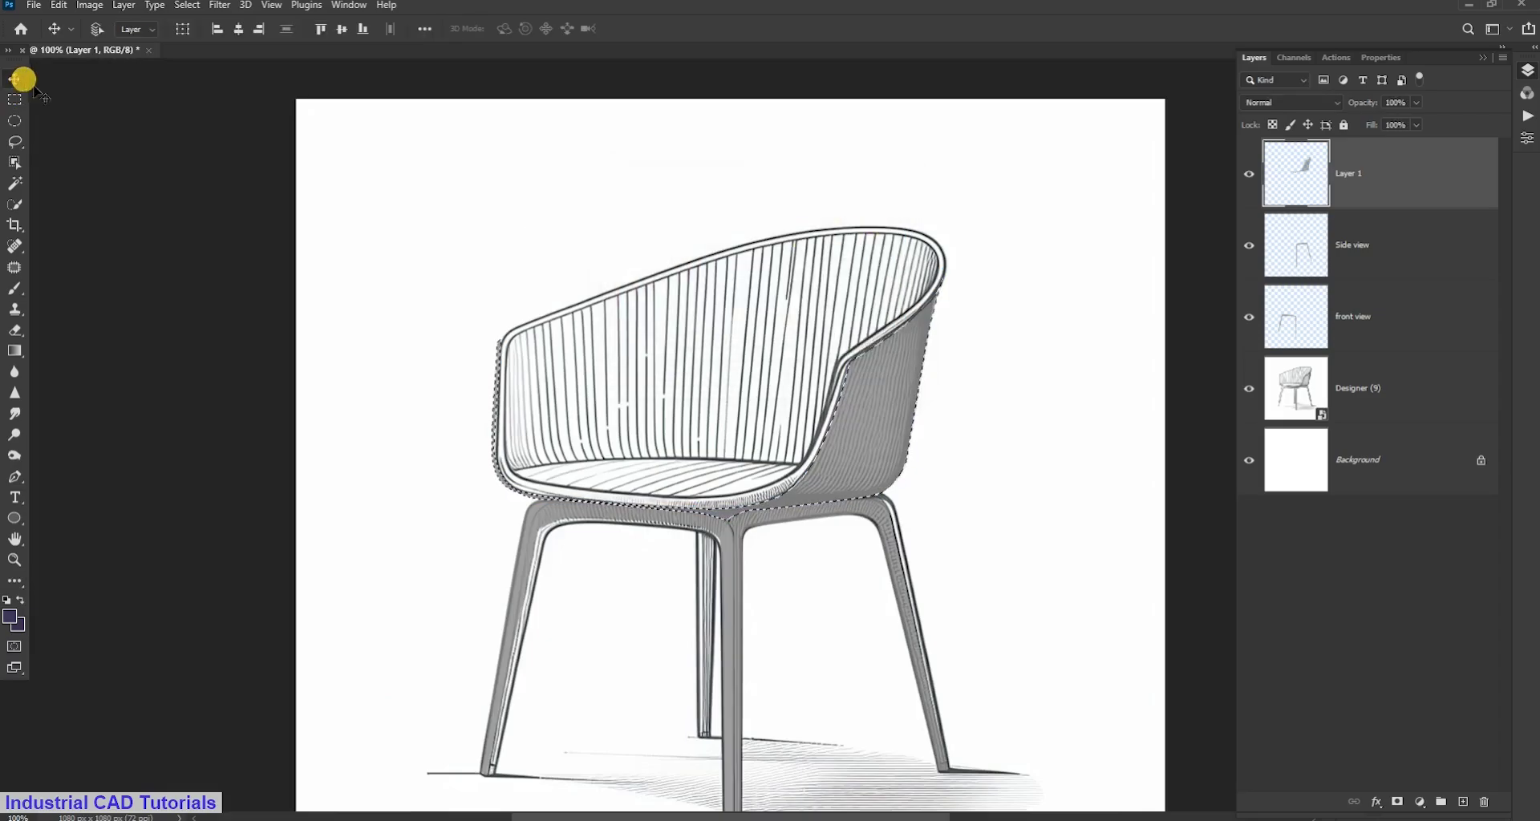
pyautogui.scroll(-1, 178, 266)
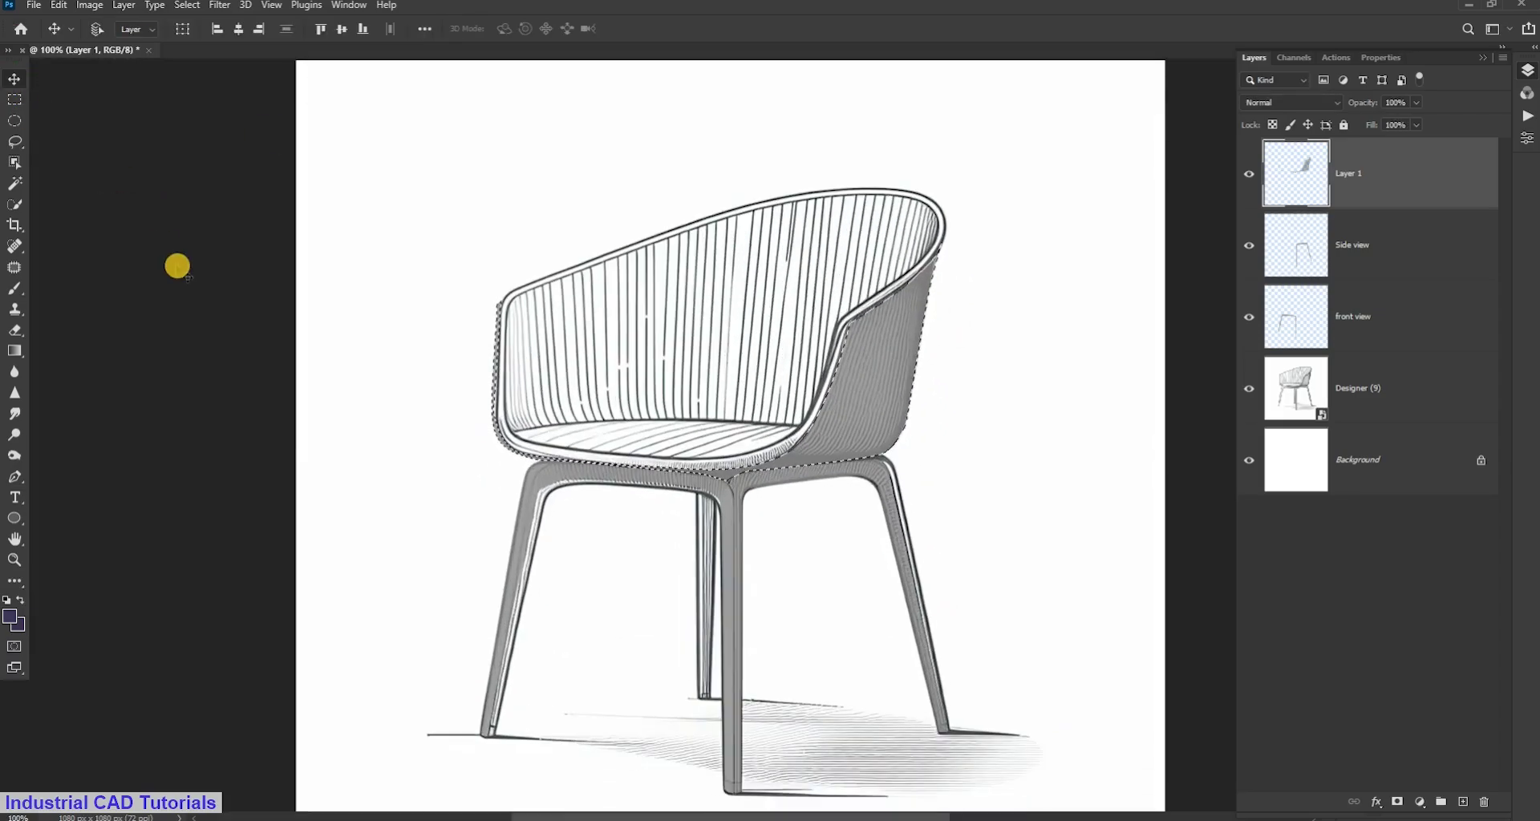
pyautogui.scroll(-1, 1059, 329)
pyautogui.scroll(2, 1059, 330)
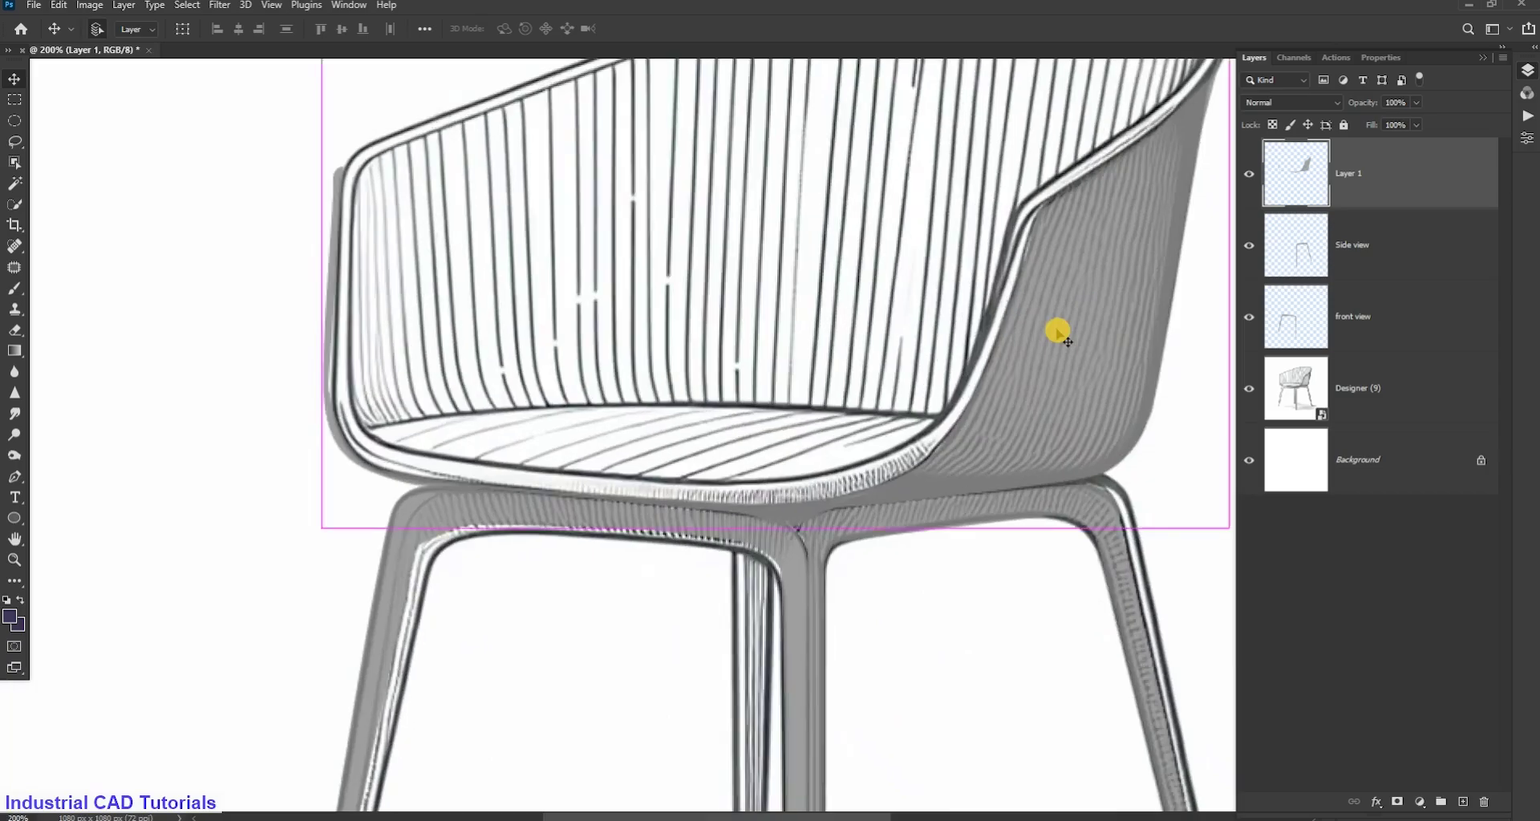
pyautogui.scroll(-1, 784, 451)
pyautogui.scroll(-1, 802, 449)
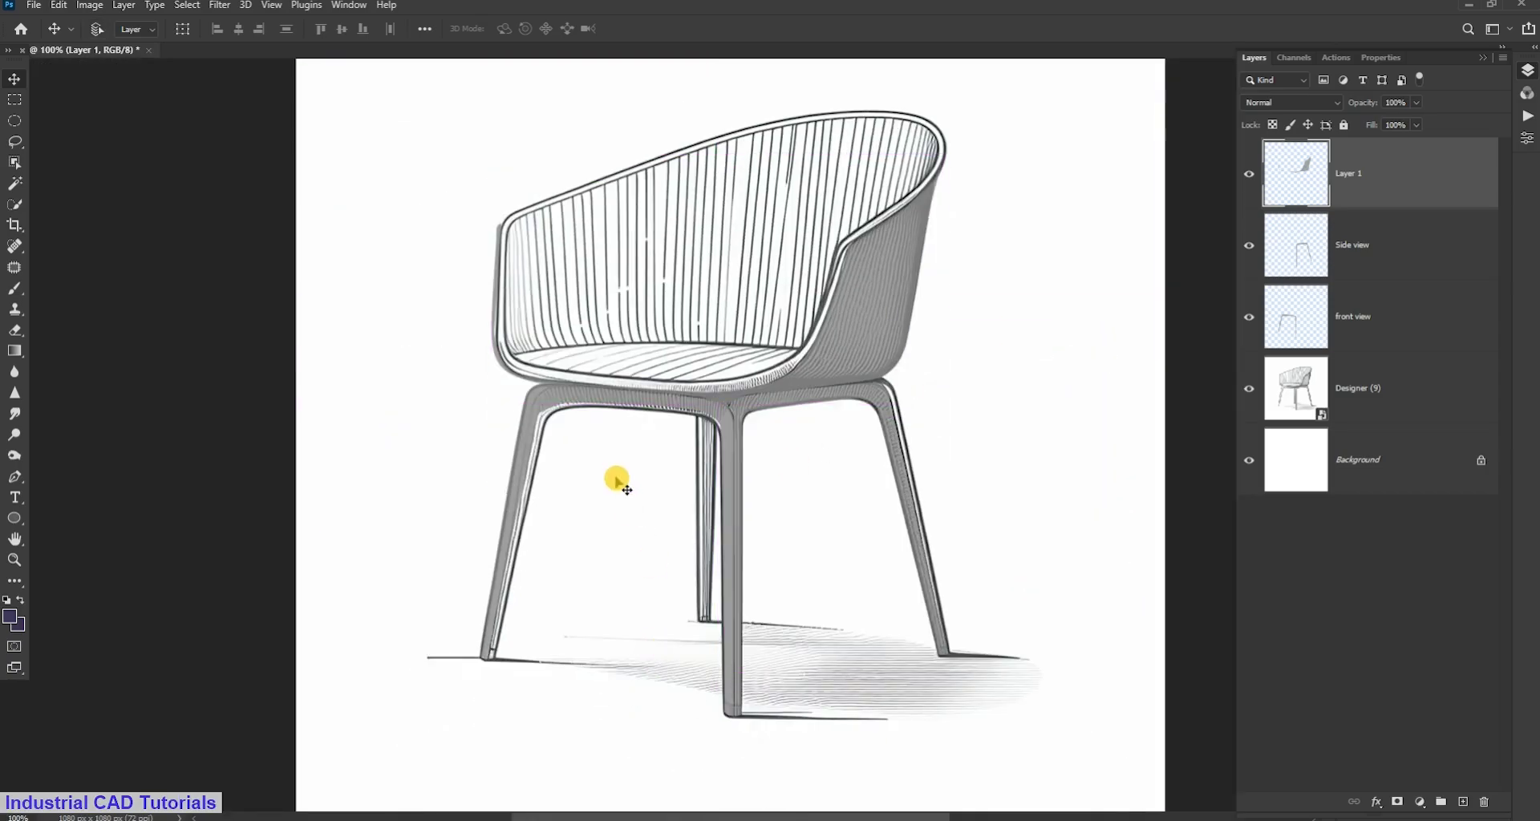
pyautogui.click(1283, 329)
pyautogui.scroll(1, 666, 461)
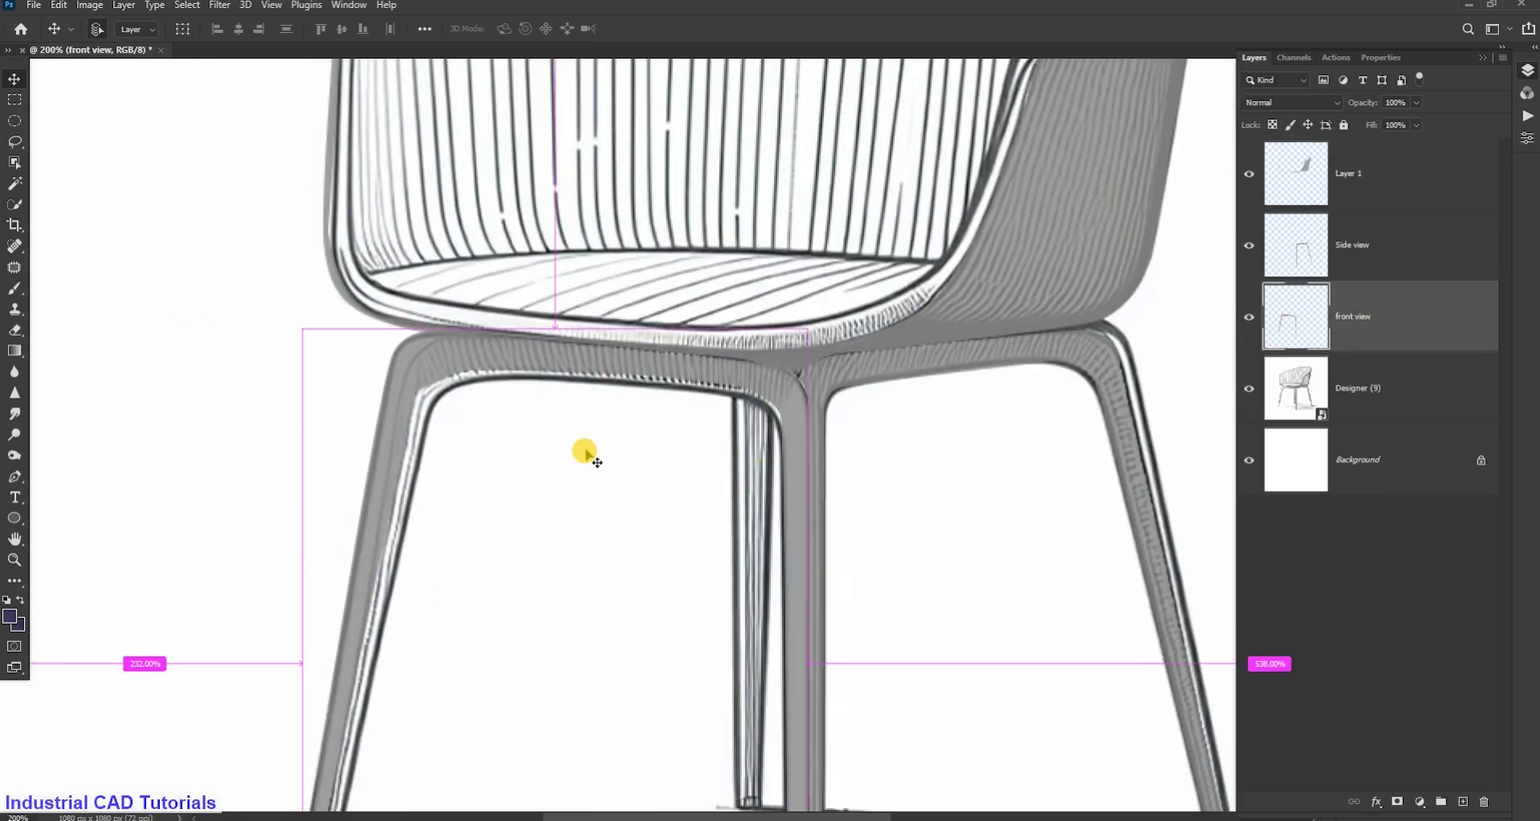
pyautogui.scroll(-3, 584, 453)
# Make a selection from the rear leg's Pen path, then select the Side view layer
pyautogui.press('p')
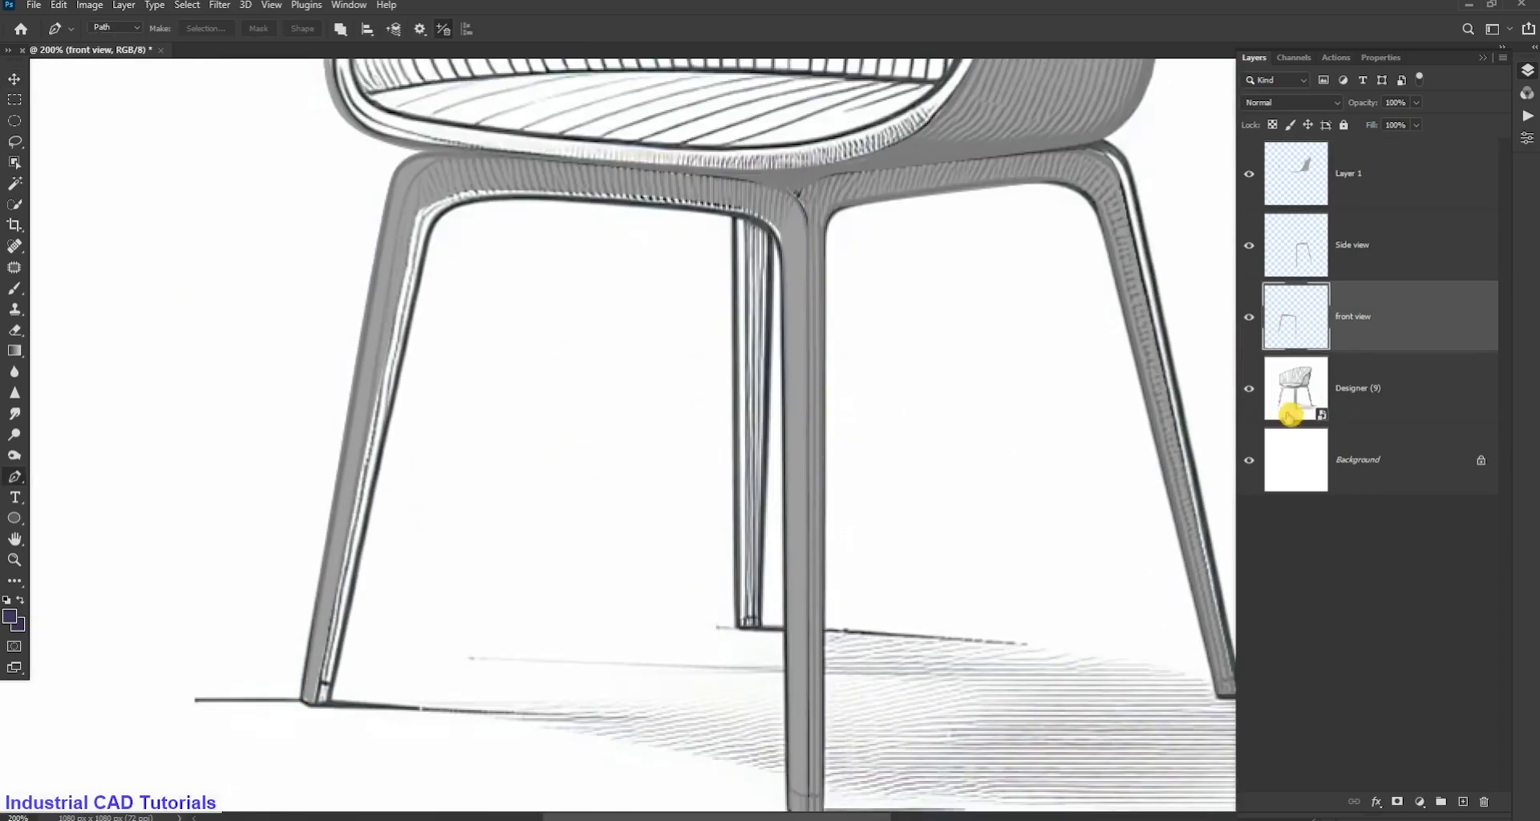
pyautogui.scroll(-1, 1017, 430)
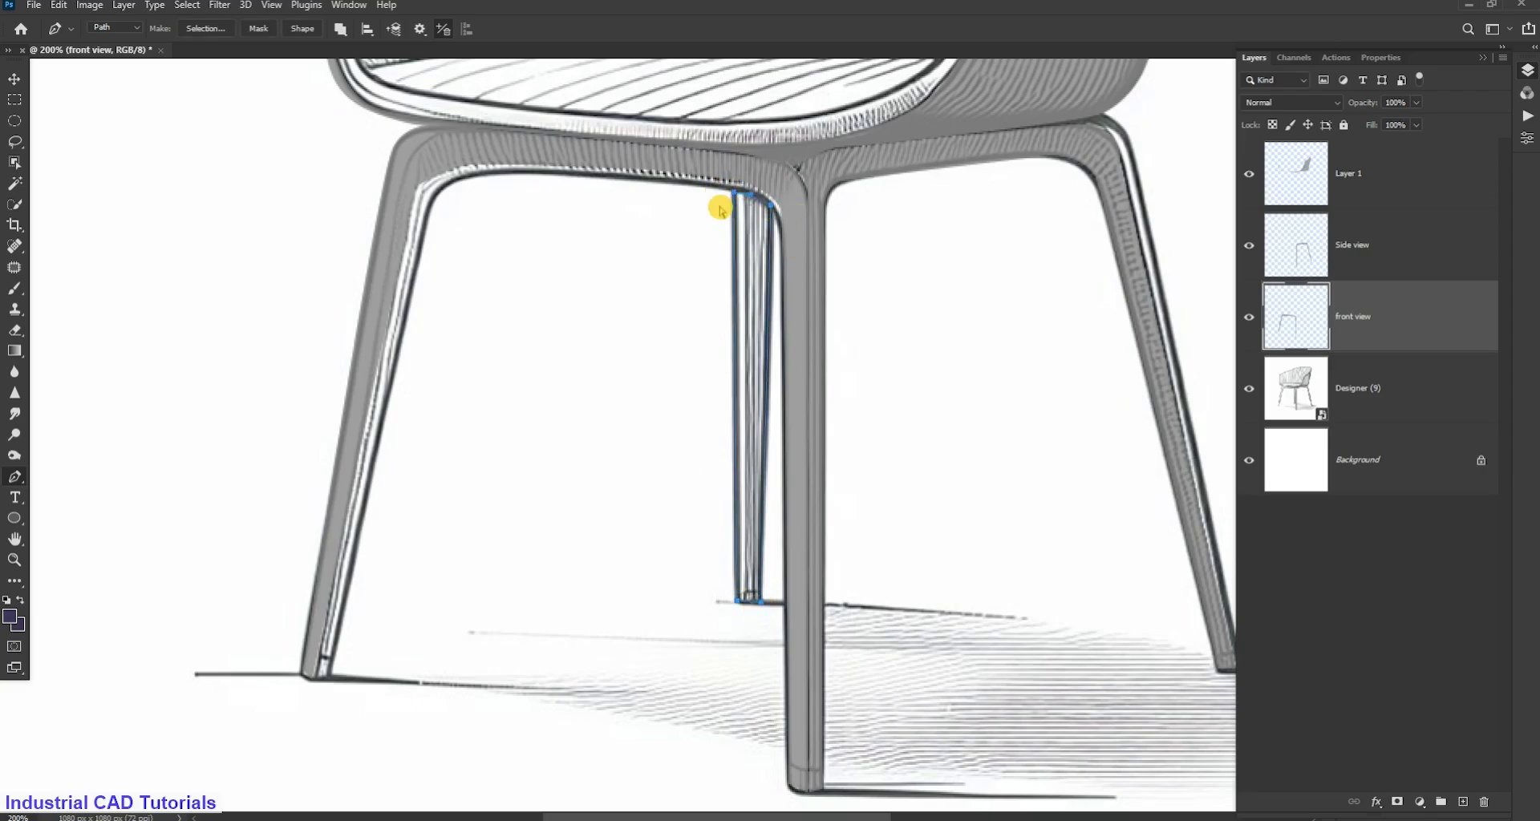
pyautogui.click(719, 210)
pyautogui.press('Return')
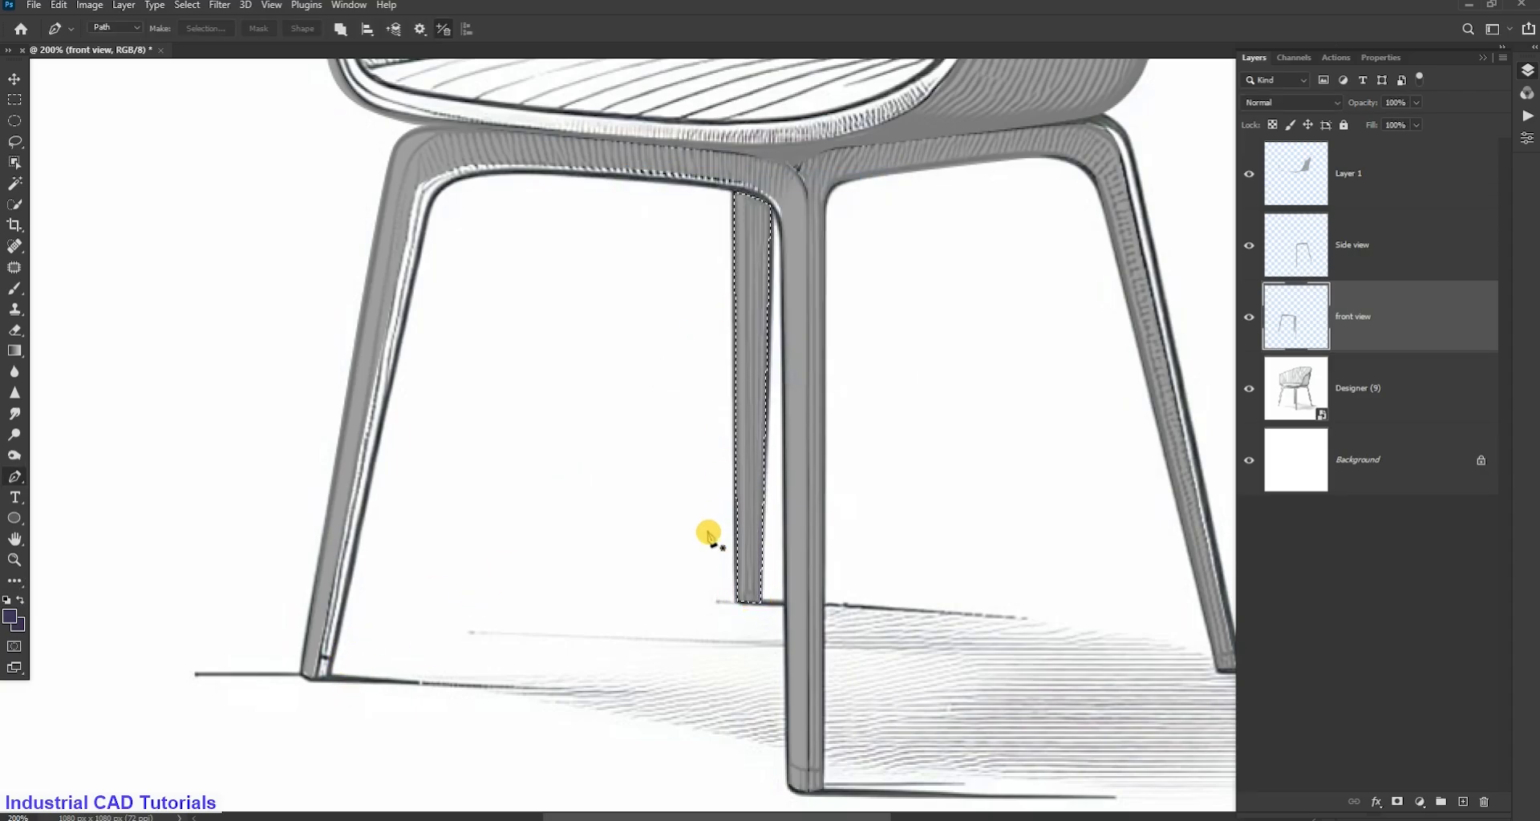
pyautogui.click(1352, 248)
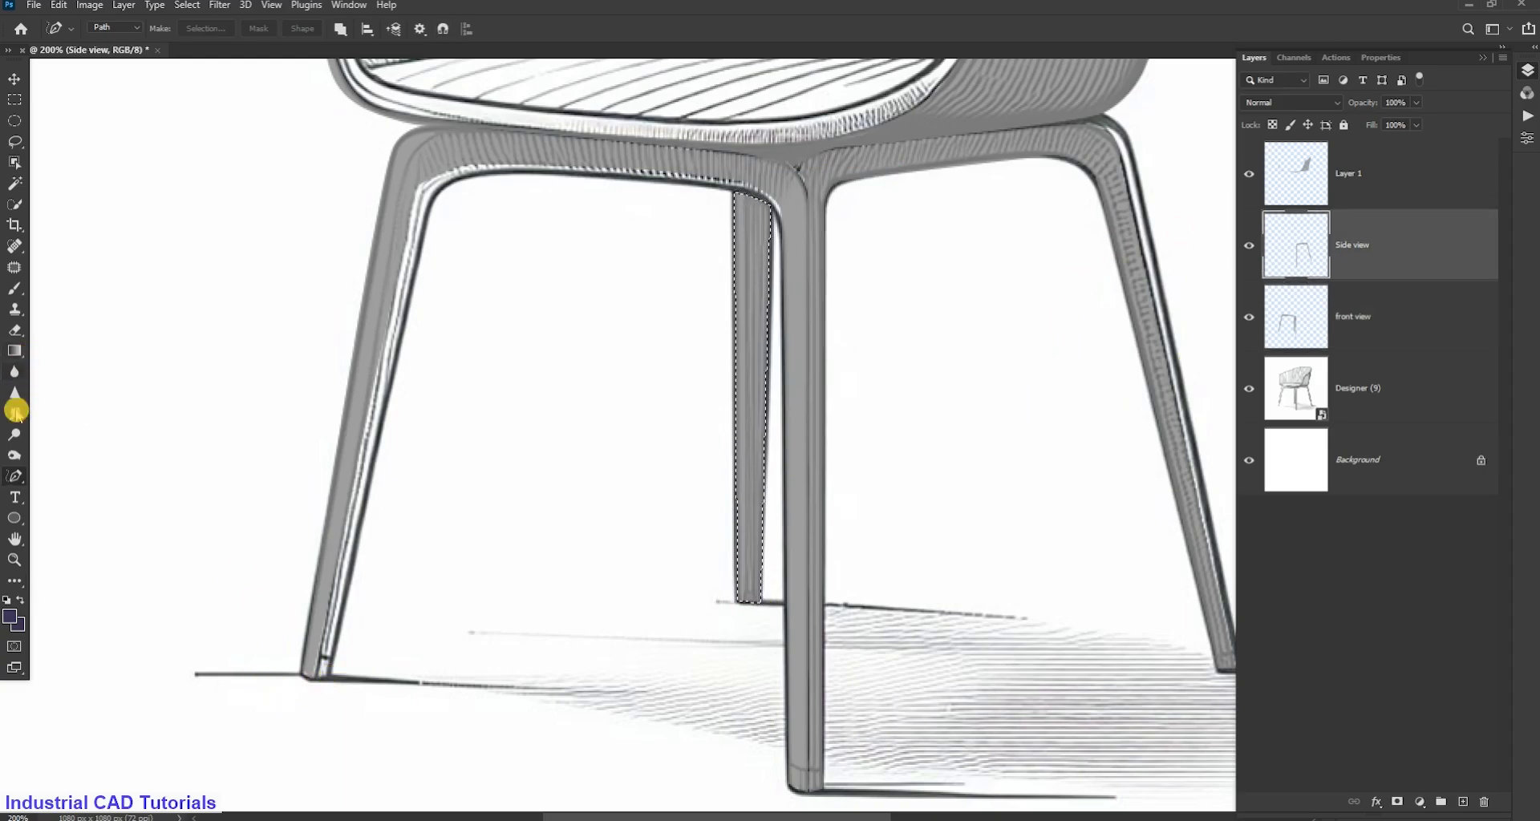
# Trace the left leg's inner edge and curved top corner with Pen anchors on Side view
pyautogui.rightClick(15, 477)
pyautogui.click(57, 483)
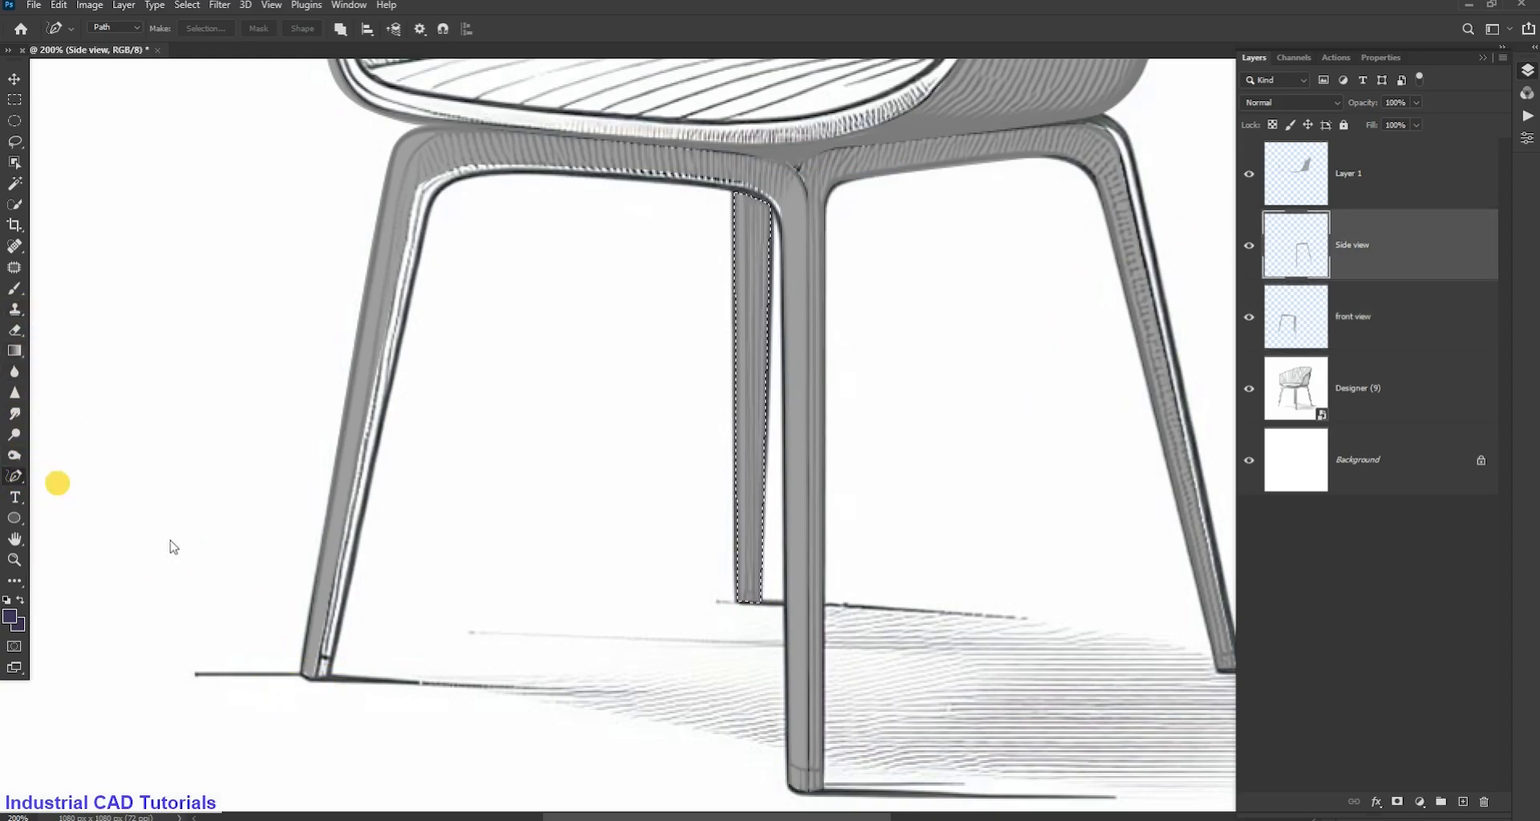
pyautogui.click(325, 676)
pyautogui.click(430, 205)
pyautogui.click(477, 173)
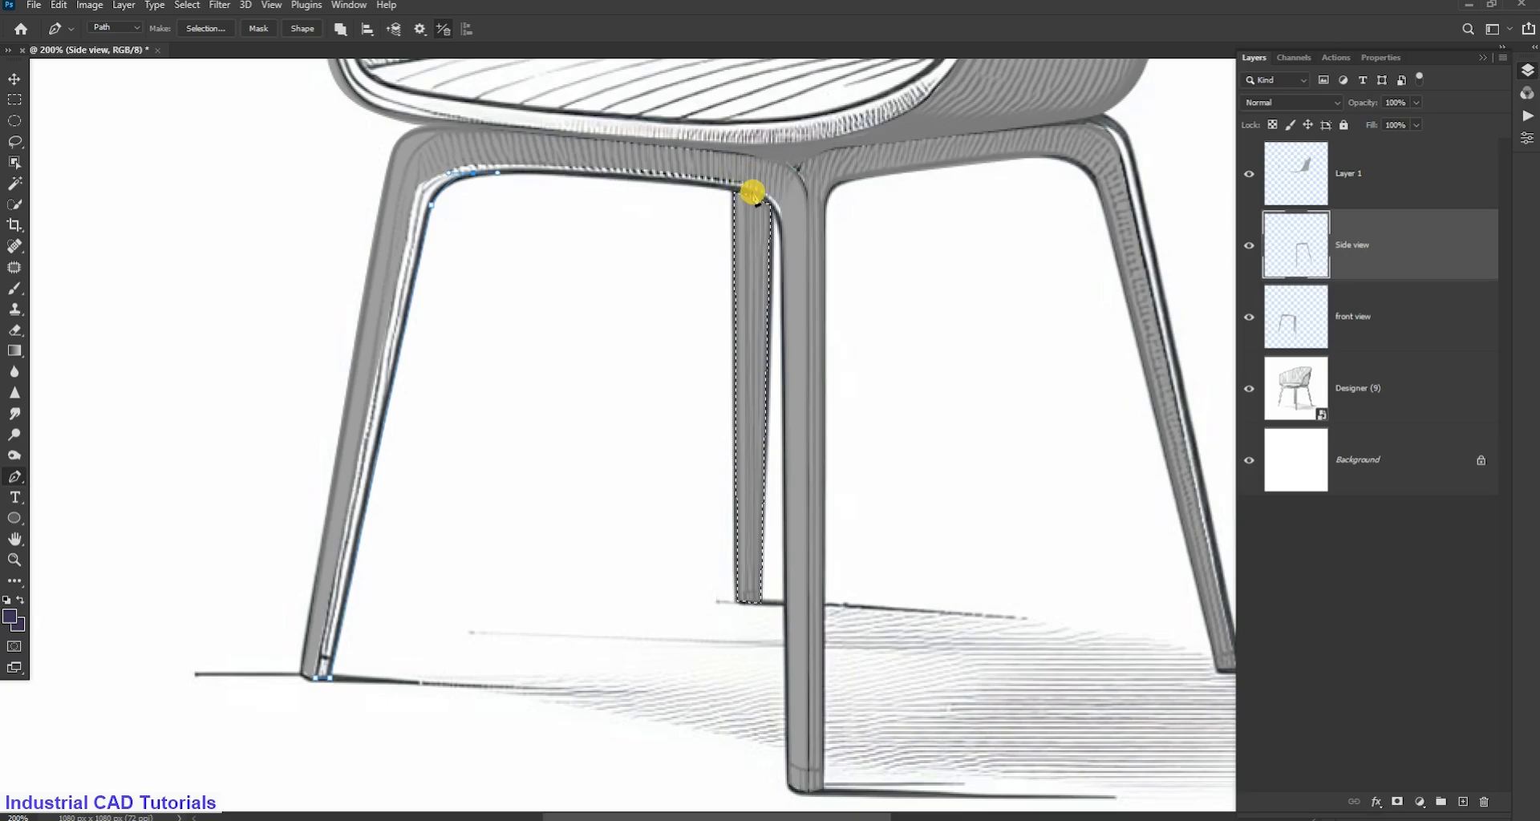
pyautogui.moveTo(779, 262); pyautogui.dragTo(778, 213)
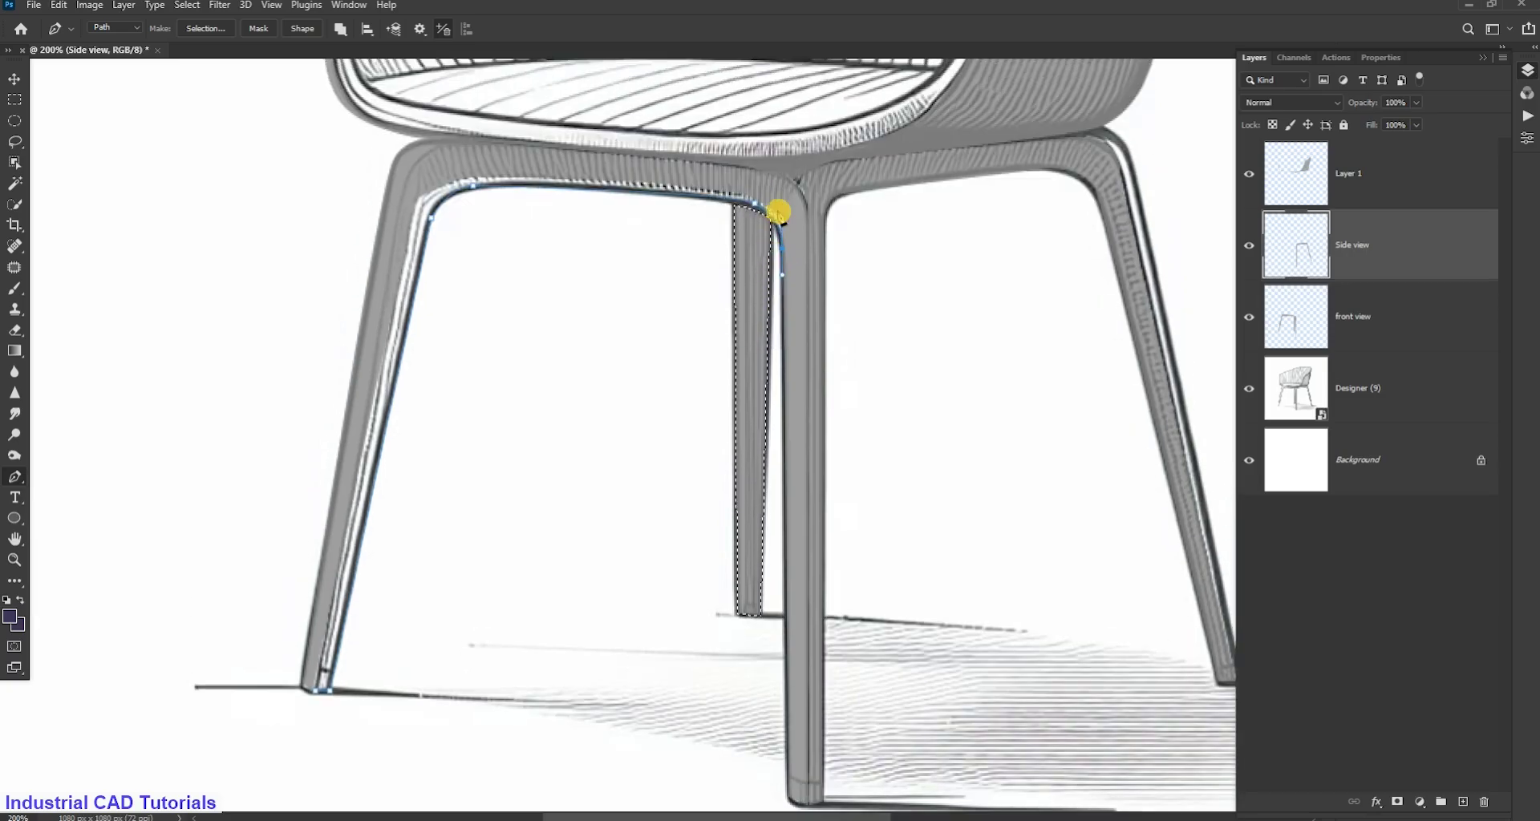
pyautogui.scroll(2, 894, 247)
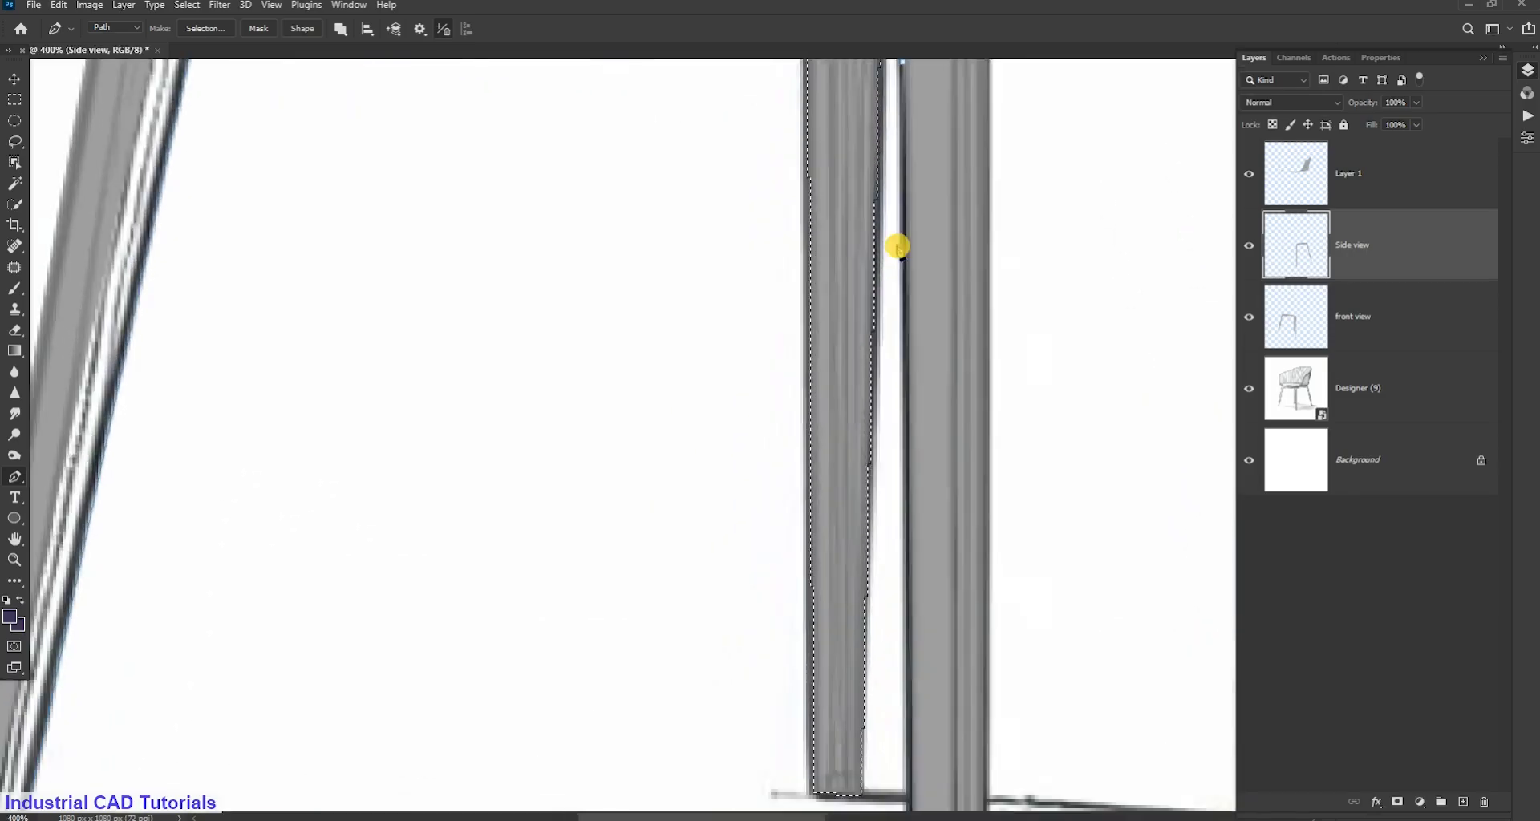
pyautogui.moveTo(900, 314); pyautogui.dragTo(814, 264)
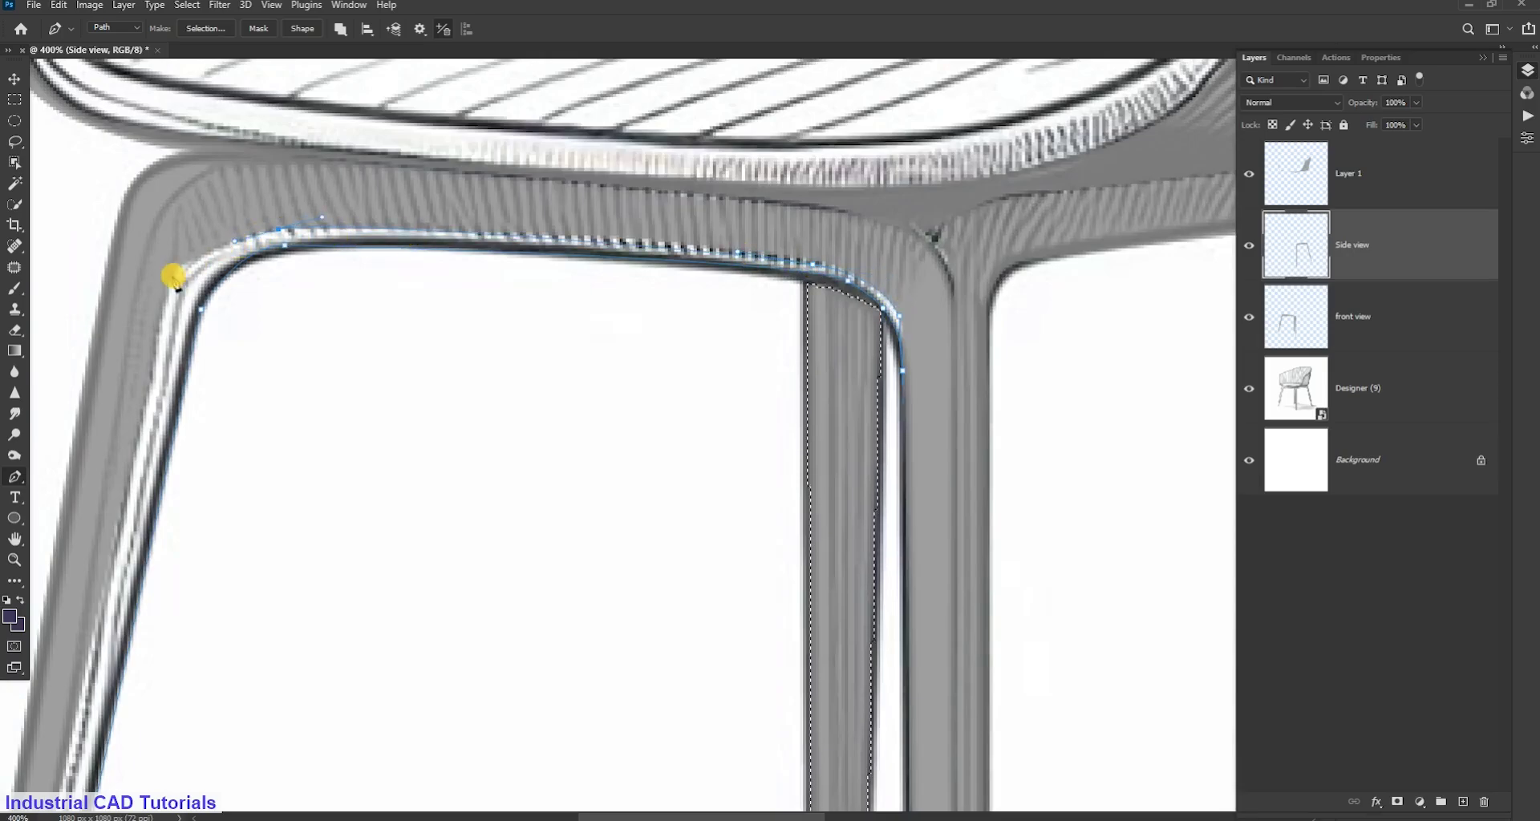
pyautogui.moveTo(171, 278); pyautogui.dragTo(156, 304)
# Close the left leg outline at its foot, select it, and fill it with grey
pyautogui.scroll(-1, 153, 317)
pyautogui.scroll(-1, 141, 330)
pyautogui.scroll(-5, 523, 254)
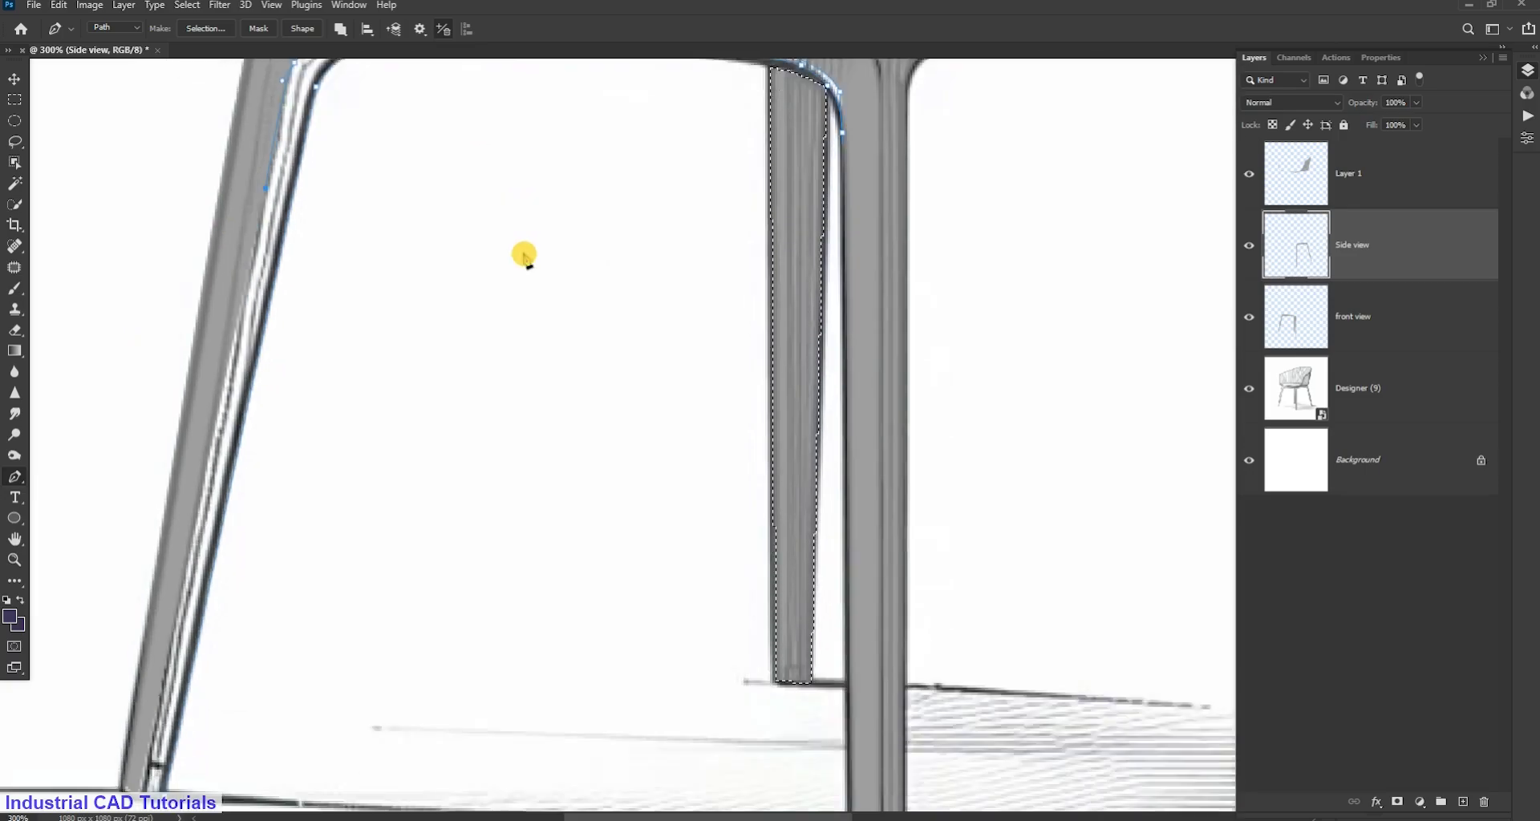
pyautogui.scroll(-2, 211, 394)
pyautogui.click(141, 728)
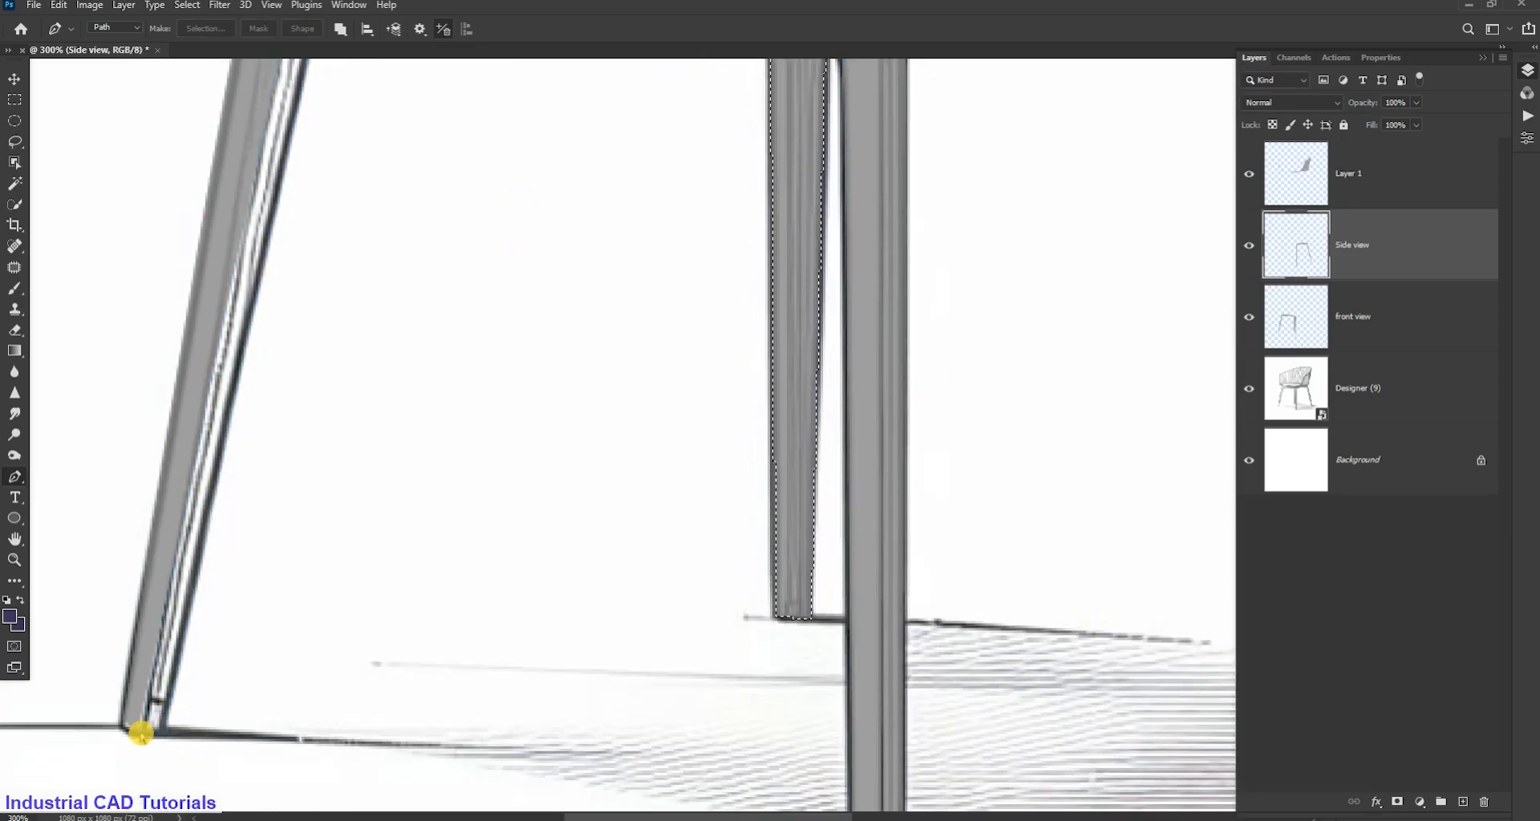
pyautogui.hotkey('ctrl', 'Return')
pyautogui.hotkey('shift', 'F5')
pyautogui.click(882, 213)
# Outline the right front leg from its top to its curved foot and make it a selection
pyautogui.hotkey('ctrl', '0')
pyautogui.press('v')
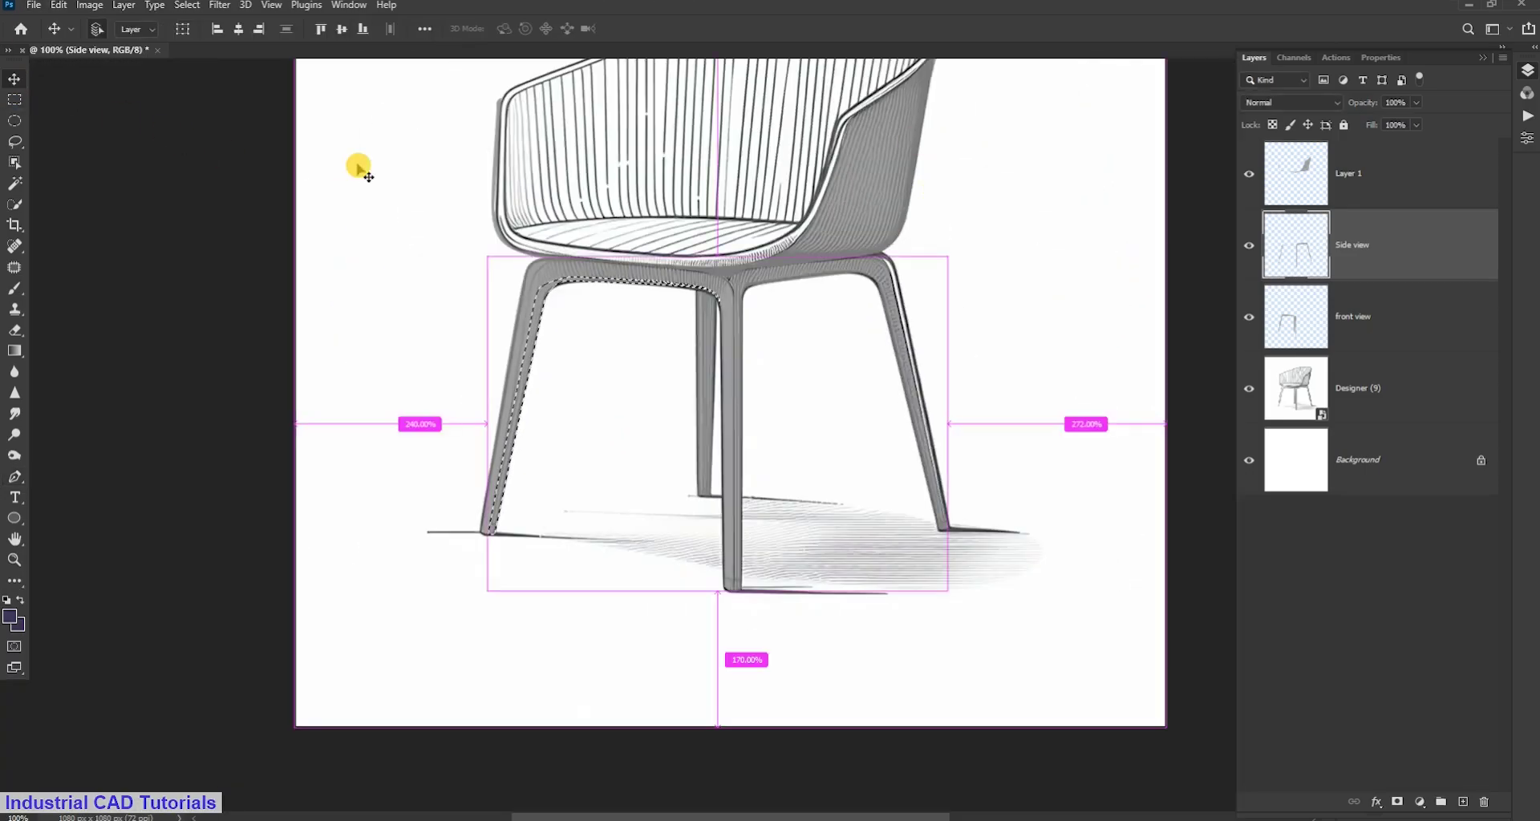
pyautogui.scroll(1, 922, 816)
pyautogui.scroll(1, 870, 533)
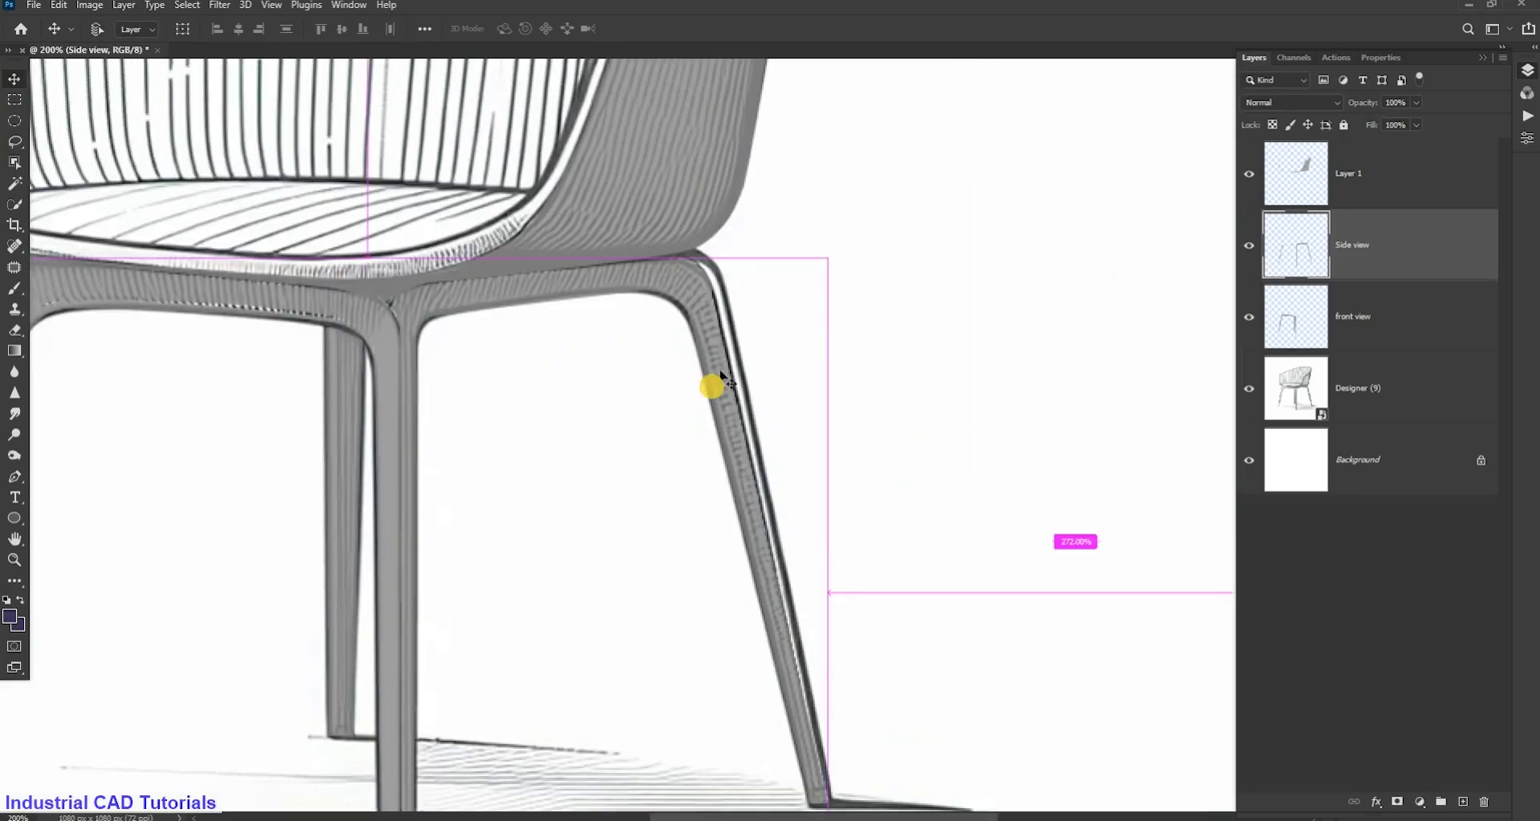
pyautogui.press('p')
pyautogui.click(680, 269)
pyautogui.click(718, 327)
pyautogui.scroll(-3, 733, 347)
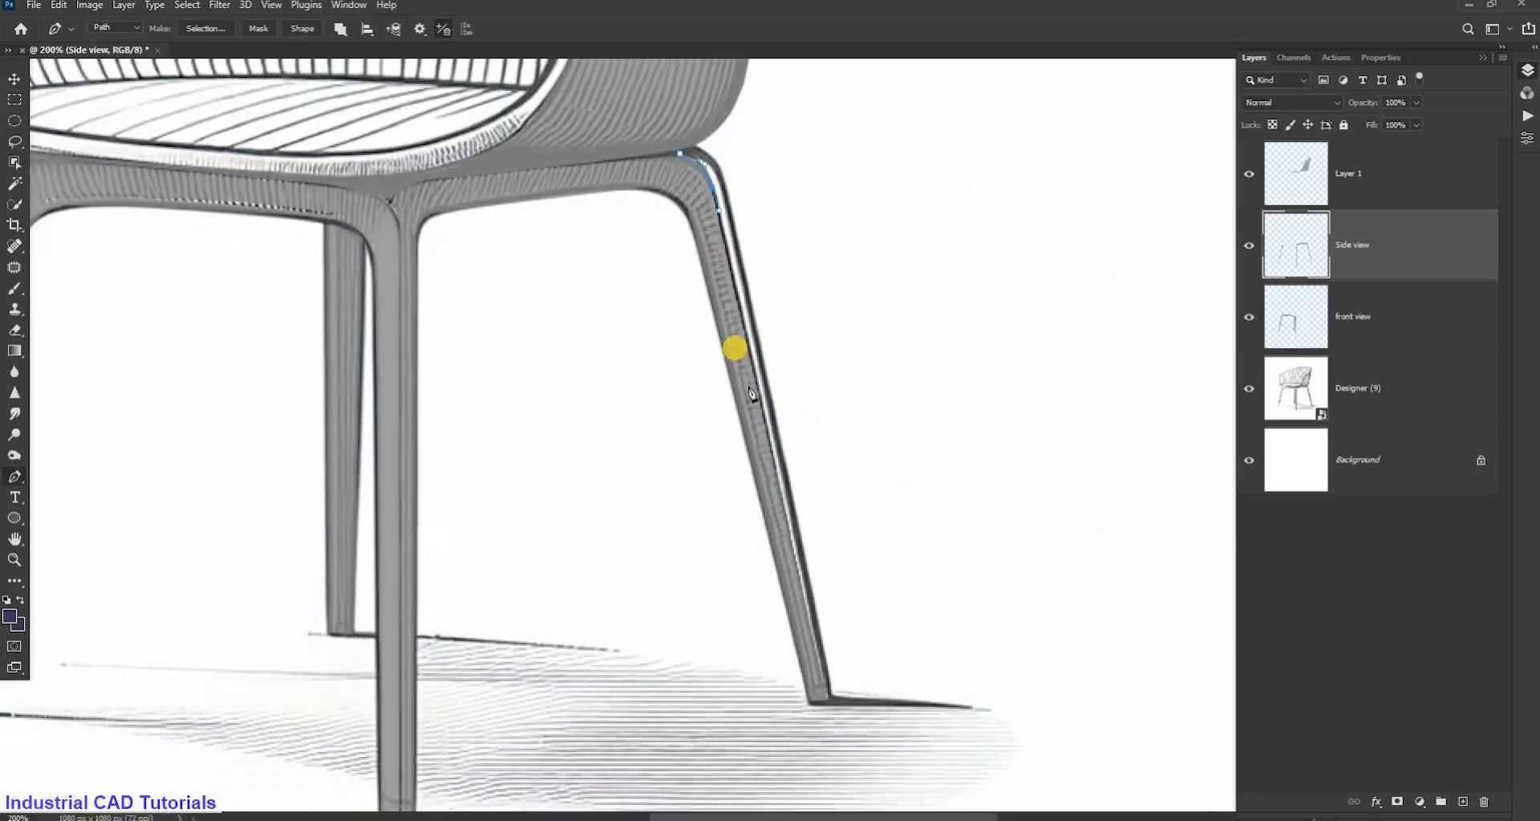
pyautogui.moveTo(835, 641); pyautogui.dragTo(836, 642)
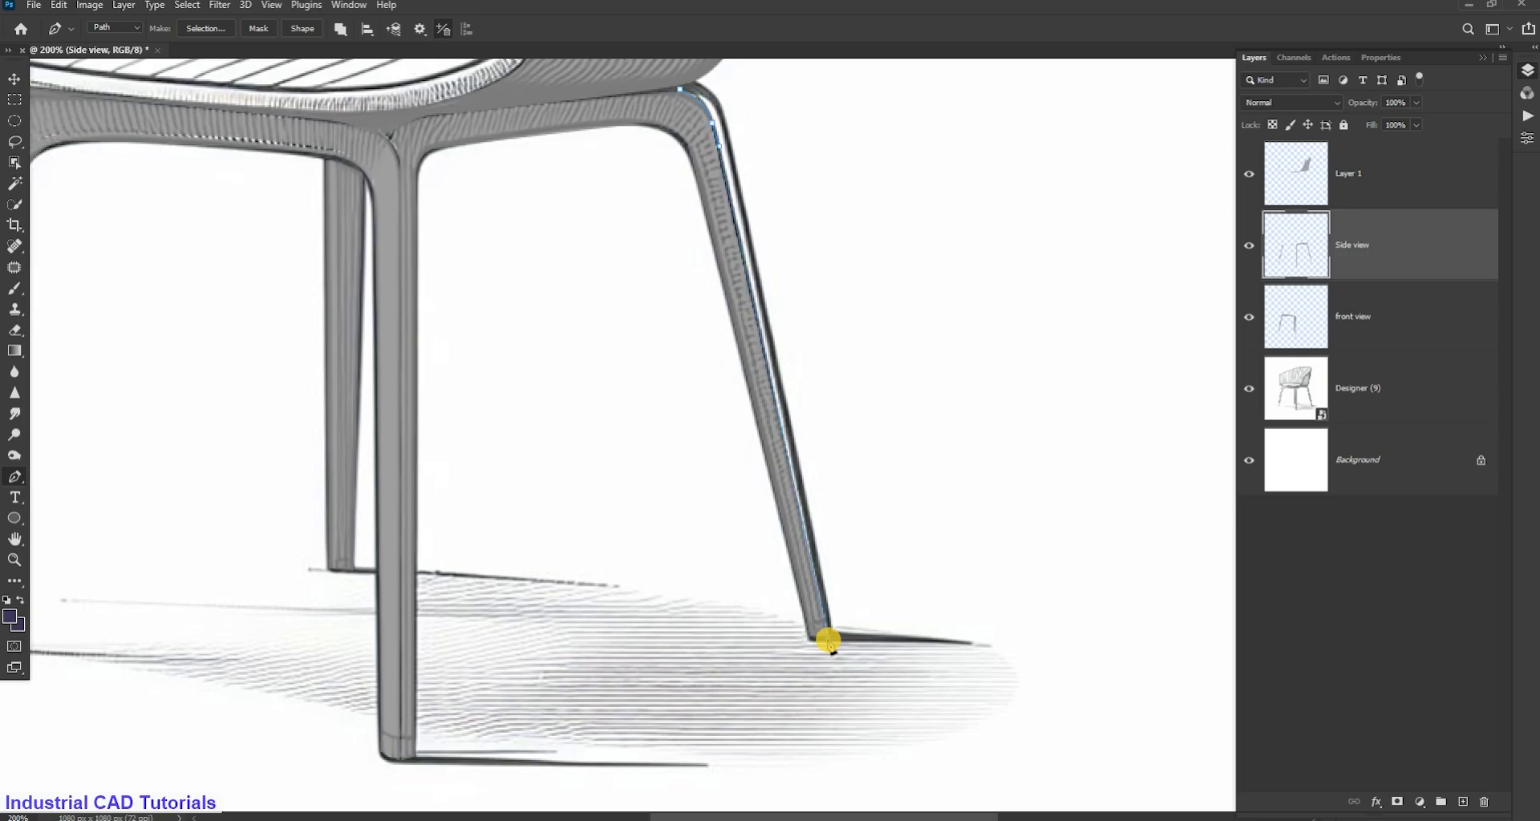
pyautogui.scroll(1, 834, 653)
pyautogui.scroll(1, 818, 604)
pyautogui.click(724, 196)
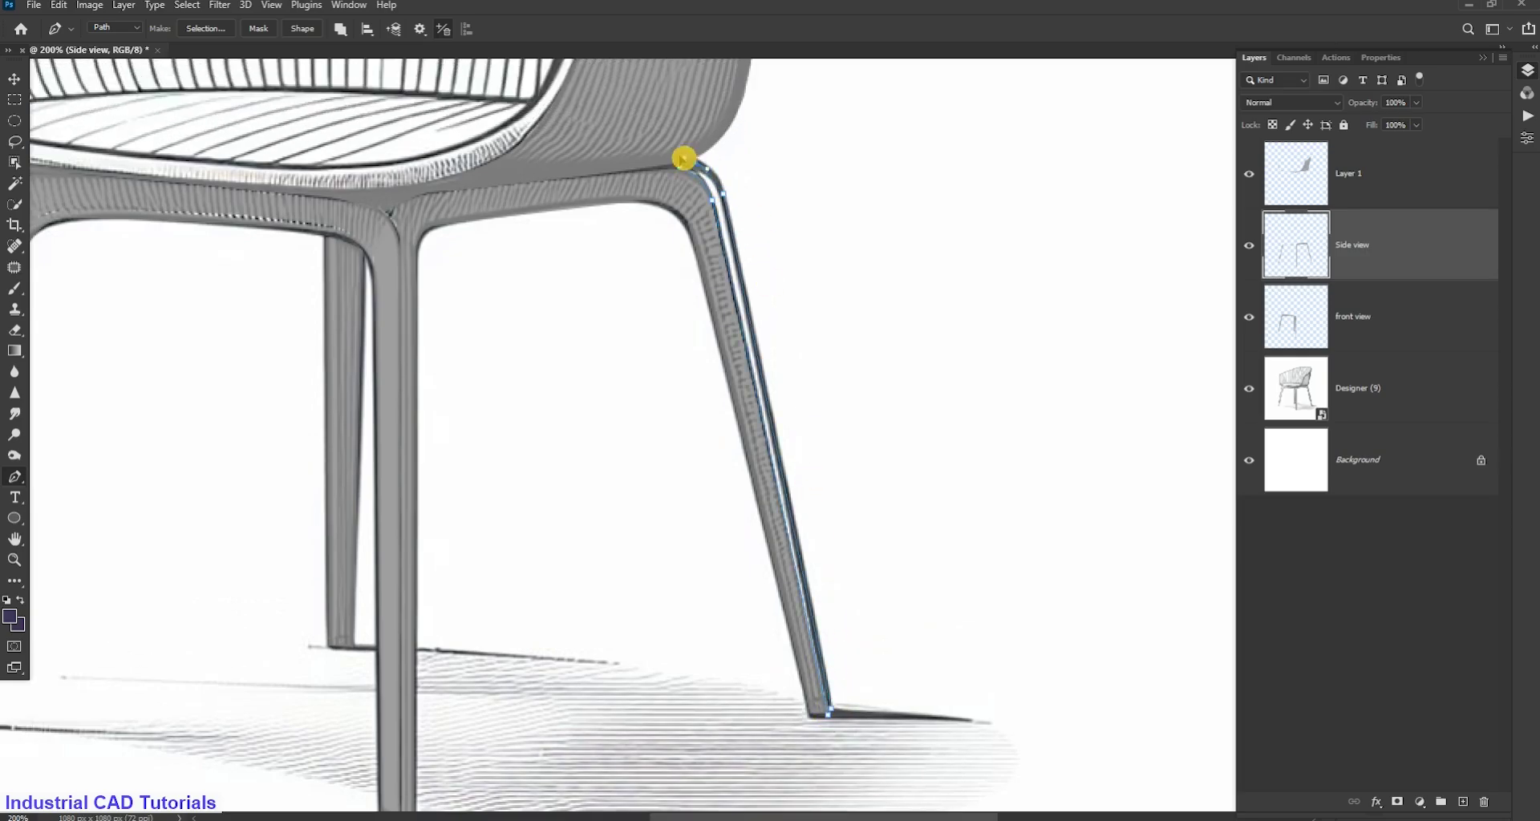
pyautogui.hotkey('ctrl', 'Return')
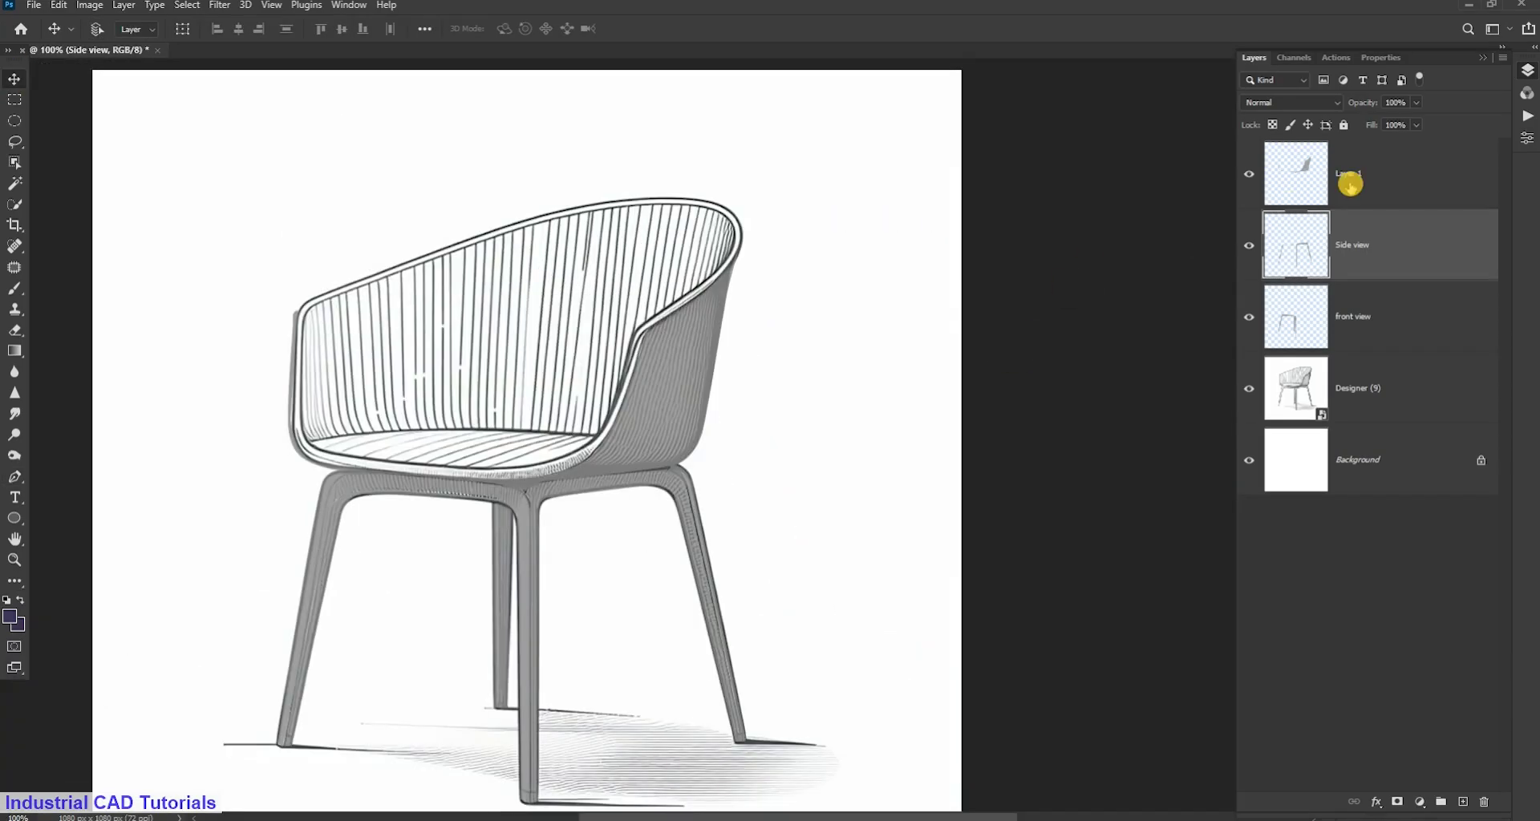
# Add a new Layer 2 above Layer 1 and switch to the Pen tool
pyautogui.click(1367, 187)
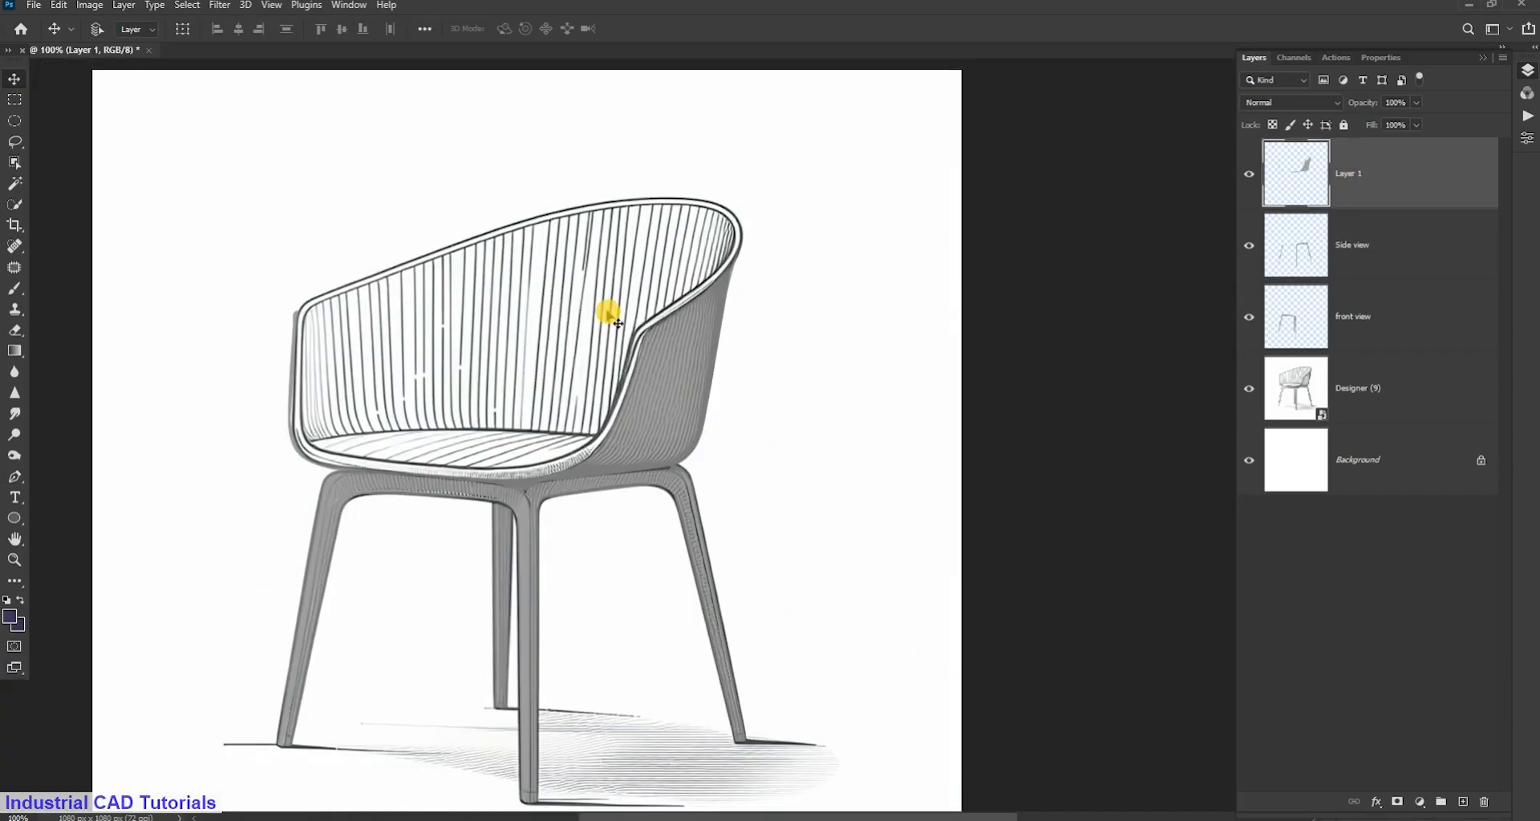
pyautogui.click(1463, 800)
pyautogui.press('p')
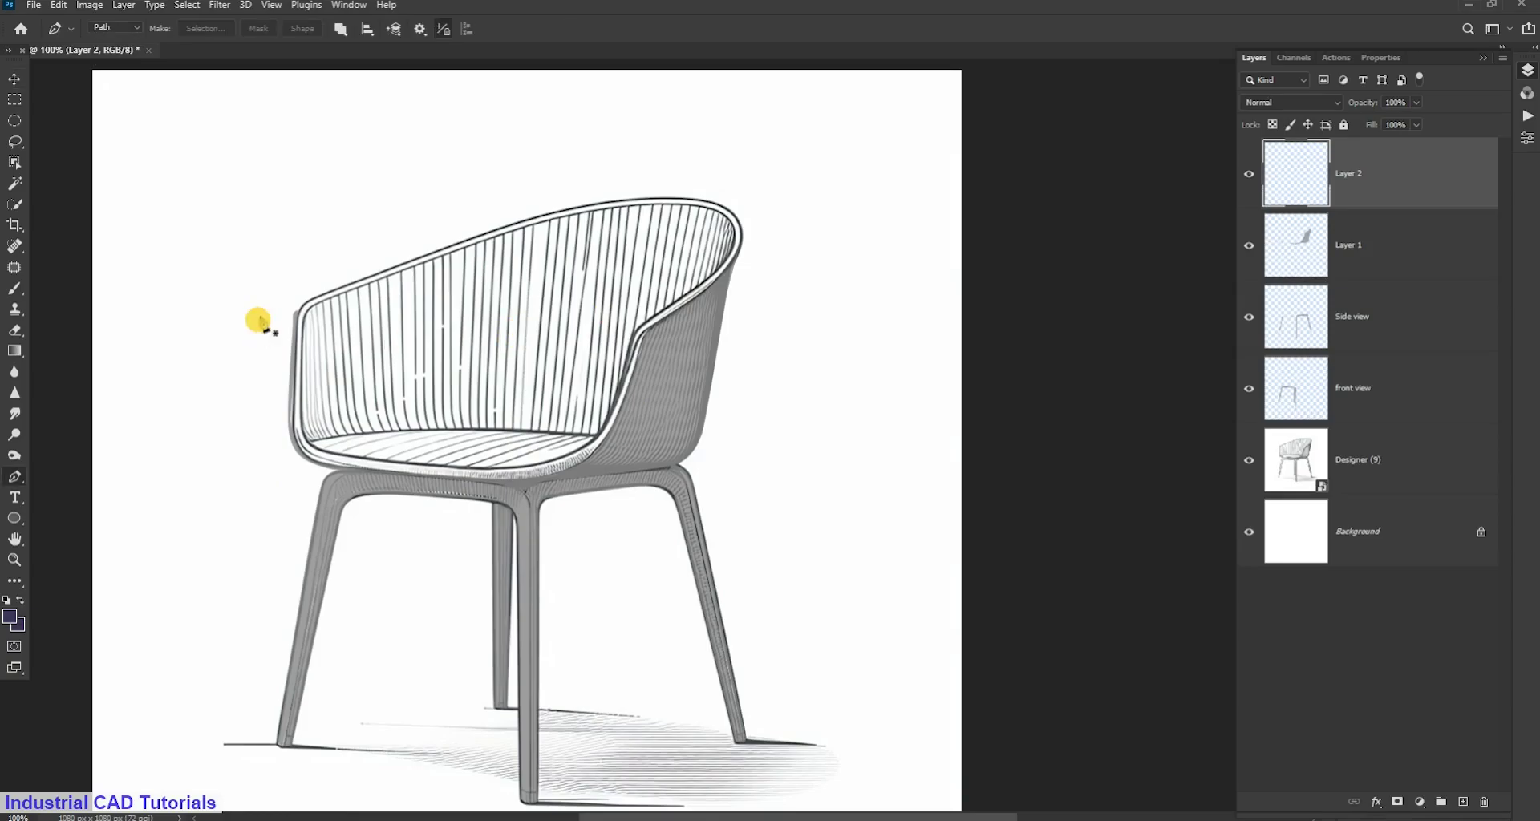
pyautogui.scroll(3, 294, 331)
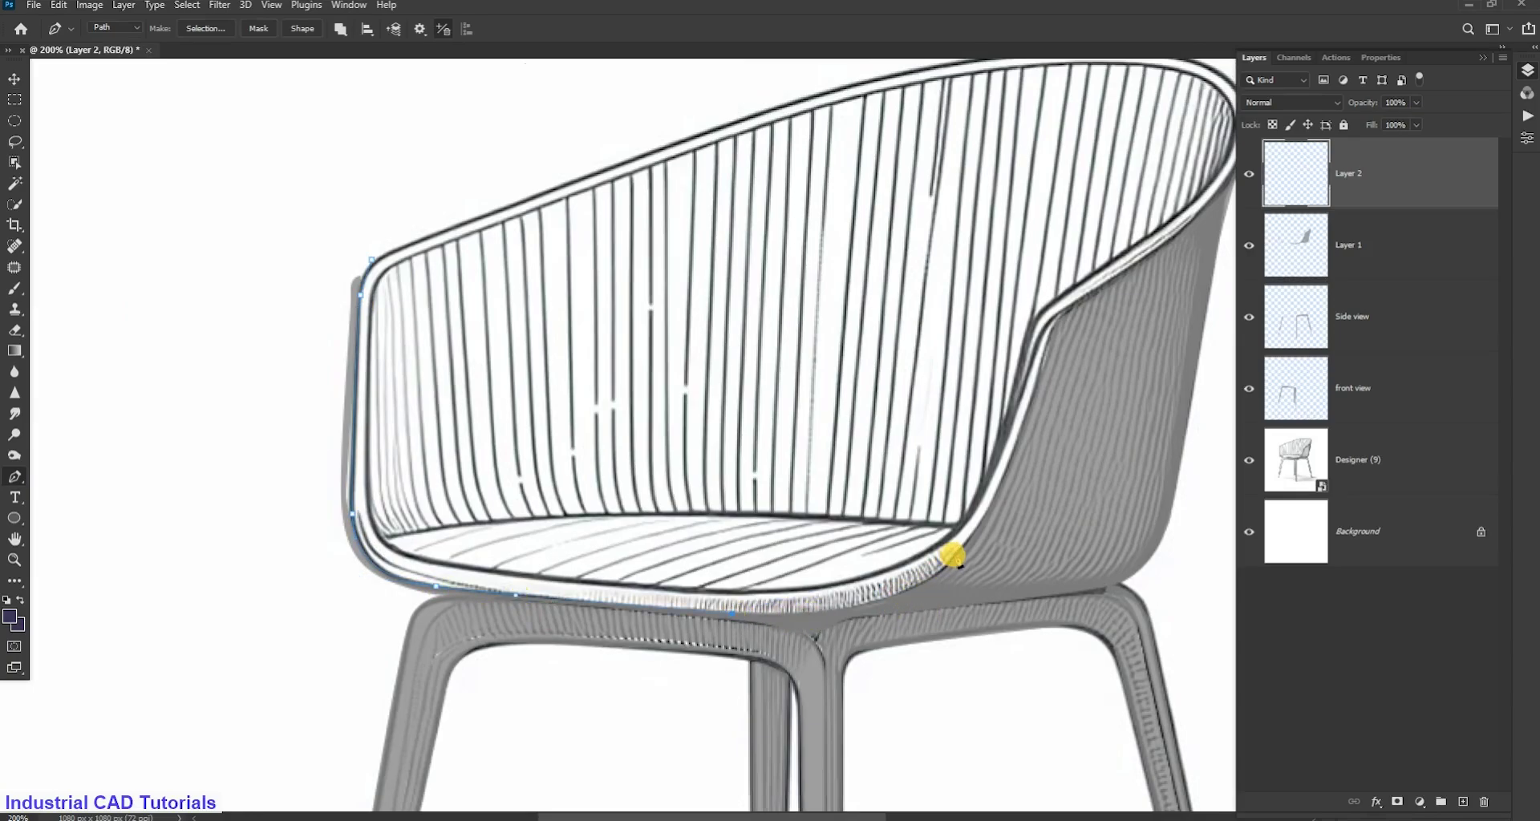
pyautogui.scroll(1, 1012, 473)
# Trace a path along the seat edge, right armrest and backrest rim
pyautogui.moveTo(1012, 485); pyautogui.dragTo(1017, 463)
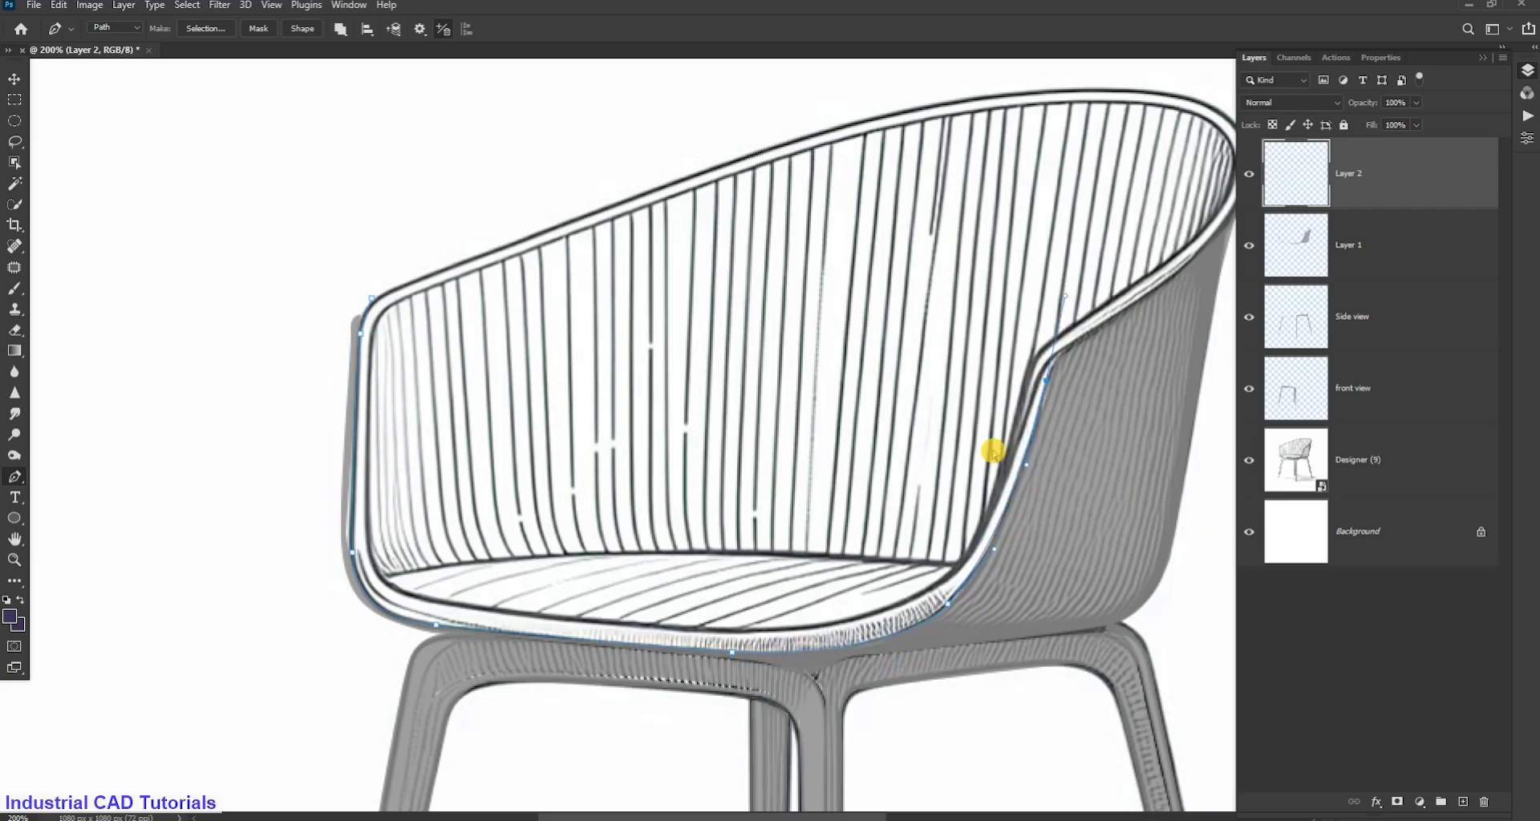
pyautogui.scroll(2, 992, 452)
pyautogui.hscroll(3, 831, 810)
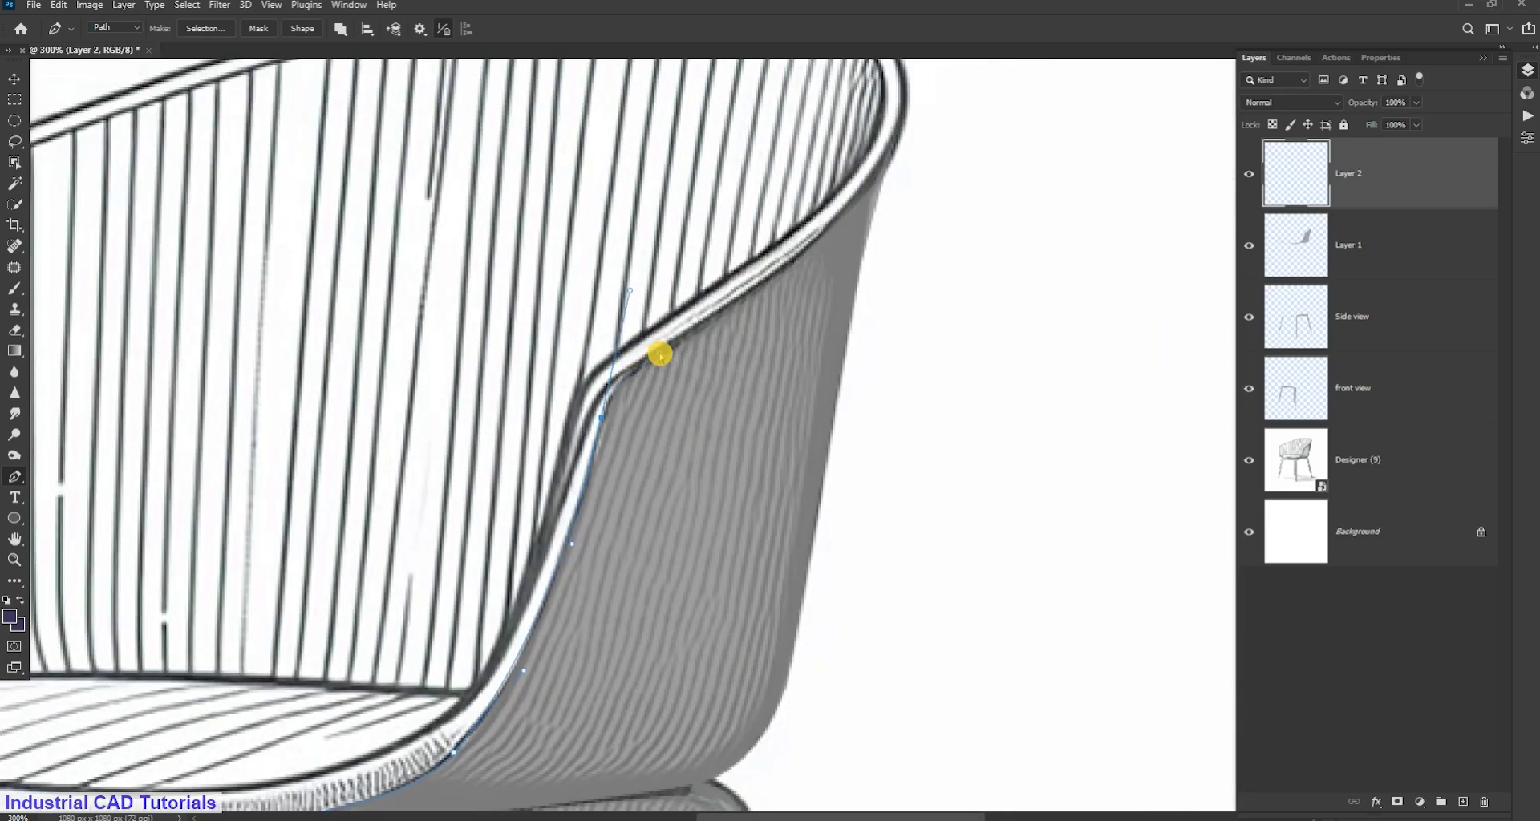
pyautogui.scroll(3, 848, 362)
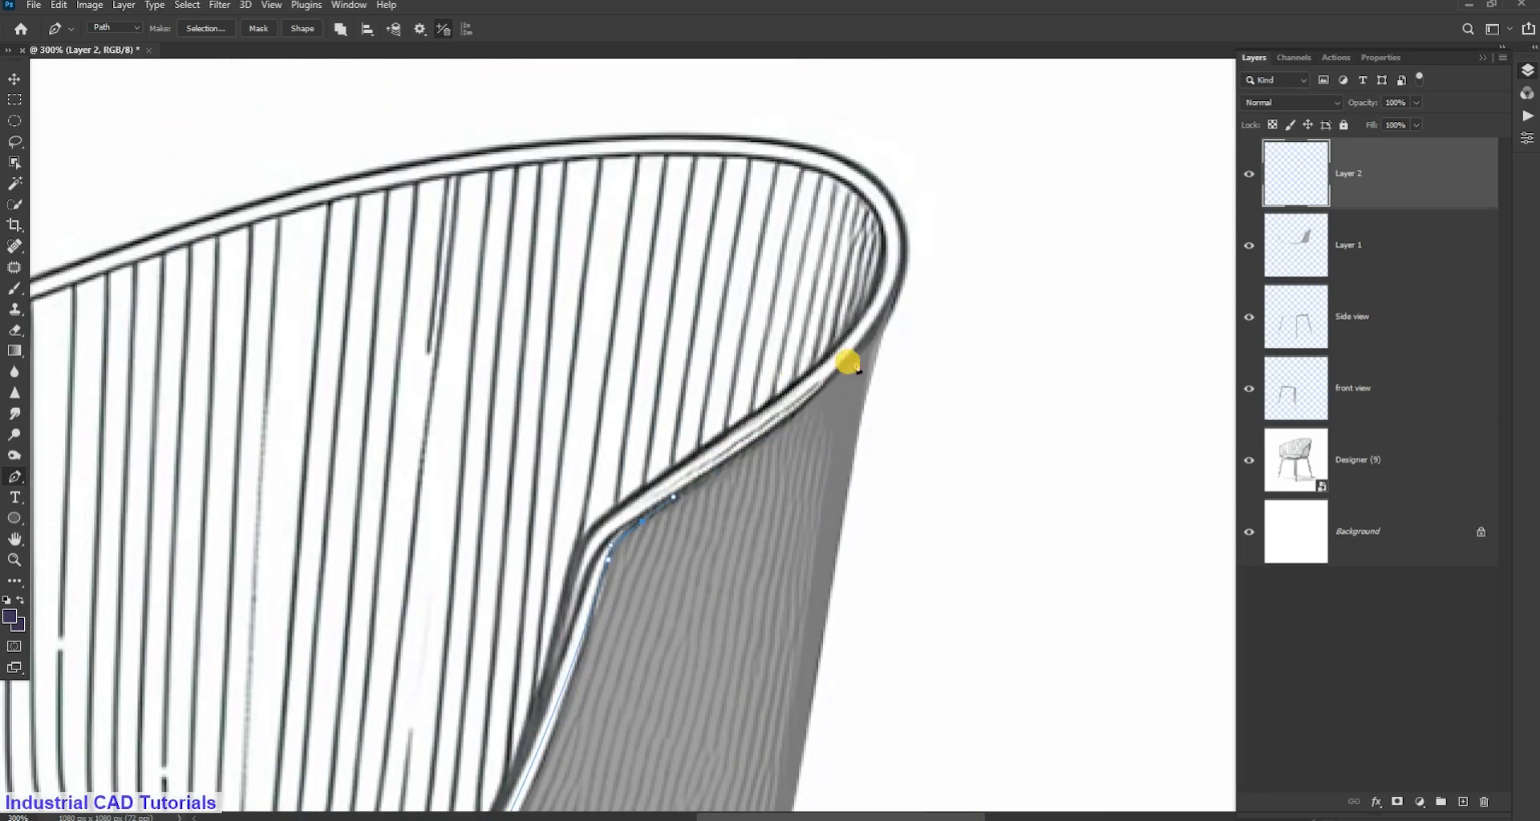
pyautogui.scroll(2, 890, 309)
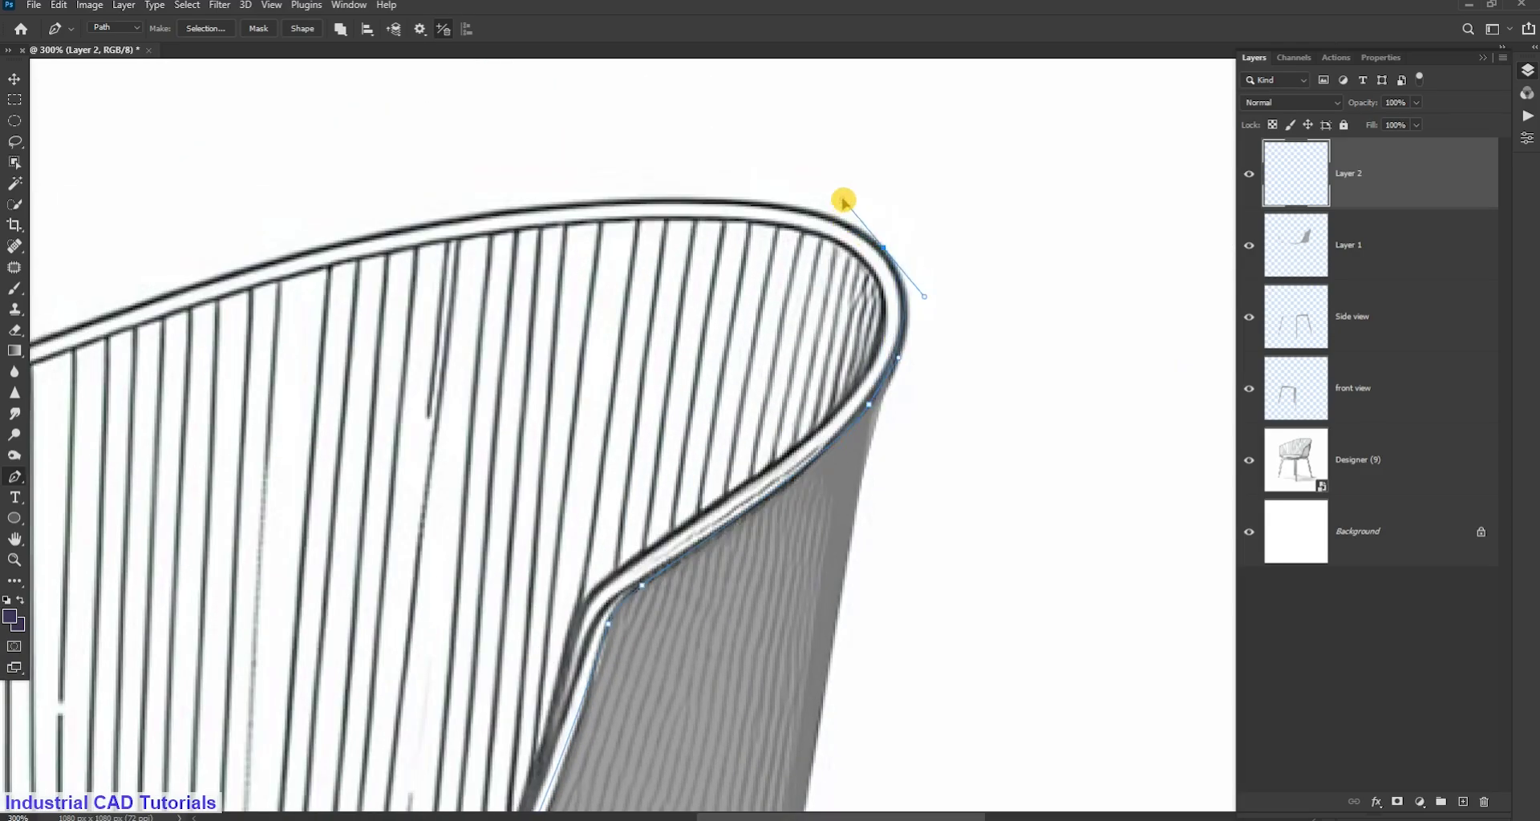
pyautogui.scroll(2, 670, 251)
pyautogui.hotkey('ctrl', '-')
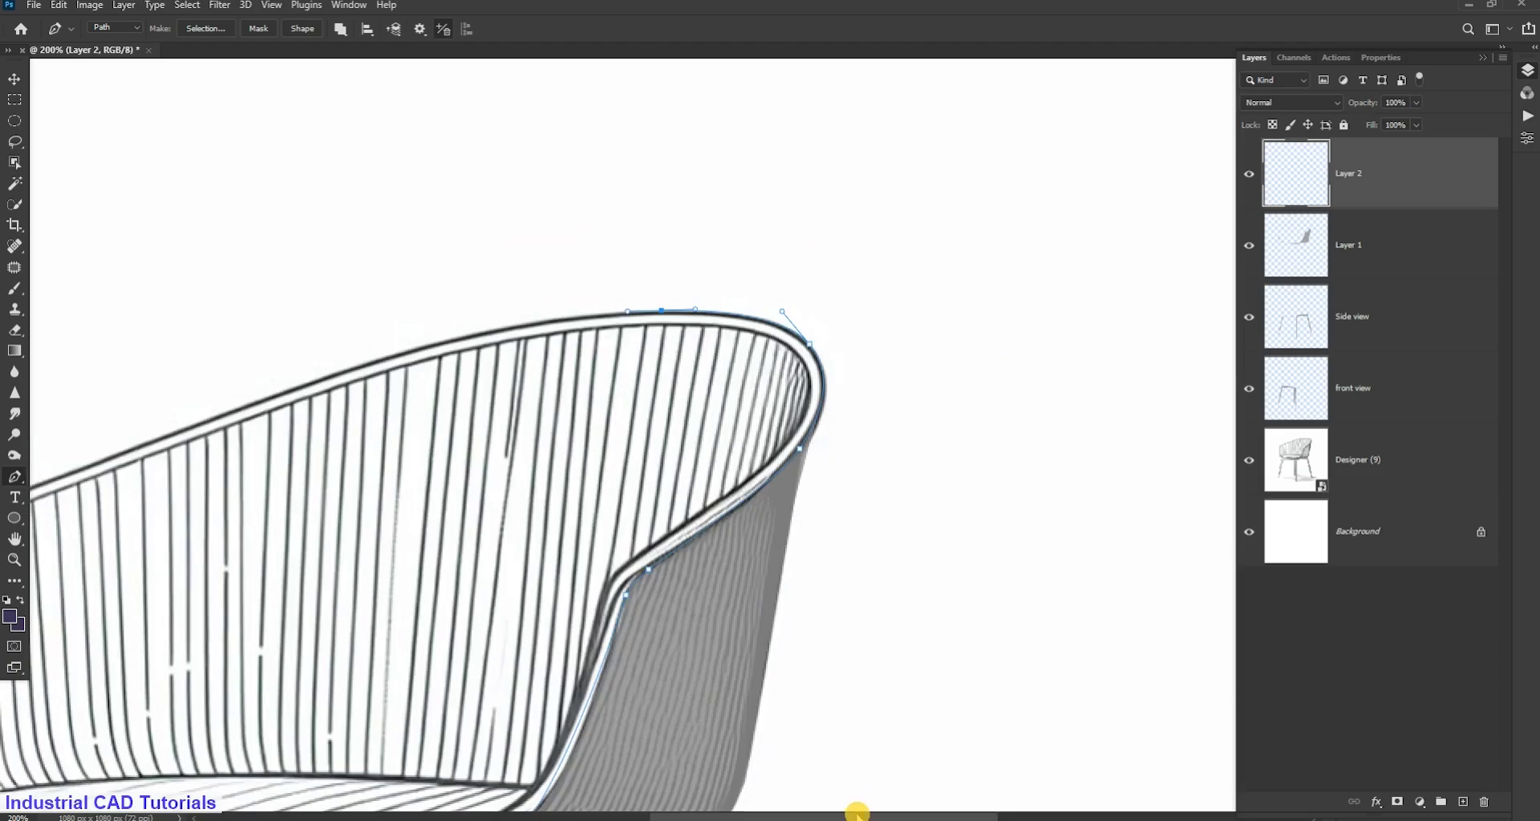
pyautogui.hscroll(-6, 732, 362)
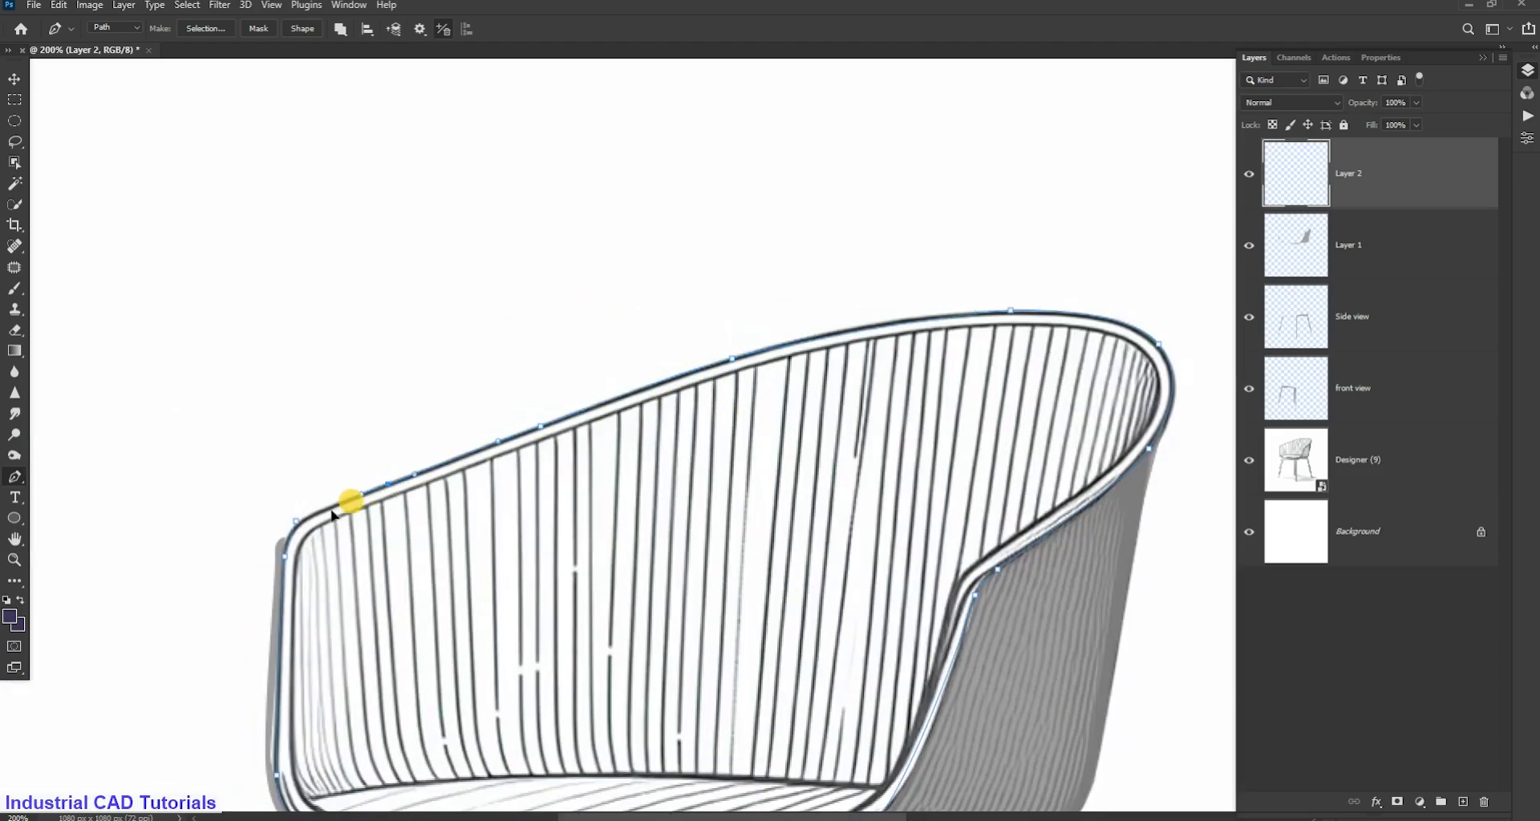
# Fill the seat-shell selection on Layer 2 with 50% Gray
pyautogui.hotkey('shift', 'F5')
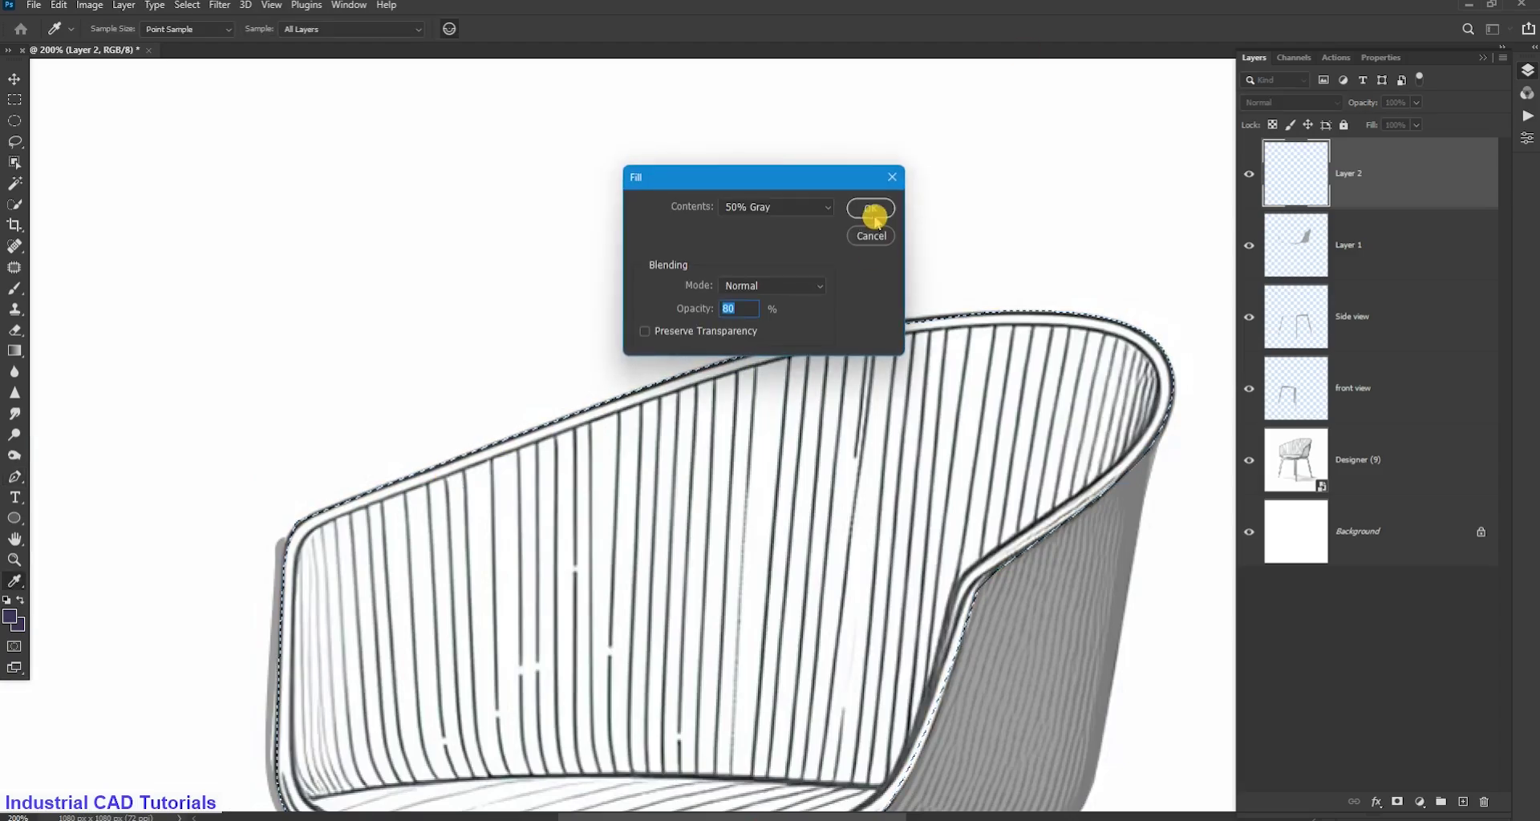
pyautogui.click(878, 215)
pyautogui.hotkey('ctrl', '-')
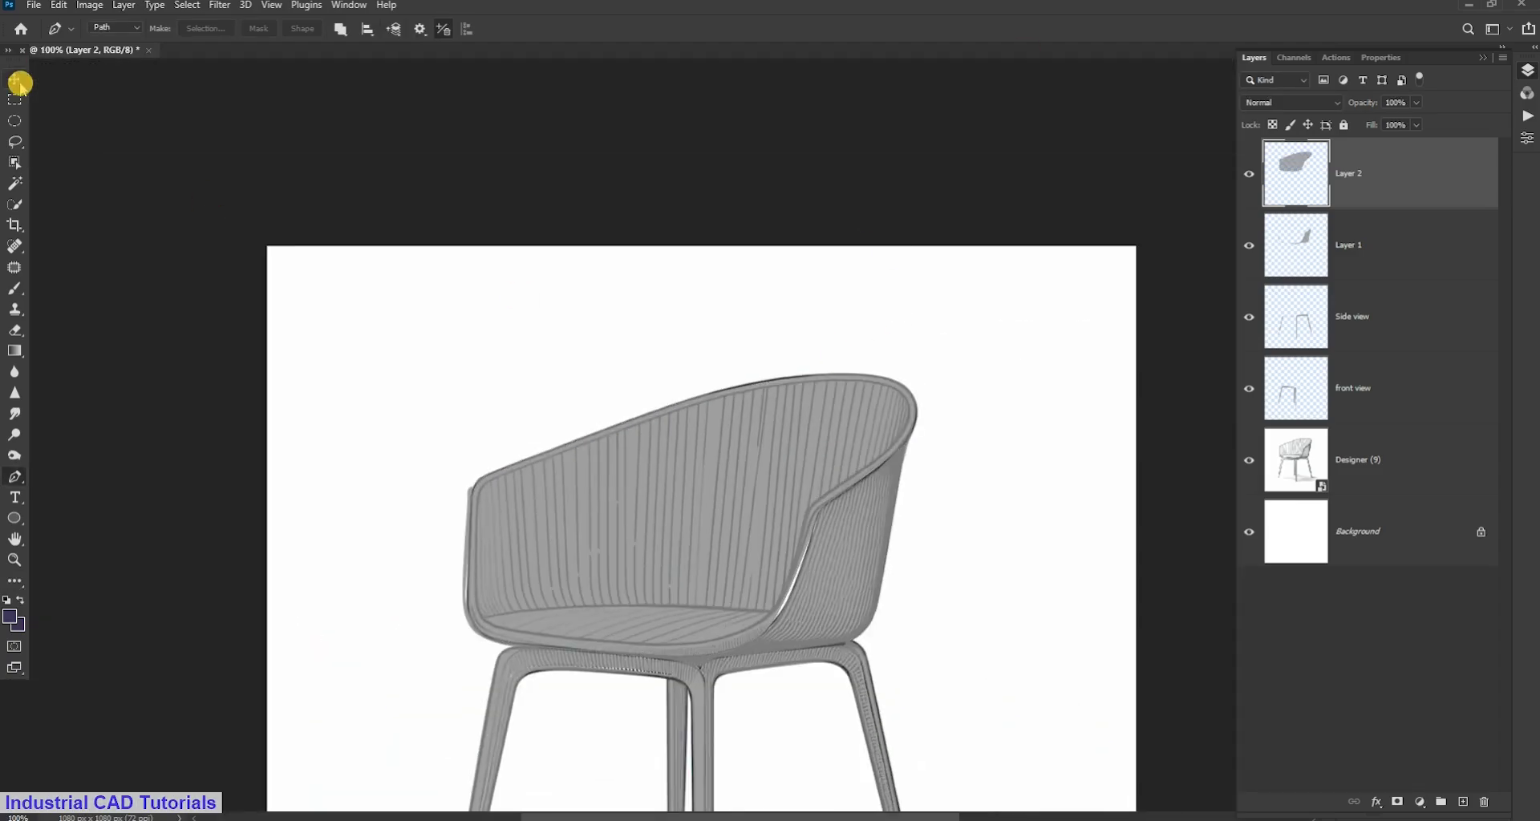
pyautogui.hscroll(-5, 815, 798)
pyautogui.hotkey('ctrl', '+')
pyautogui.hscroll(-3, 667, 481)
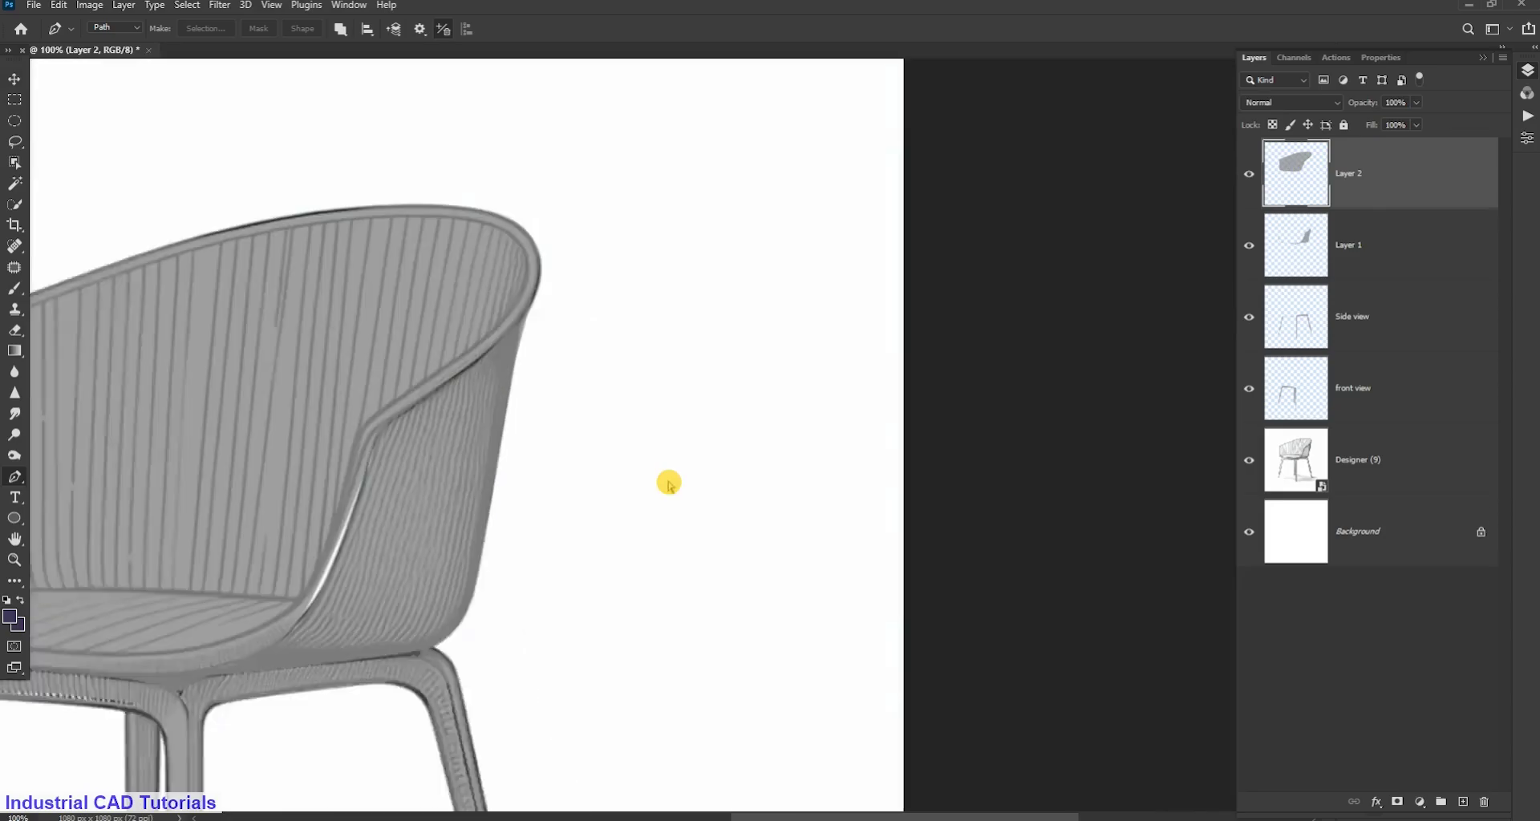
pyautogui.hscroll(-5, 672, 802)
# Try stretching the grey shell wider, reset it to 100% width, and commit the transform
pyautogui.hotkey('ctrl', 't')
pyautogui.moveTo(916, 386); pyautogui.dragTo(924, 390)
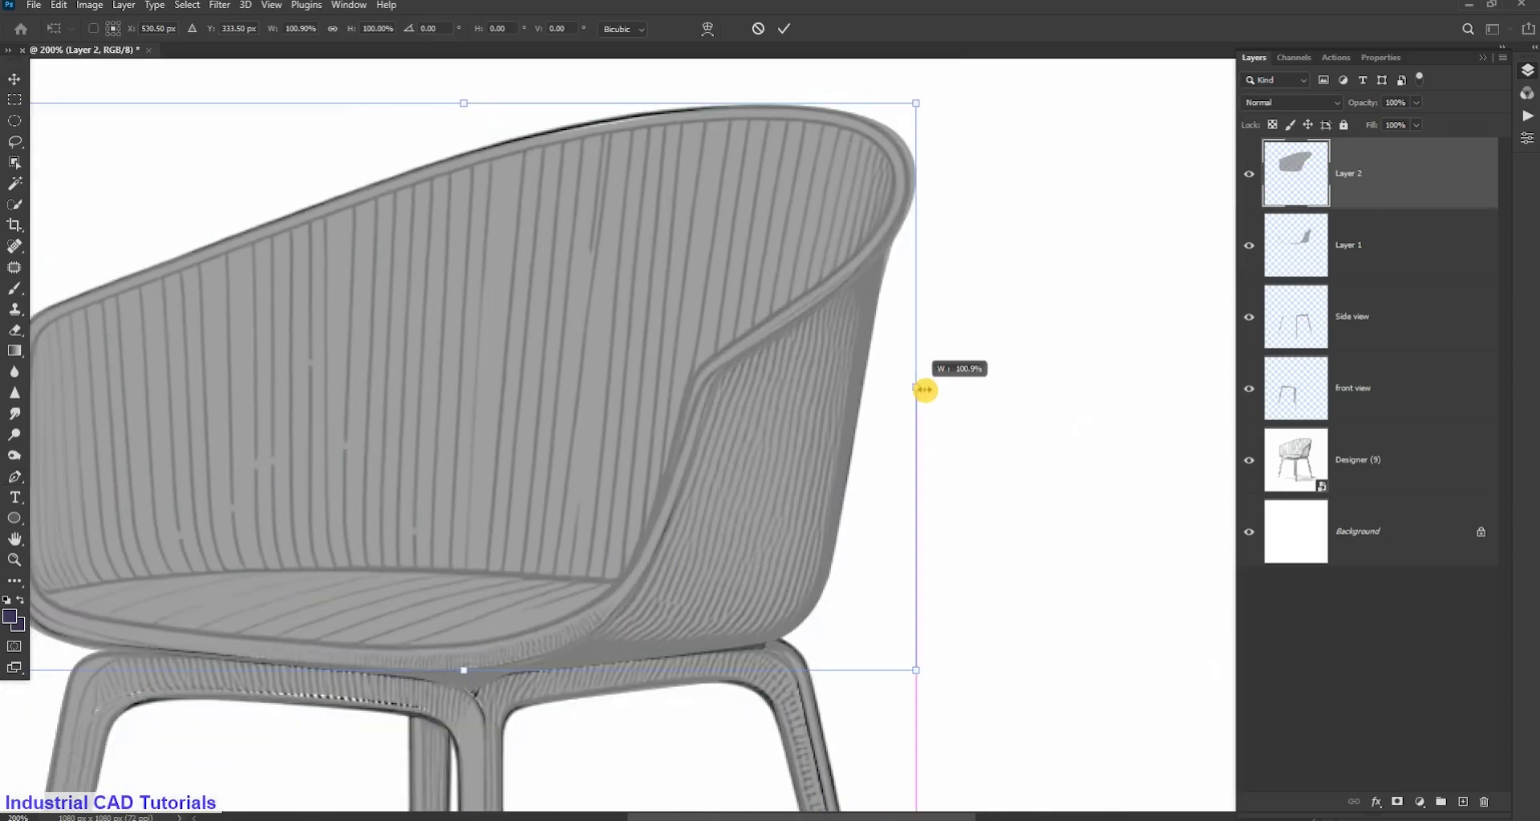
pyautogui.hotkey('ctrl', '-')
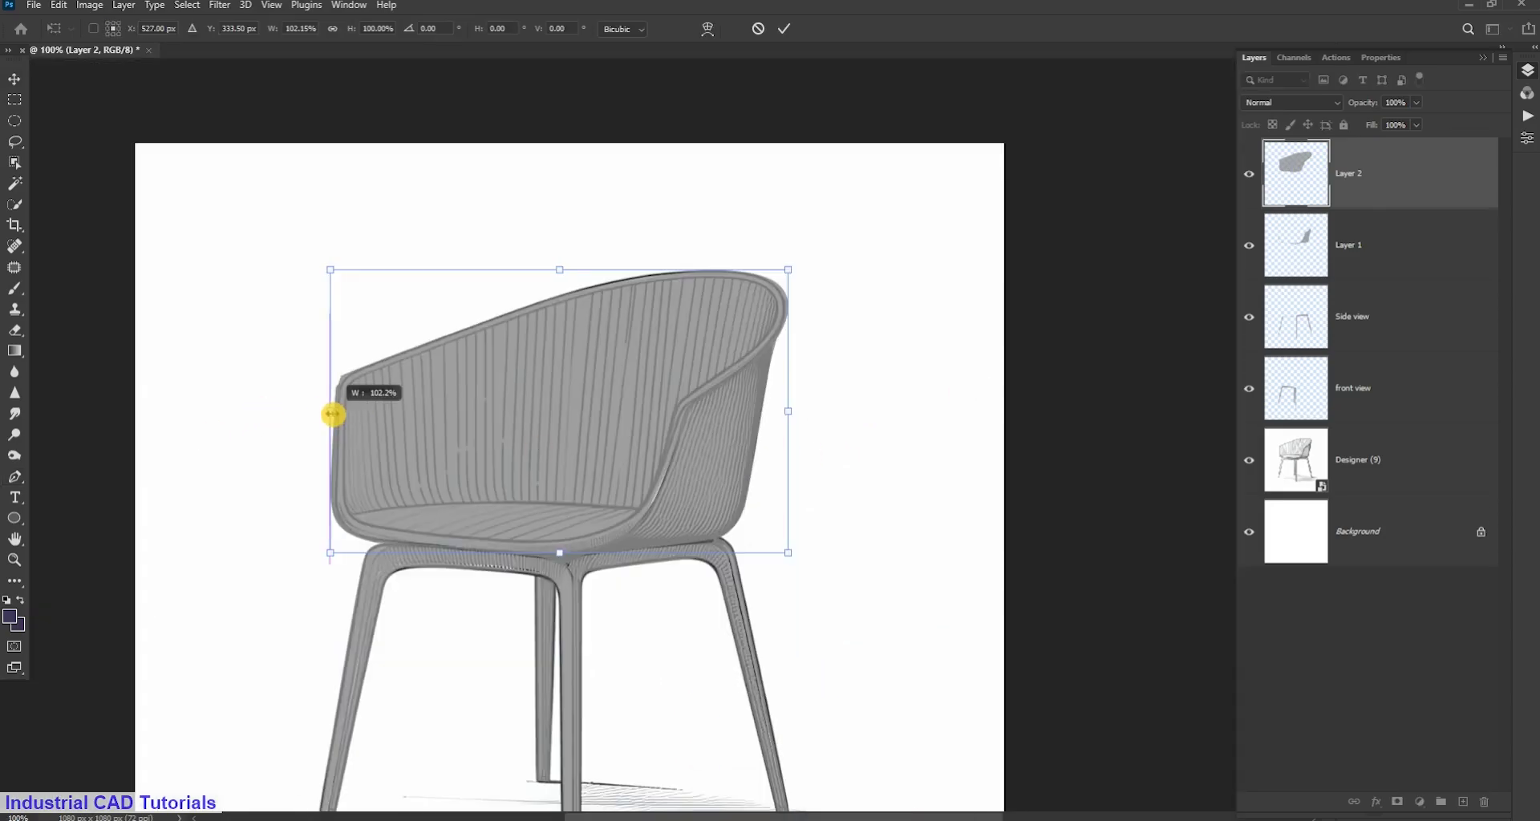
pyautogui.hotkey('ctrl', 'z')
pyautogui.hotkey('ctrl', '+')
pyautogui.scroll(-1, 213, 195)
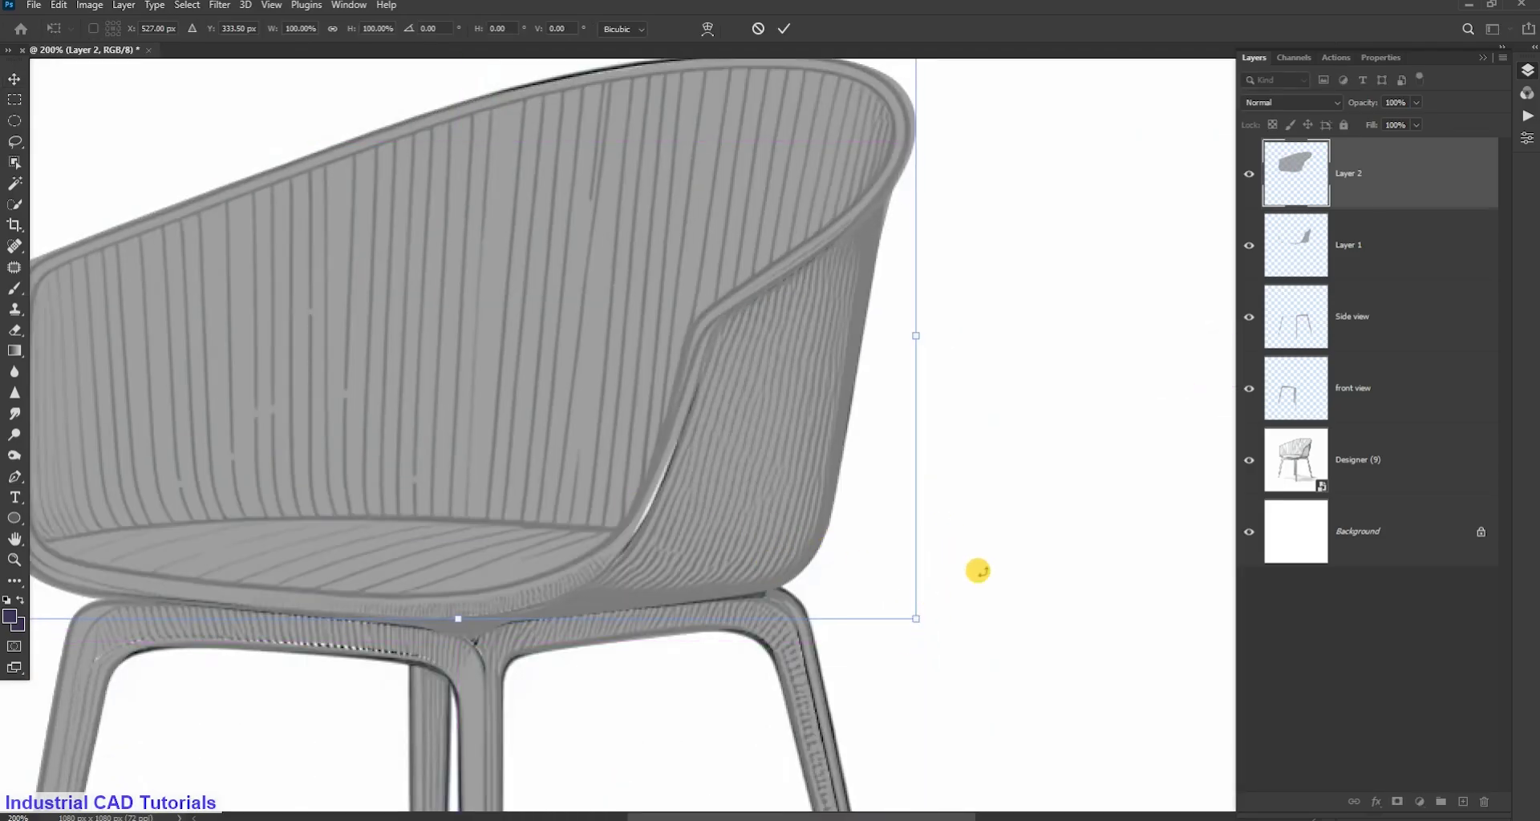
pyautogui.hotkey('ctrl', '-')
pyautogui.press('Return')
pyautogui.hotkey('ctrl', '+')
pyautogui.hotkey('ctrl', '+')
# Set the Brush to size 15 and sample the chair's grey as foreground colour
pyautogui.scroll(-1, 141, 172)
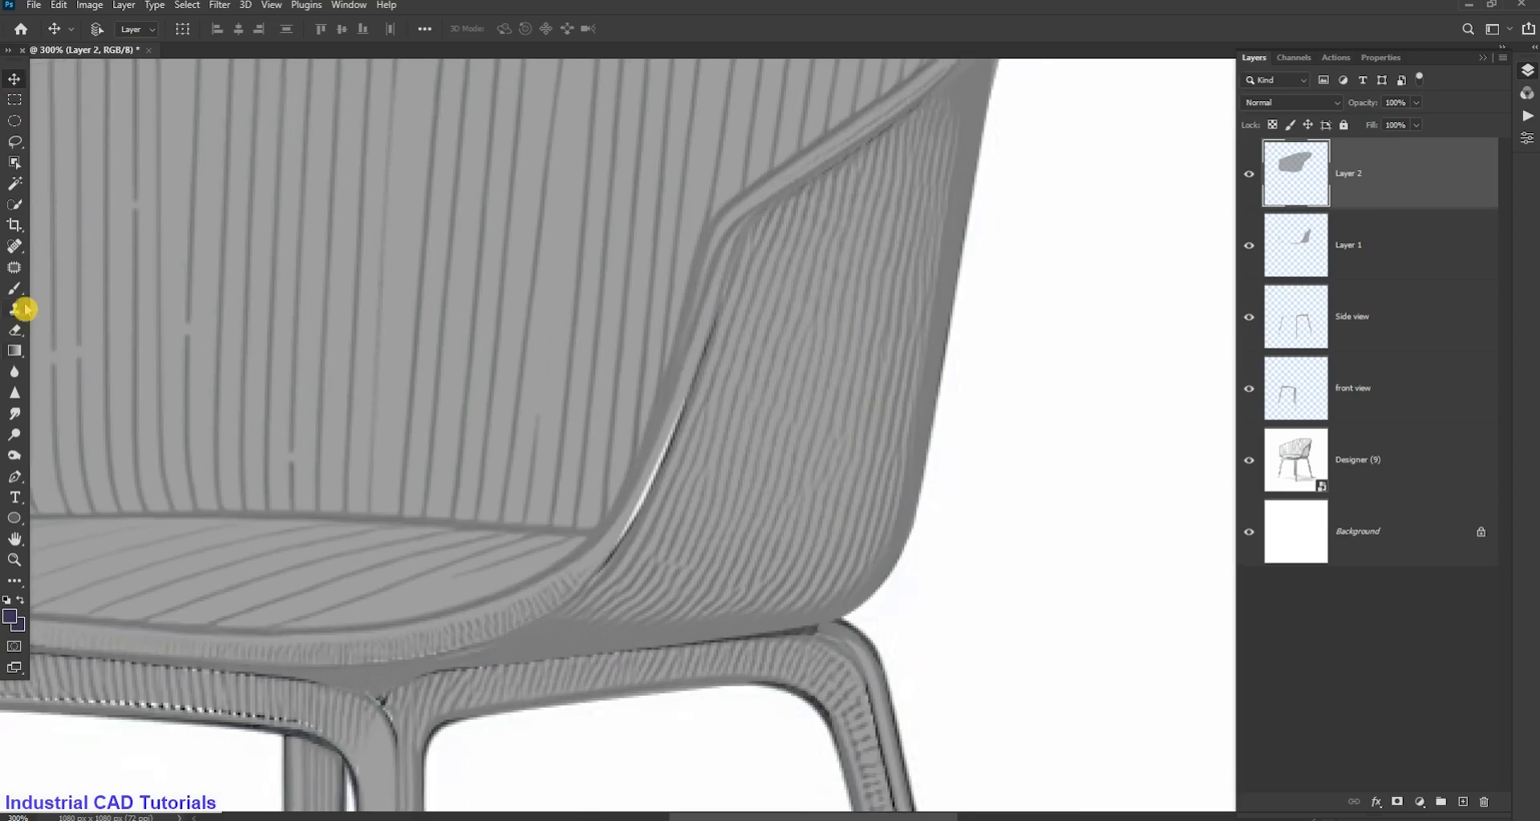
pyautogui.click(15, 289)
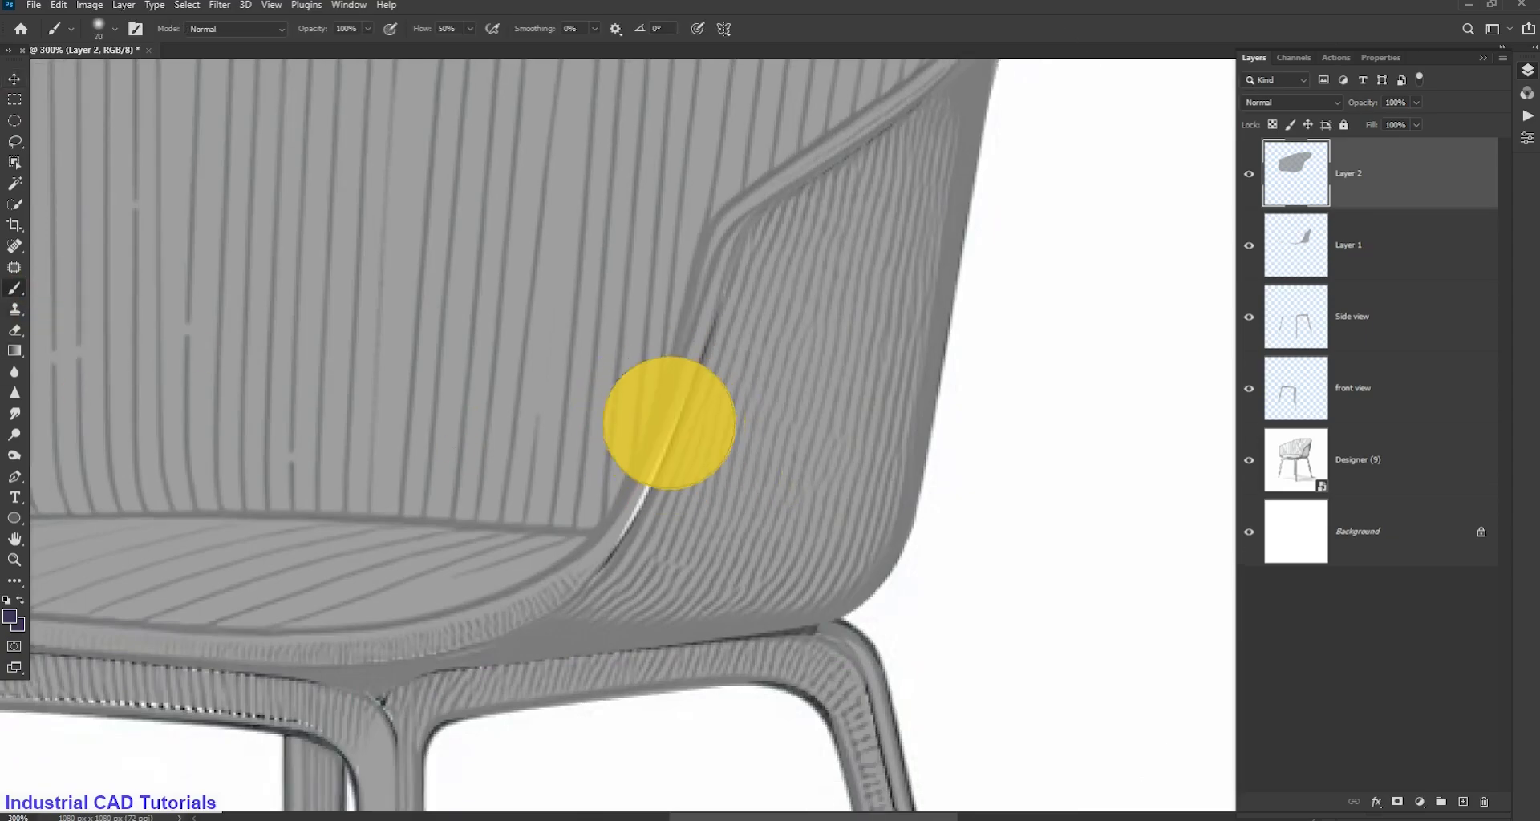
pyautogui.press('[')
pyautogui.press('[')
pyautogui.press('[')
pyautogui.click(11, 617)
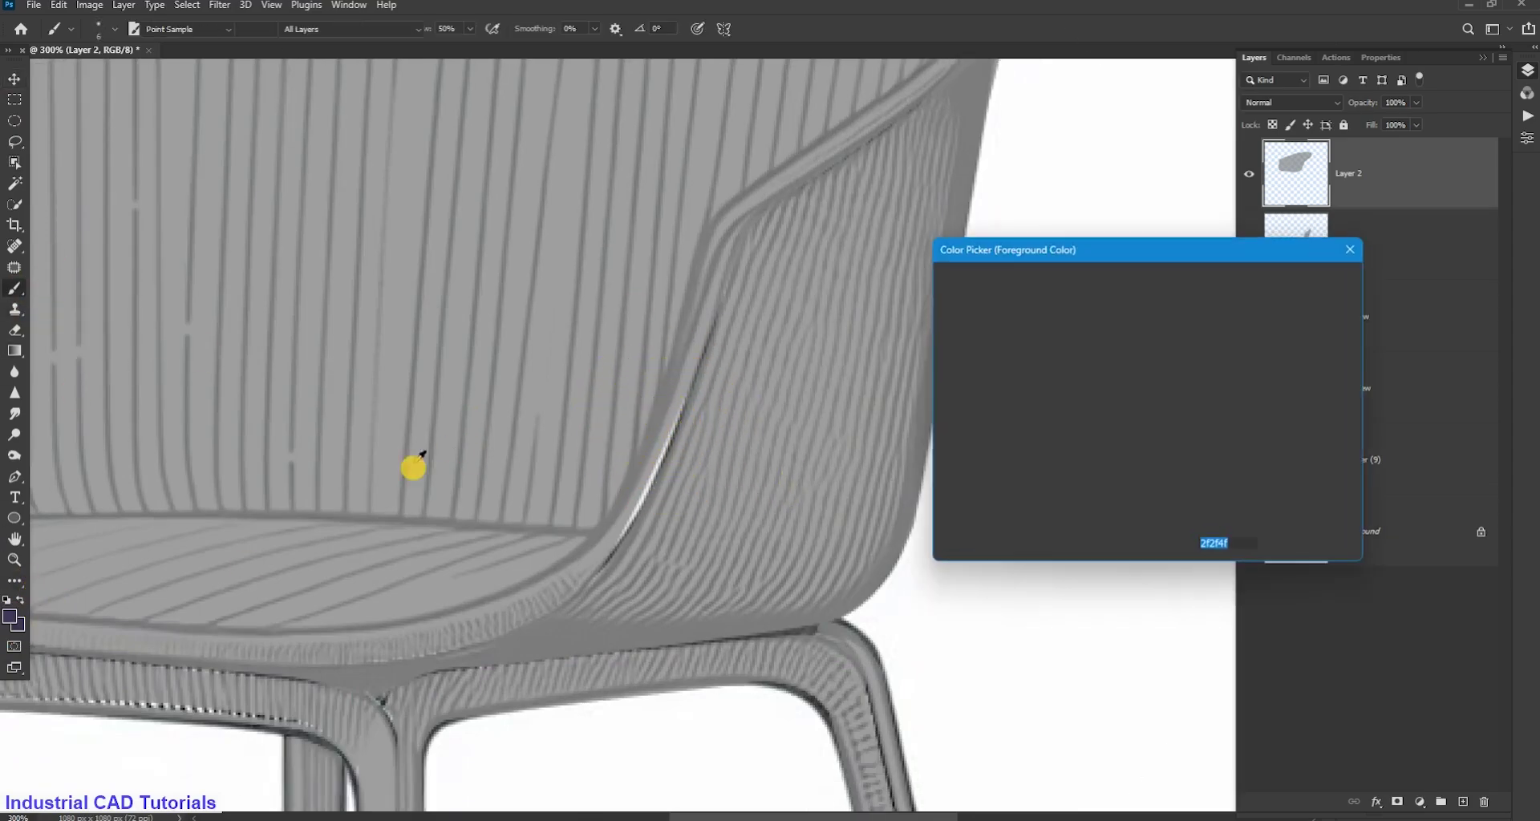
pyautogui.click(665, 431)
pyautogui.press('Return')
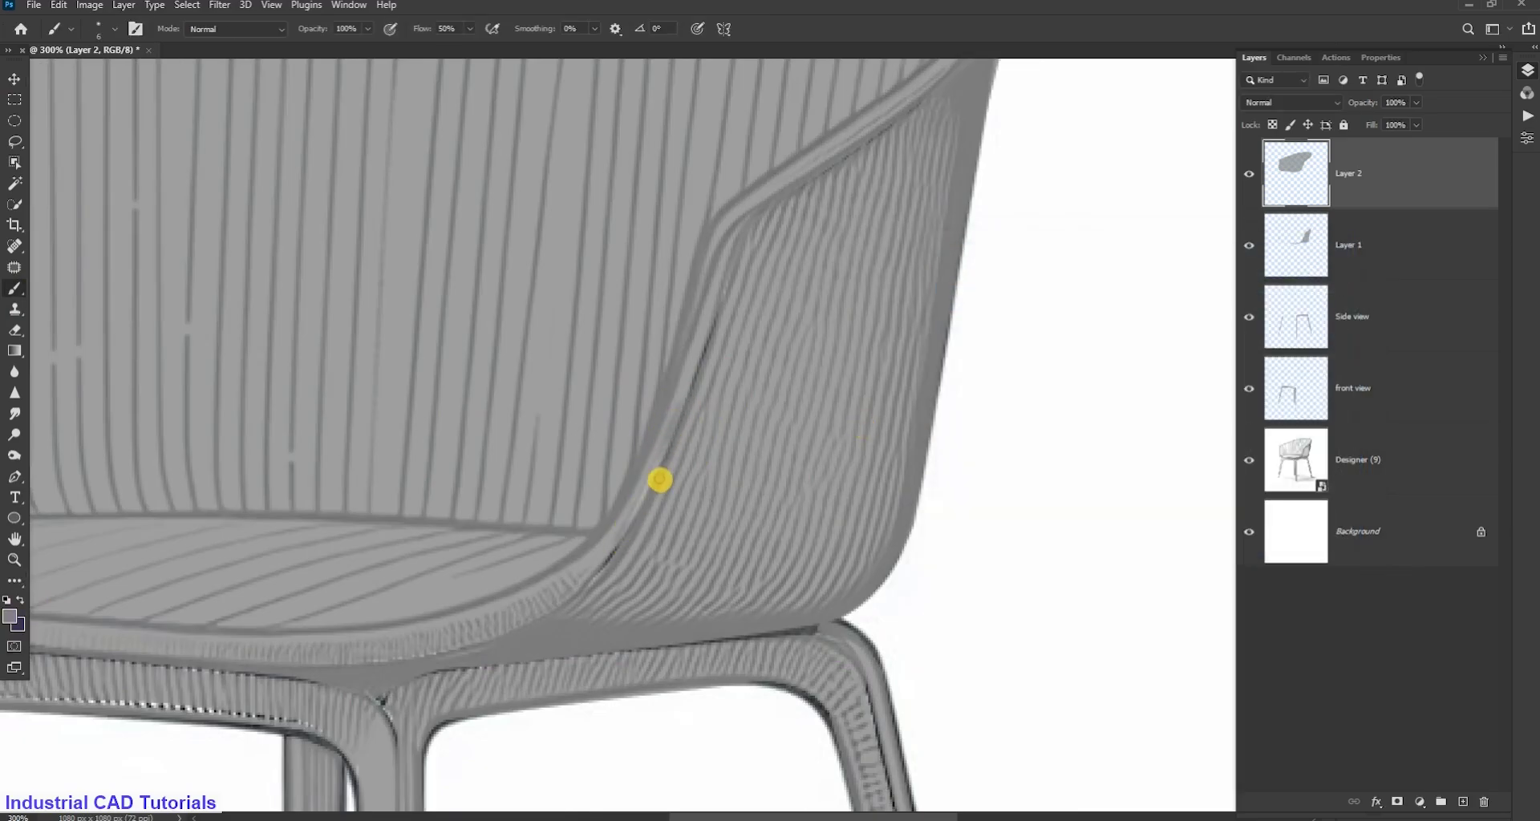
# Switch back to the Move tool and fit the whole chair in view
pyautogui.click(15, 79)
pyautogui.hotkey('ctrl', '-')
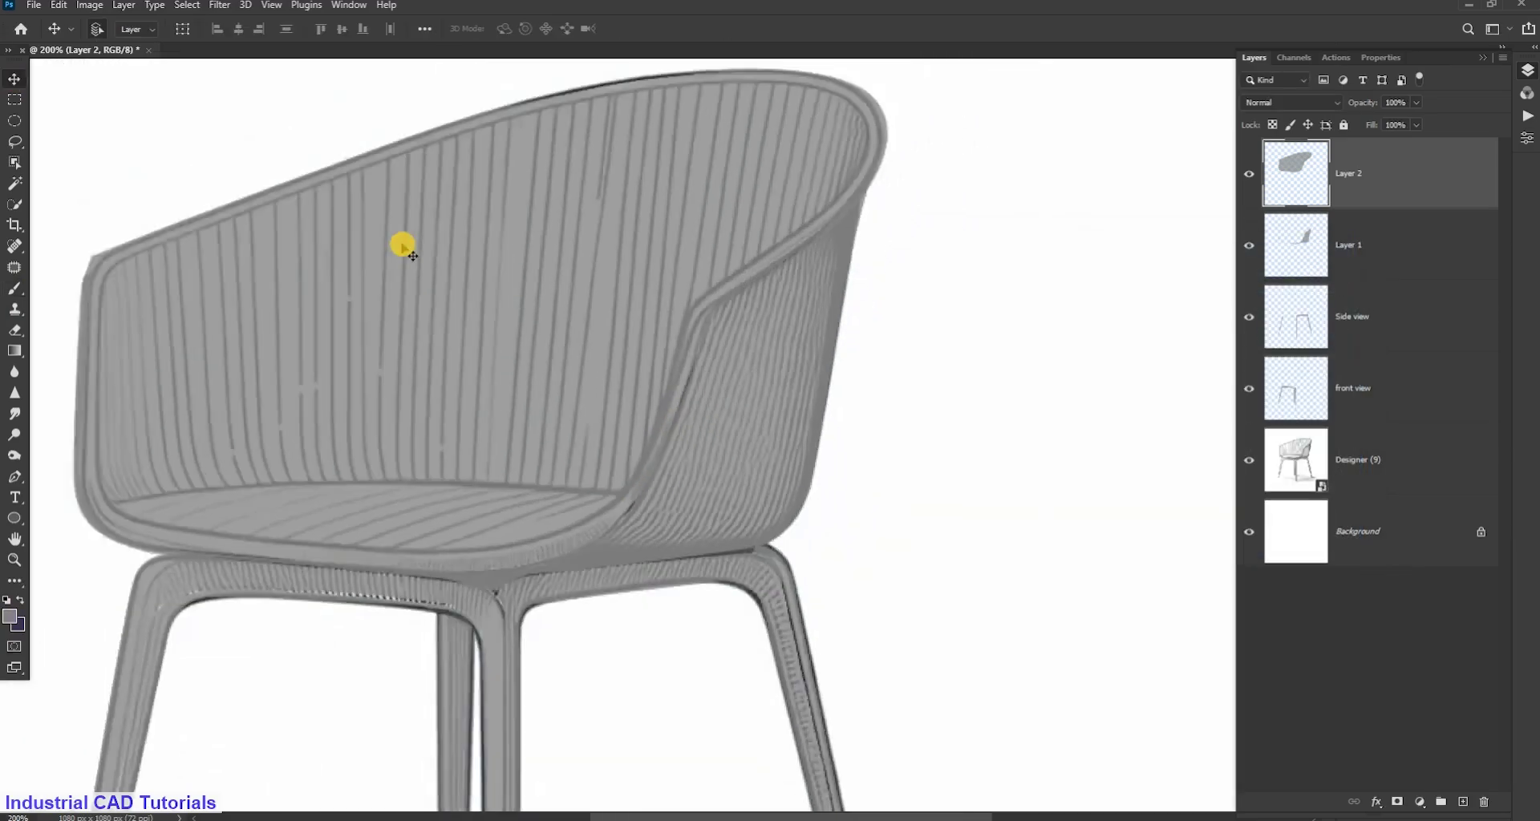
pyautogui.hotkey('ctrl', '0')
pyautogui.hotkey('ctrl', '1')
# Save the document as chair.psd
pyautogui.hotkey('ctrl', 's')
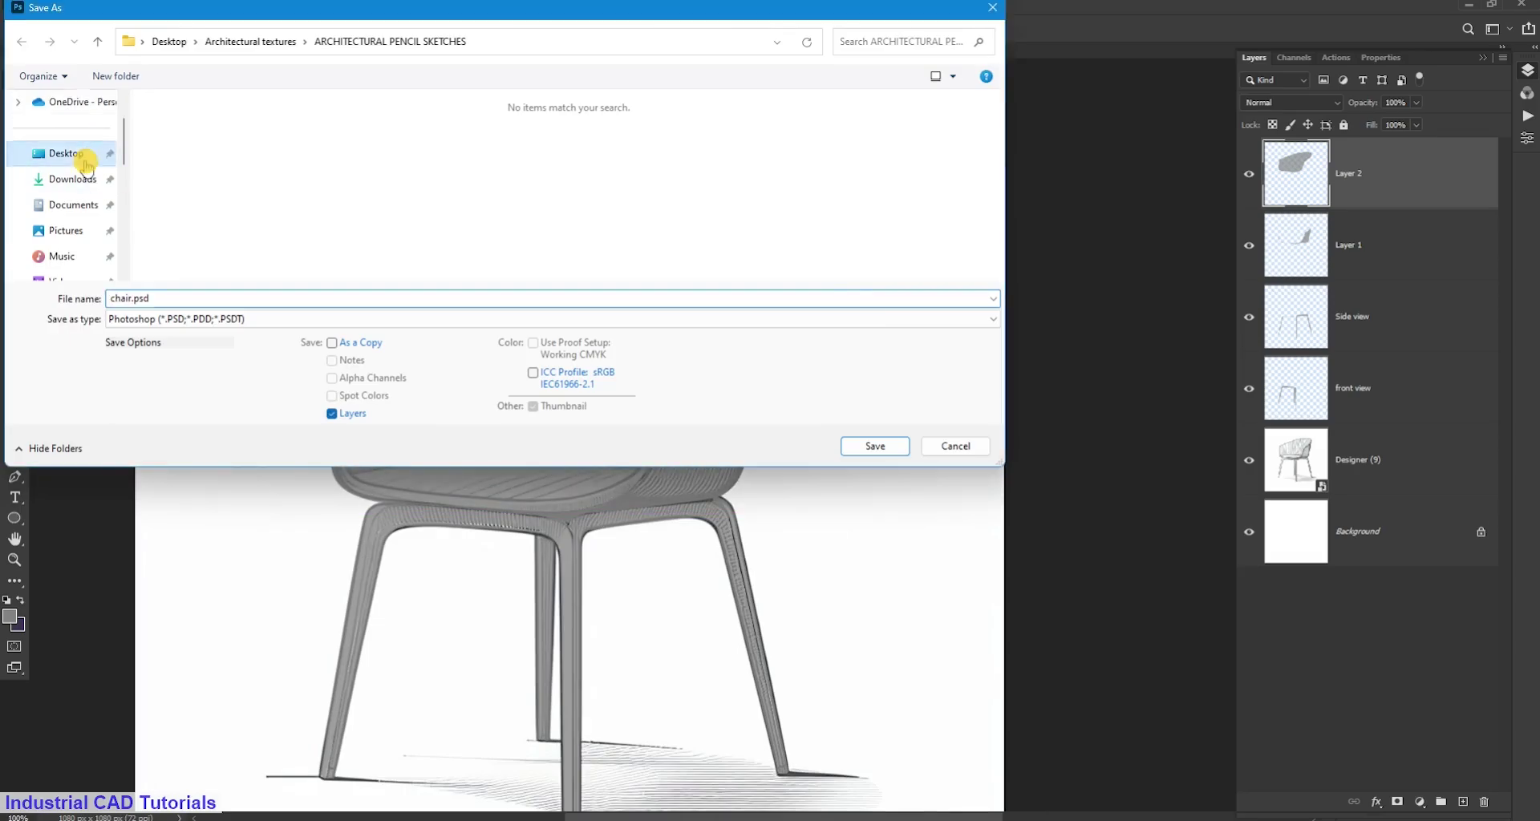
pyautogui.press('Return')
pyautogui.scroll(-2, 850, 444)
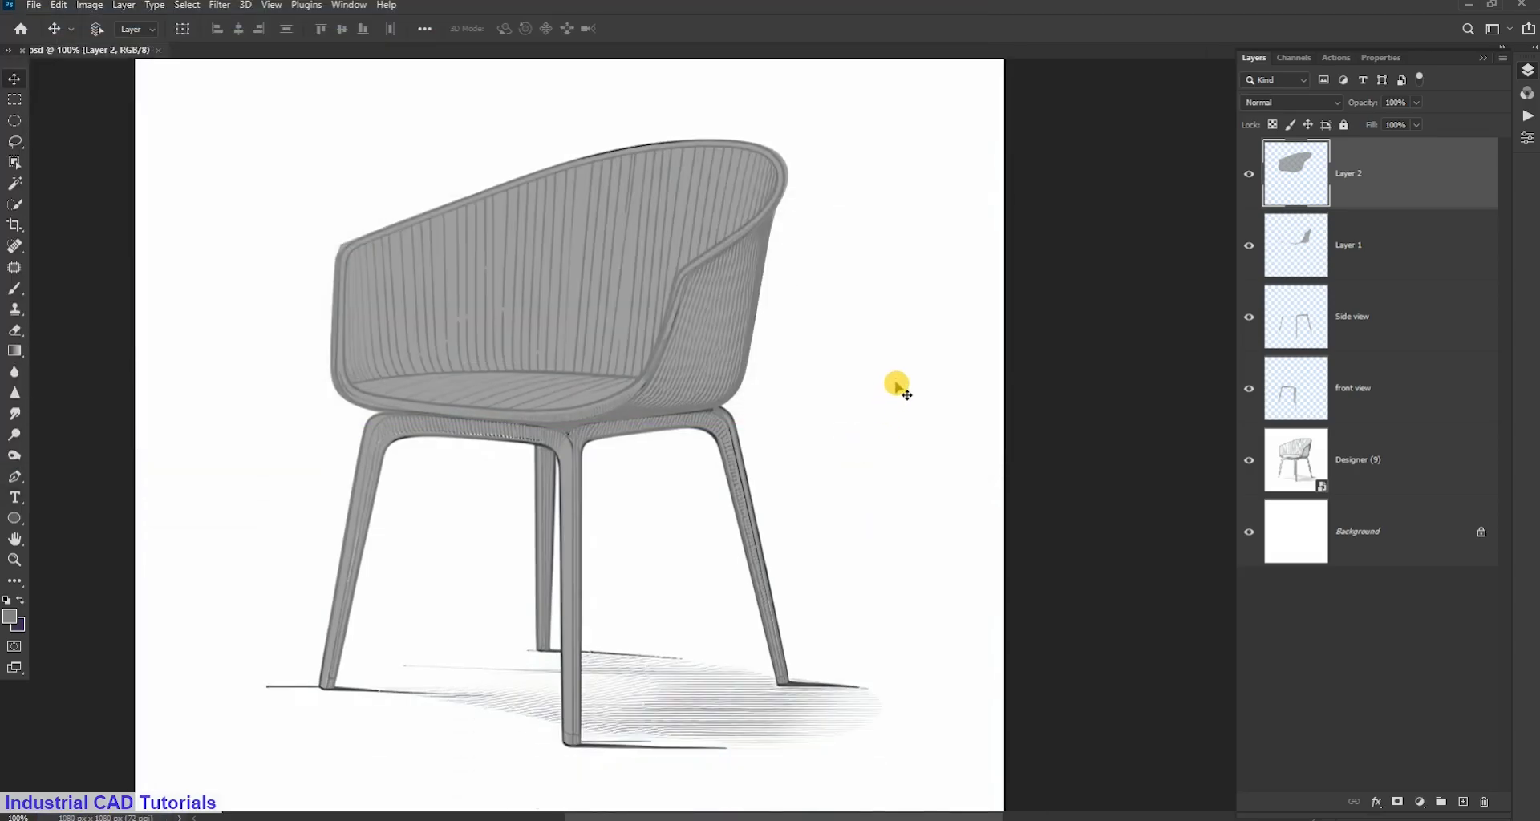
pyautogui.scroll(1, 894, 388)
pyautogui.hscroll(-5, 794, 481)
# Select the Side view layer and toggle layer visibility to compare the leg outlines
pyautogui.click(1296, 314)
pyautogui.click(1249, 317)
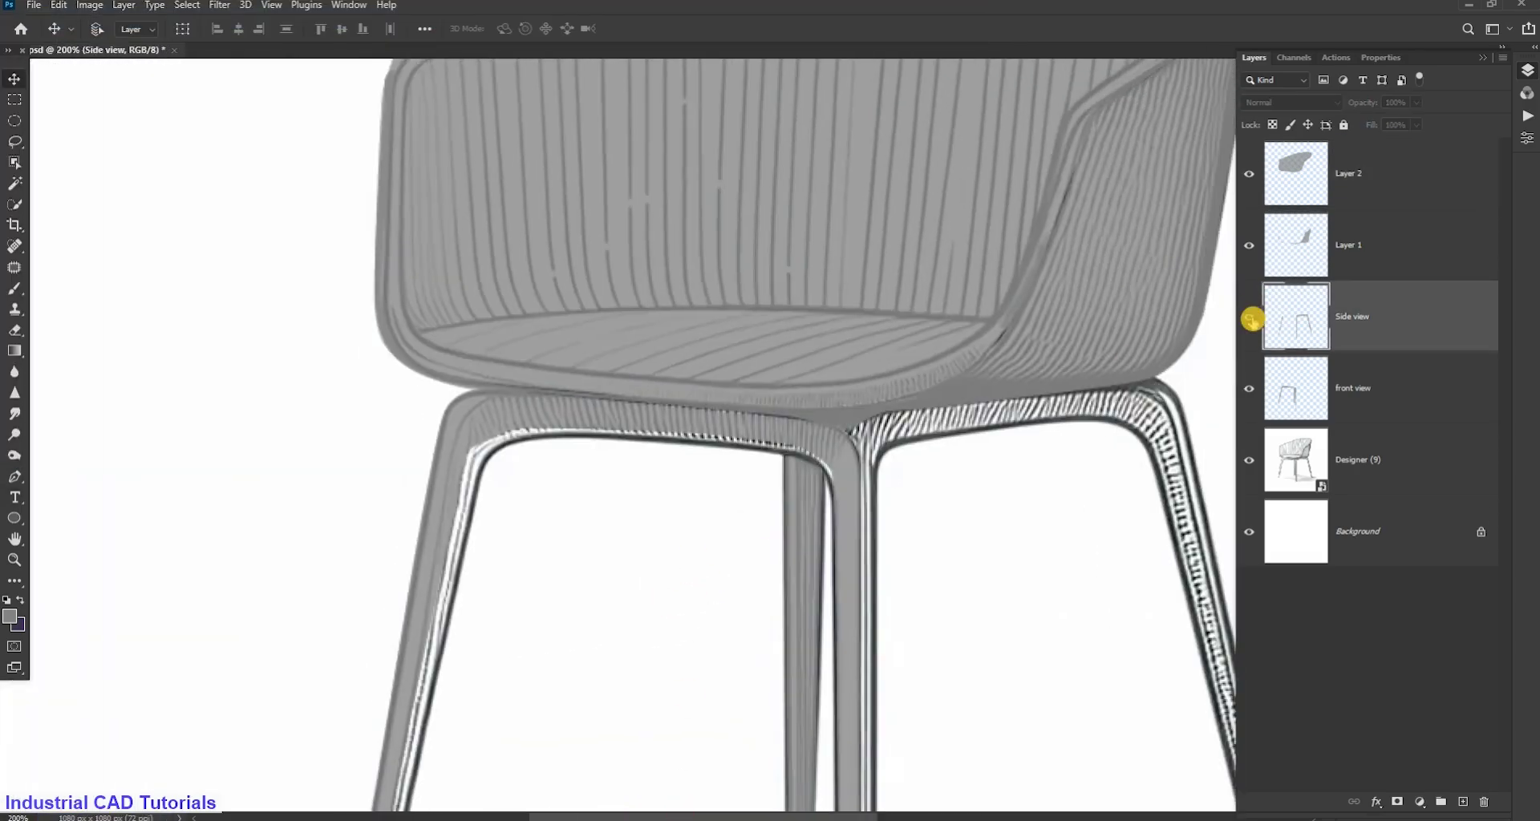
pyautogui.click(1249, 246)
pyautogui.click(1249, 388)
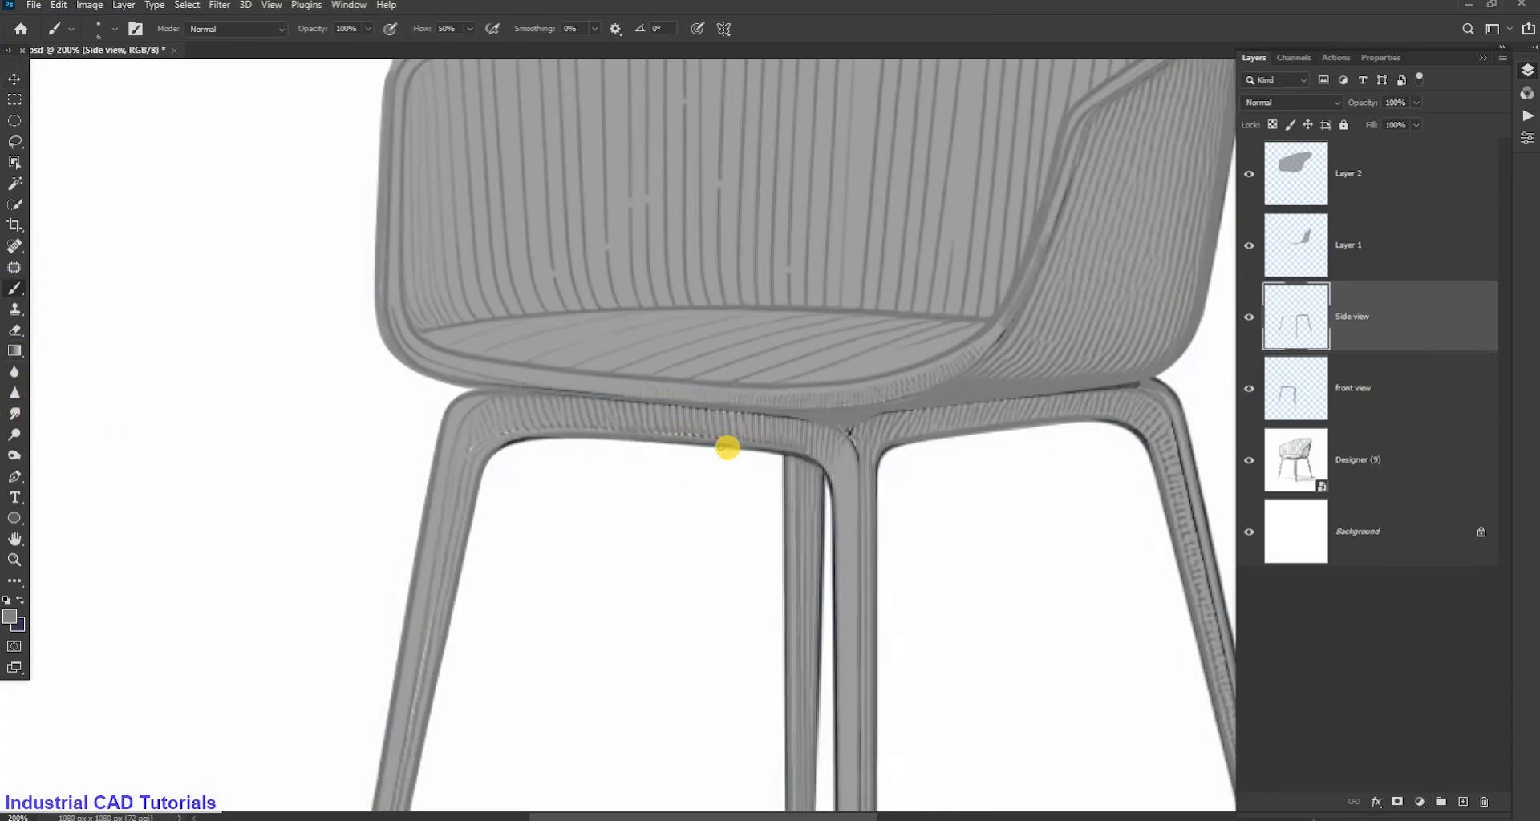
pyautogui.scroll(1, 664, 439)
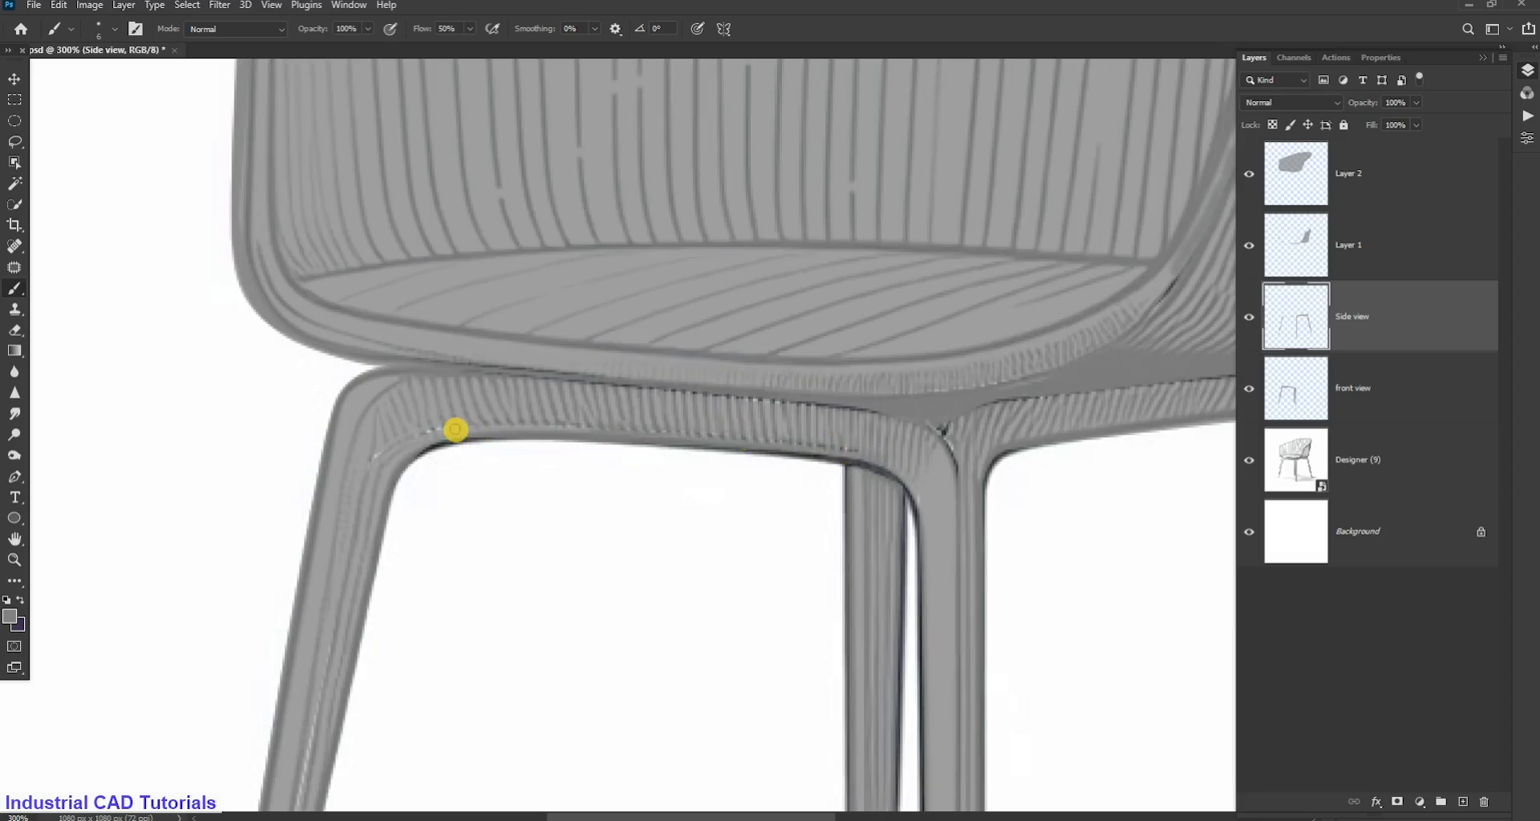
pyautogui.click(15, 78)
pyautogui.hotkey('ctrl', '1')
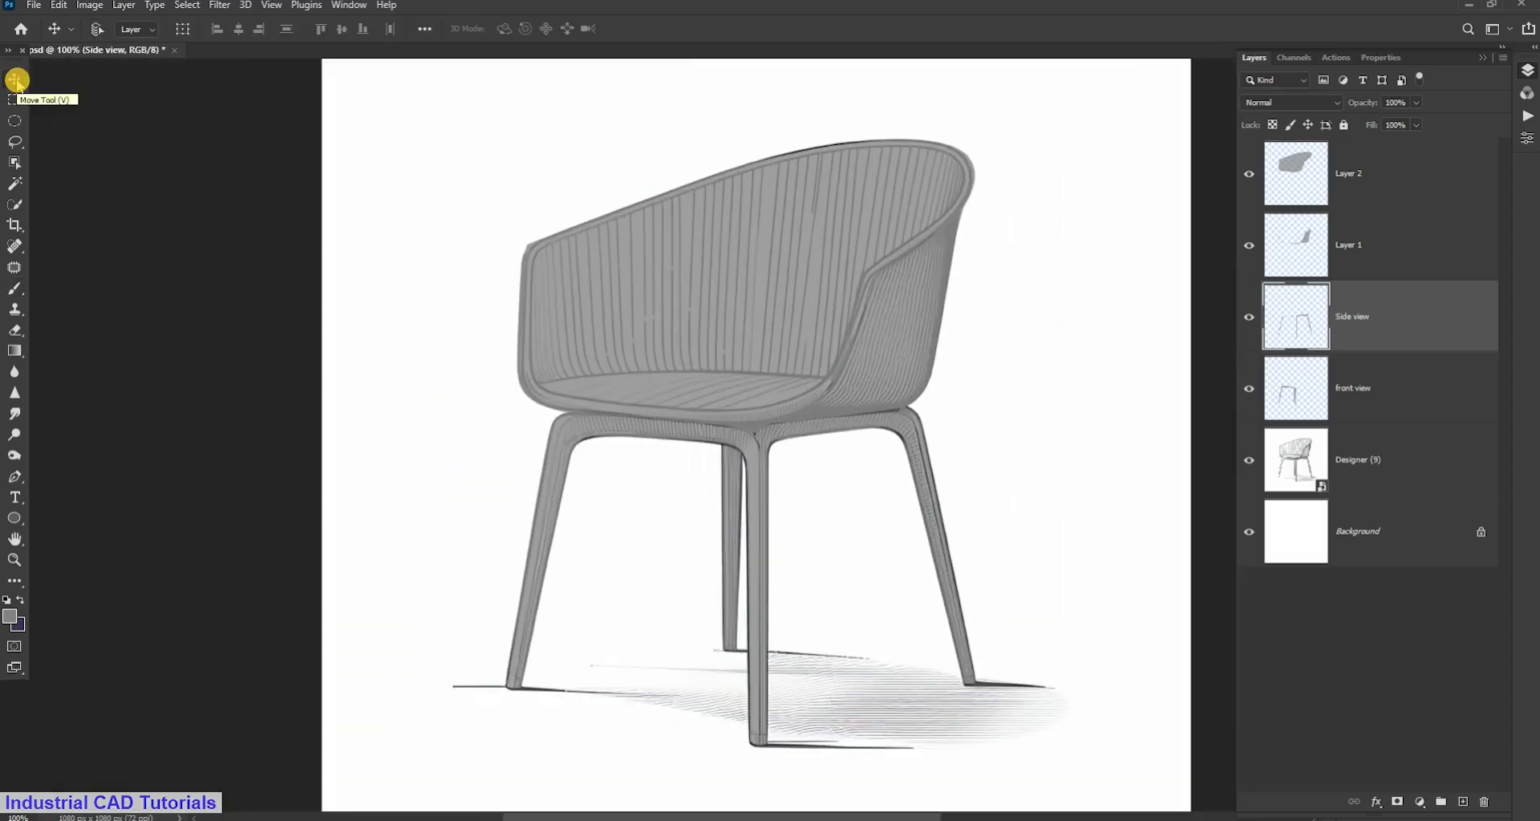
# Place the embedded dfdf blue fabric texture and clip it to Layer 2
pyautogui.click(1331, 388)
pyautogui.click(34, 5)
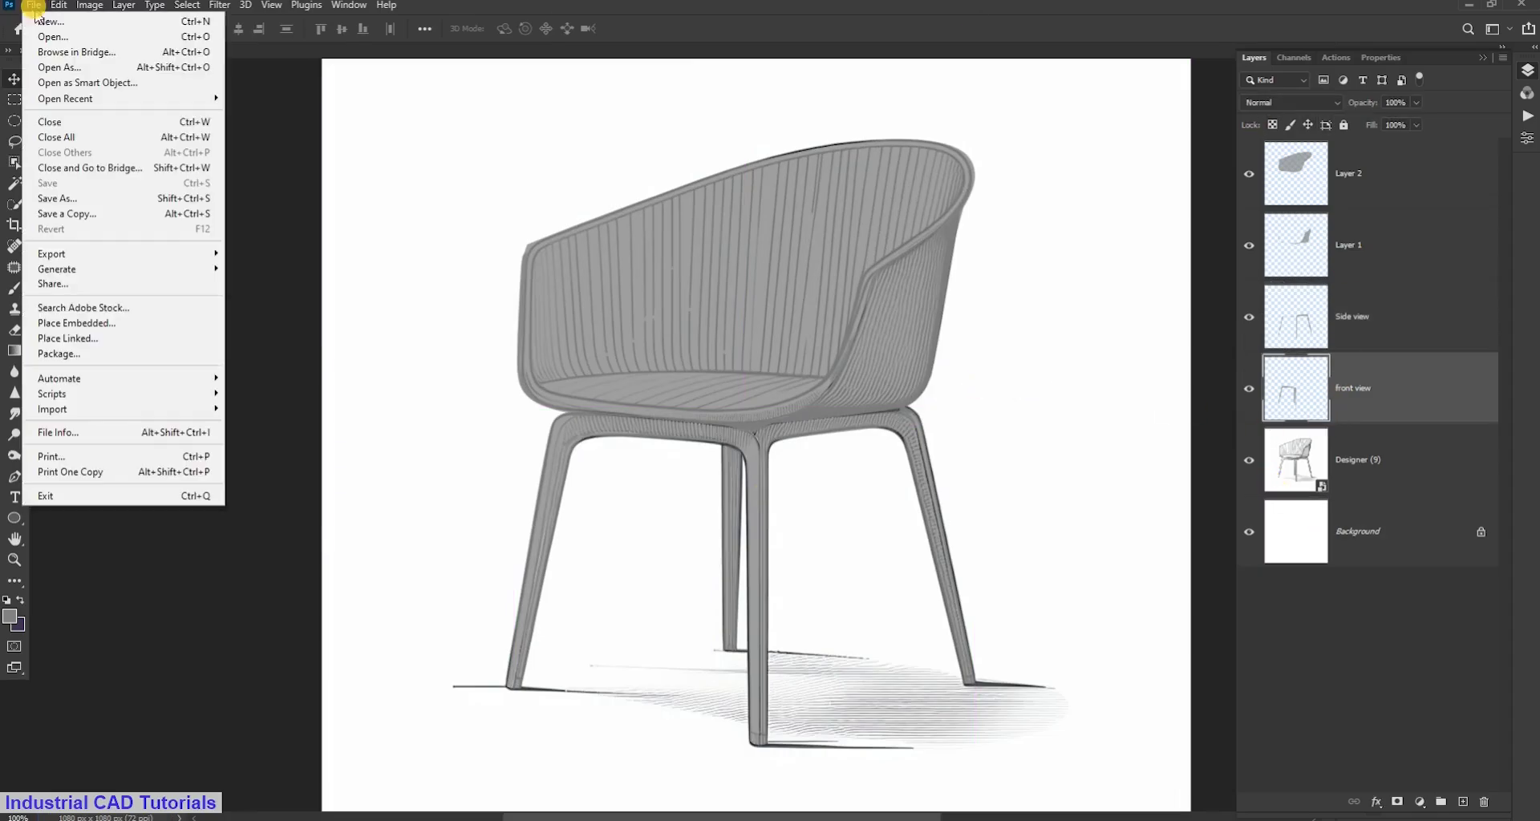
pyautogui.click(1295, 173)
pyautogui.click(34, 5)
pyautogui.click(99, 323)
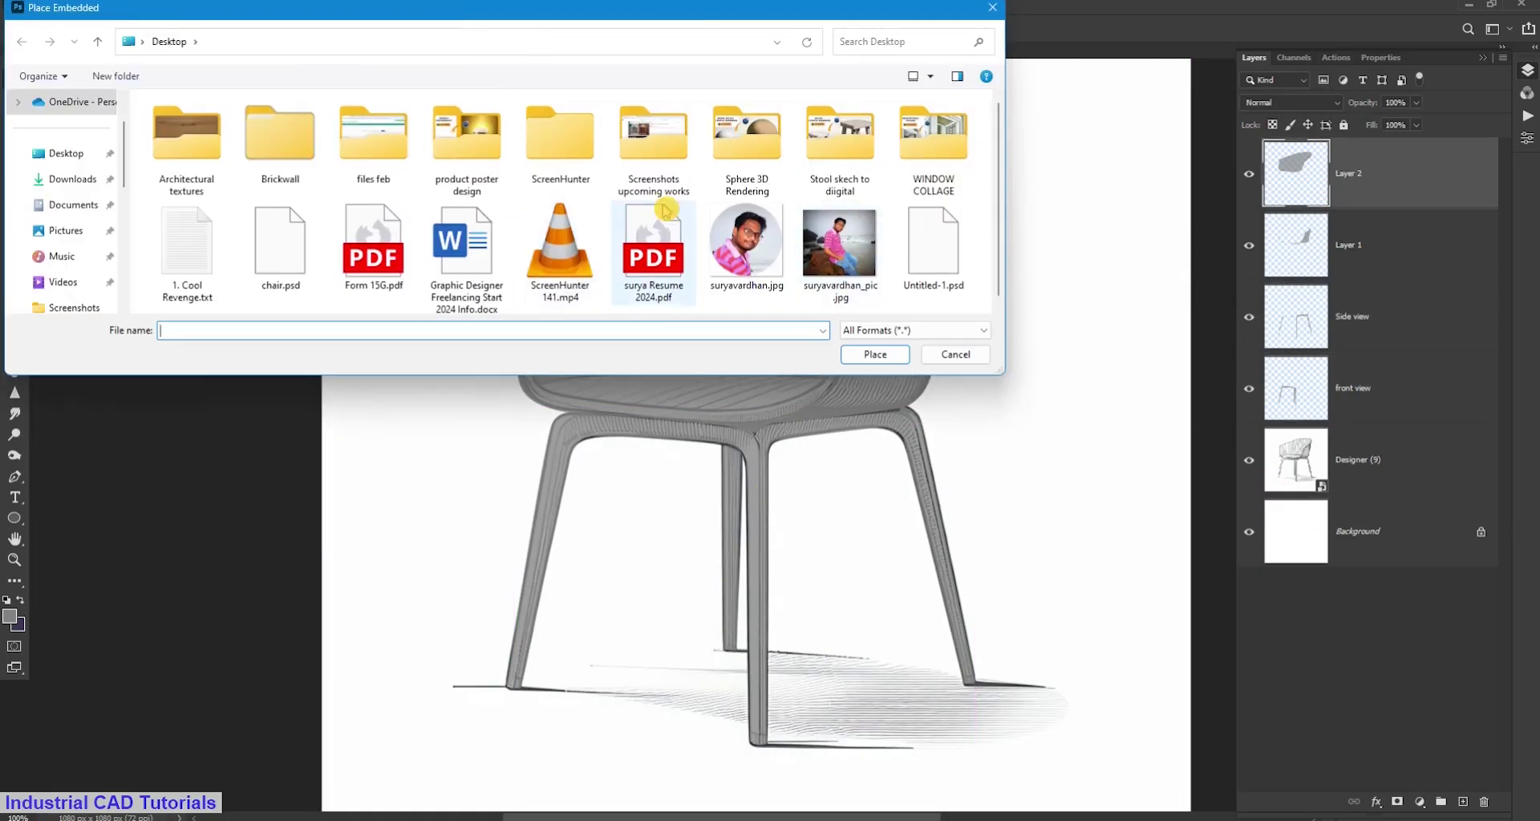
pyautogui.doubleClick(187, 132)
pyautogui.doubleClick(561, 175)
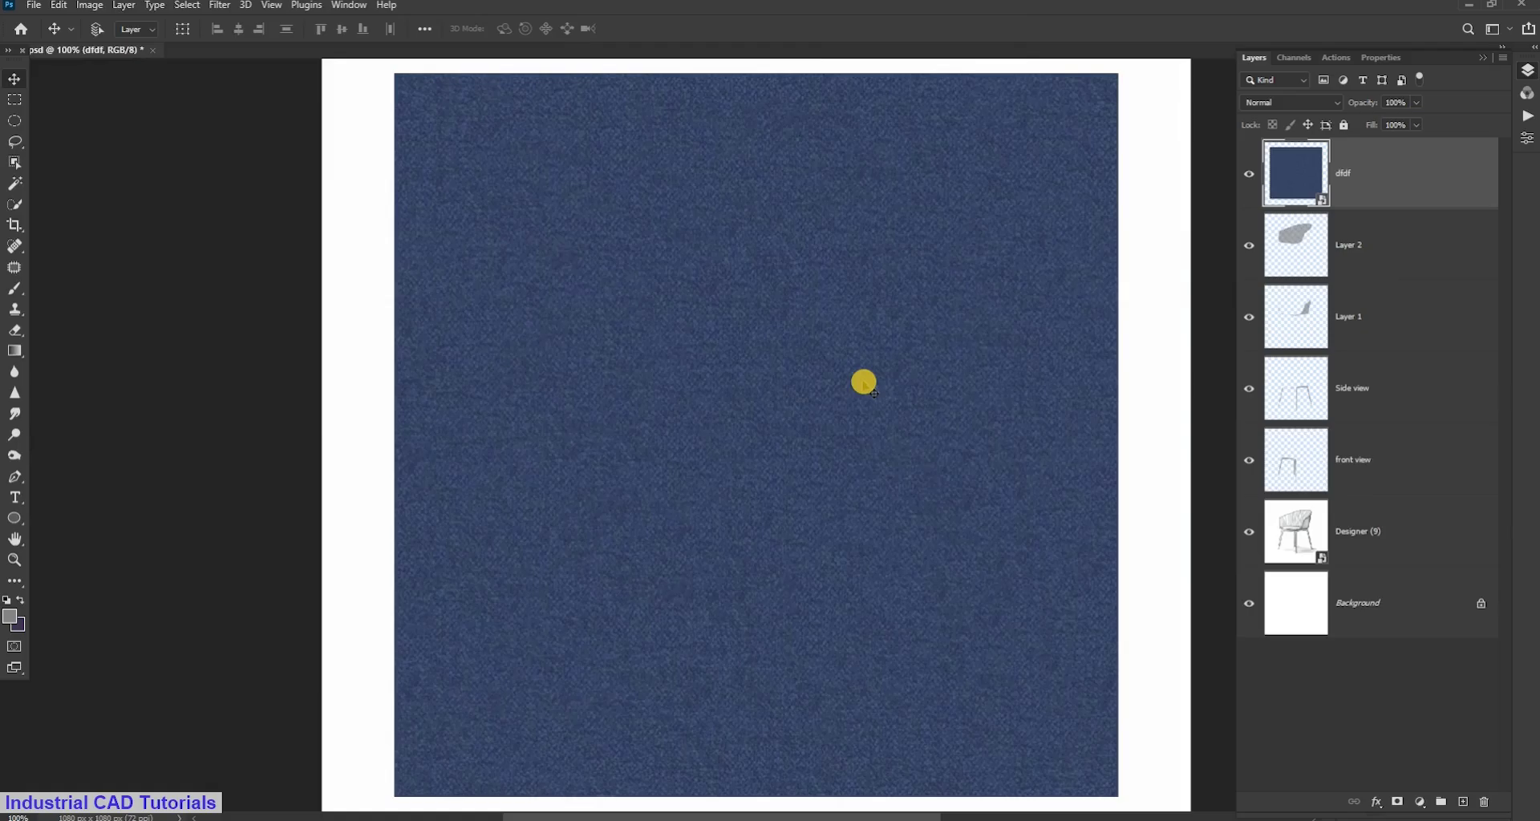
pyautogui.keyDown('alt'); pyautogui.click(1430, 208); pyautogui.keyUp('alt')
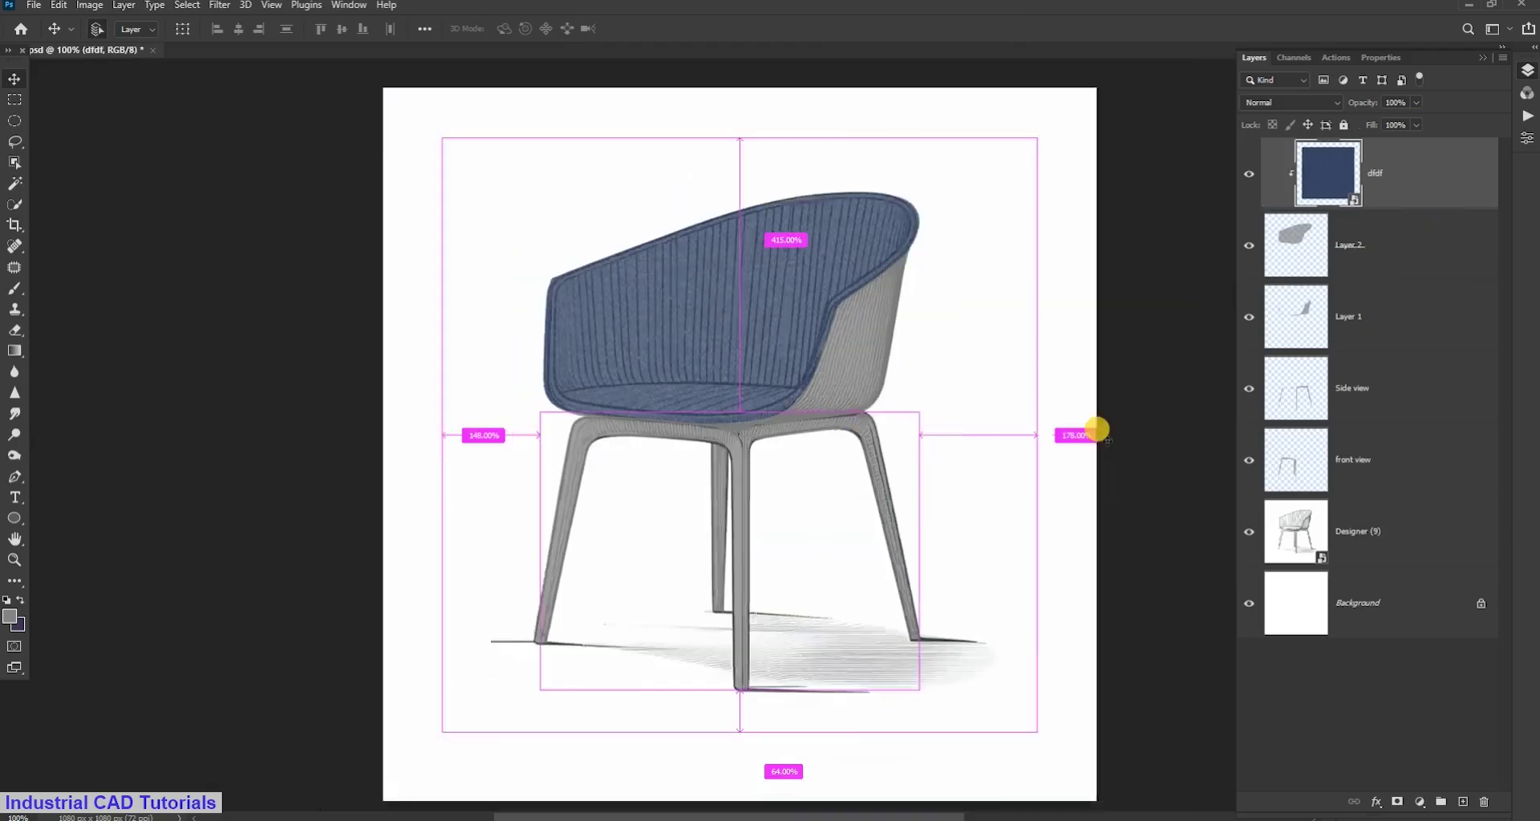
pyautogui.moveTo(910, 816); pyautogui.dragTo(946, 815)
# Scale the fabric texture down over the chair shell with Free Transform
pyautogui.hotkey('ctrl', 't')
pyautogui.rightClick(815, 245)
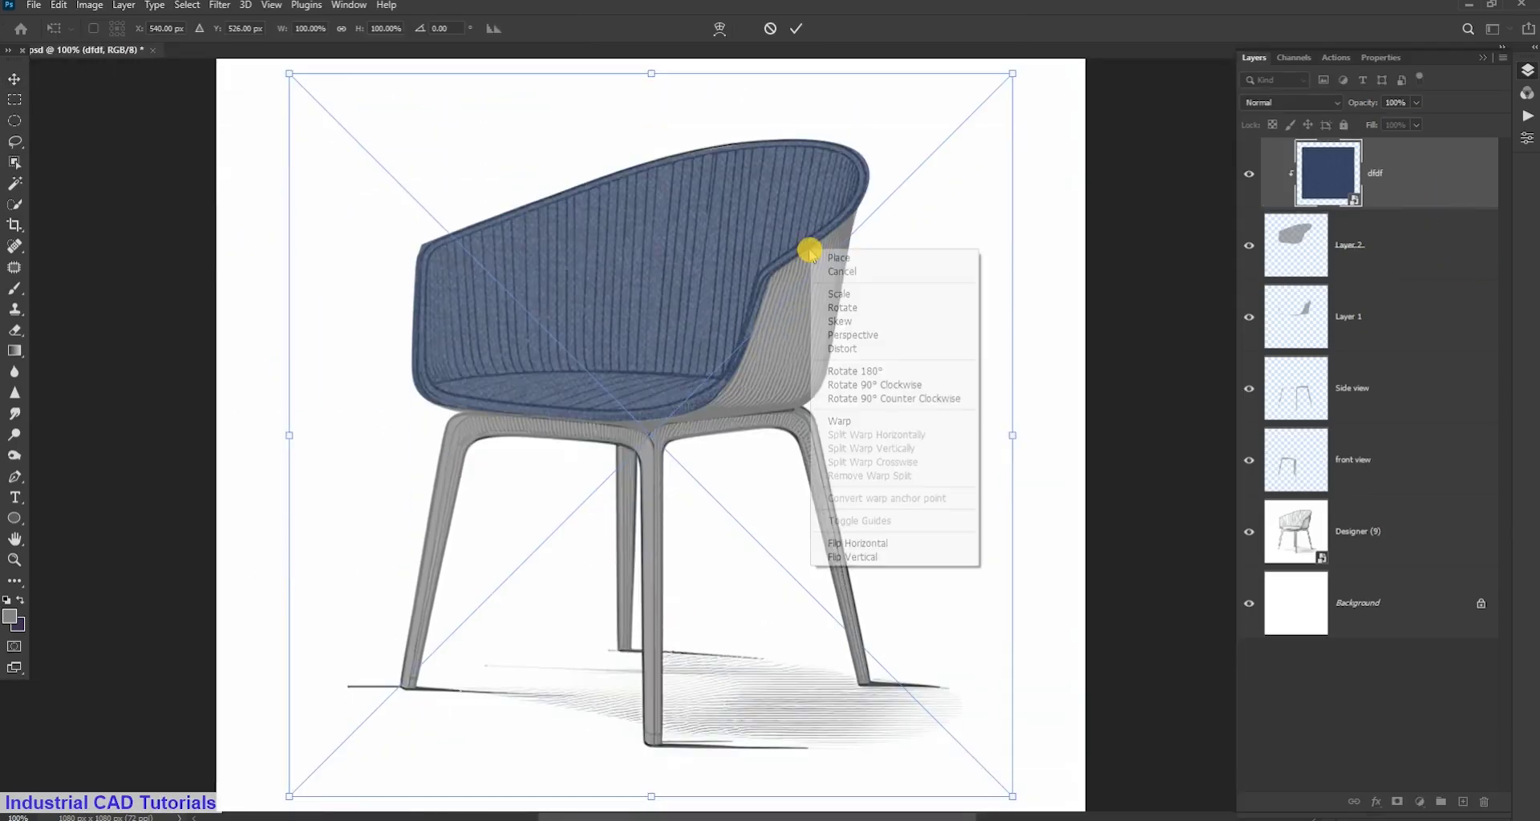
pyautogui.click(876, 252)
pyautogui.scroll(-1, 956, 362)
pyautogui.moveTo(1007, 775); pyautogui.dragTo(839, 507)
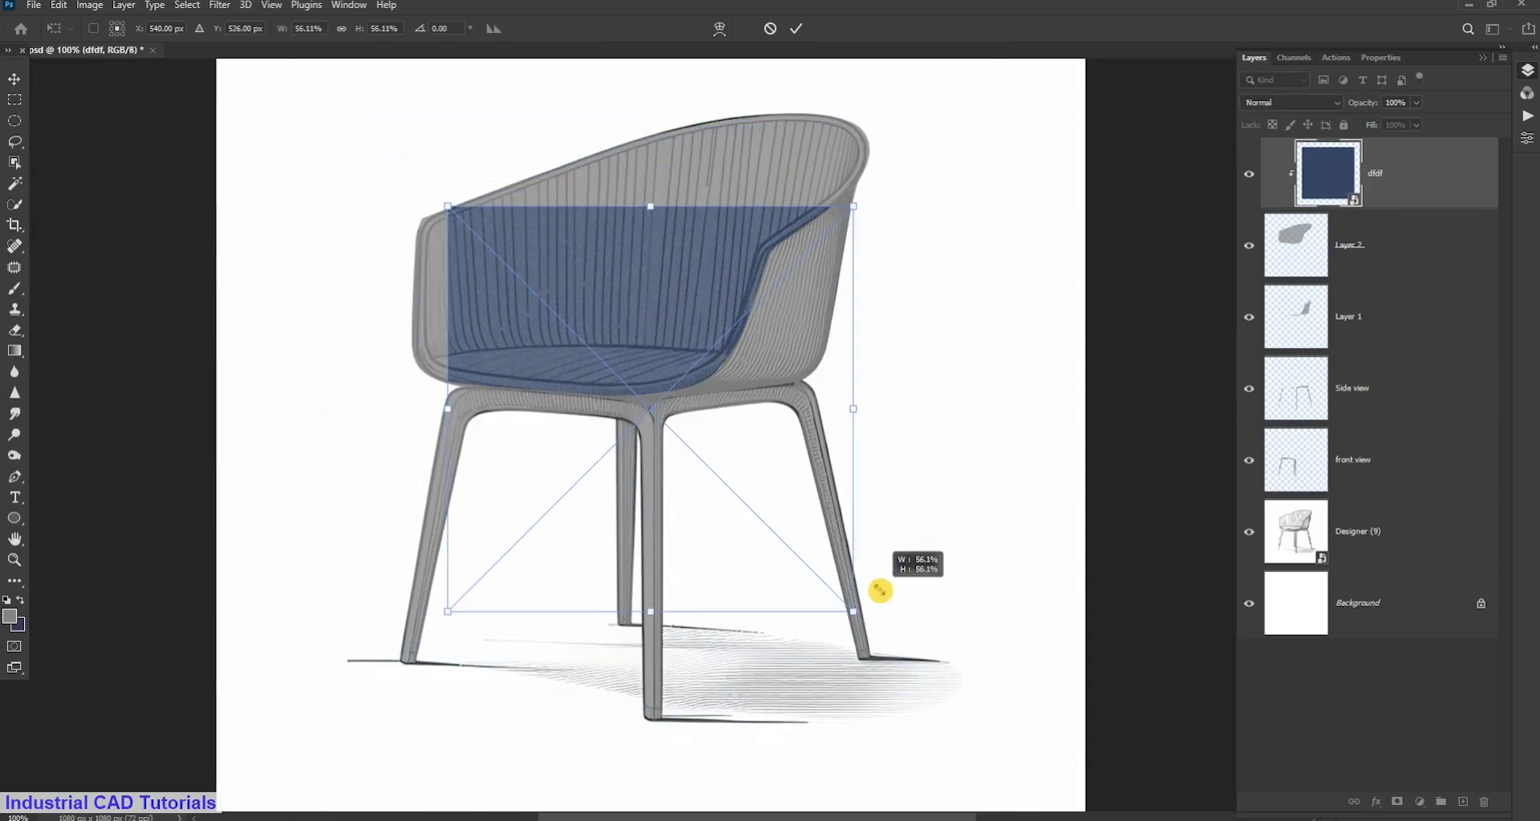
# Warp the fabric's corners and bottom curve around the shell and commit
pyautogui.rightClick(815, 437)
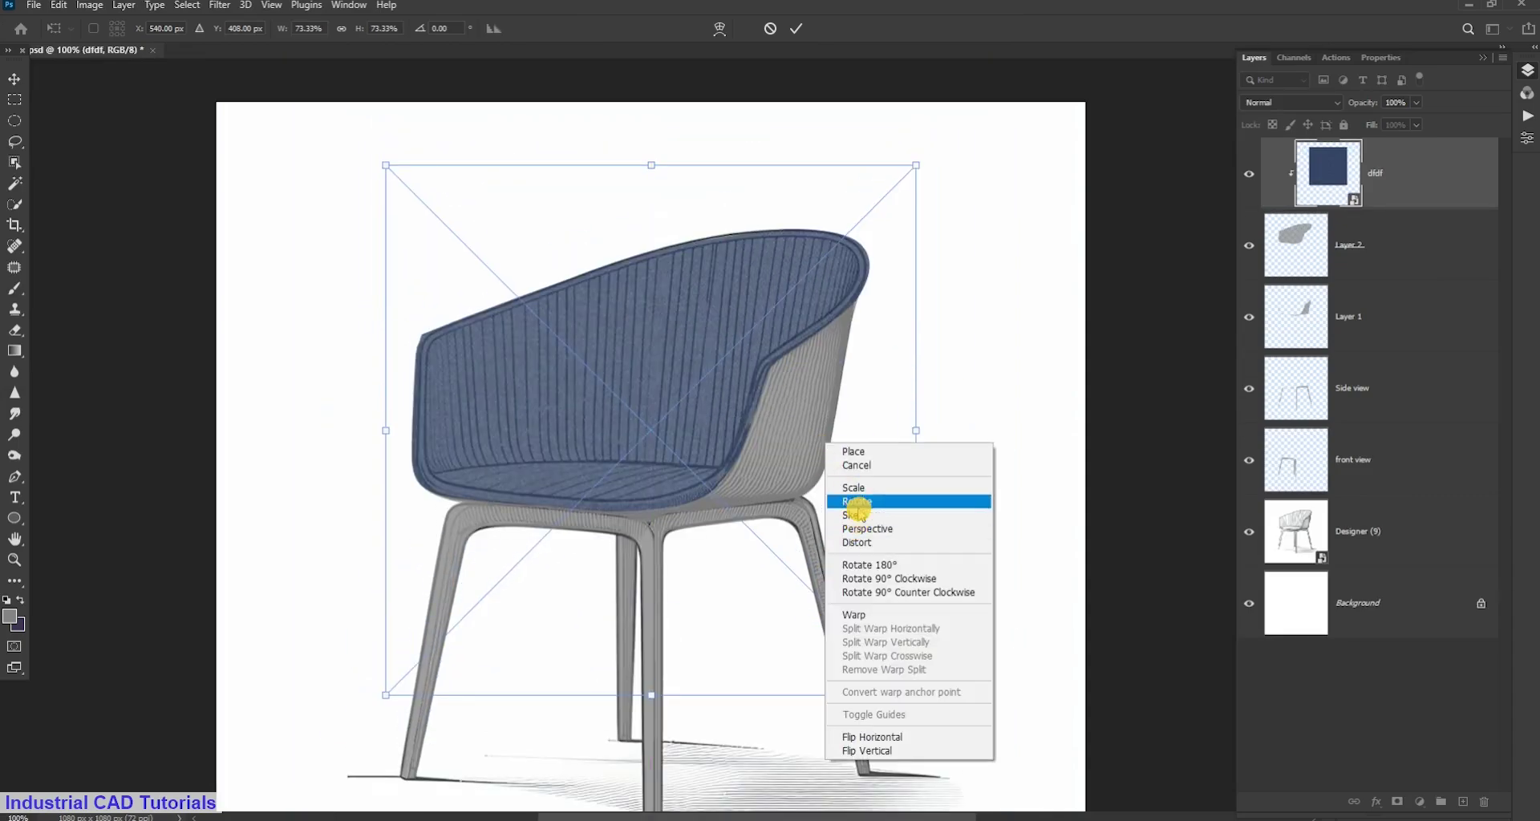
pyautogui.click(835, 623)
pyautogui.moveTo(914, 166); pyautogui.dragTo(865, 217)
pyautogui.moveTo(386, 164); pyautogui.dragTo(434, 285)
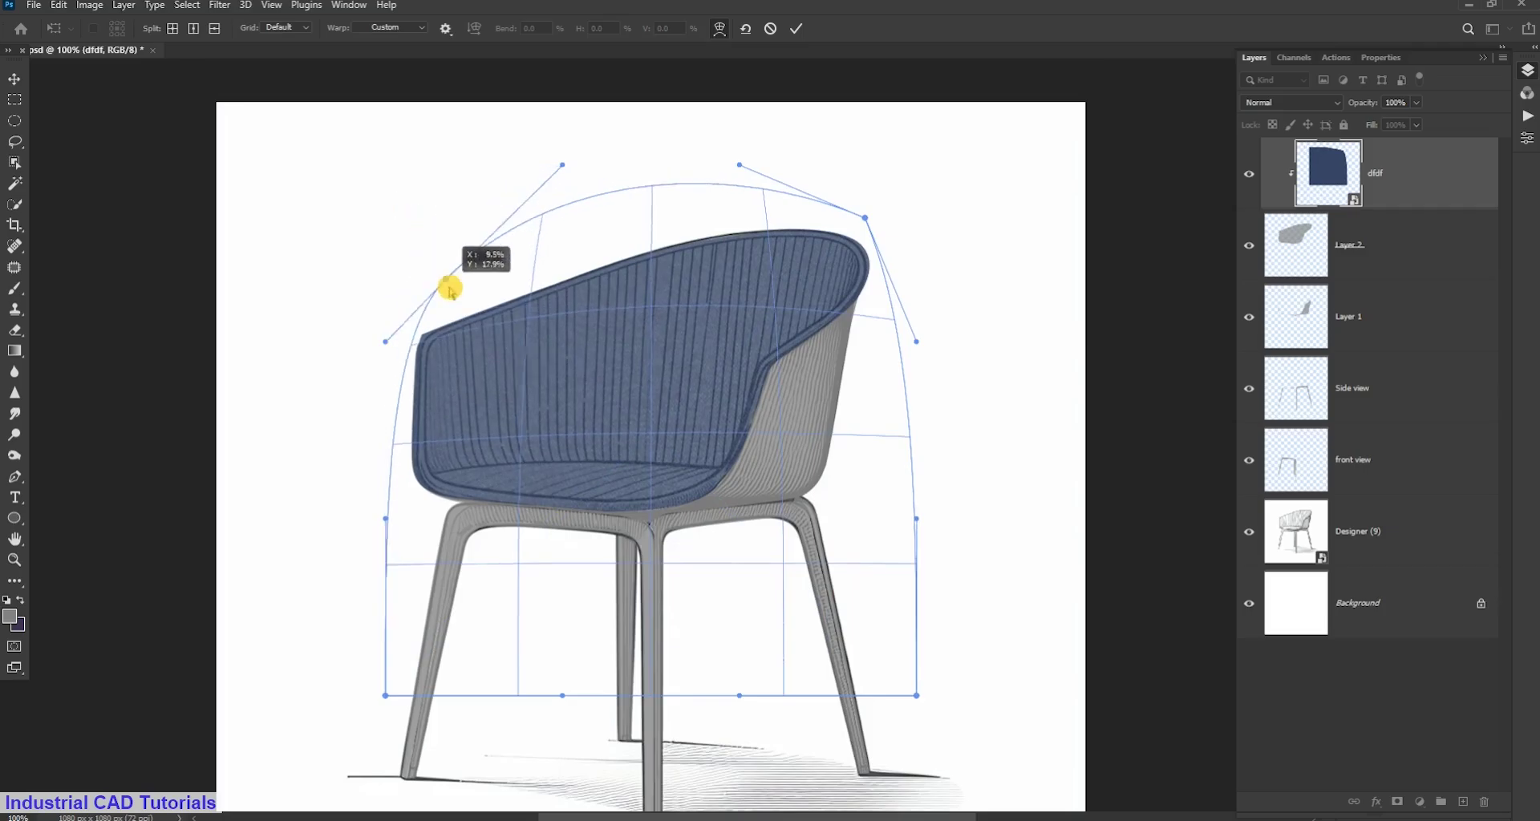
pyautogui.moveTo(386, 695); pyautogui.dragTo(393, 577)
pyautogui.moveTo(917, 696); pyautogui.dragTo(879, 447)
pyautogui.moveTo(563, 695); pyautogui.dragTo(790, 589)
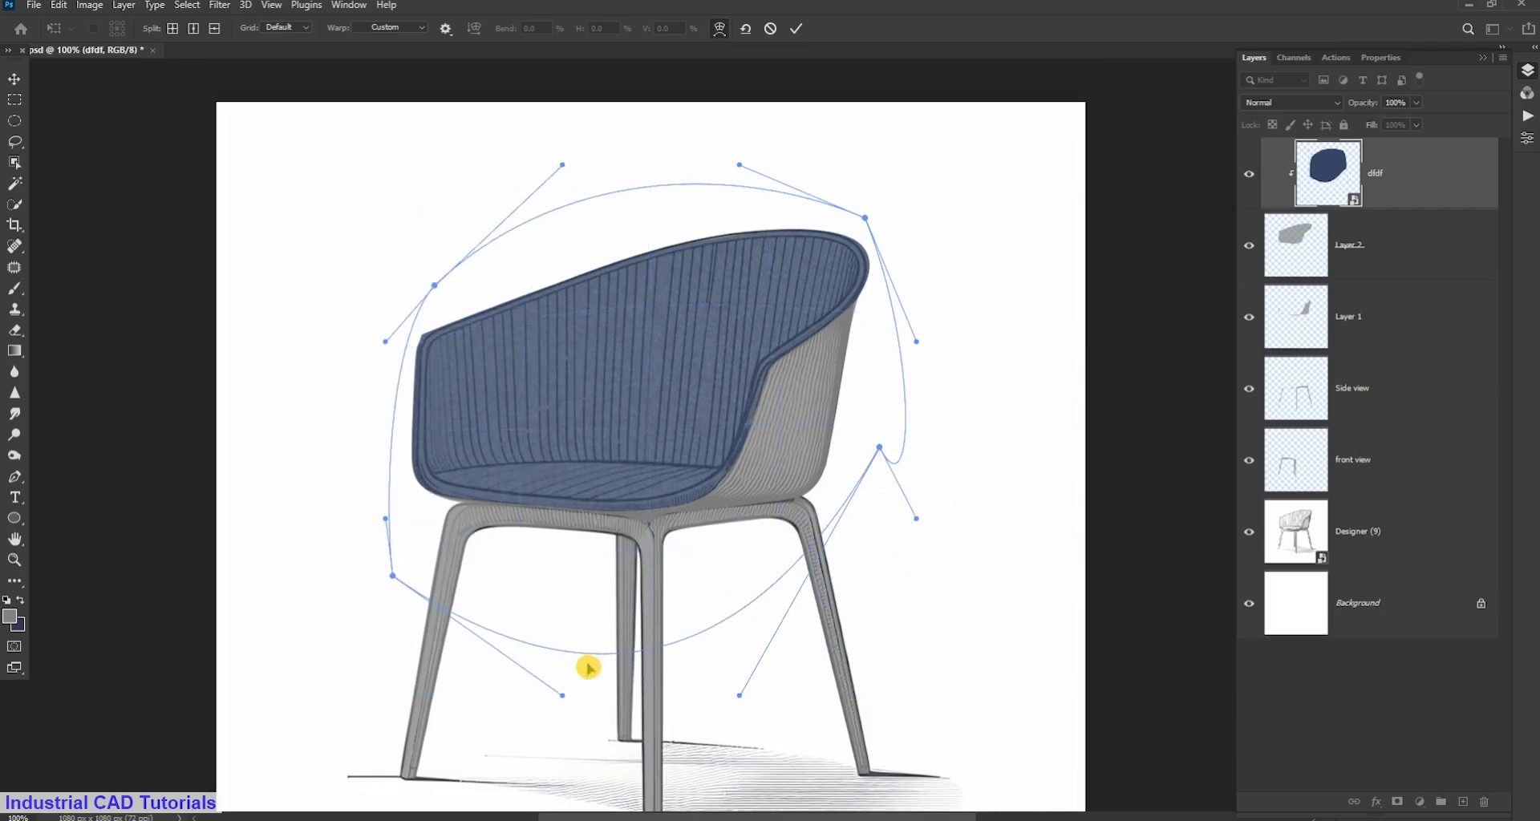
pyautogui.moveTo(738, 696); pyautogui.dragTo(778, 601)
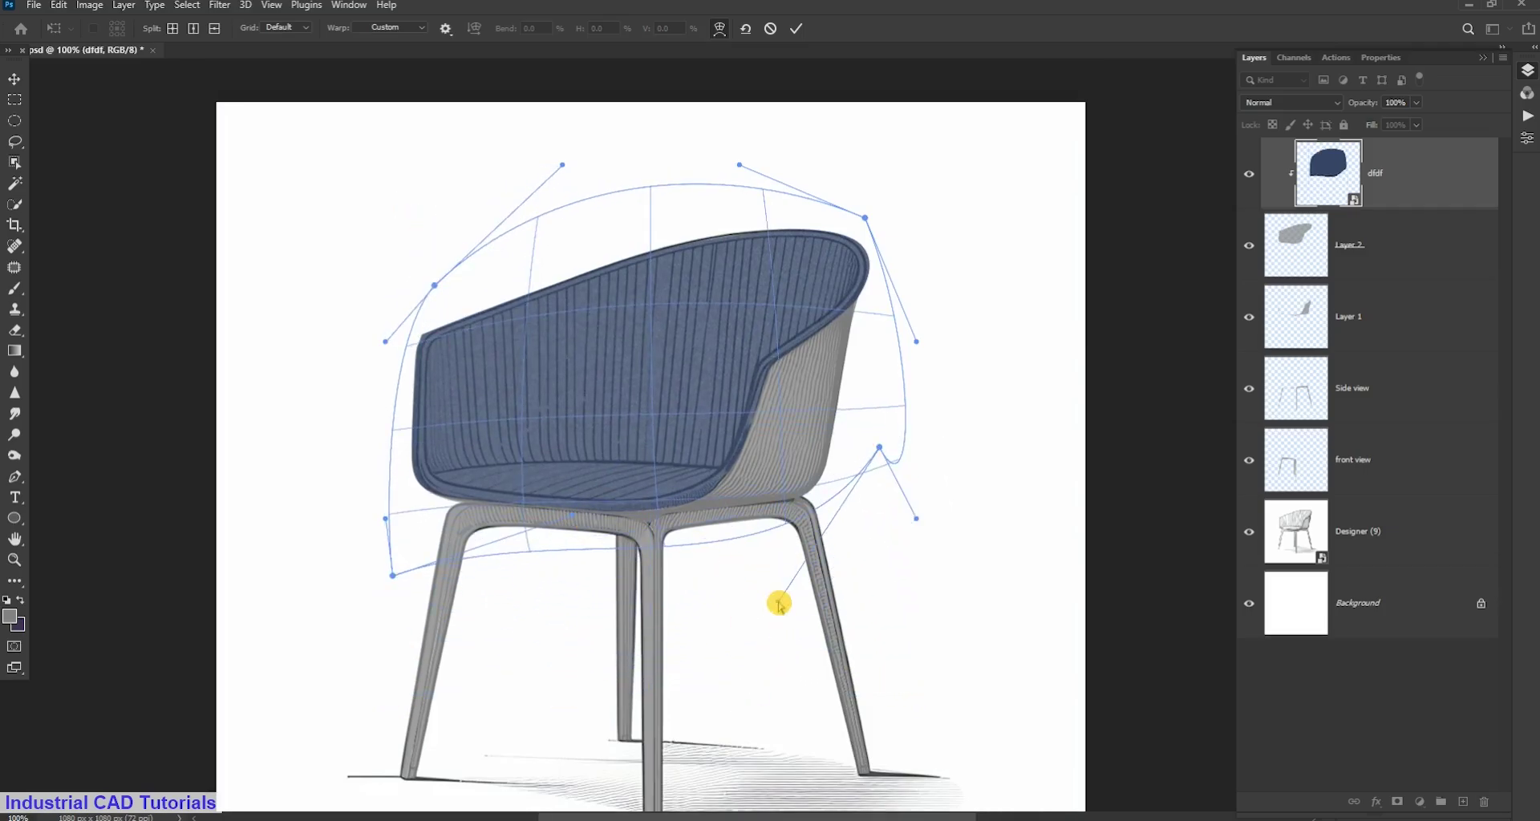
pyautogui.moveTo(879, 447); pyautogui.dragTo(873, 464)
pyautogui.press('Return')
# Place a second embedded dfdf fabric copy above Layer 1
pyautogui.scroll(-1, 852, 337)
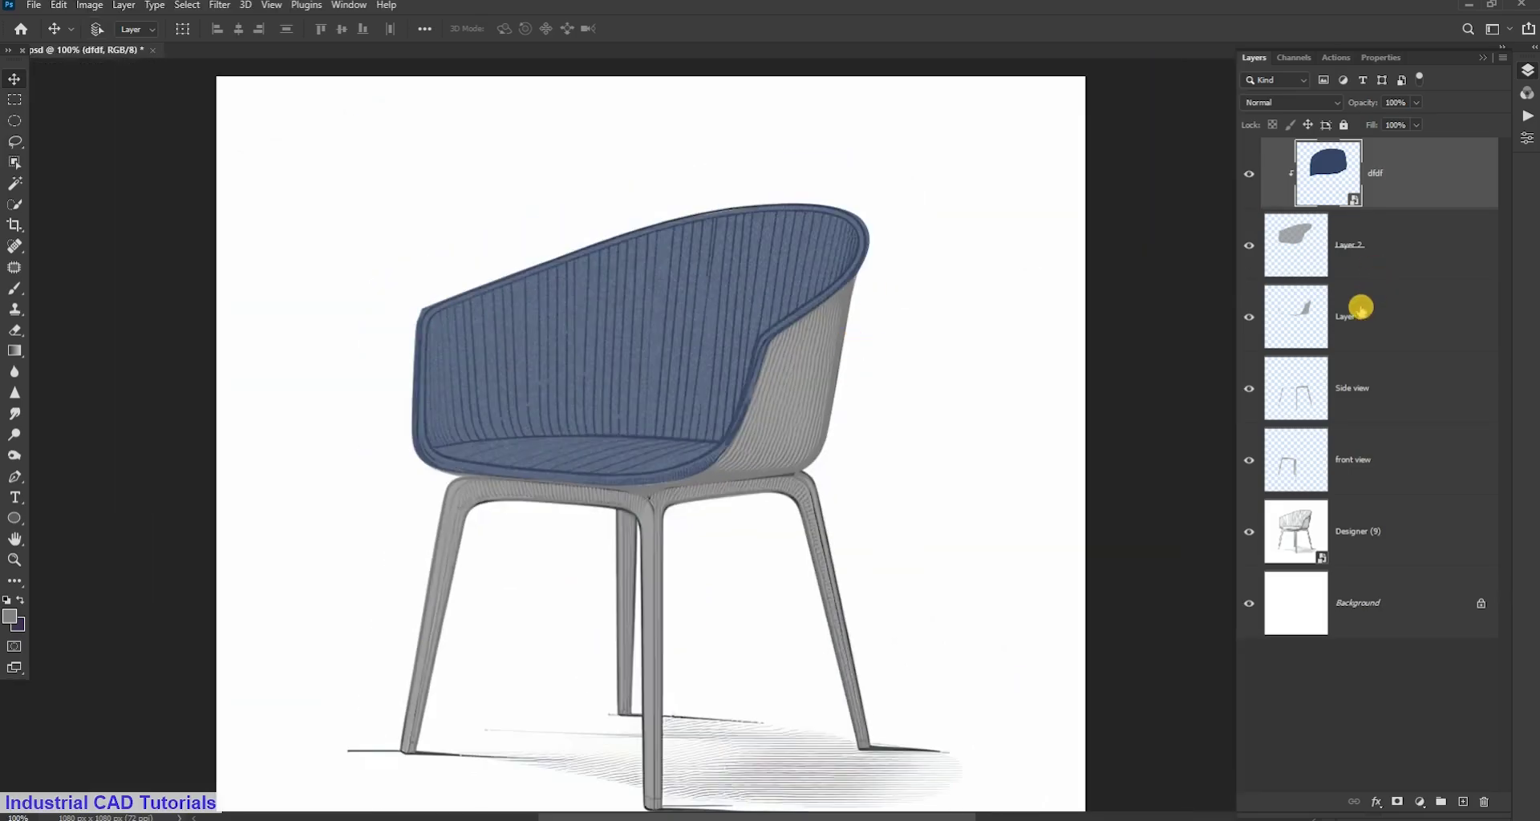
pyautogui.click(1361, 308)
pyautogui.click(34, 5)
pyautogui.click(112, 311)
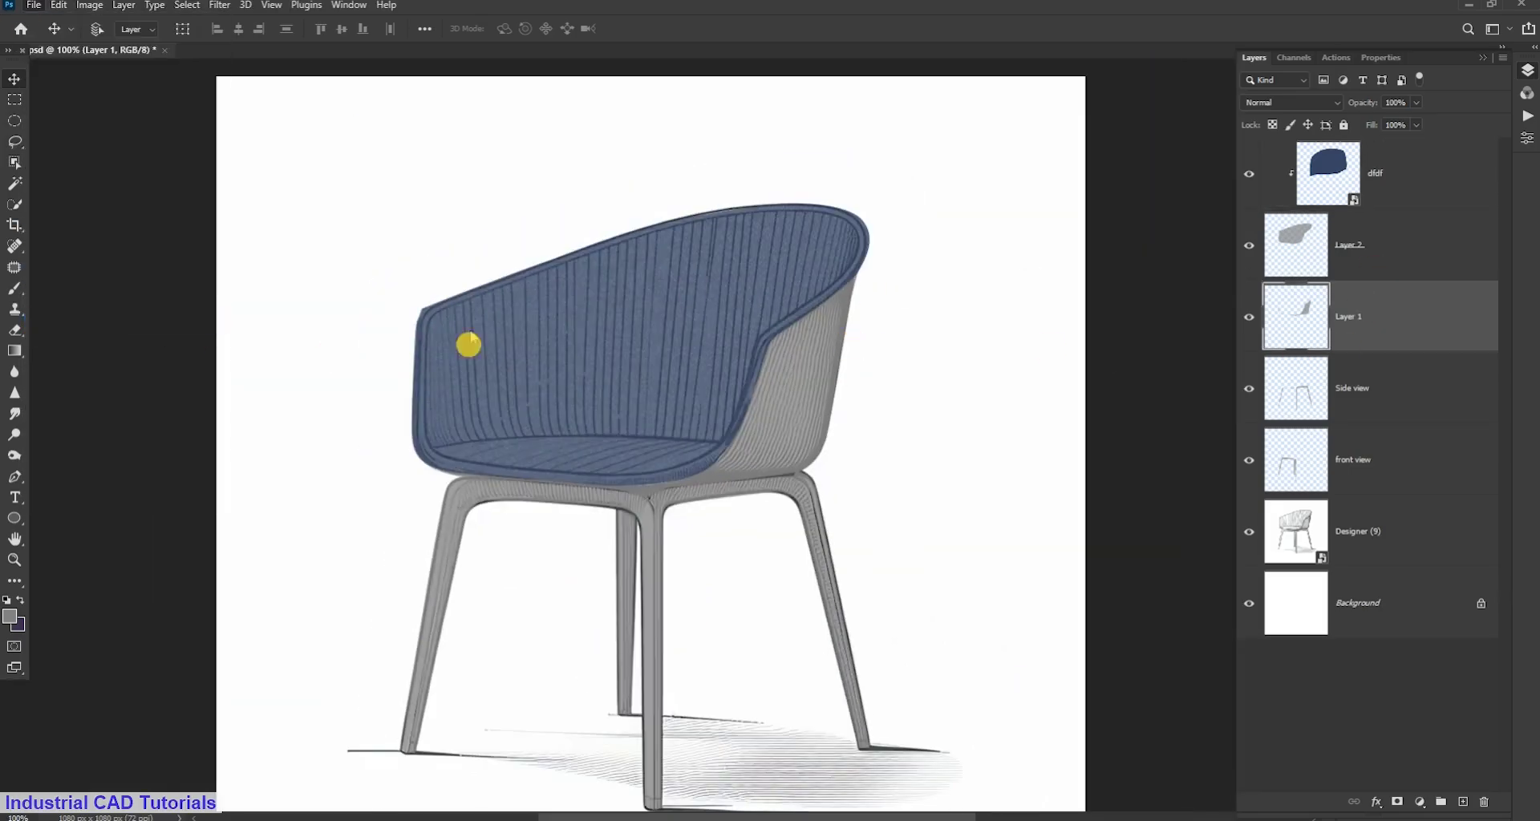
pyautogui.click(522, 131)
pyautogui.click(874, 353)
# Clip the new fabric copy to Layer 1 and scale it down to about 41%
pyautogui.keyDown('alt'); pyautogui.click(1344, 352); pyautogui.keyUp('alt')
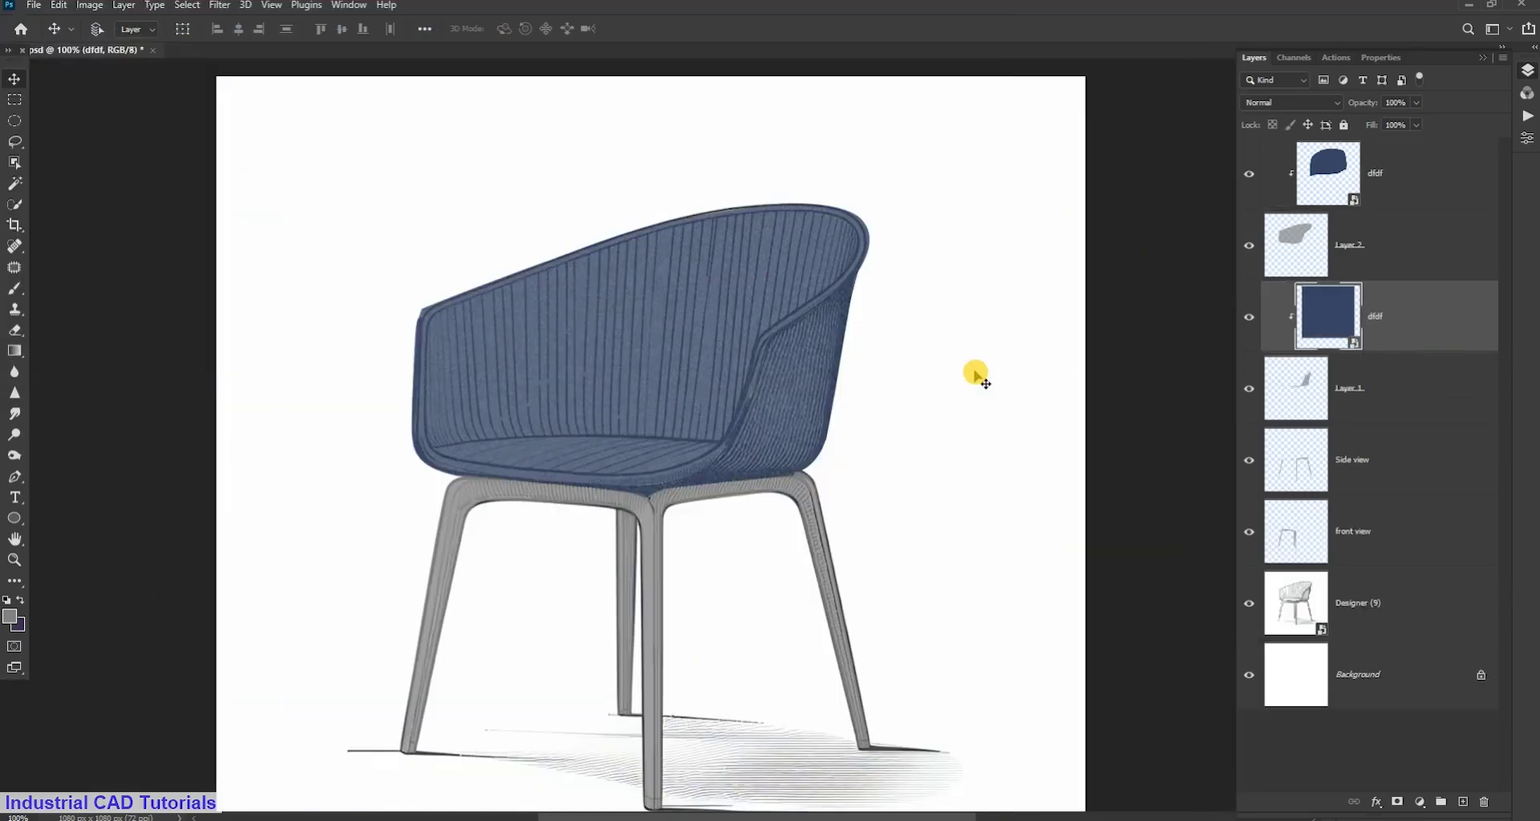
pyautogui.hotkey('ctrl', 't')
pyautogui.scroll(-2, 915, 430)
pyautogui.moveTo(1015, 755); pyautogui.dragTo(821, 507)
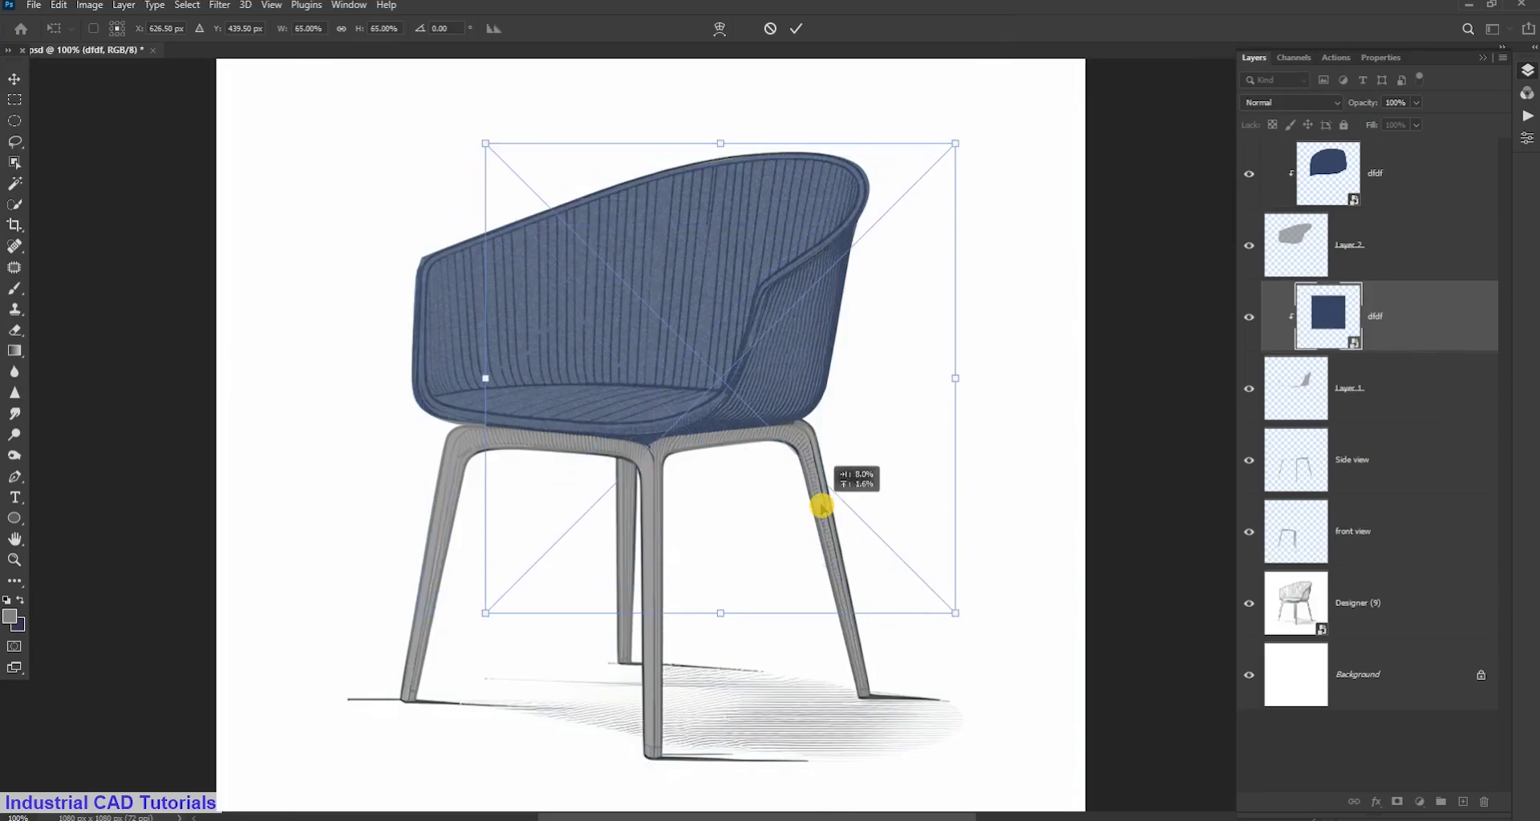
pyautogui.moveTo(489, 143); pyautogui.dragTo(836, 416)
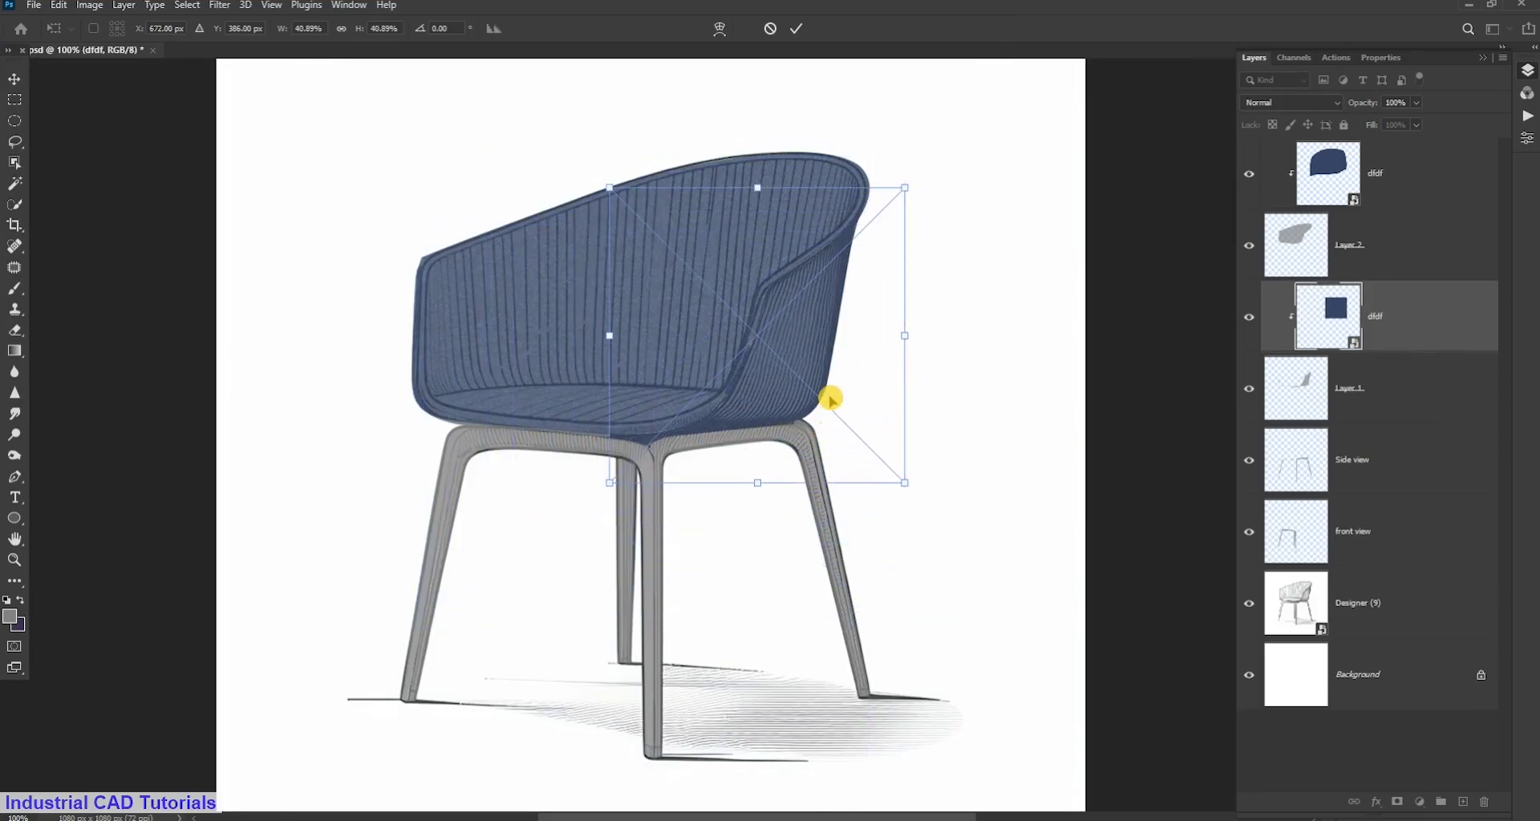
# Warp the fabric copy's corners to fit the lower shell panel and commit
pyautogui.rightClick(830, 399)
pyautogui.click(866, 575)
pyautogui.moveTo(609, 188)
pyautogui.mouseDown()
pyautogui.moveTo(694, 217)
pyautogui.moveTo(657, 198)
pyautogui.mouseUp()
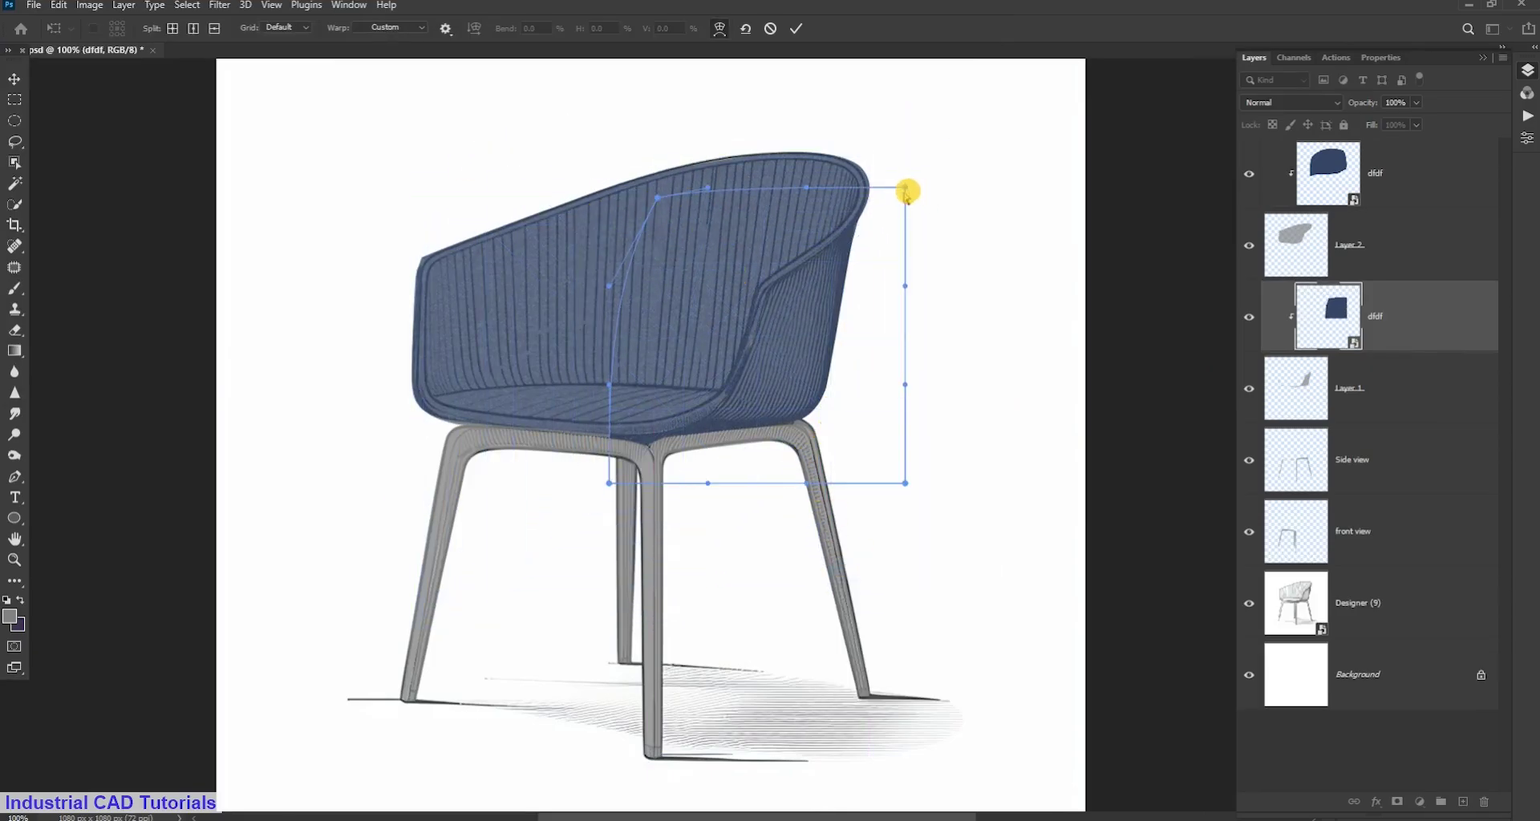
pyautogui.moveTo(609, 484); pyautogui.dragTo(293, 413)
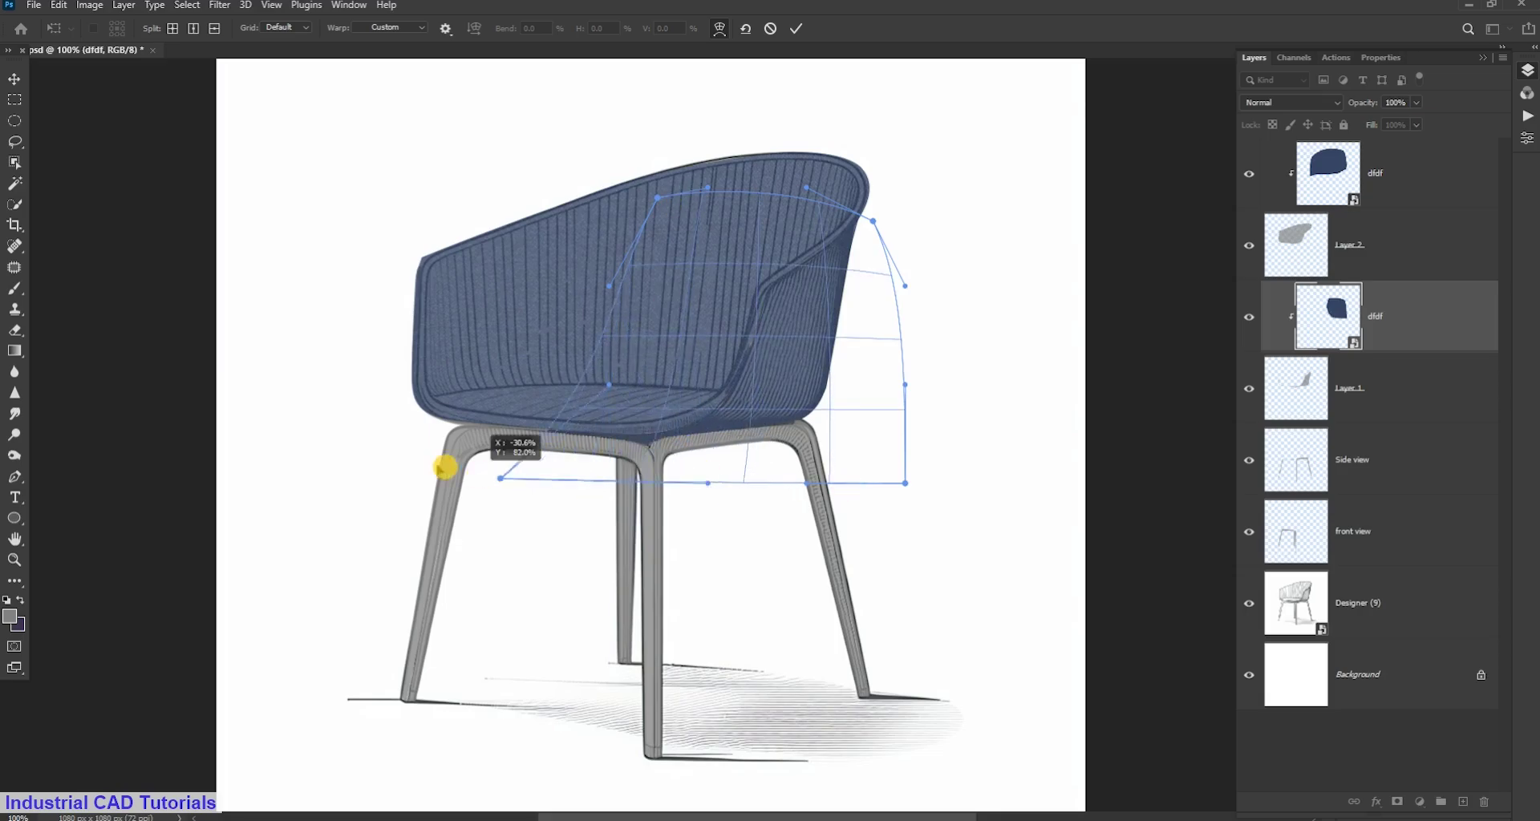
pyautogui.moveTo(871, 227); pyautogui.dragTo(901, 196)
pyautogui.press('Return')
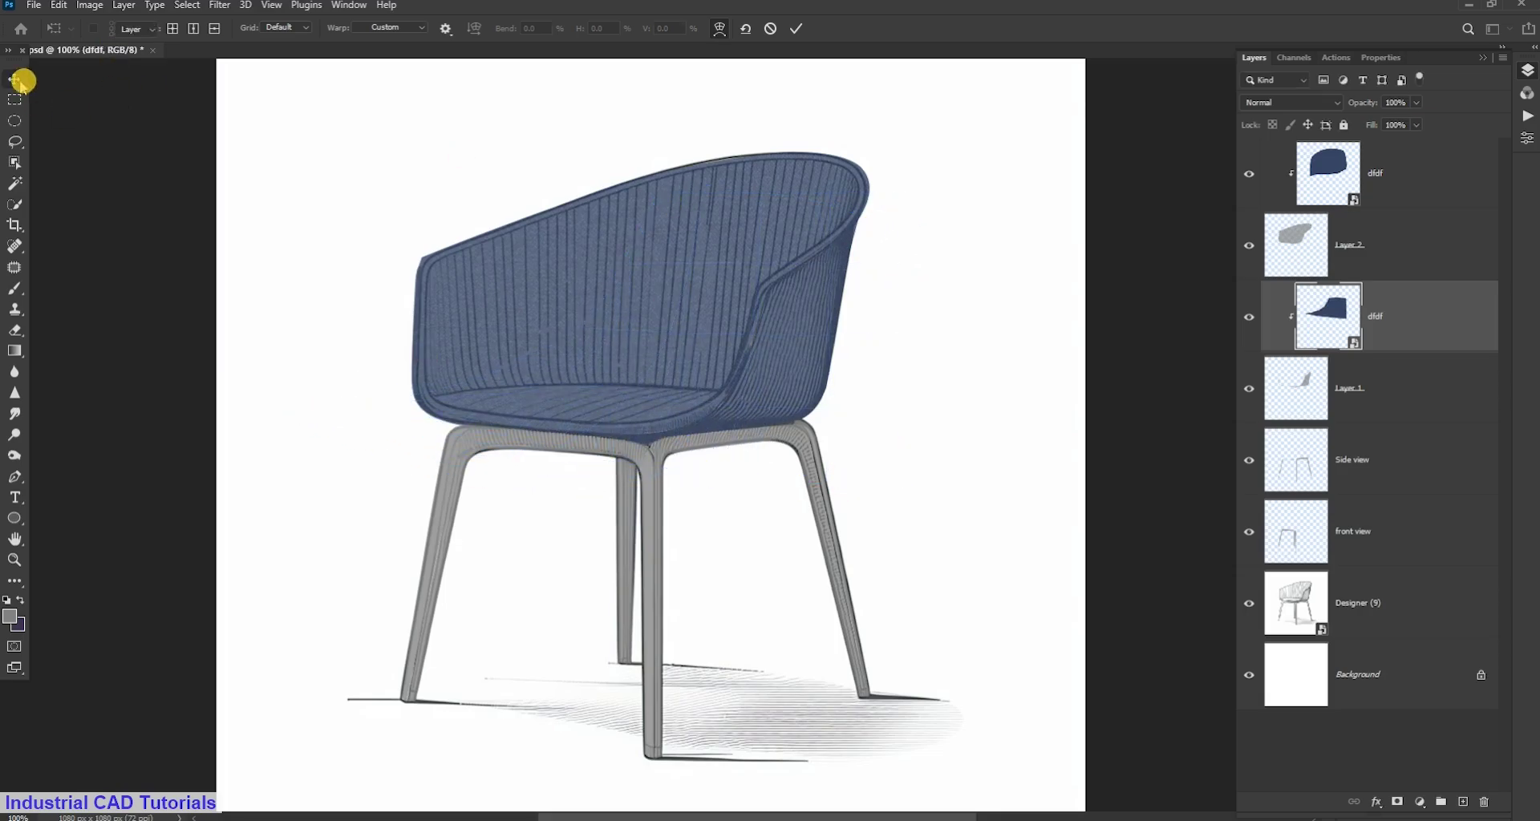
pyautogui.hotkey('ctrl', '1')
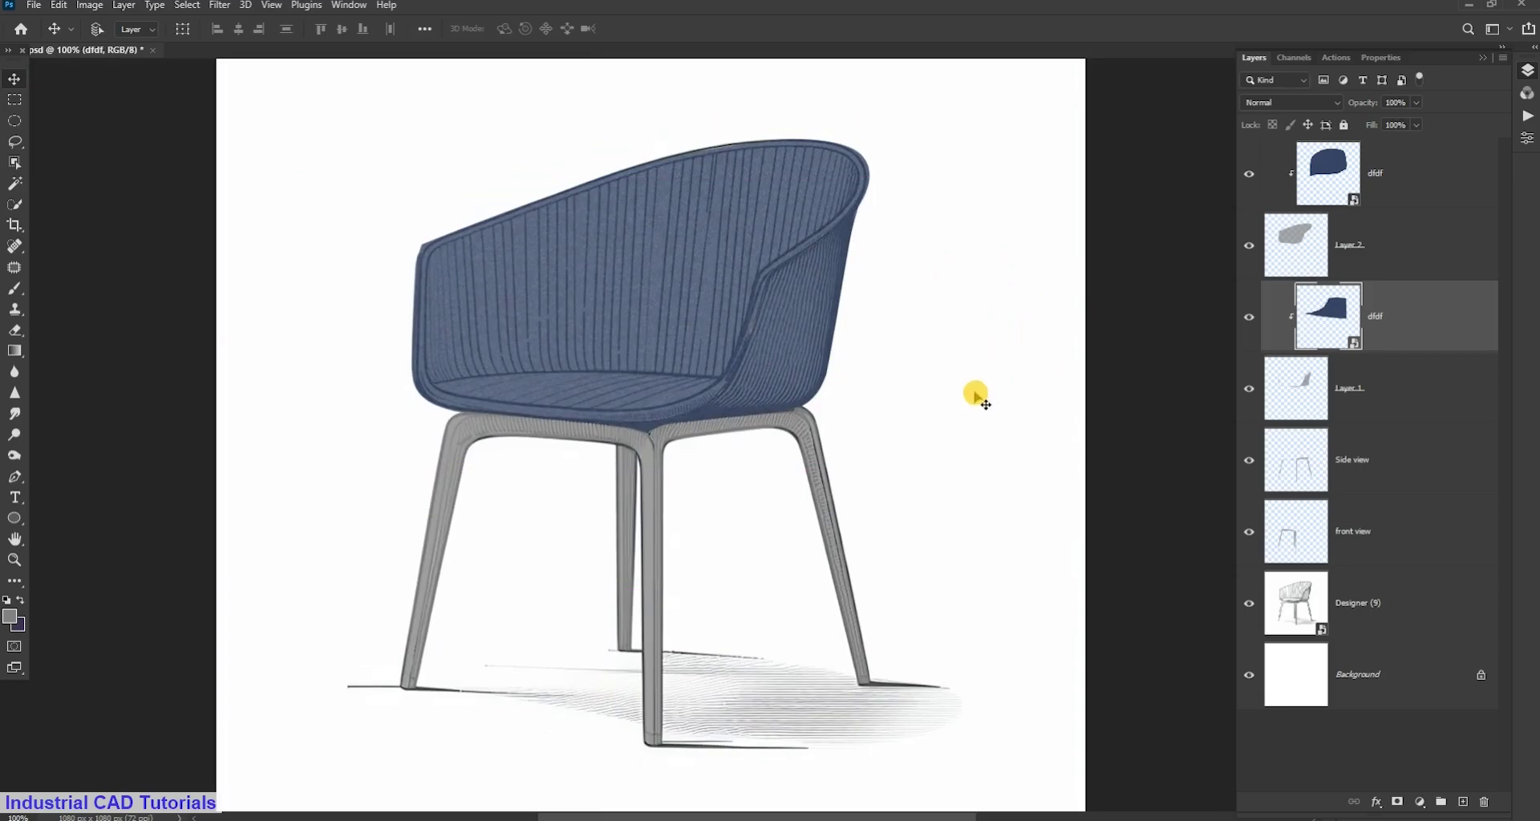
pyautogui.click(1301, 413)
# Place the embedded dfdfdf wood texture and move its layer below Layer 1
pyautogui.click(48, 6)
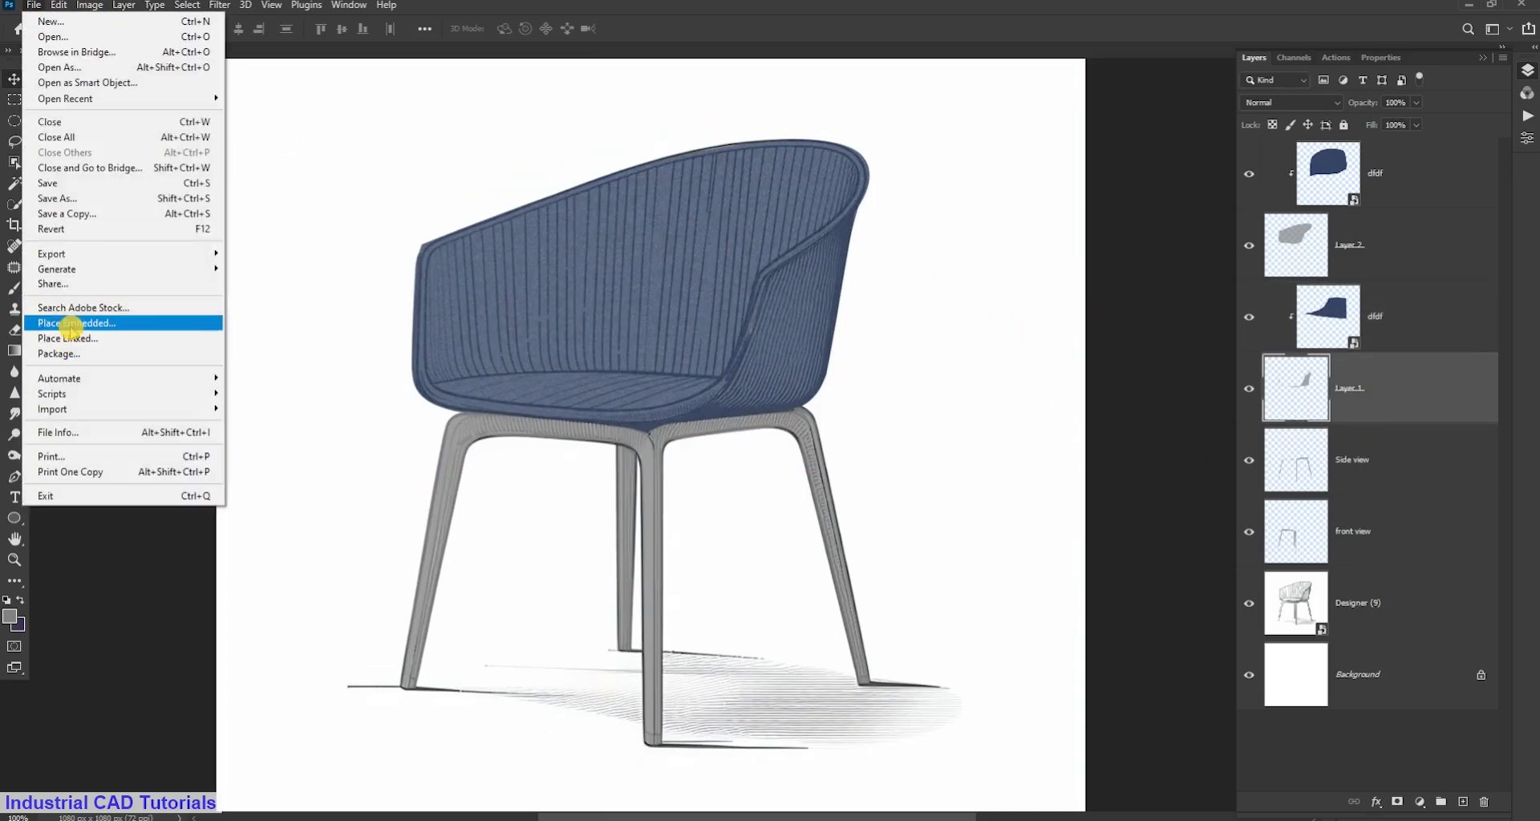
pyautogui.click(86, 316)
pyautogui.click(610, 152)
pyautogui.click(862, 354)
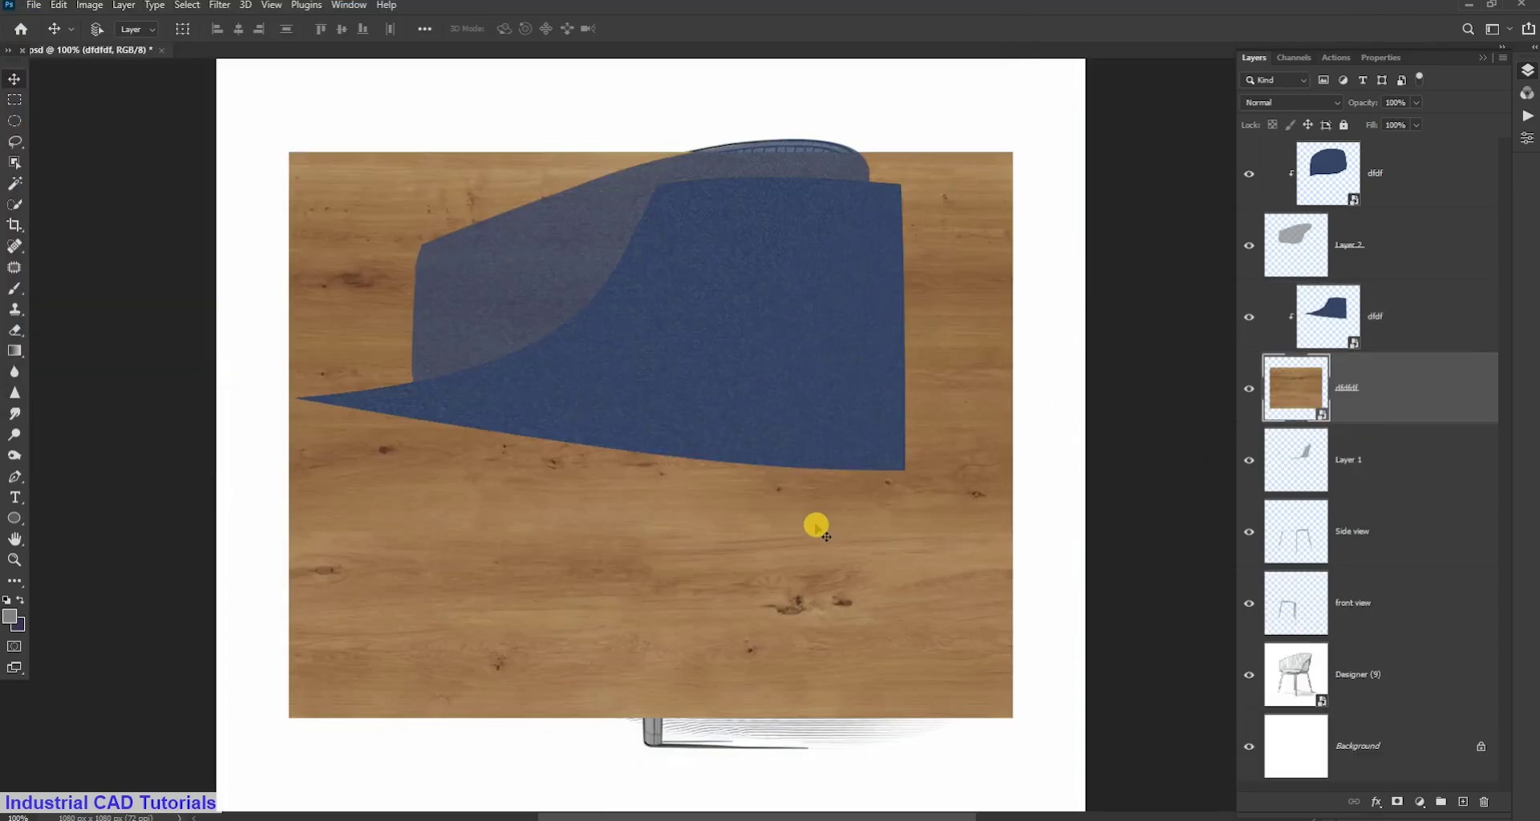
pyautogui.keyDown('alt'); pyautogui.click(1425, 426); pyautogui.keyUp('alt')
pyautogui.press('Return')
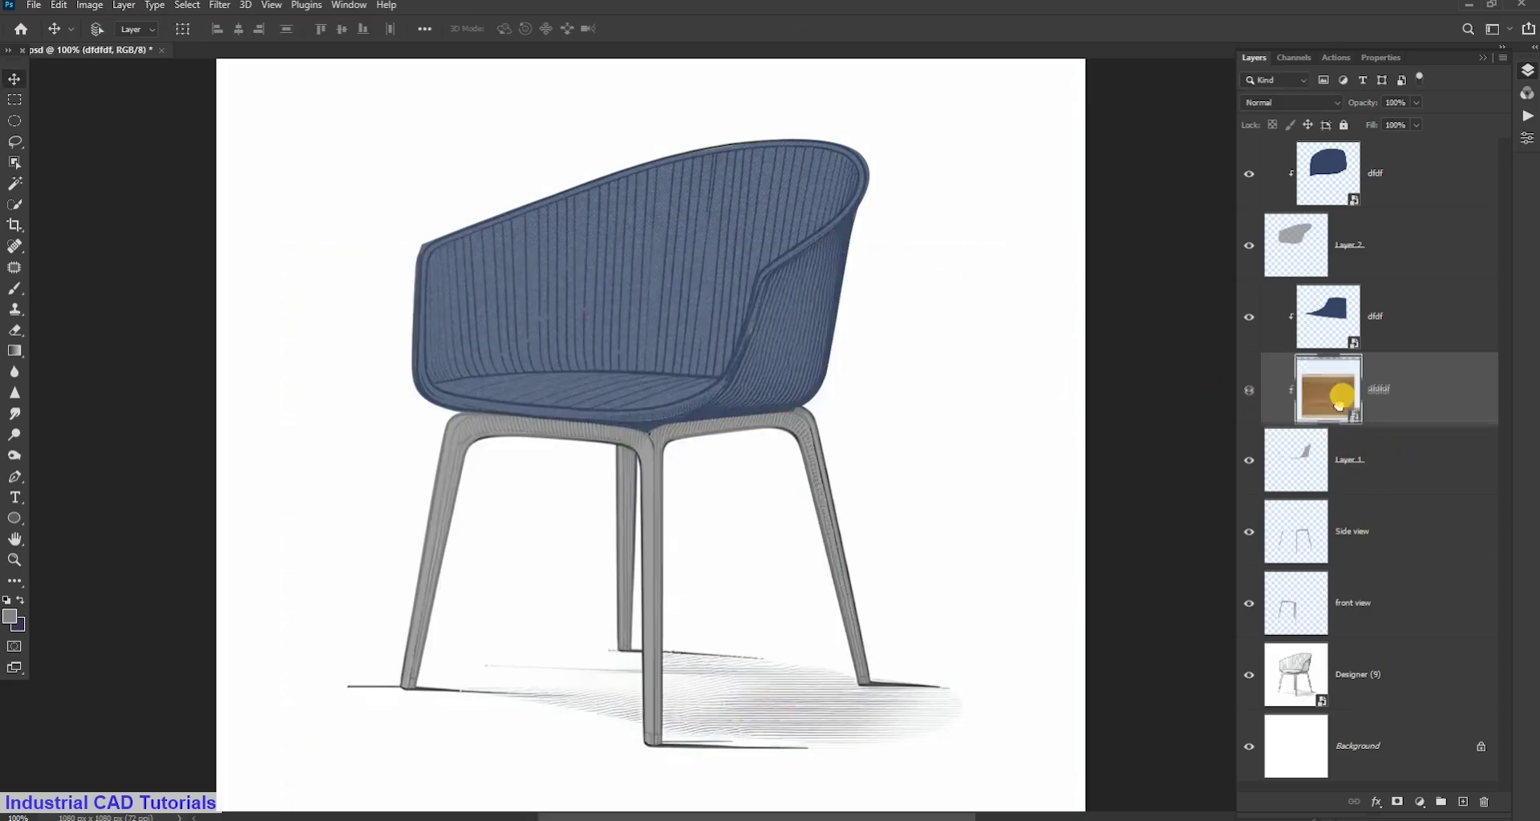
pyautogui.moveTo(1338, 405); pyautogui.dragTo(1334, 501)
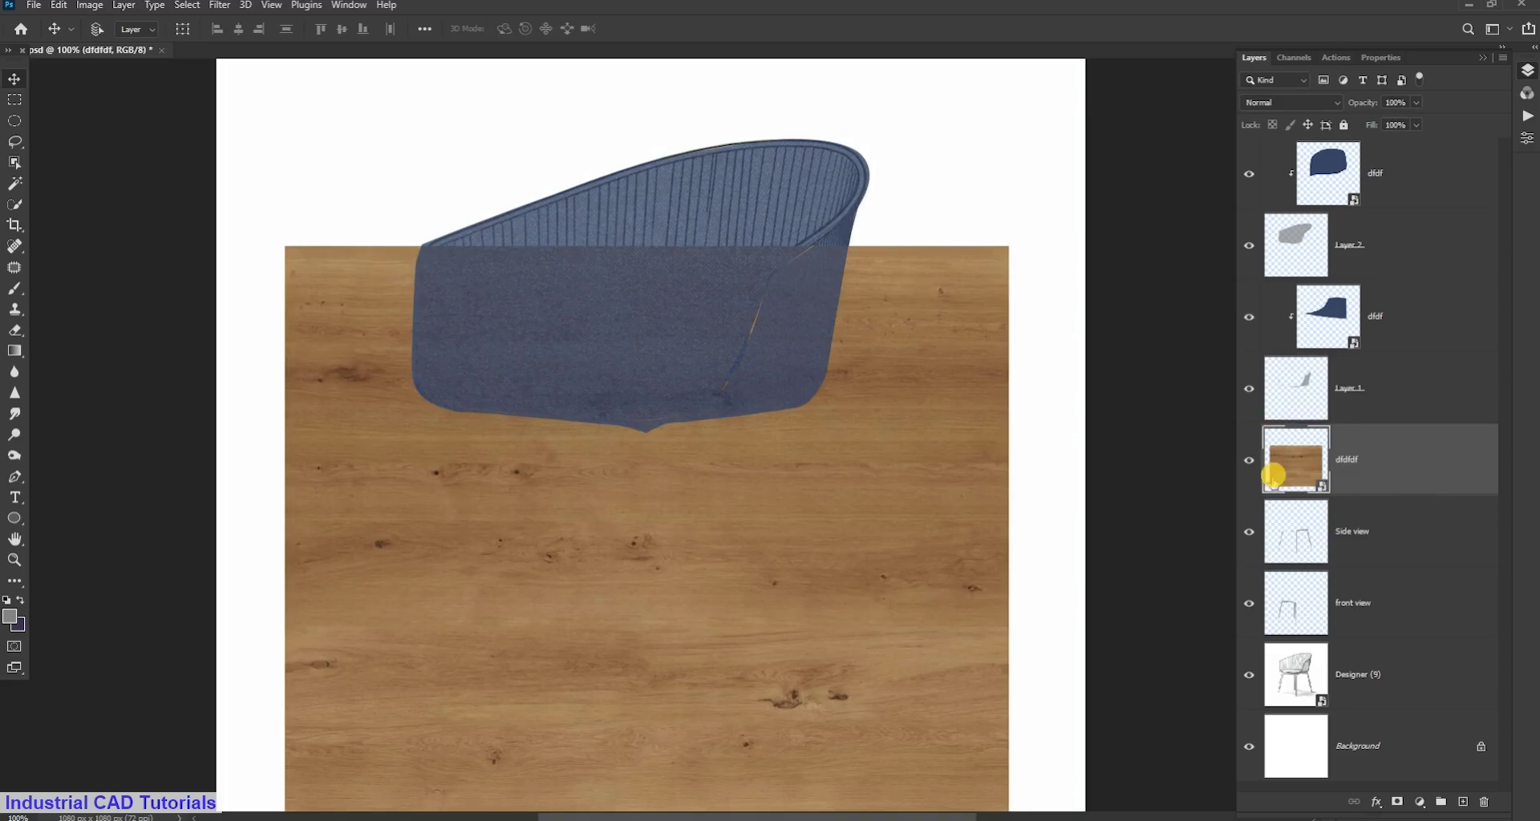
# Clip the wood to the Side view legs and add a copy clipped to front view
pyautogui.hotkey('ctrl', 'alt', 'g')
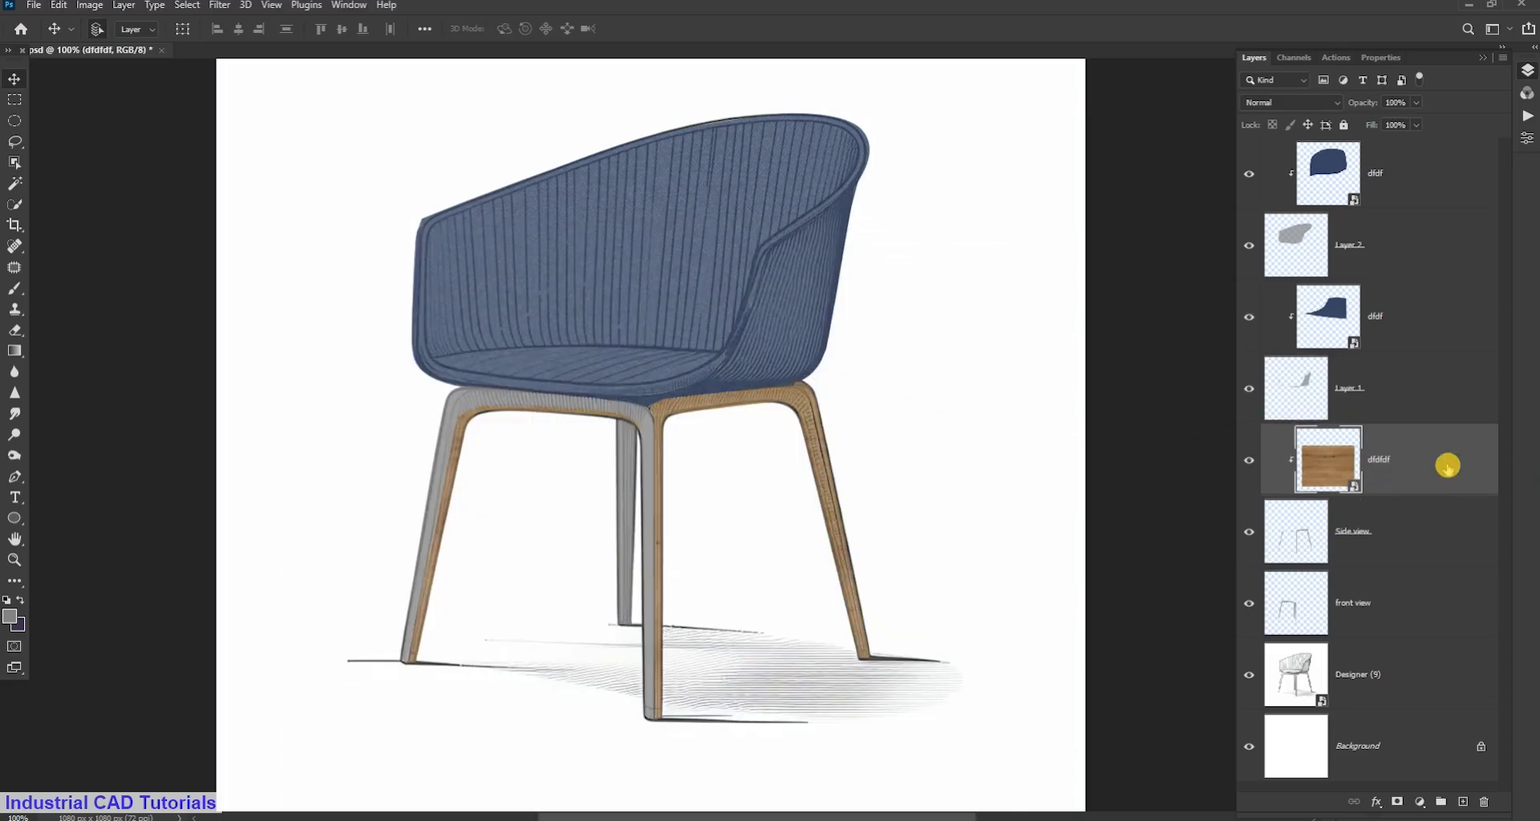
pyautogui.click(1411, 603)
pyautogui.hotkey('ctrl', 'v')
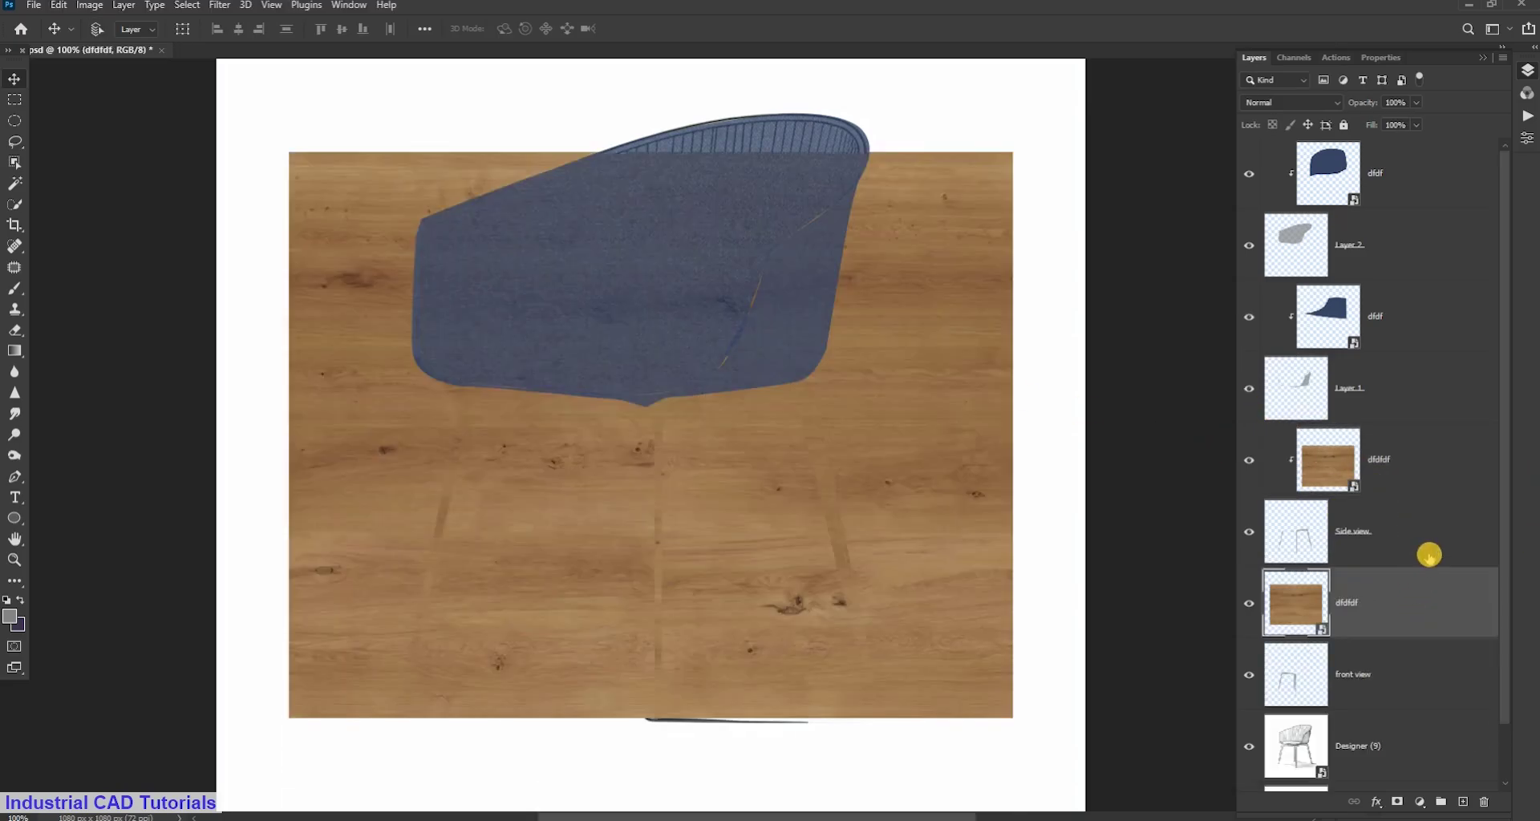
pyautogui.keyDown('alt'); pyautogui.click(1443, 639); pyautogui.keyUp('alt')
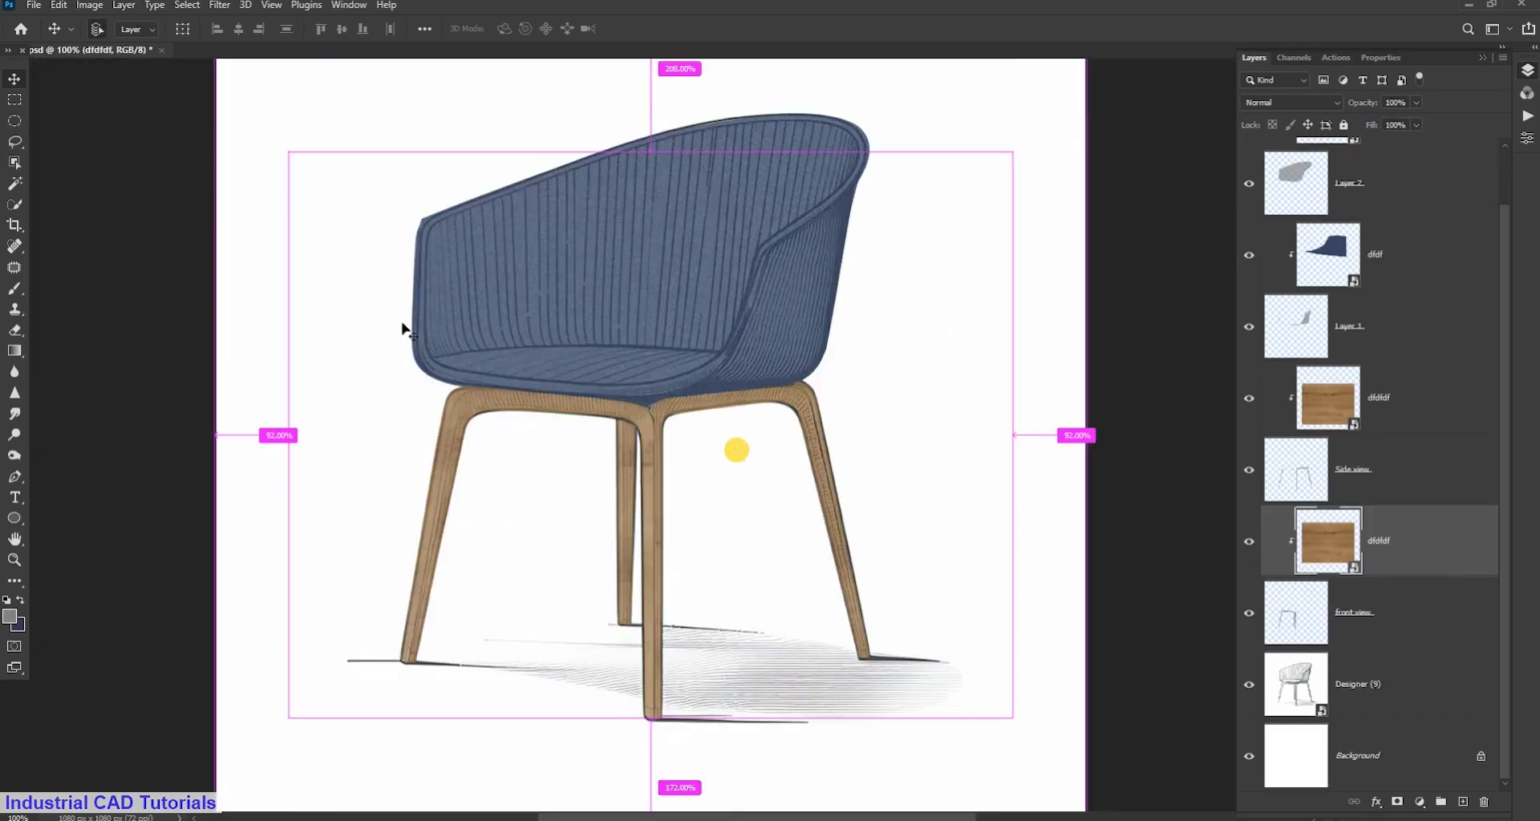
# Nudge the wood texture into place on the chair legs and check it zoomed
pyautogui.moveTo(736, 452); pyautogui.dragTo(796, 413)
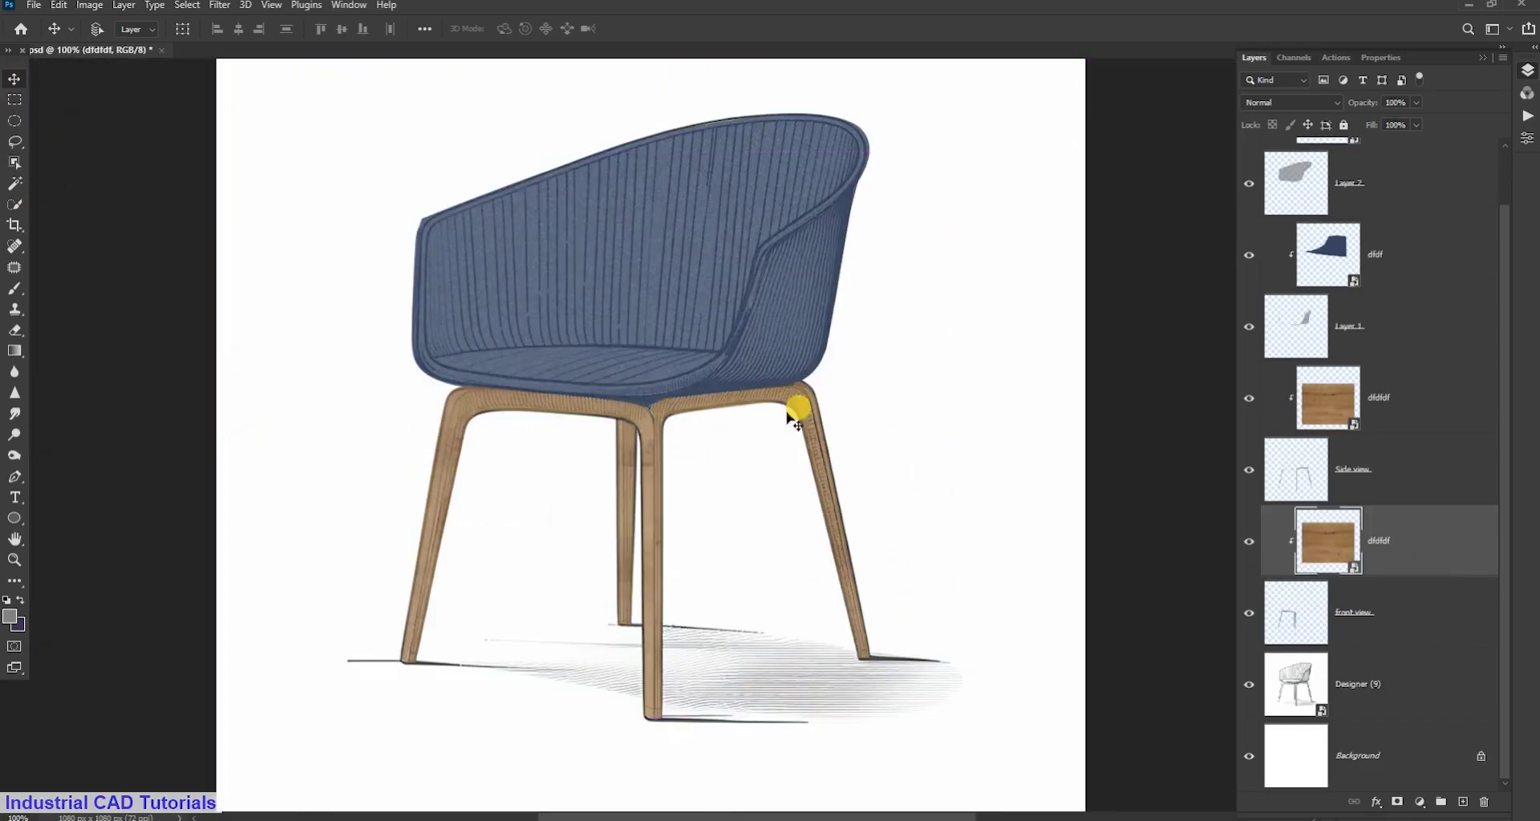
pyautogui.hotkey('ctrl', '-')
pyautogui.hotkey('ctrl', '+')
pyautogui.hotkey('ctrl', '+')
pyautogui.hotkey('ctrl', '+')
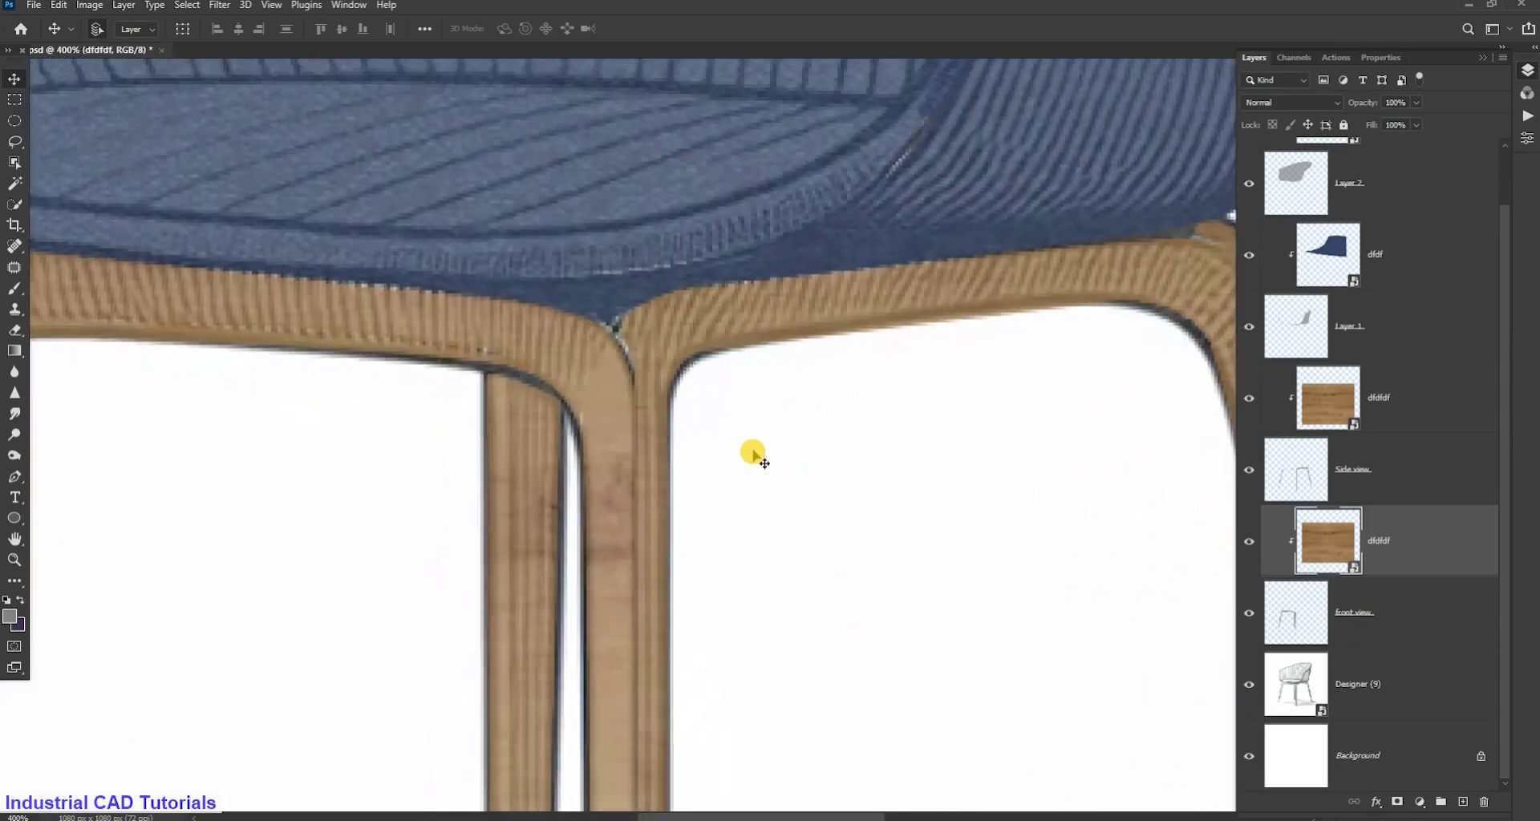
pyautogui.hotkey('ctrl', '-')
pyautogui.hotkey('ctrl', '-')
pyautogui.hotkey('ctrl', '-')
pyautogui.hotkey('ctrl', '+')
pyautogui.hotkey('ctrl', '+')
pyautogui.press('s')
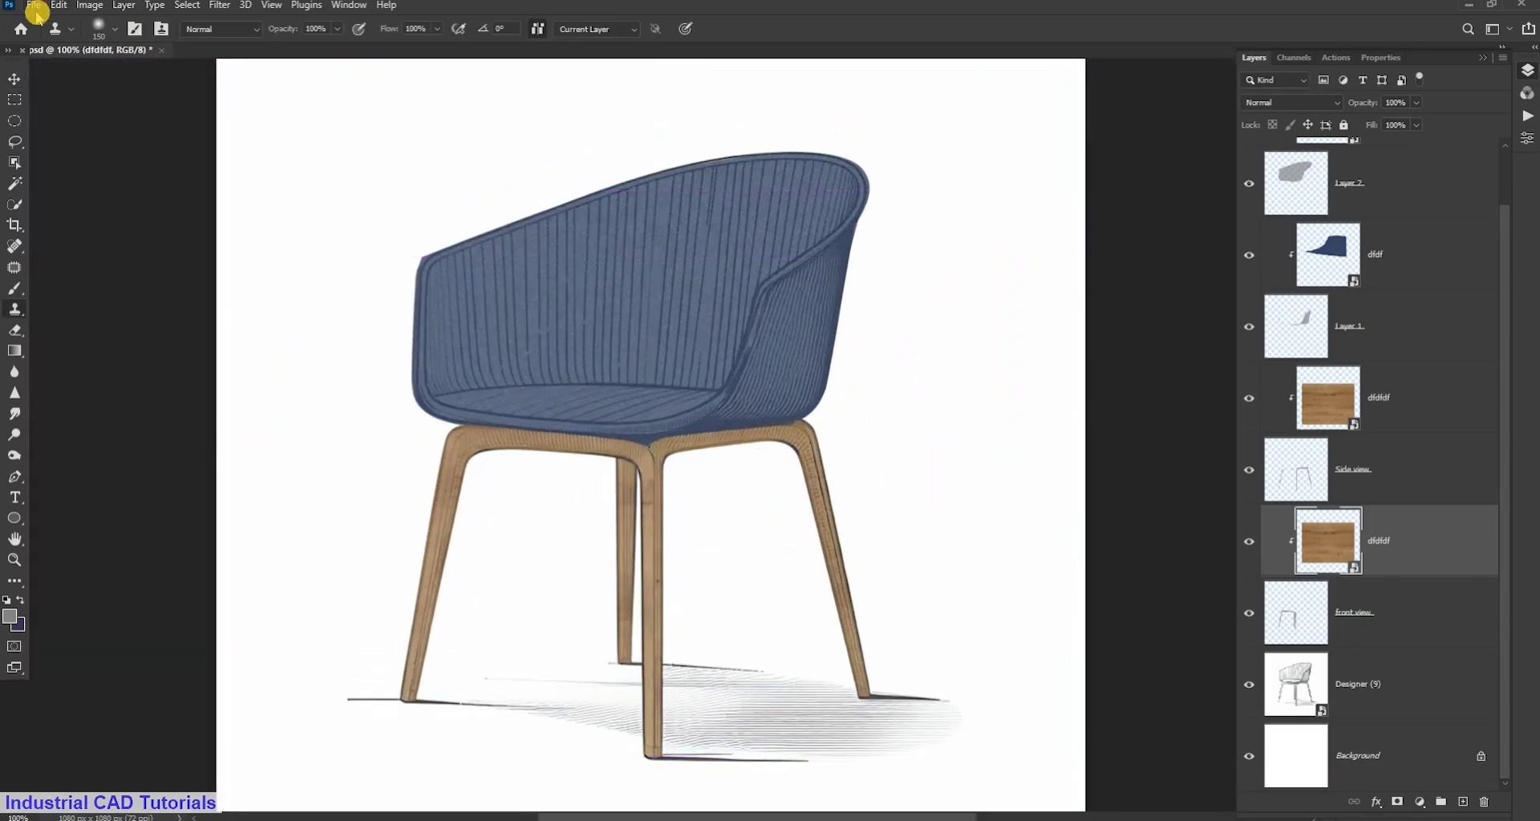
# Open the Designer (9).jpeg sketch as a second document beside the chair
pyautogui.click(36, 8)
pyautogui.click(64, 48)
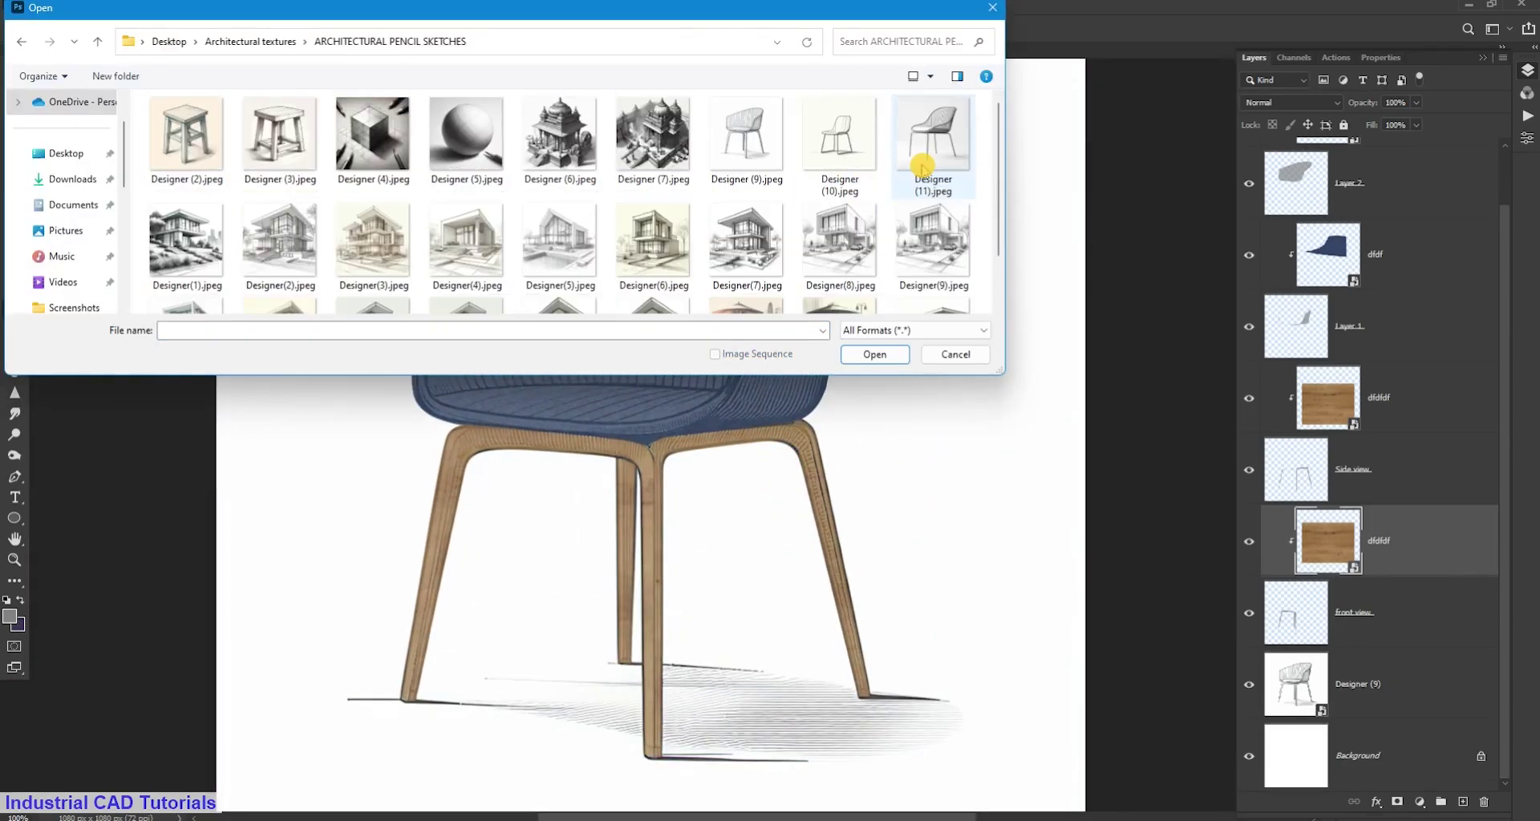
pyautogui.click(746, 136)
pyautogui.click(874, 354)
pyautogui.click(88, 49)
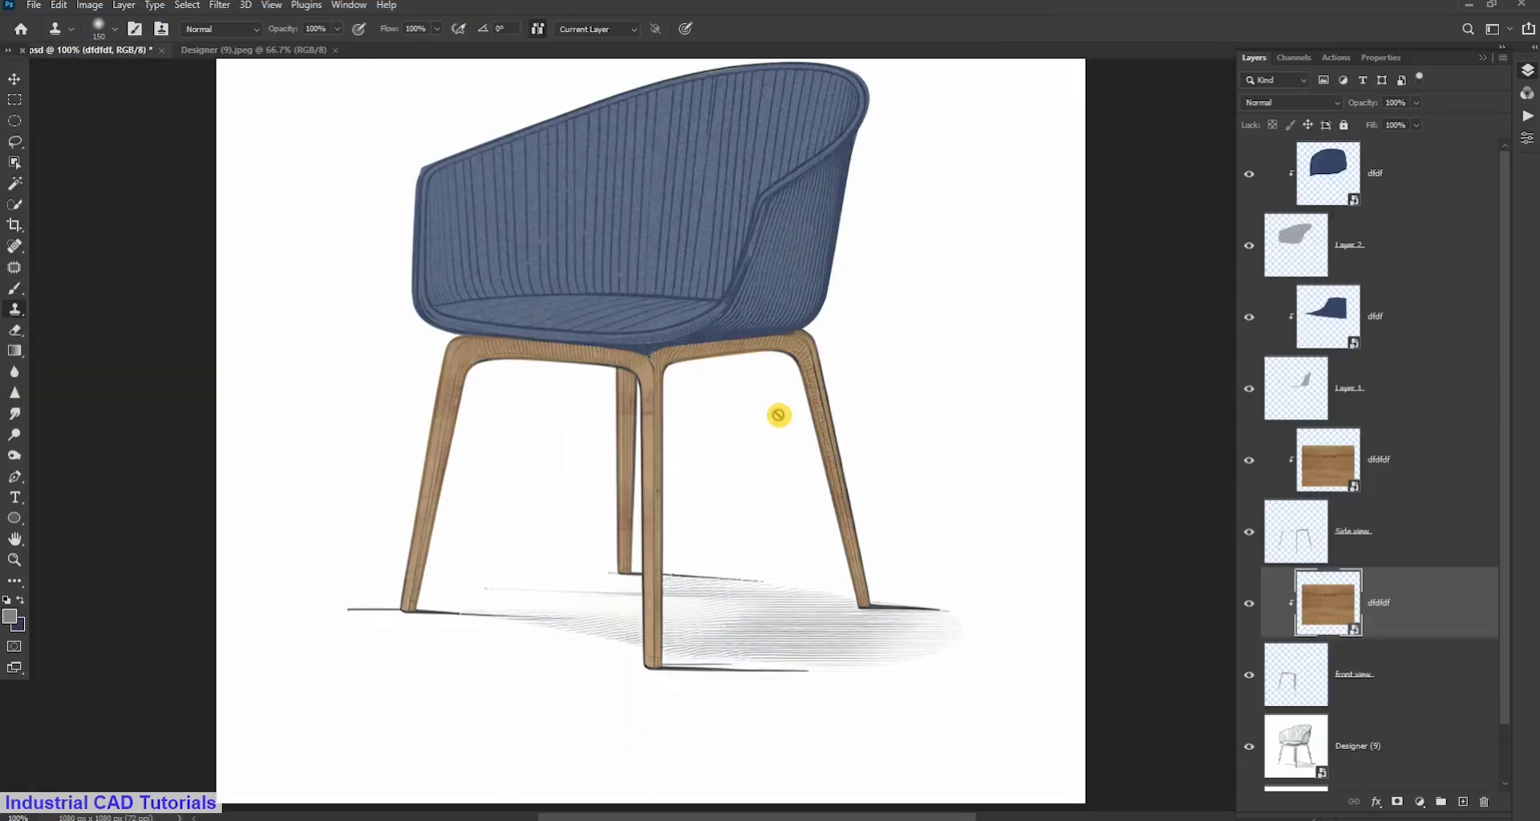
pyautogui.scroll(1, 779, 415)
pyautogui.scroll(-2, 1239, 473)
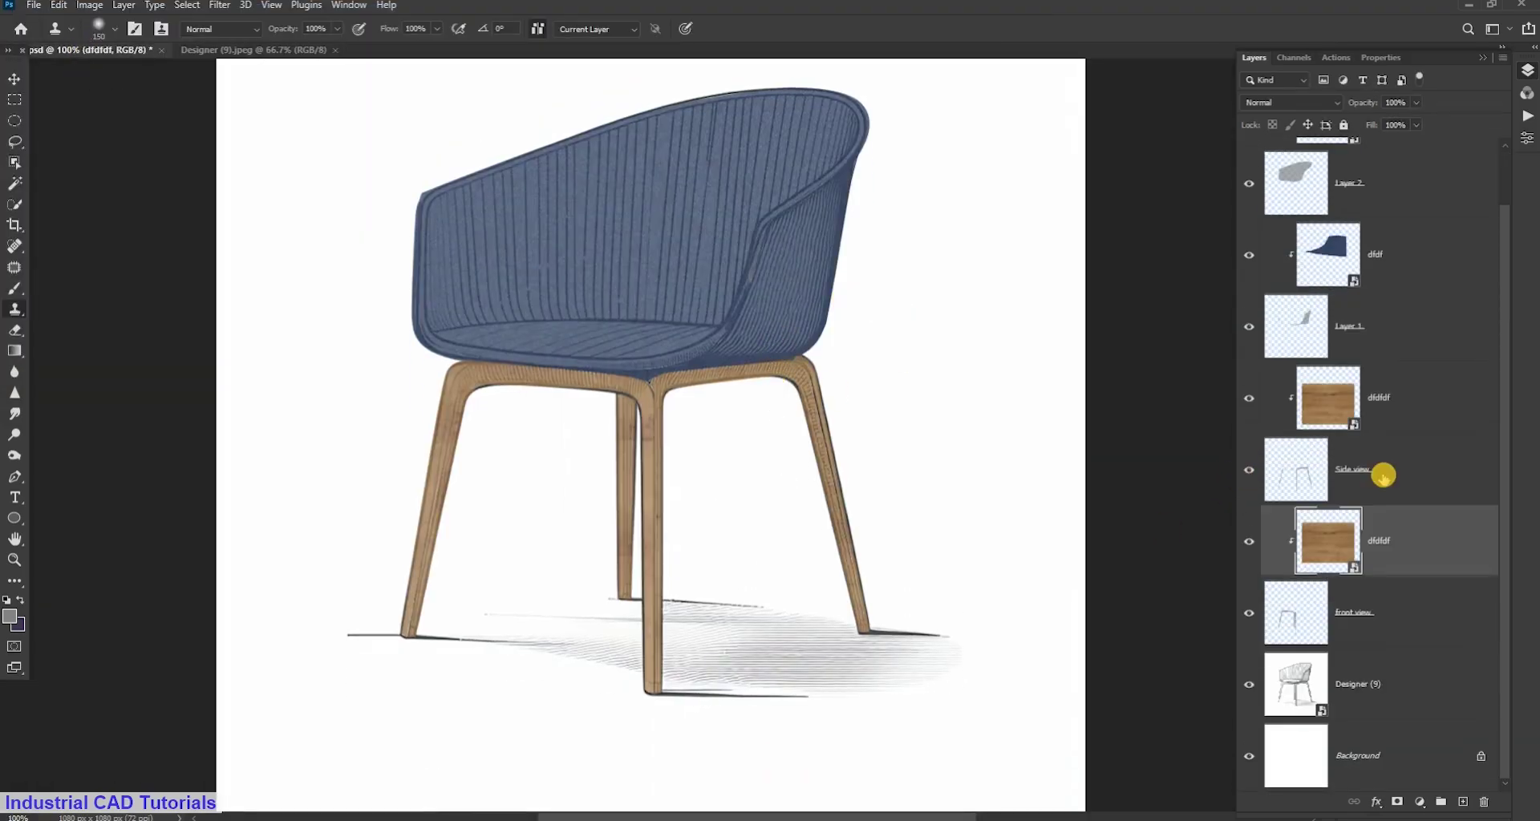
pyautogui.scroll(1, 1382, 477)
# Compare the reference sketch with the chair and dismiss the clone-stamp error
pyautogui.click(248, 50)
pyautogui.hotkey('ctrl', 'Tab')
pyautogui.click(539, 244)
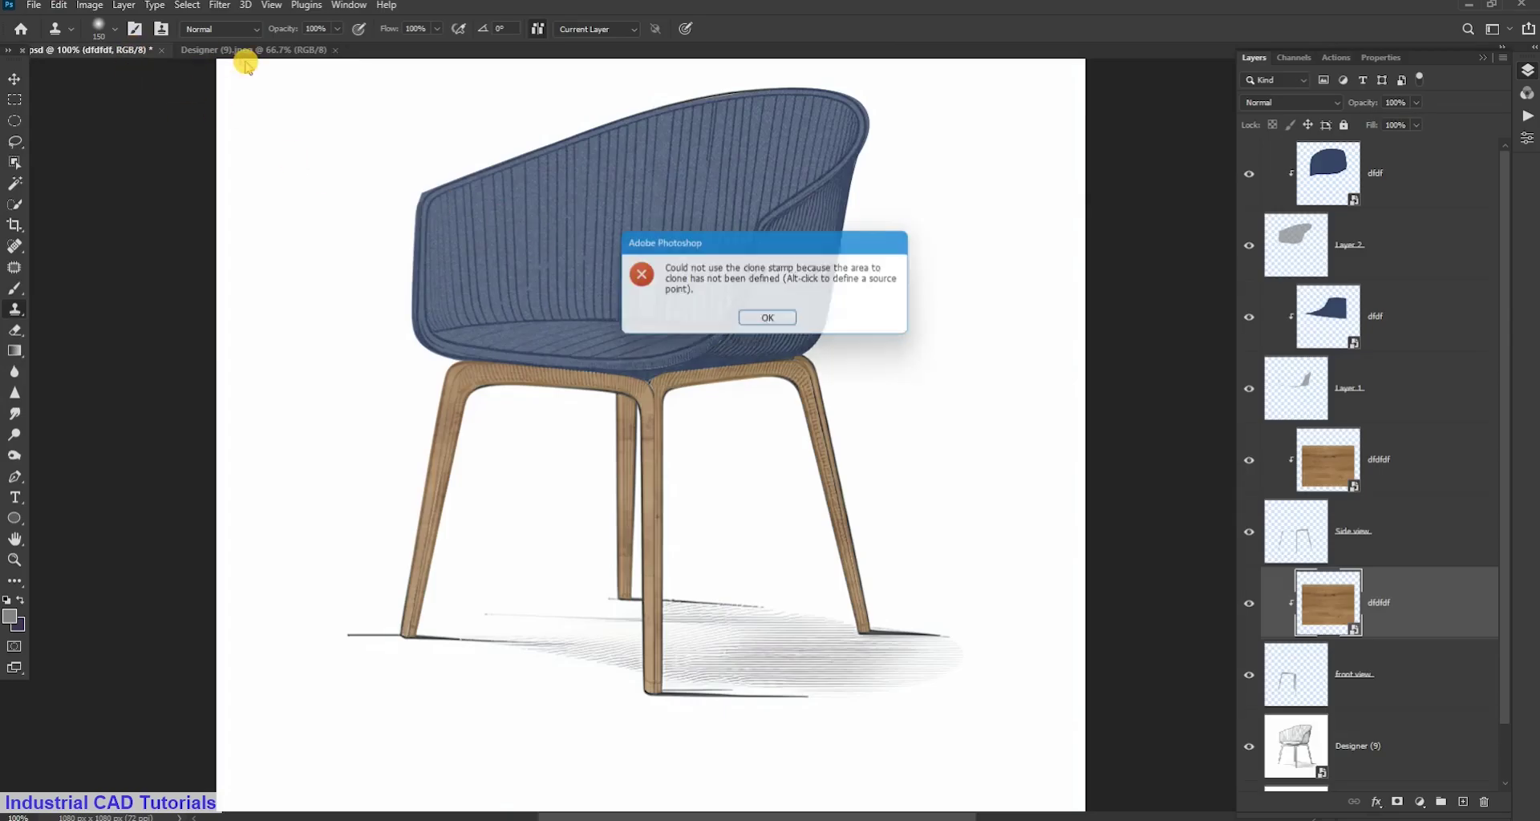
pyautogui.click(782, 317)
pyautogui.click(213, 50)
pyautogui.click(122, 50)
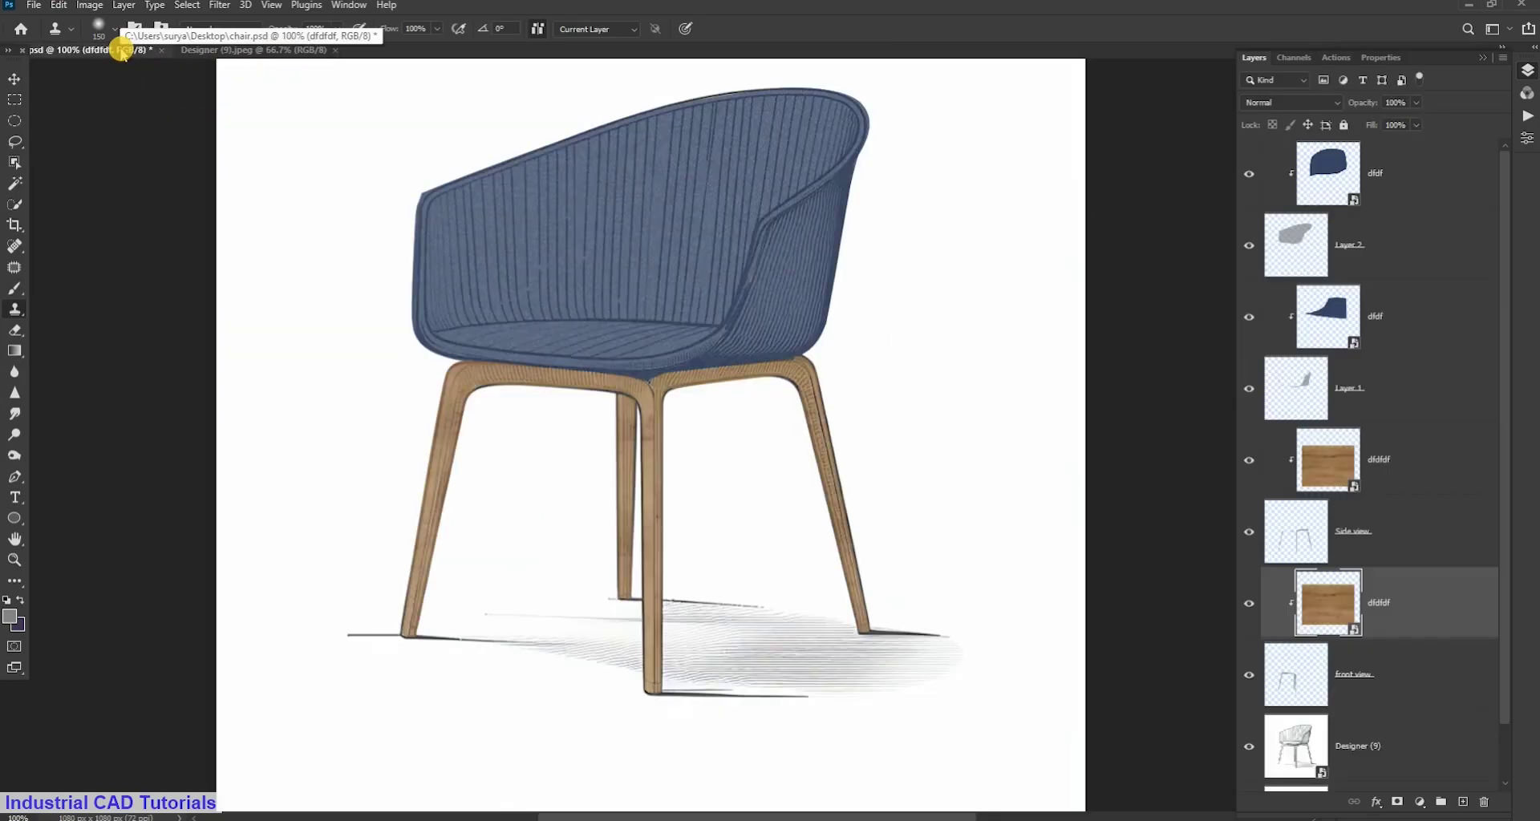
# Check the leg wood texture and Layer 1 by hiding them, then select the dfdf shell layer
pyautogui.hotkey('ctrl', 'Tab')
pyautogui.hotkey('ctrl', 'Tab')
pyautogui.scroll(2, 853, 240)
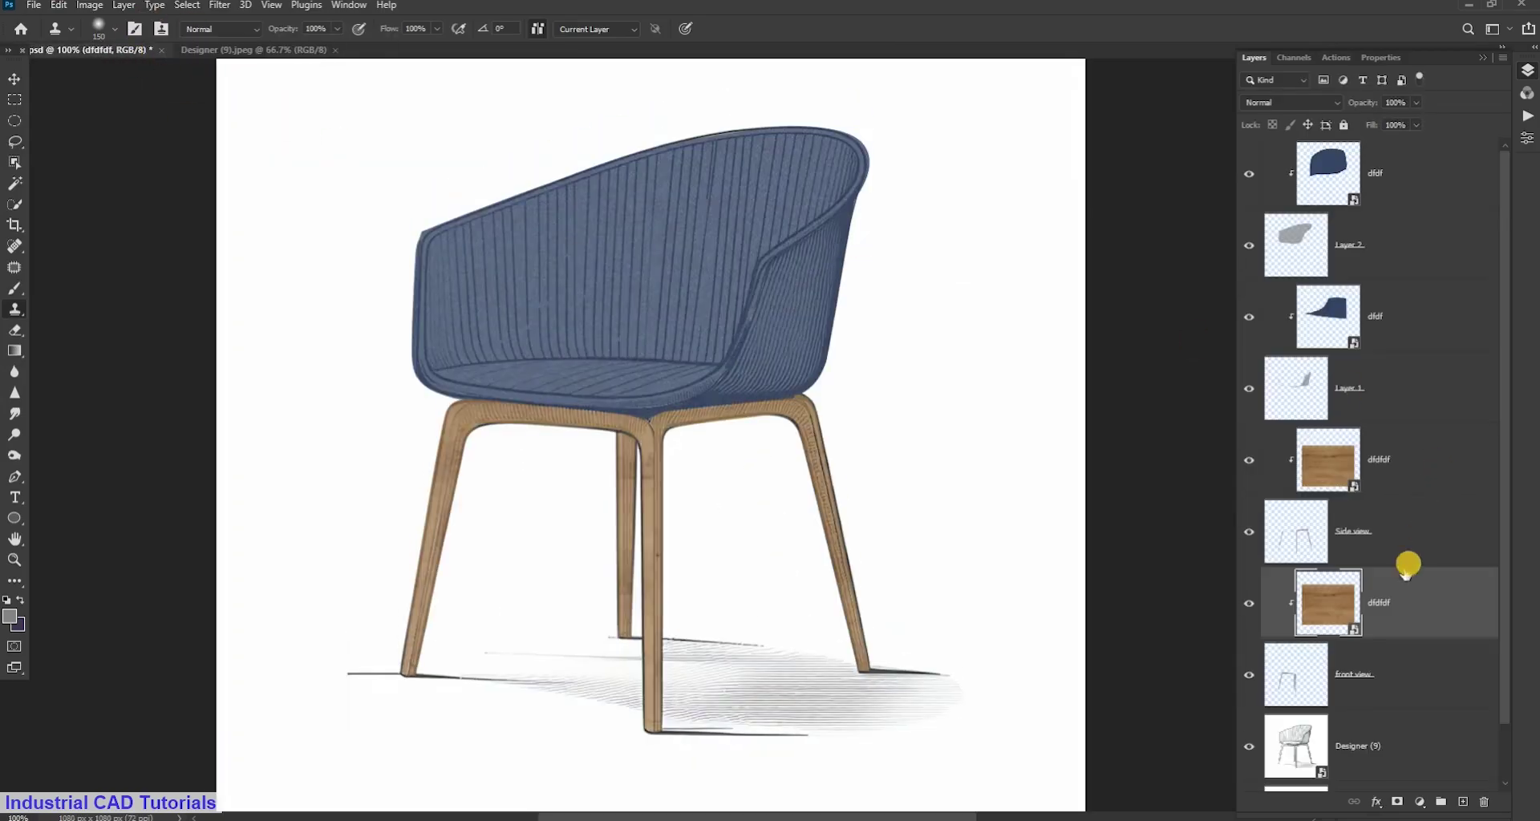
pyautogui.click(1249, 603)
pyautogui.click(1249, 388)
pyautogui.click(1250, 388)
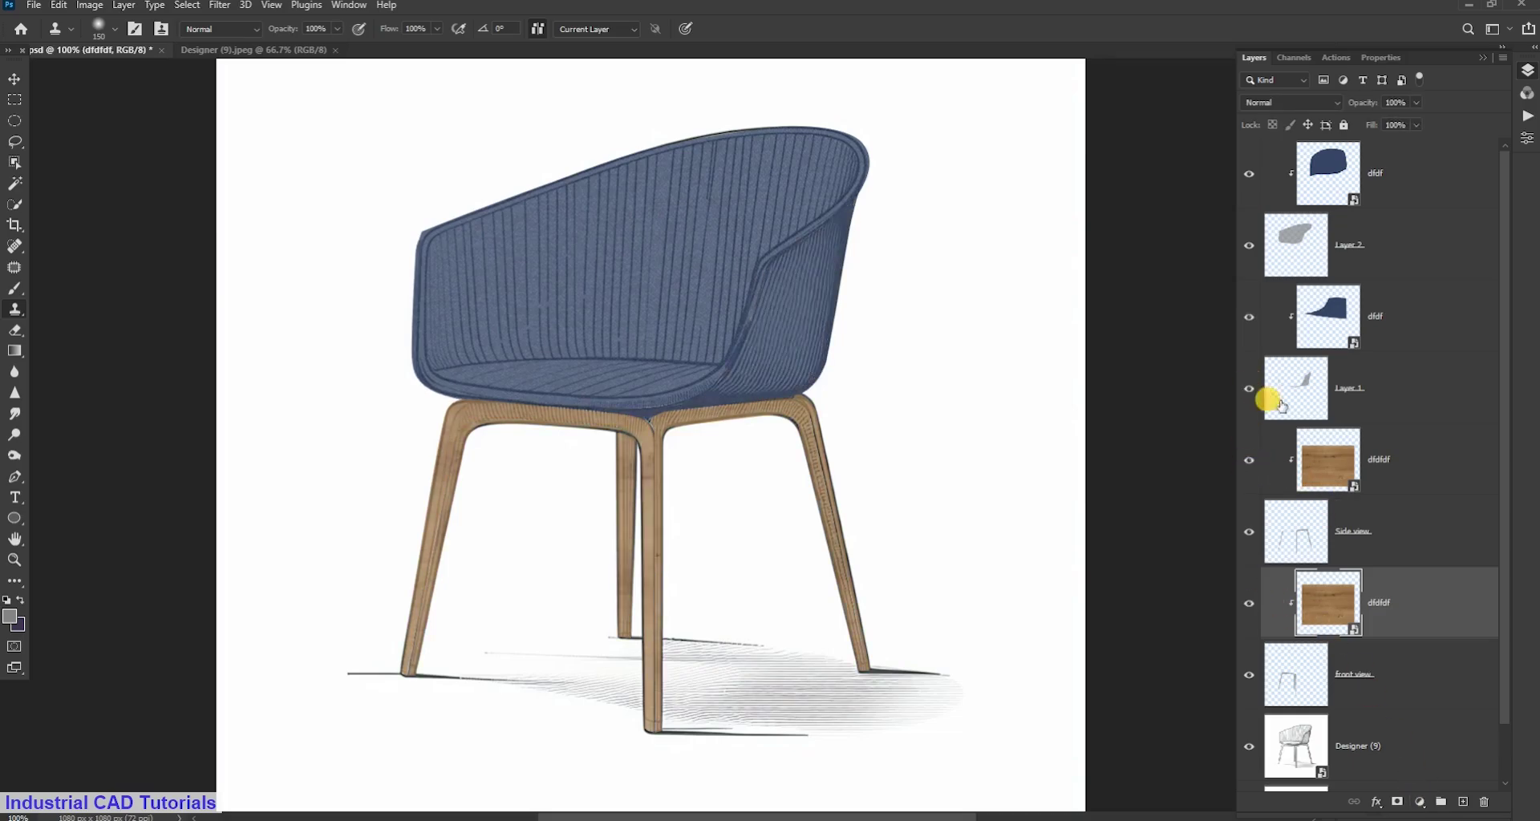
pyautogui.click(1377, 320)
# Add a Hue/Saturation adjustment clipped to the dfdf seat shell, clearing clone-stamp errors
pyautogui.click(1420, 802)
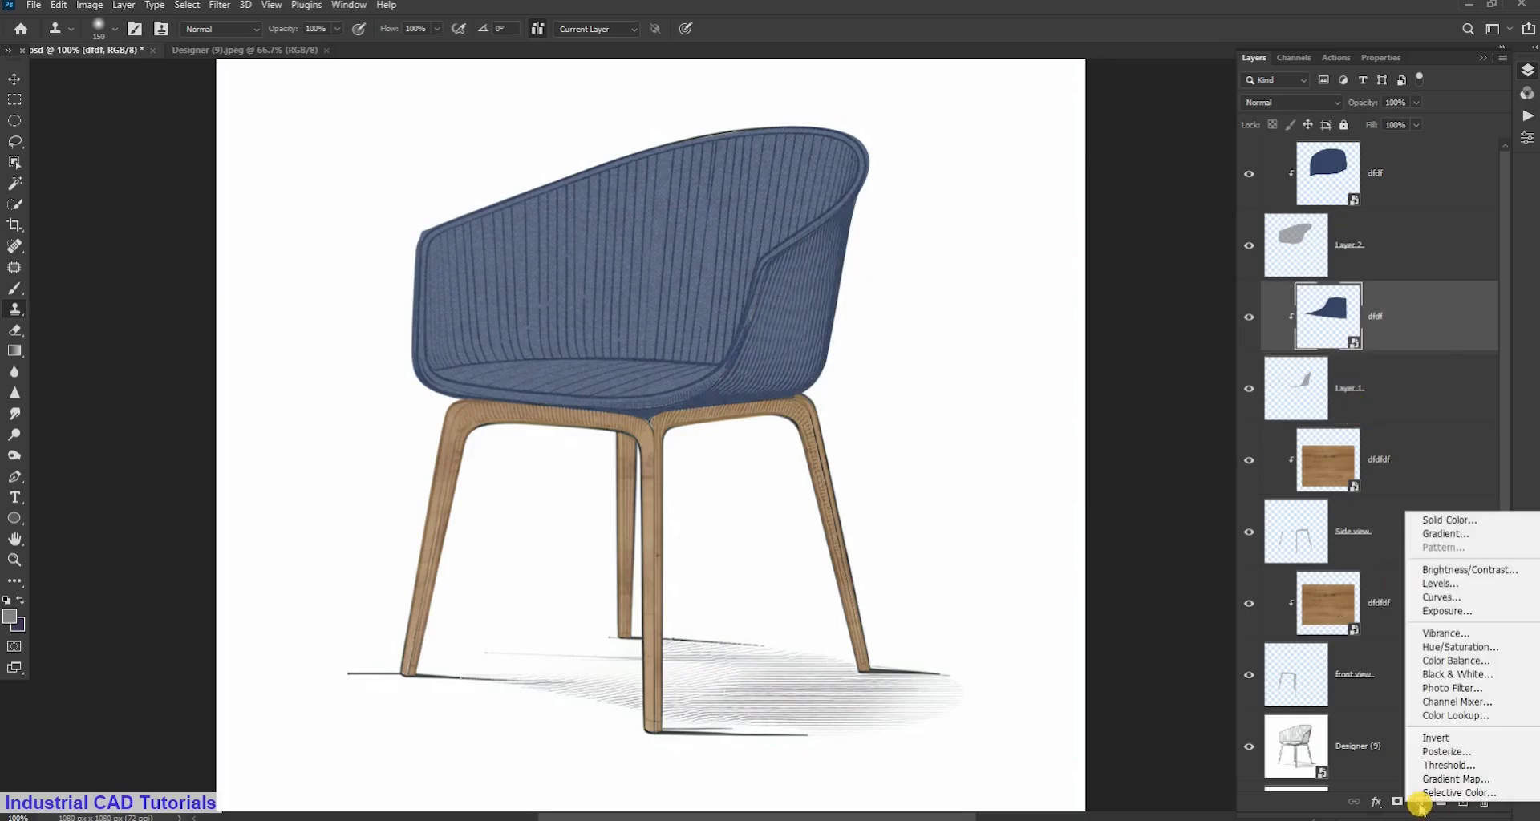
pyautogui.click(1458, 648)
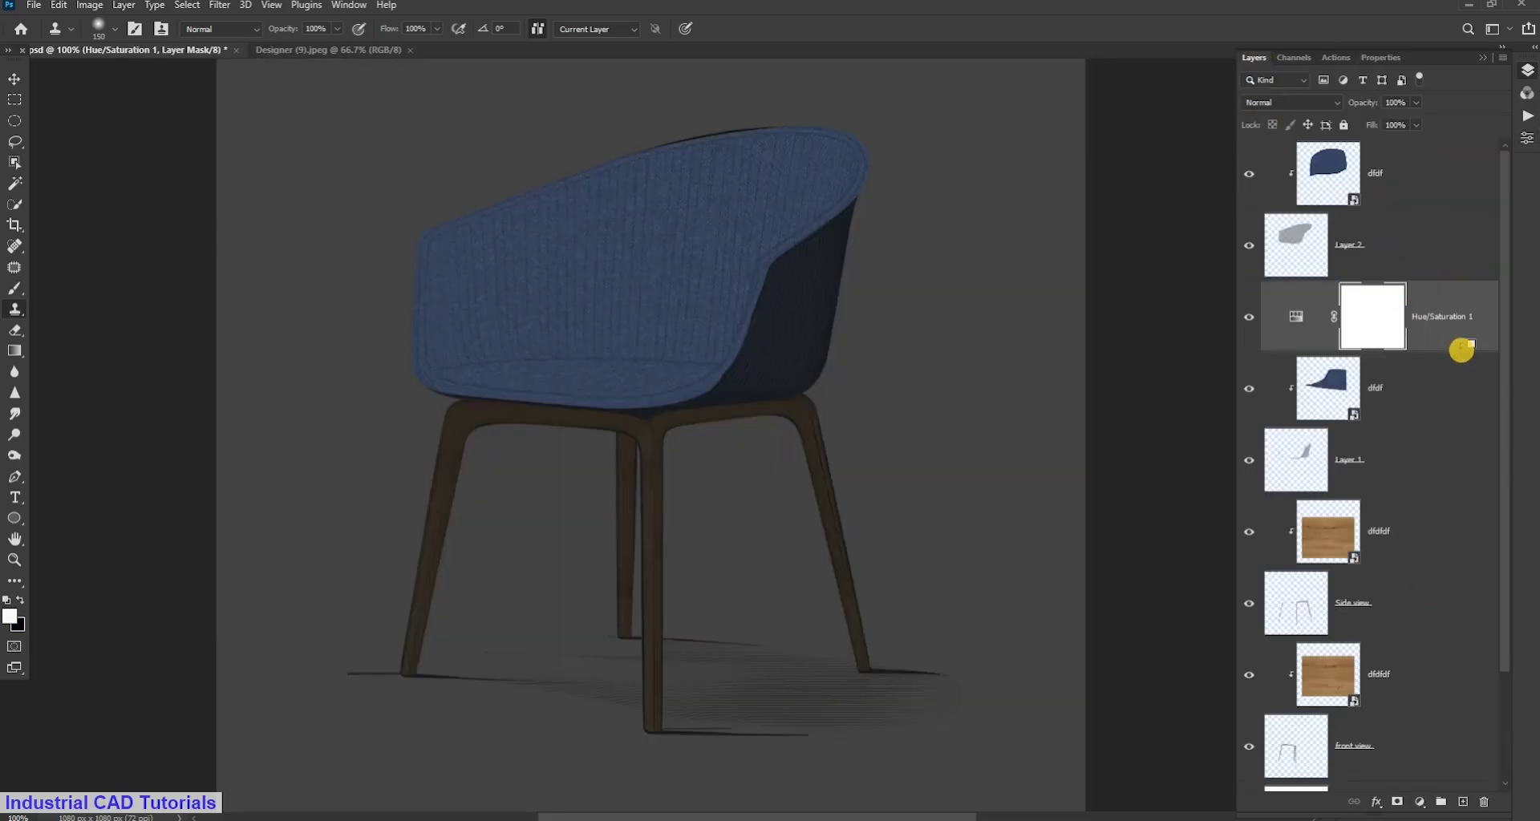
pyautogui.keyDown('alt'); pyautogui.click(1461, 350); pyautogui.keyUp('alt')
pyautogui.click(810, 344)
pyautogui.click(770, 321)
pyautogui.click(14, 608)
pyautogui.click(810, 343)
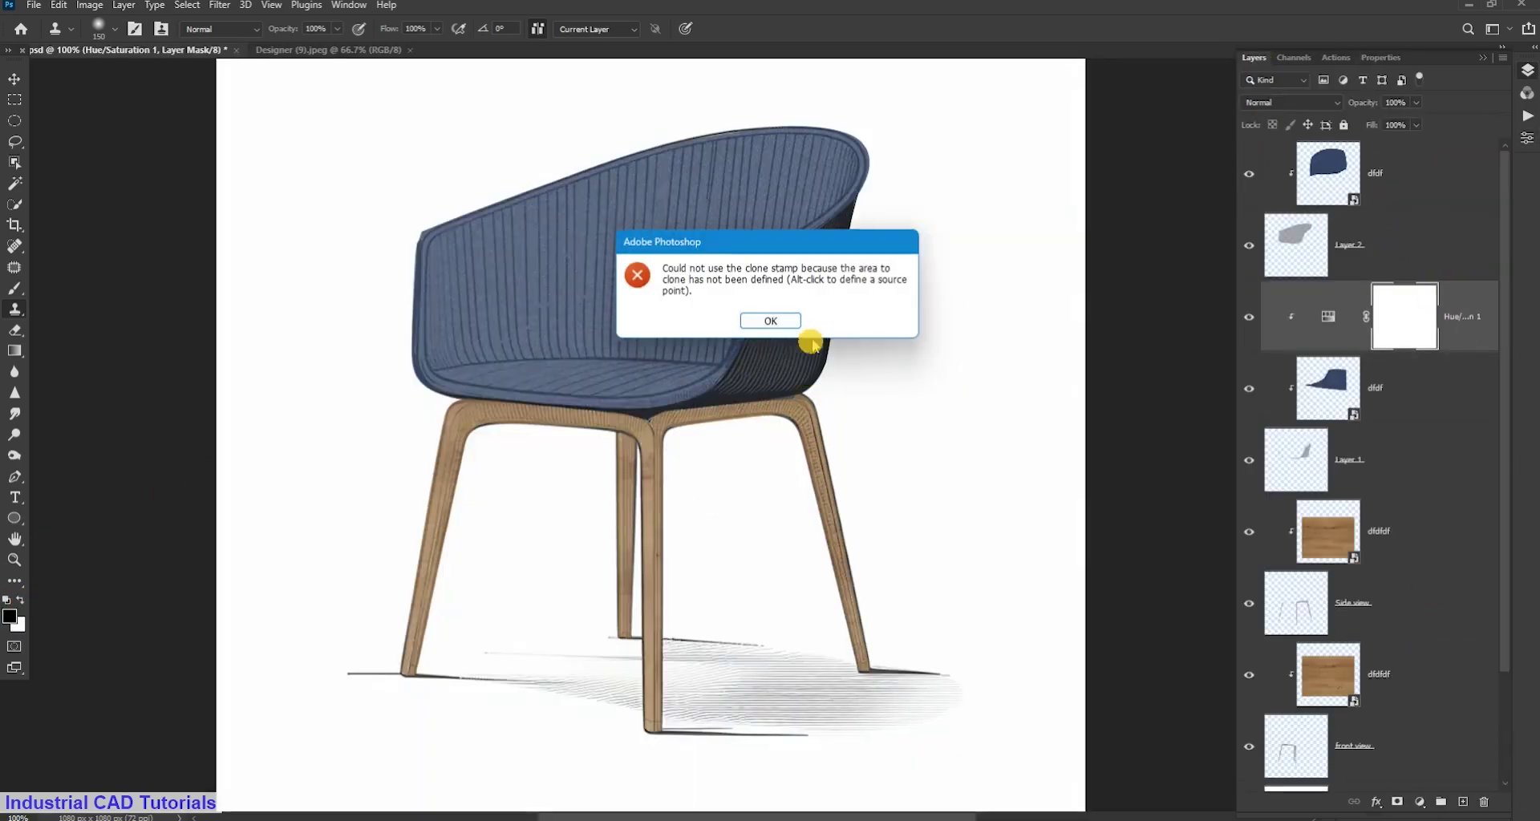
pyautogui.click(779, 324)
pyautogui.click(1328, 317)
pyautogui.click(798, 324)
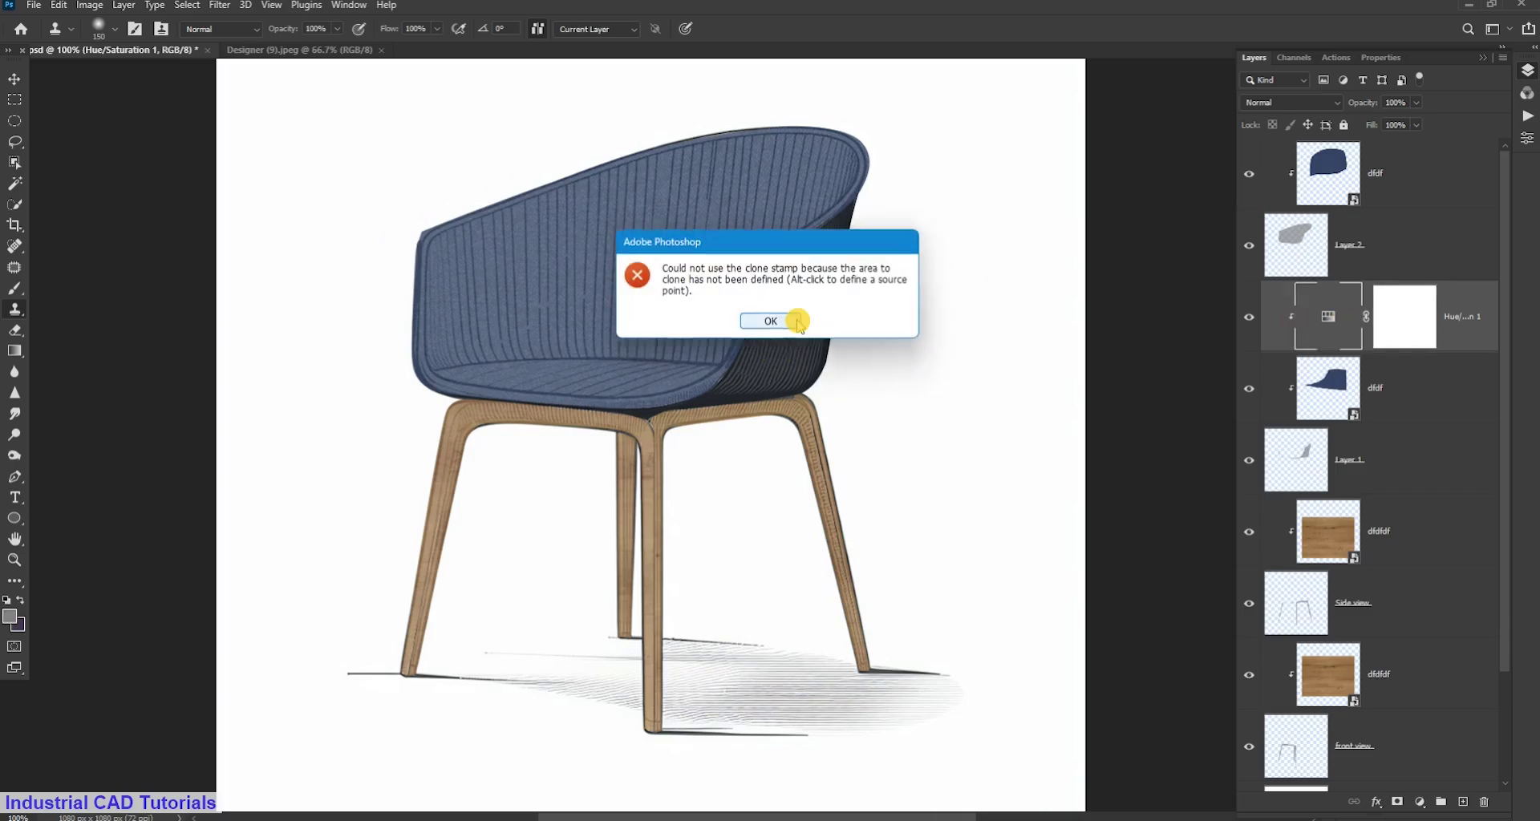
pyautogui.click(798, 321)
# Choose a brush-type tool, close the rasterize error, and toggle the seat shell's visibility to compare
pyautogui.click(15, 289)
pyautogui.rightClick(15, 288)
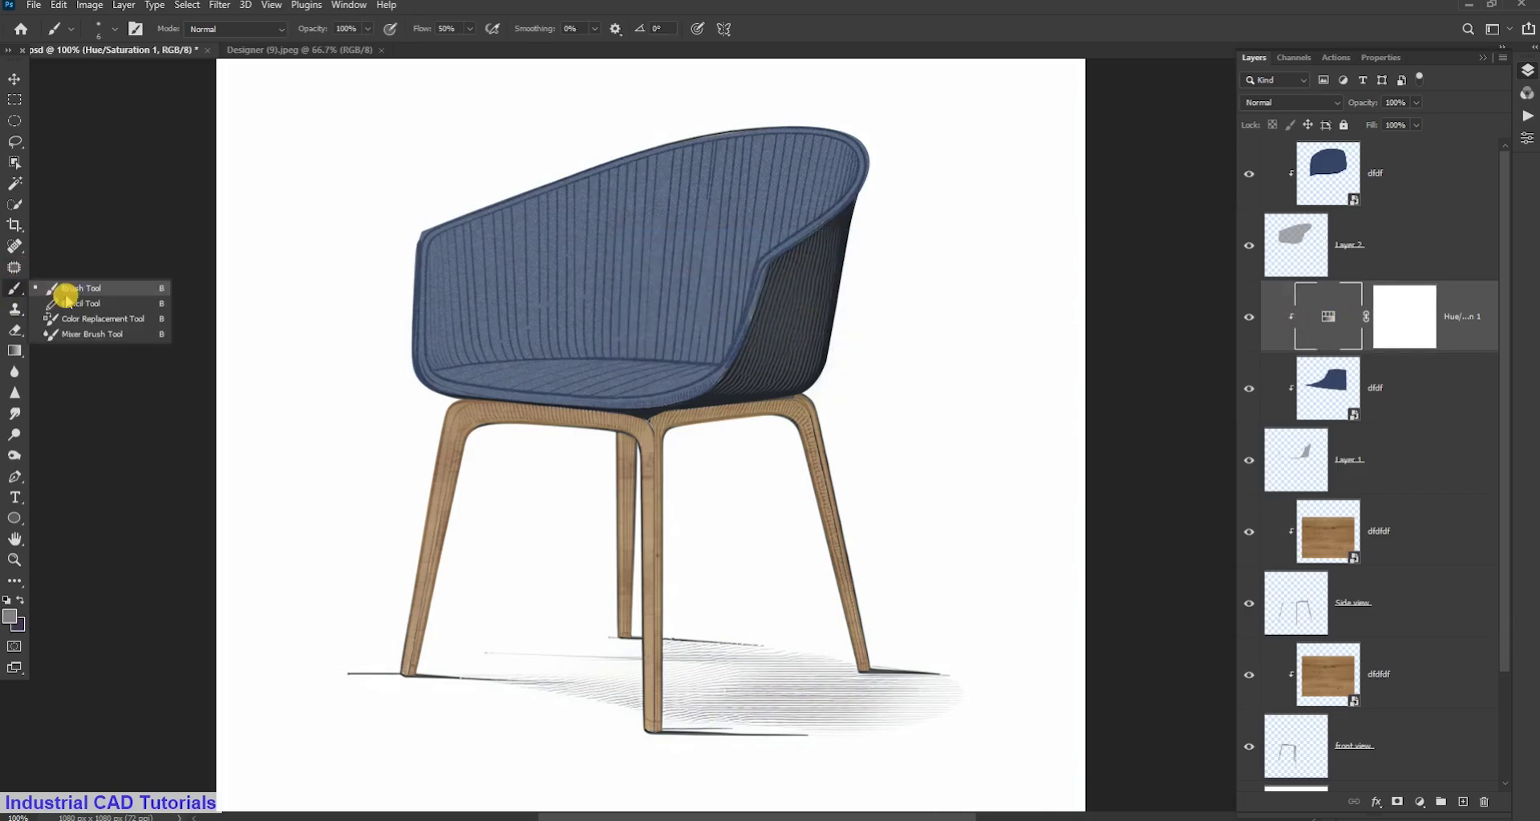
pyautogui.click(62, 291)
pyautogui.click(786, 336)
pyautogui.press('Return')
pyautogui.click(1284, 386)
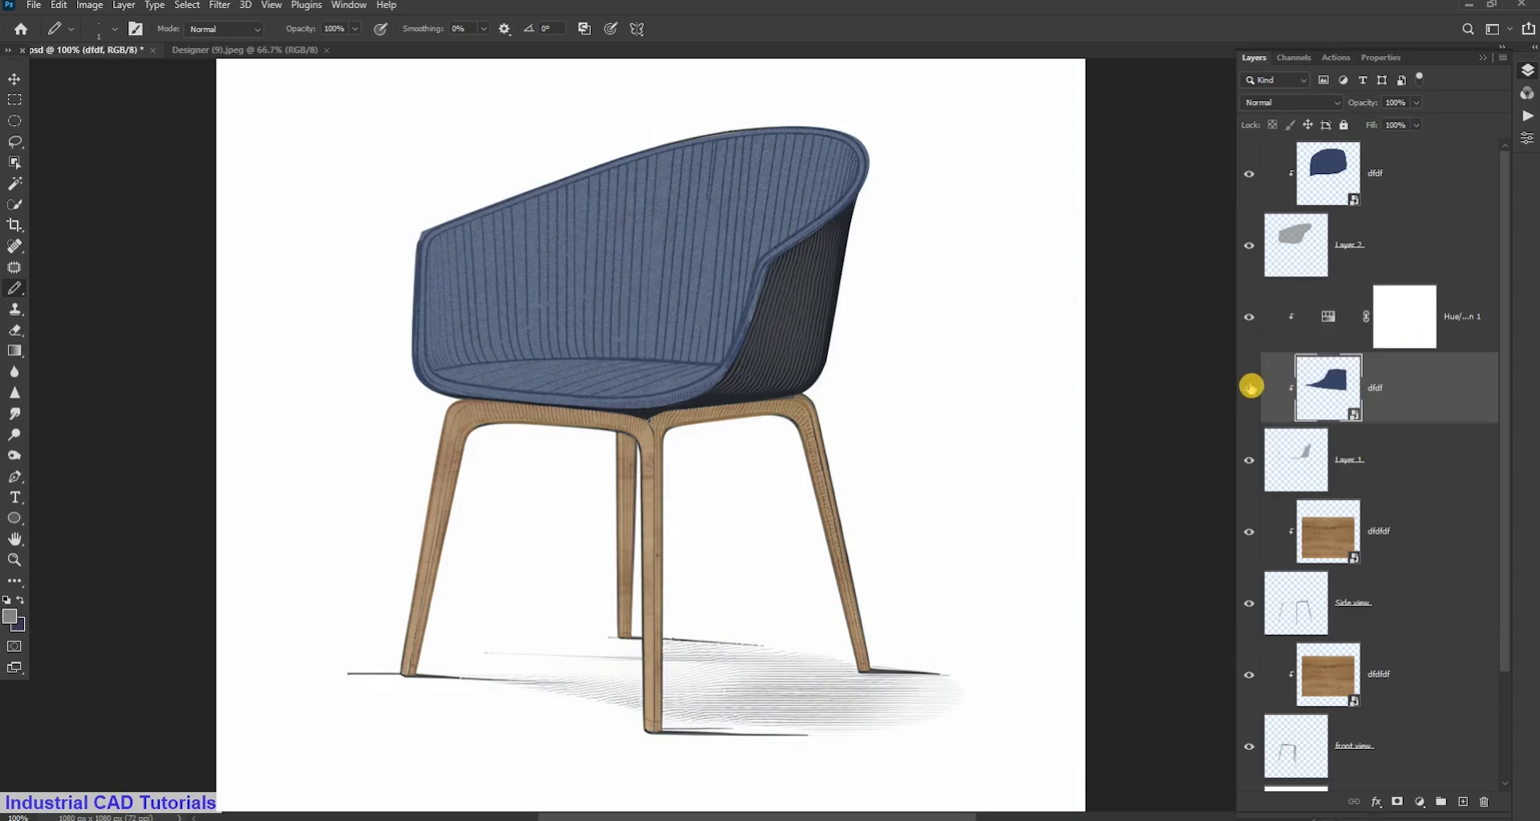
pyautogui.doubleClick(1249, 387)
pyautogui.click(1249, 387)
# Paint black on the Hue/Saturation mask with a 400 soft brush over the shell's inner side
pyautogui.click(1403, 337)
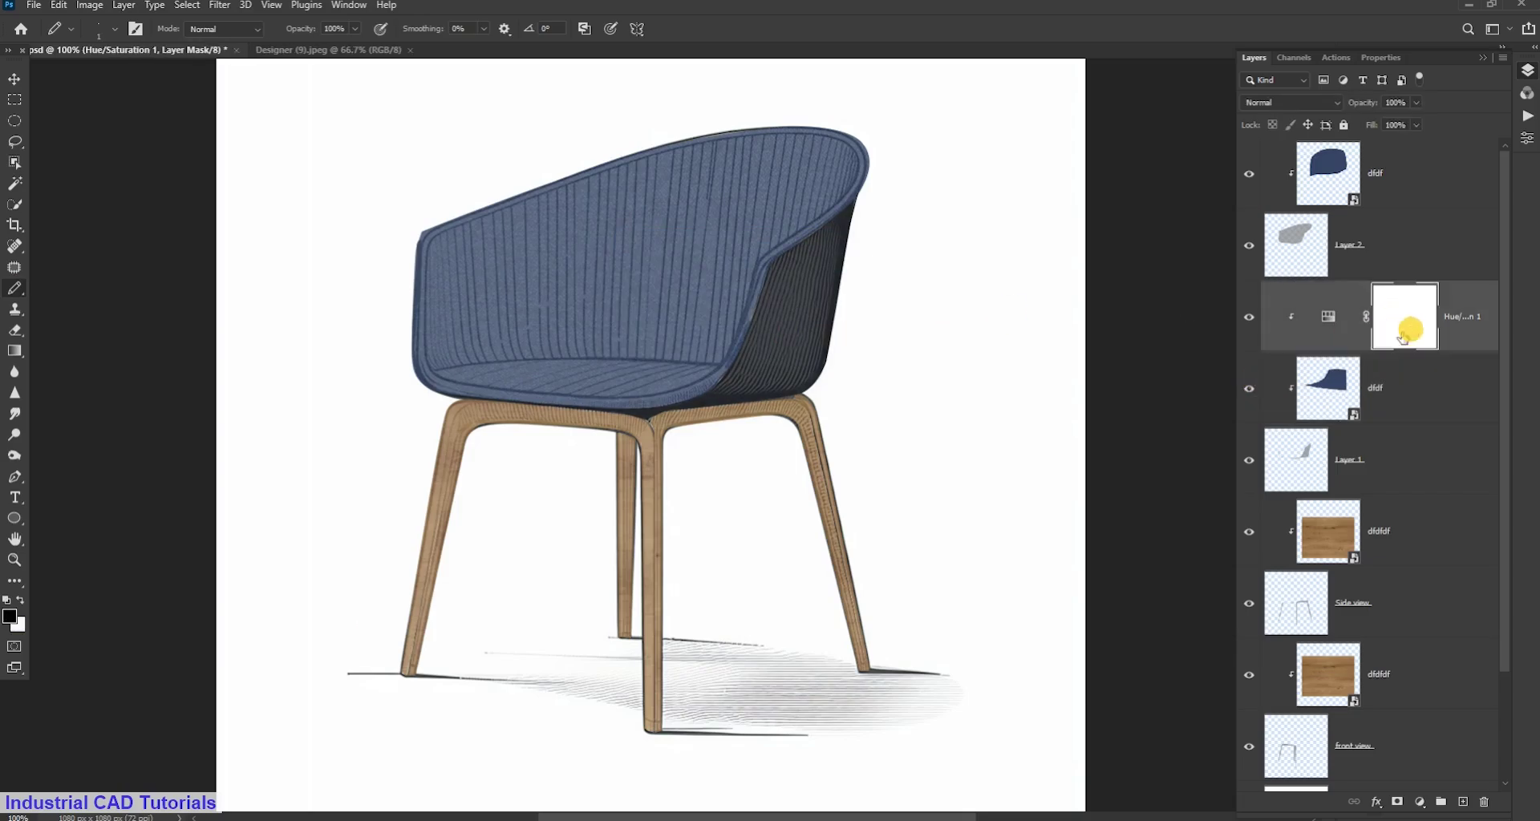
pyautogui.rightClick(15, 288)
pyautogui.click(72, 286)
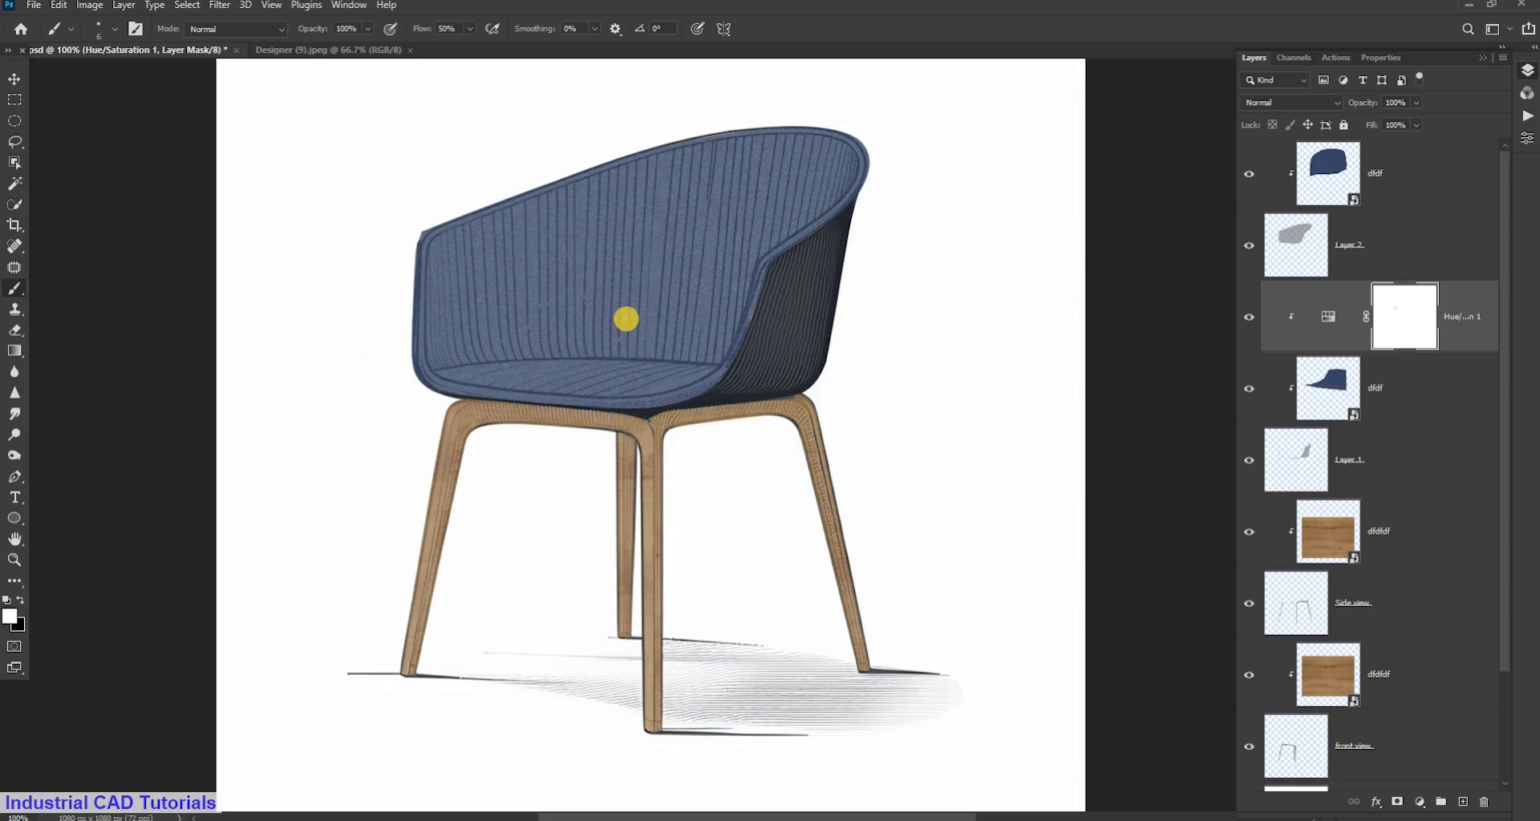
pyautogui.moveTo(627, 320); pyautogui.dragTo(815, 341)
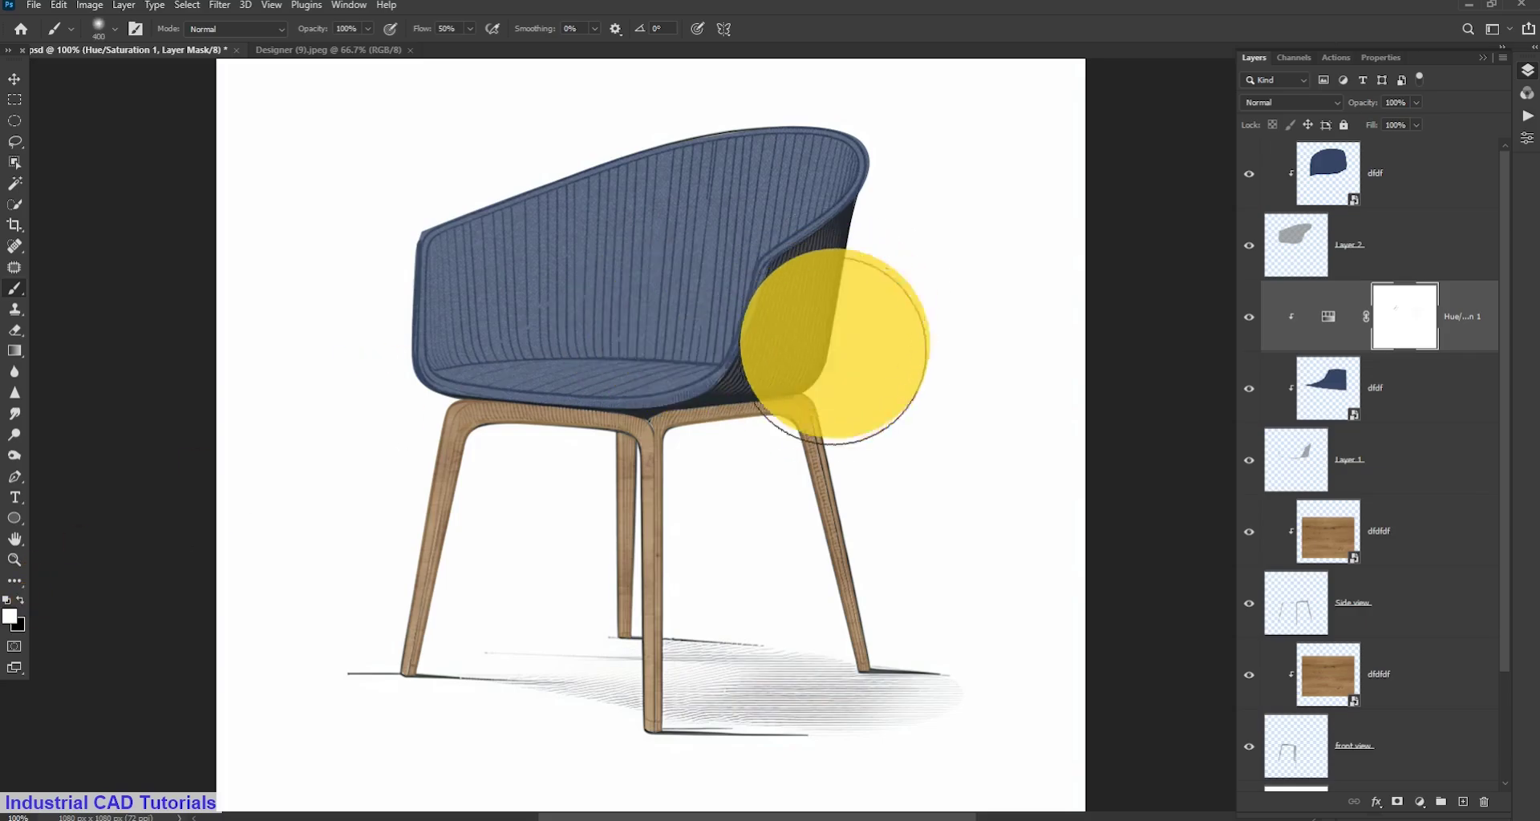
pyautogui.press('x')
pyautogui.click(761, 377)
pyautogui.hotkey('ctrl', 'z')
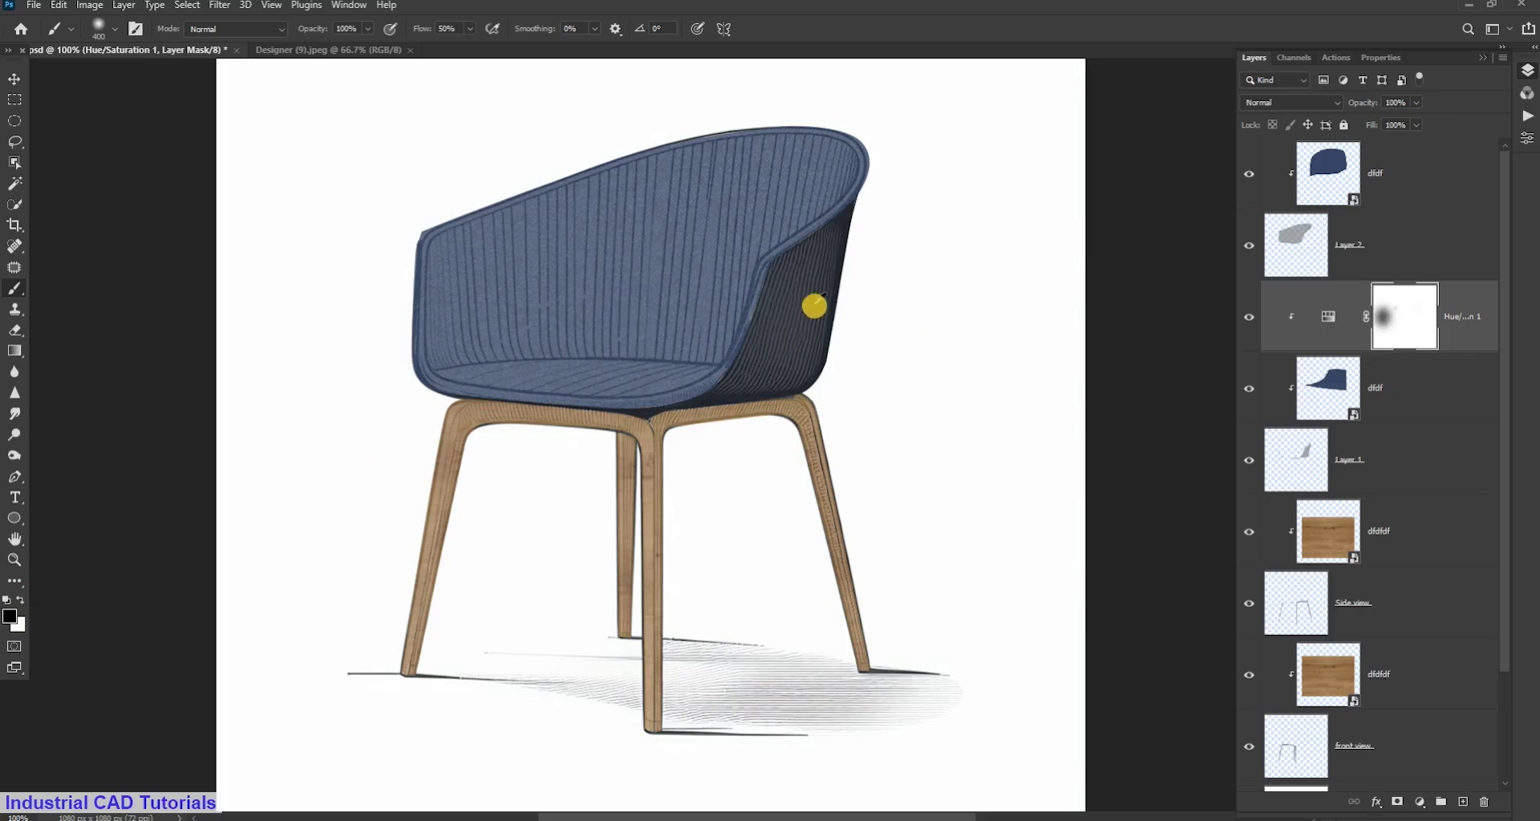
pyautogui.moveTo(815, 306); pyautogui.dragTo(746, 361)
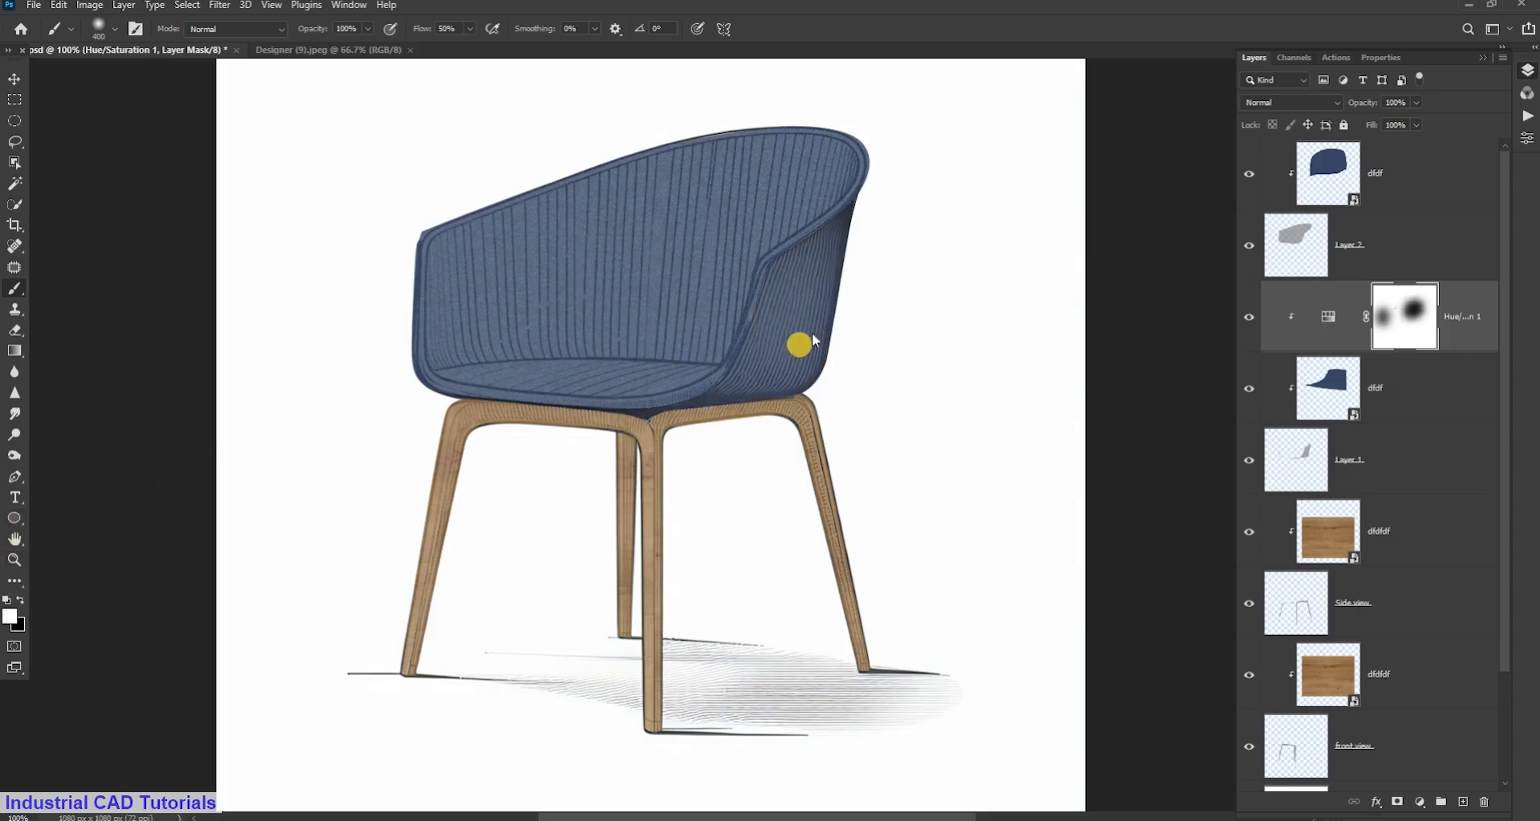
# At 200% zoom with a 50 brush, paint the mask down the shell's right side to the seat joint
pyautogui.click(289, 55)
pyautogui.hotkey('ctrl', 'Tab')
pyautogui.hotkey('ctrl', '+')
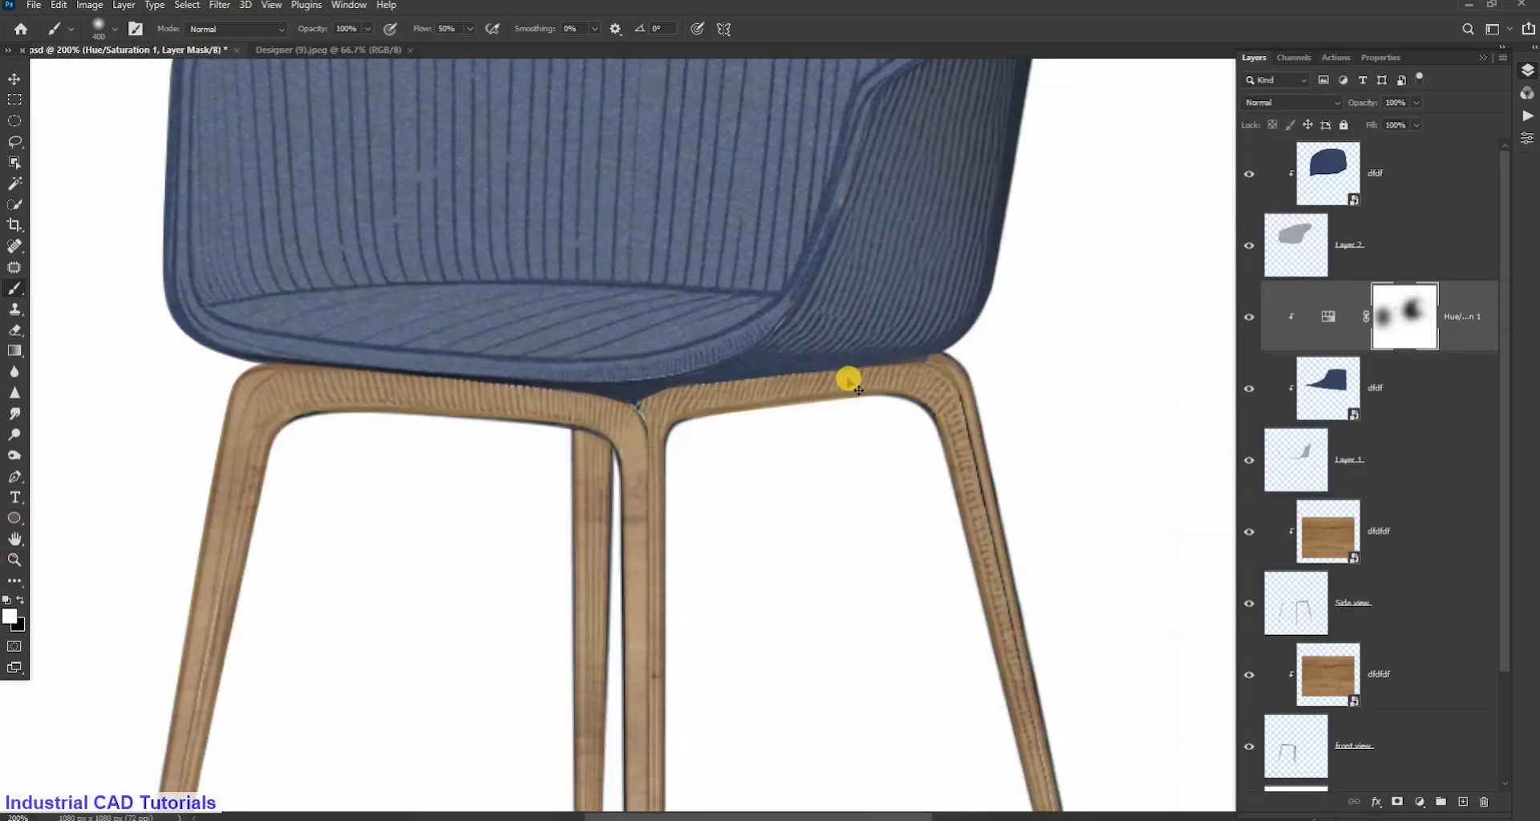
pyautogui.scroll(3, 845, 378)
pyautogui.scroll(3, 745, 574)
pyautogui.press('[')
pyautogui.press('[')
pyautogui.press('[')
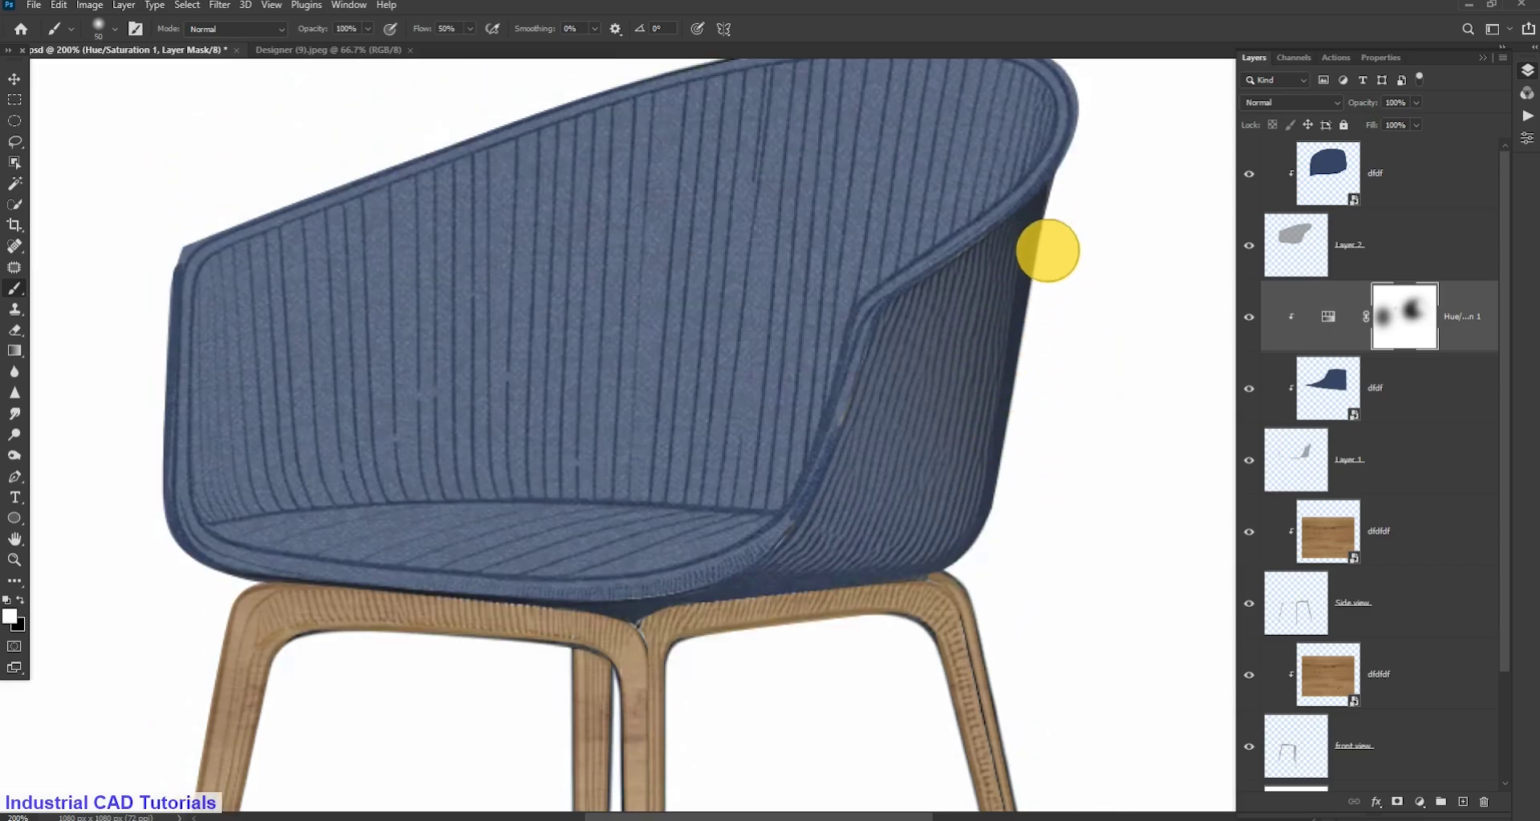
pyautogui.moveTo(1039, 284)
pyautogui.mouseDown()
pyautogui.moveTo(933, 592)
pyautogui.moveTo(696, 623)
pyautogui.moveTo(720, 614)
pyautogui.moveTo(522, 623)
pyautogui.moveTo(206, 560)
pyautogui.moveTo(137, 426)
pyautogui.moveTo(160, 513)
pyautogui.mouseUp()
# Paint the mask along the arm's inner edge at 200% zoom
pyautogui.hotkey('ctrl', '-')
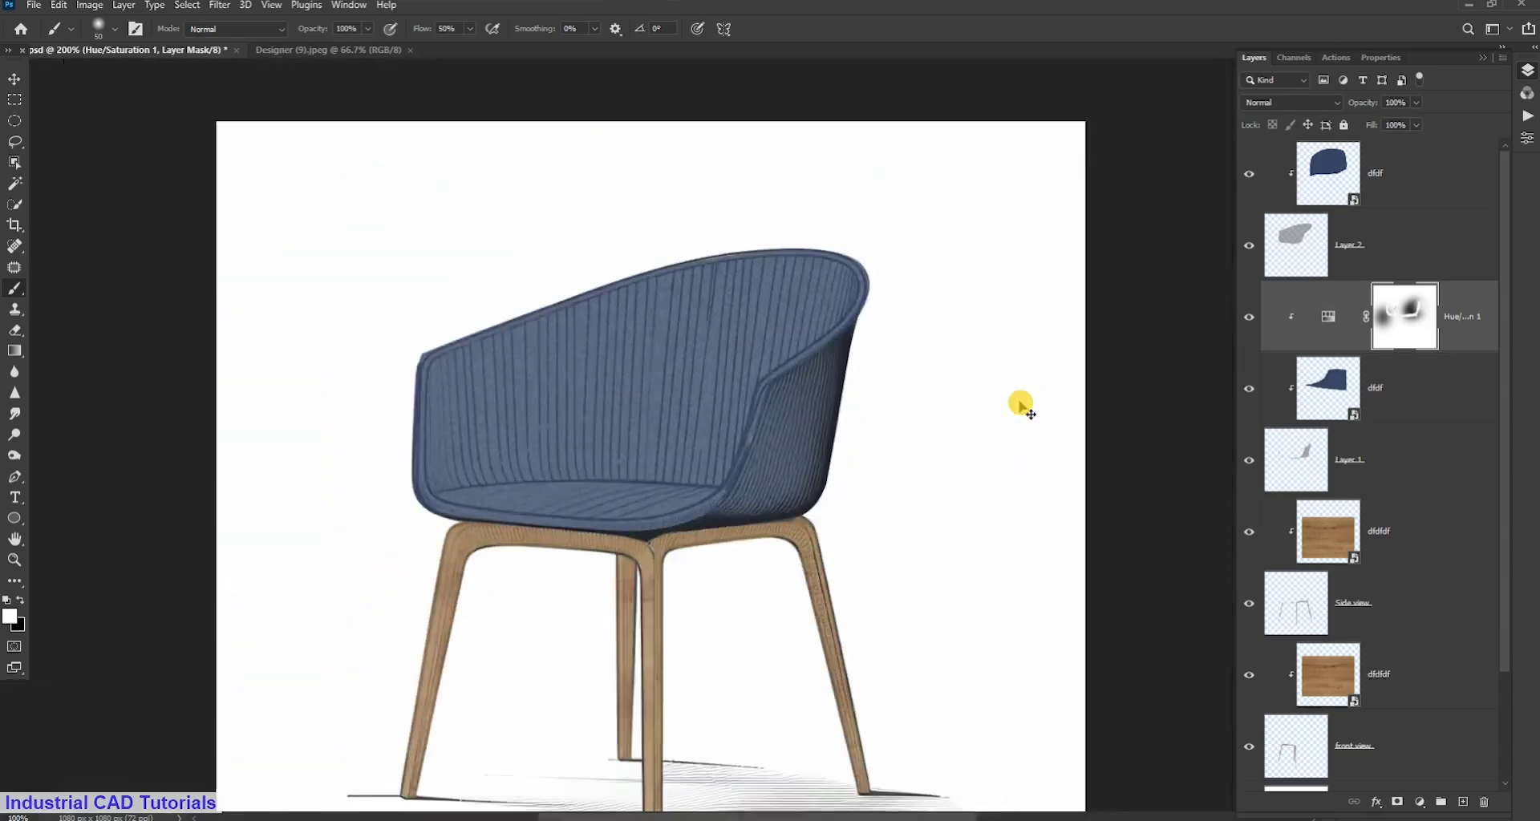
pyautogui.click(302, 50)
pyautogui.click(206, 49)
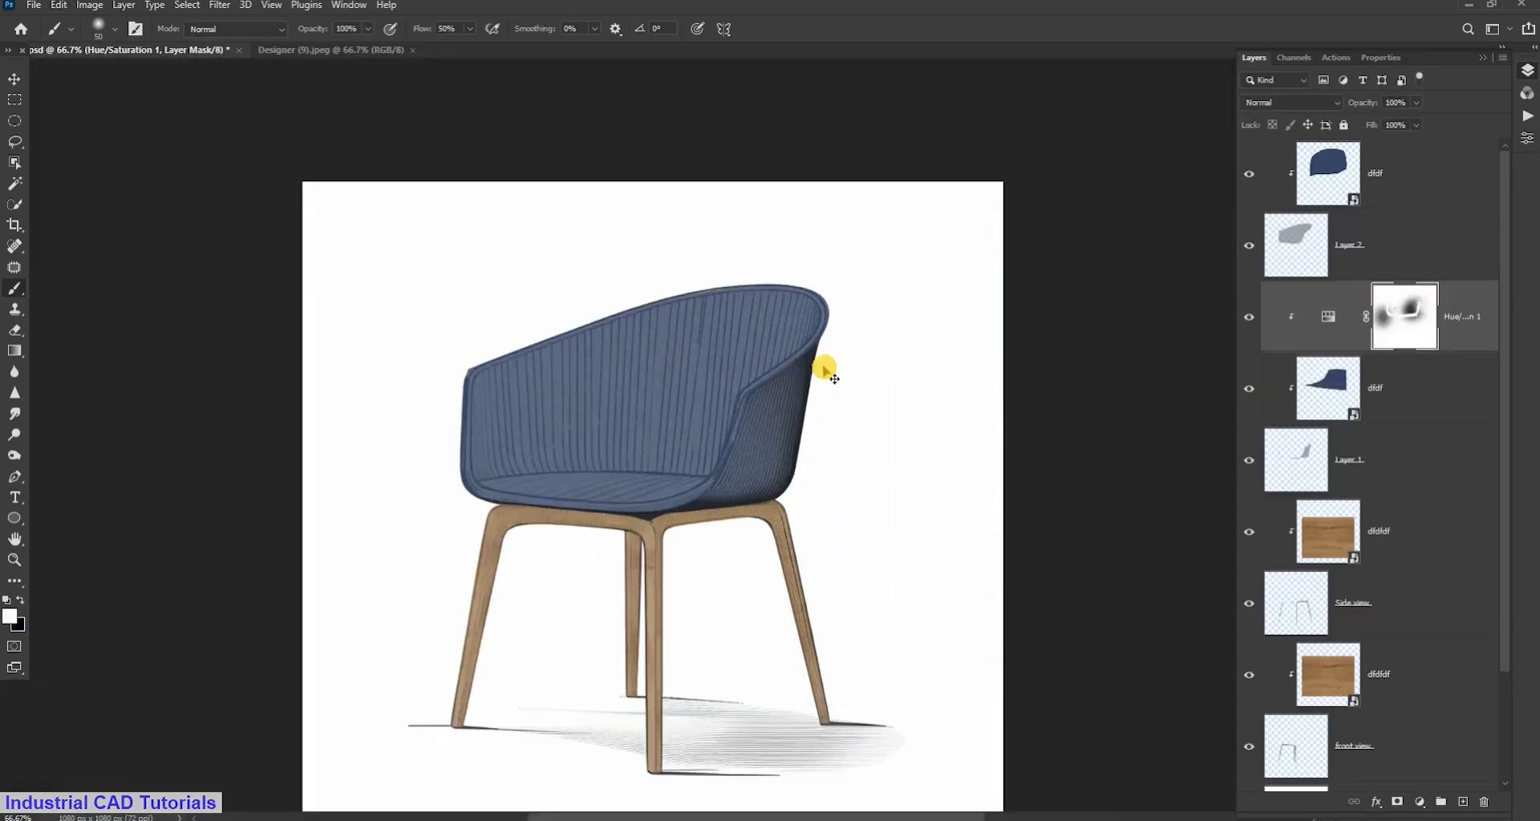
pyautogui.hotkey('ctrl', '+')
pyautogui.moveTo(953, 255)
pyautogui.mouseDown()
pyautogui.moveTo(1021, 241)
pyautogui.moveTo(818, 457)
pyautogui.moveTo(636, 588)
pyautogui.mouseUp()
pyautogui.hotkey('ctrl', '-')
pyautogui.click(284, 53)
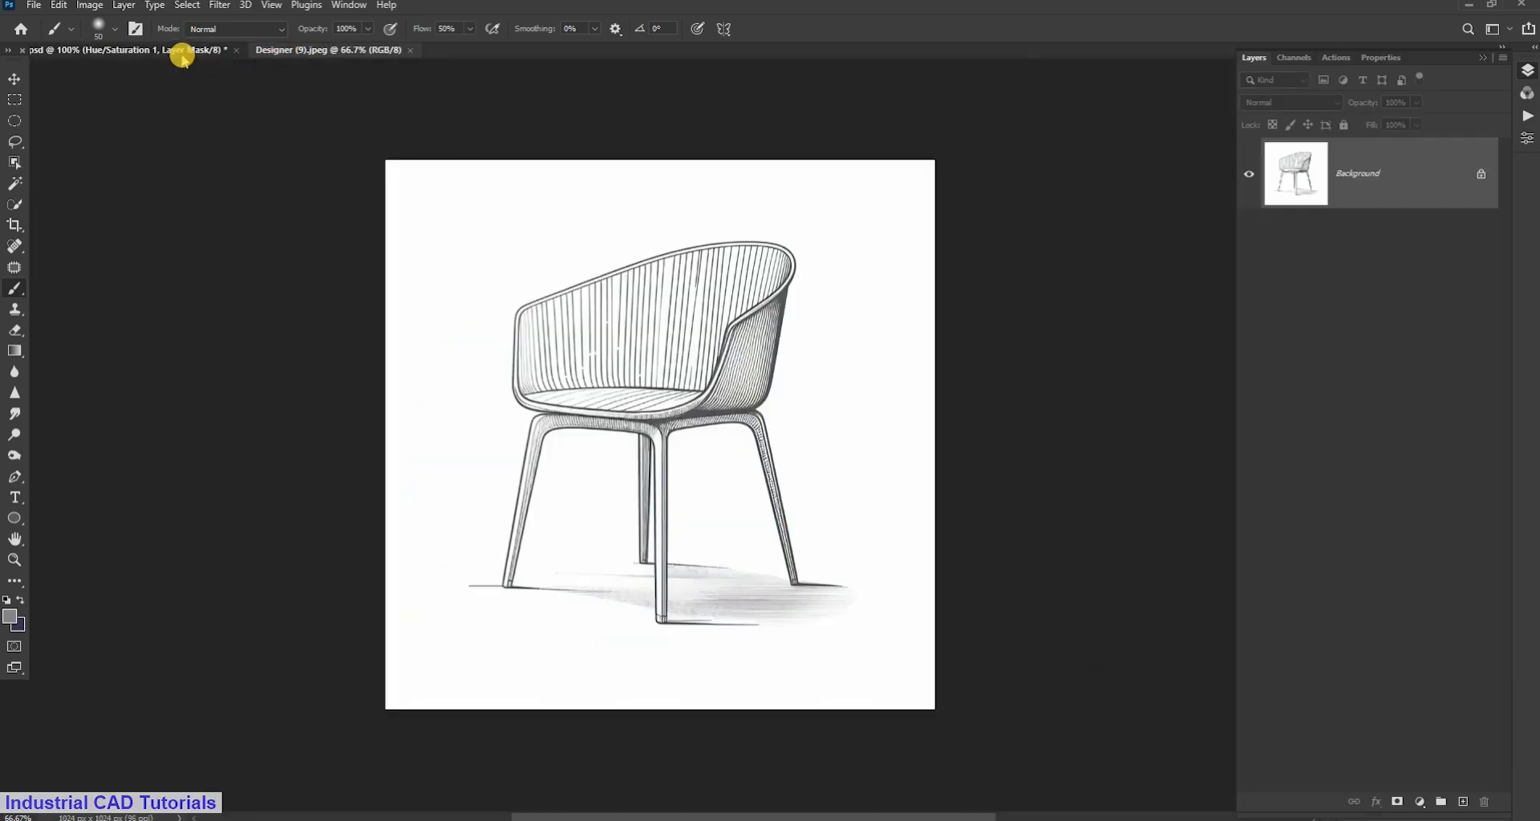
pyautogui.click(171, 49)
# Add a second Hue/Saturation clipped to the top dfdf shell, turning it dark grey
pyautogui.click(1364, 173)
pyautogui.click(1421, 802)
pyautogui.click(1464, 575)
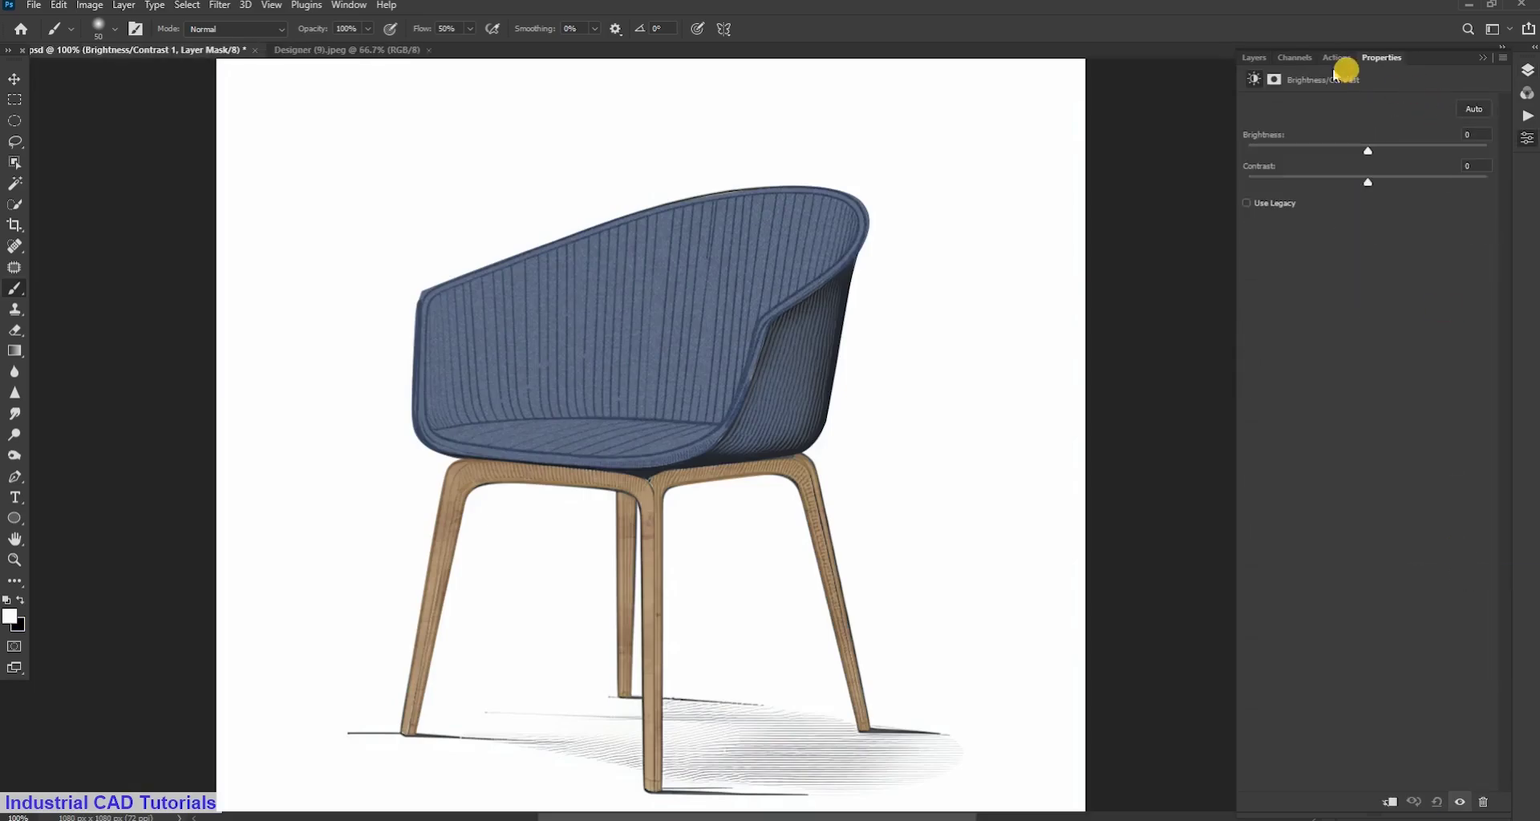
pyautogui.hotkey('ctrl', 'z')
pyautogui.click(1421, 802)
pyautogui.click(1456, 644)
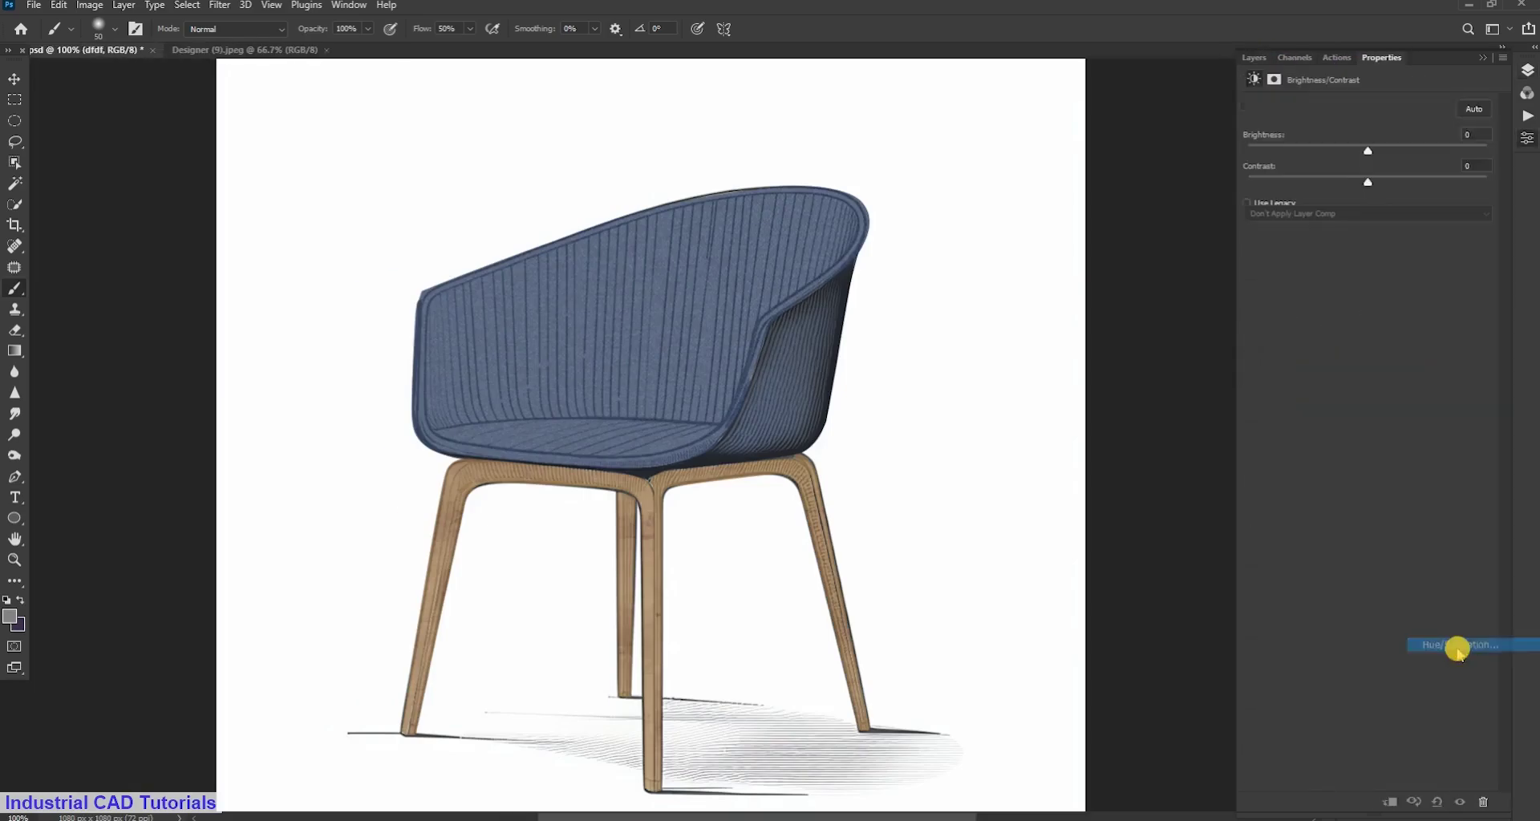
pyautogui.click(1268, 227)
pyautogui.keyDown('alt'); pyautogui.click(1363, 208); pyautogui.keyUp('alt')
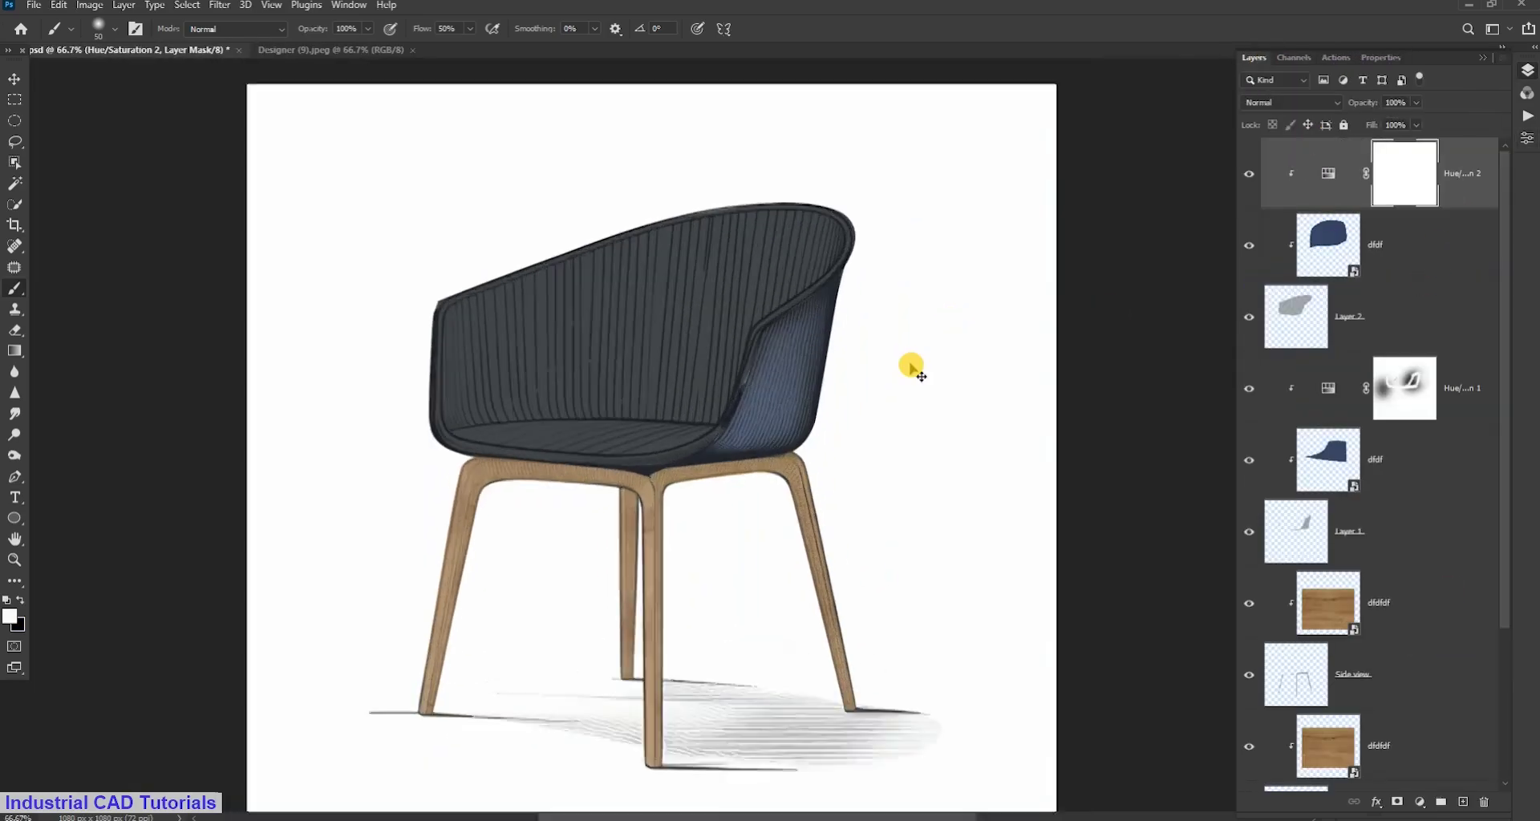
# With a 125 black brush, paint the mask to bring blue back across the upper chair back
pyautogui.hotkey('ctrl', '+')
pyautogui.scroll(2, 911, 358)
pyautogui.press(']')
pyautogui.press(']')
pyautogui.press(']')
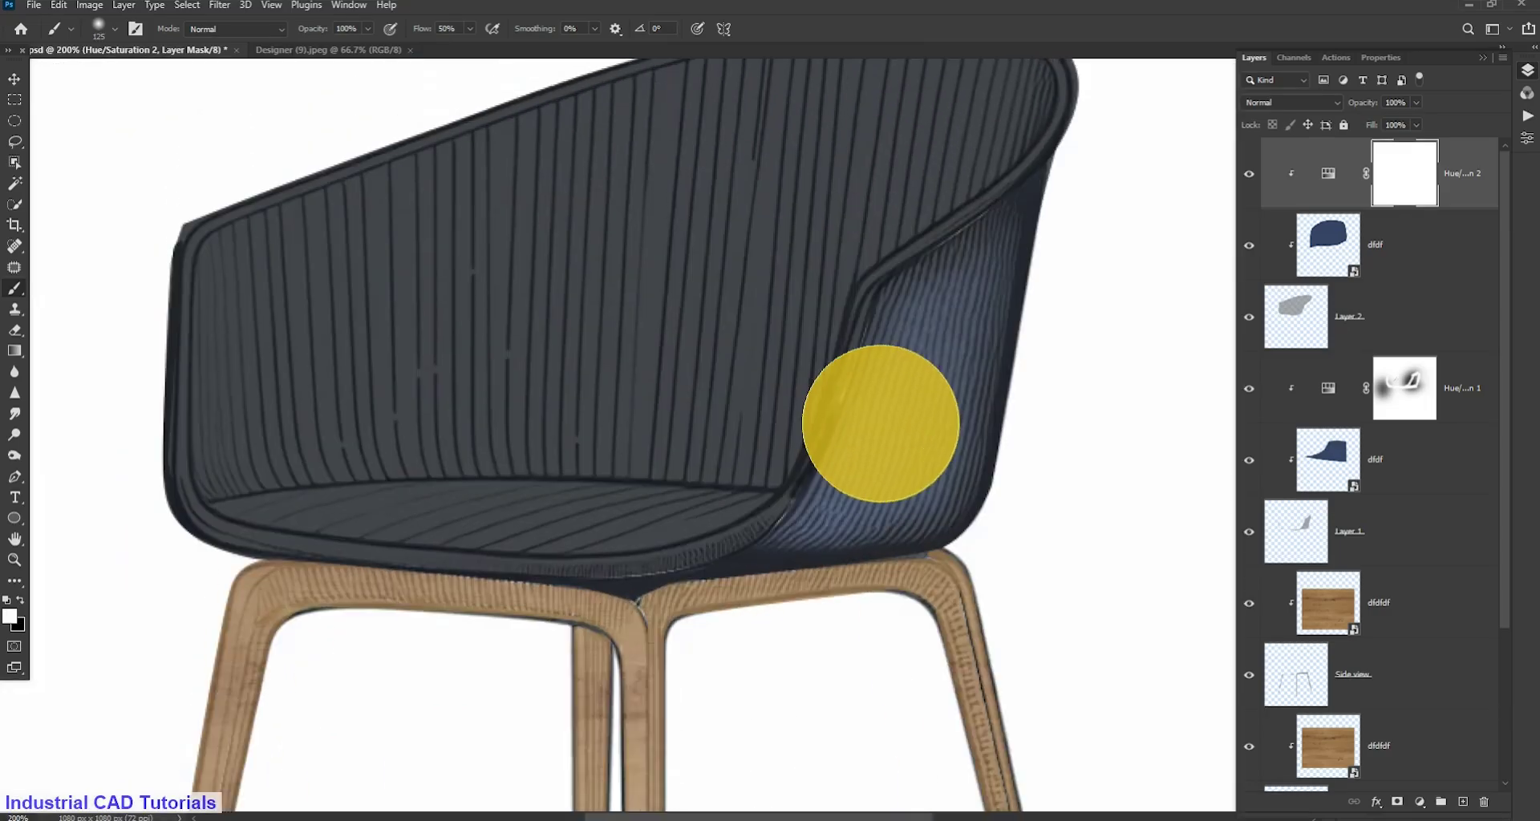
pyautogui.hotkey('ctrl', '-')
pyautogui.click(293, 50)
pyautogui.click(160, 50)
pyautogui.click(20, 600)
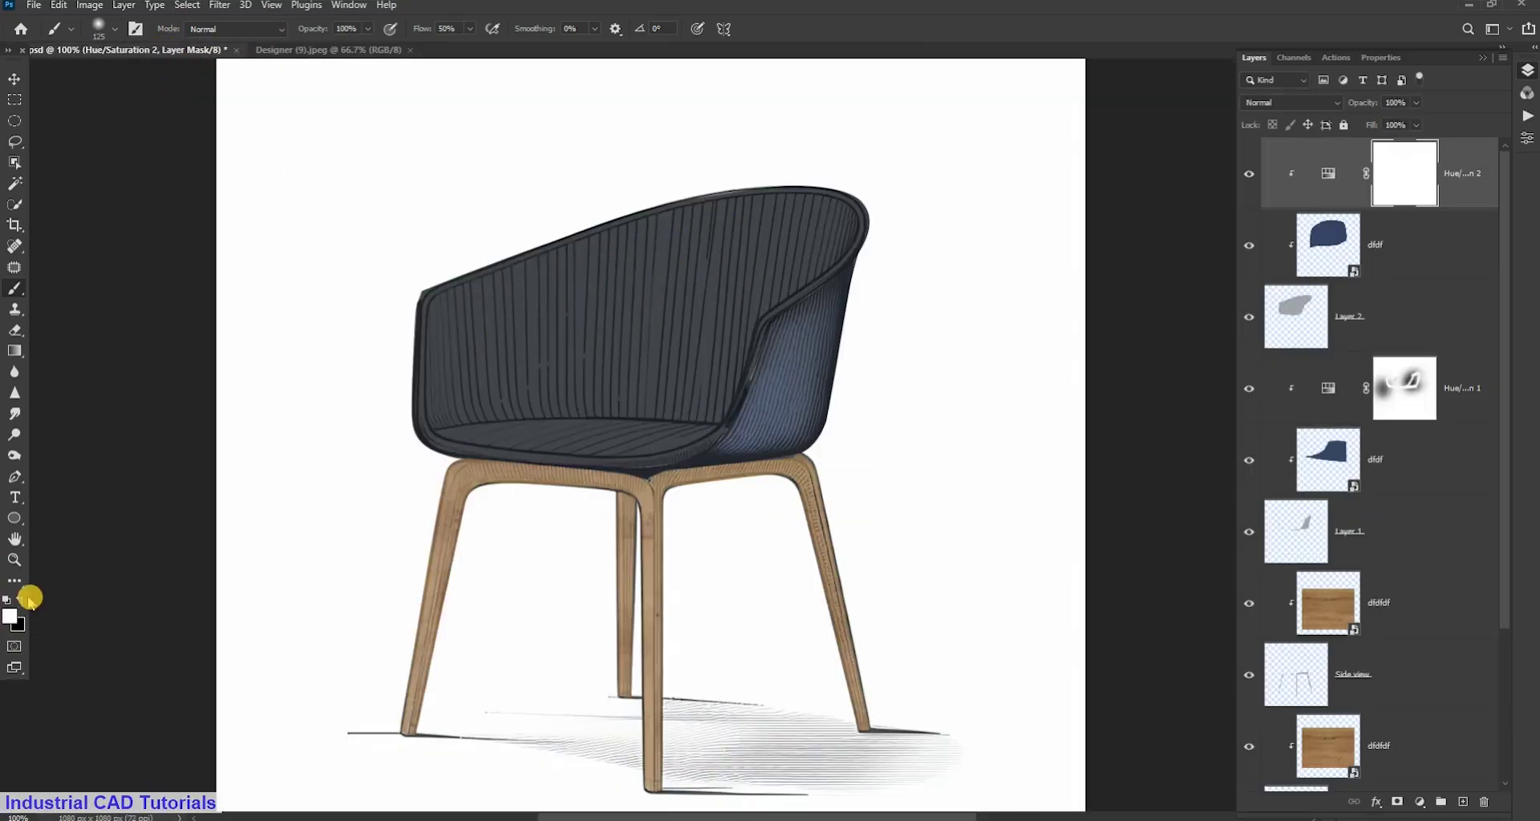
pyautogui.moveTo(770, 217)
pyautogui.mouseDown()
pyautogui.moveTo(463, 323)
pyautogui.moveTo(705, 384)
pyautogui.moveTo(770, 242)
pyautogui.mouseUp()
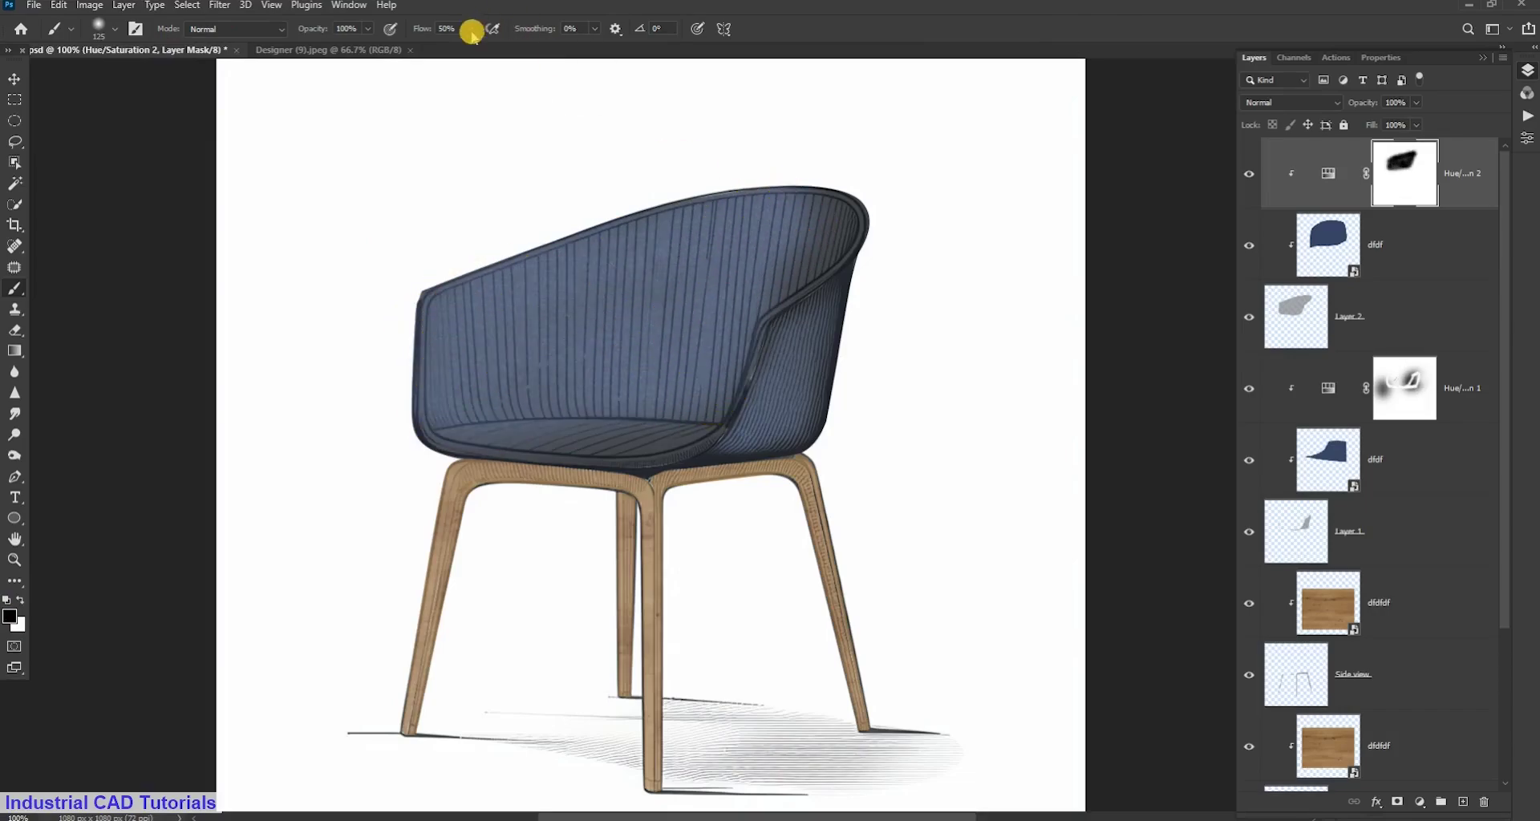
# At 100% flow, paint the mask along the chair-back rim and left side
pyautogui.moveTo(470, 29); pyautogui.dragTo(513, 47)
pyautogui.moveTo(565, 337)
pyautogui.mouseDown()
pyautogui.moveTo(770, 184)
pyautogui.moveTo(454, 310)
pyautogui.moveTo(450, 377)
pyautogui.moveTo(517, 415)
pyautogui.moveTo(689, 409)
pyautogui.mouseUp()
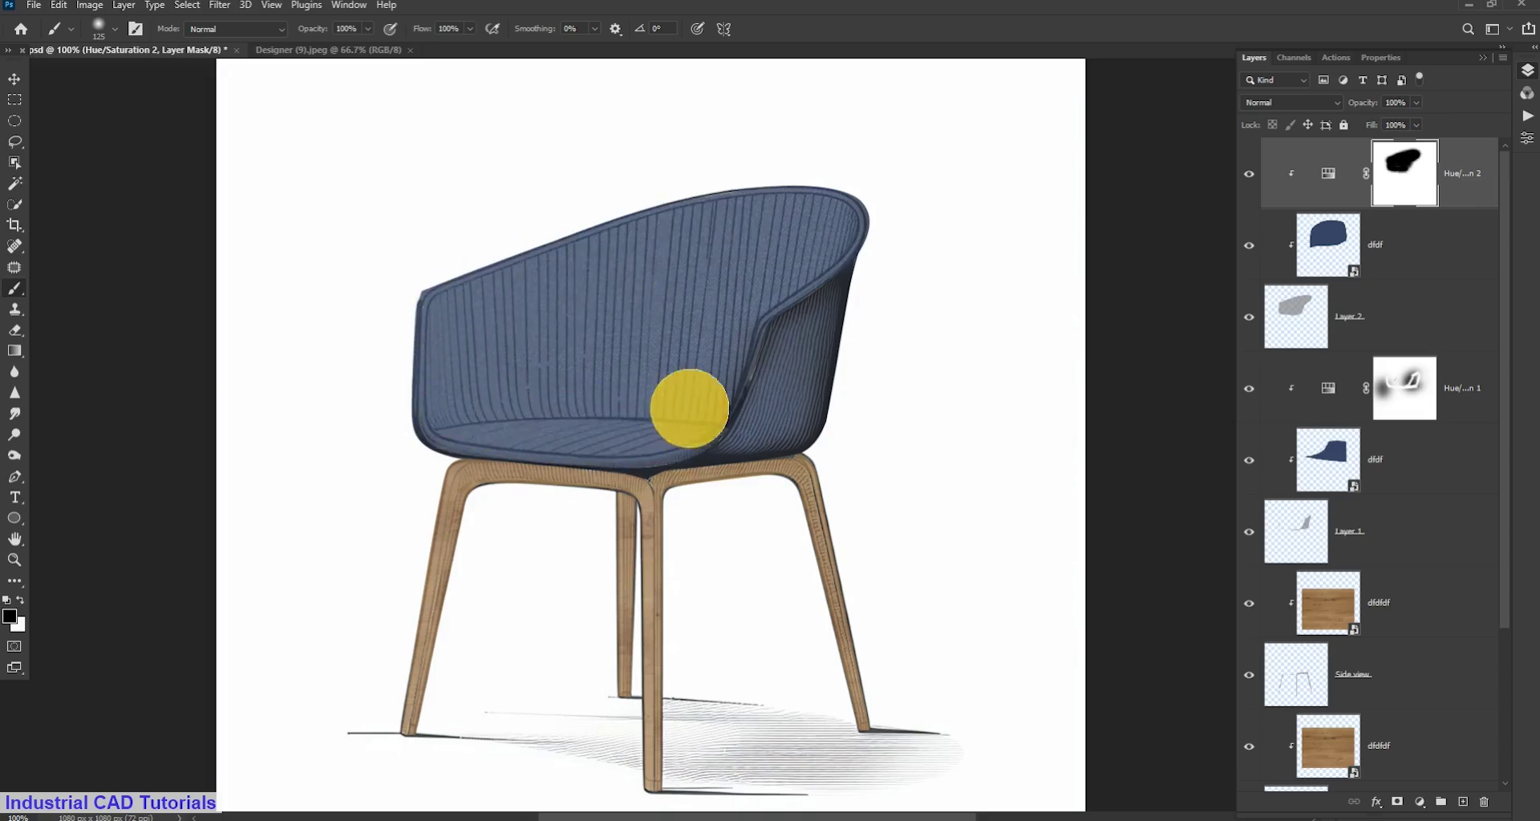
pyautogui.moveTo(721, 353); pyautogui.dragTo(772, 229)
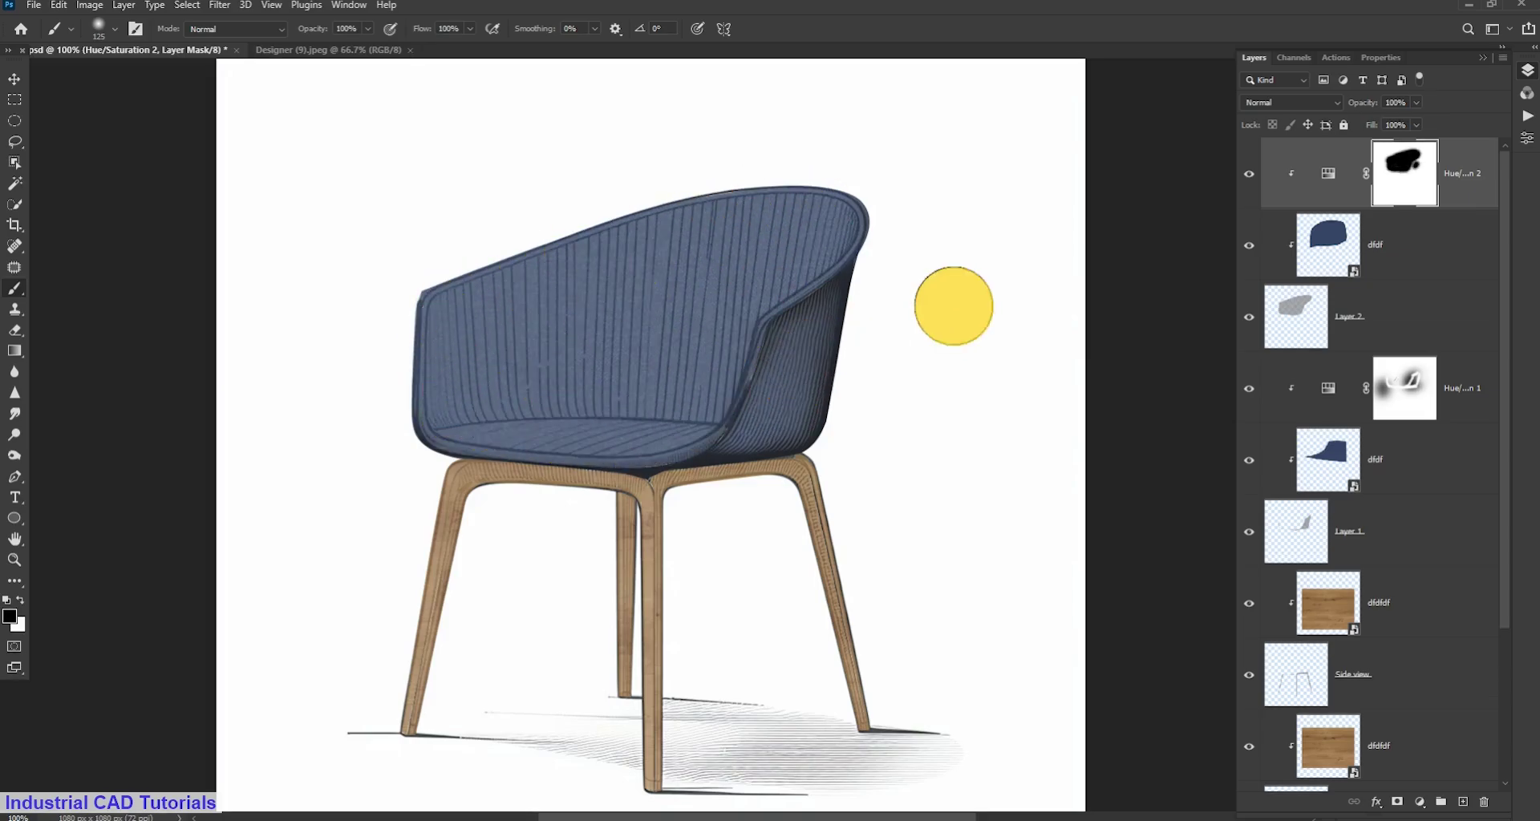
pyautogui.scroll(-1, 953, 303)
pyautogui.click(316, 50)
pyautogui.click(168, 50)
# Select the upper dfdfdf wood-texture layer
pyautogui.click(14, 79)
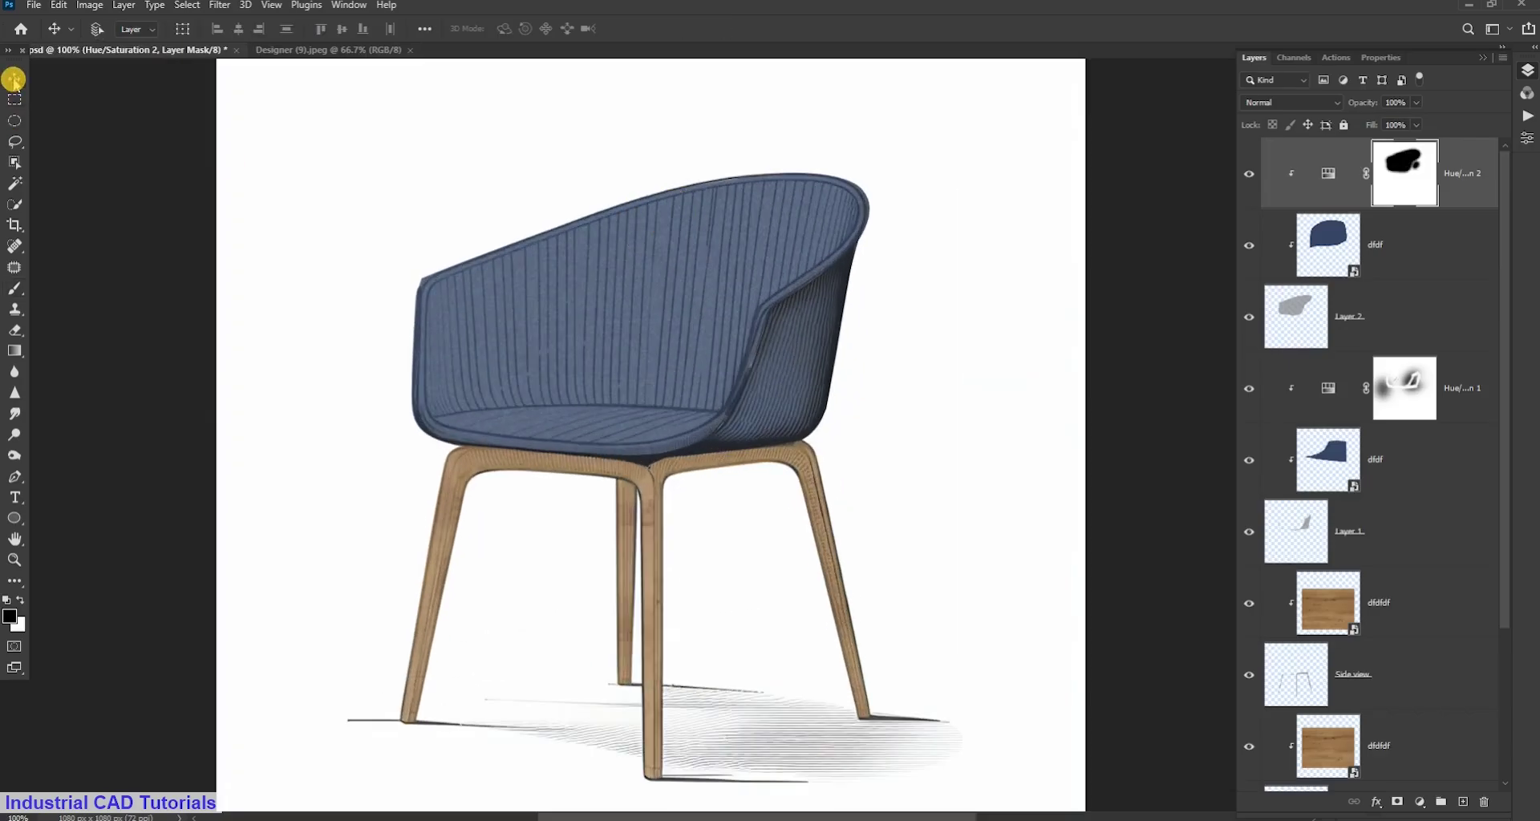
pyautogui.scroll(-3, 1160, 377)
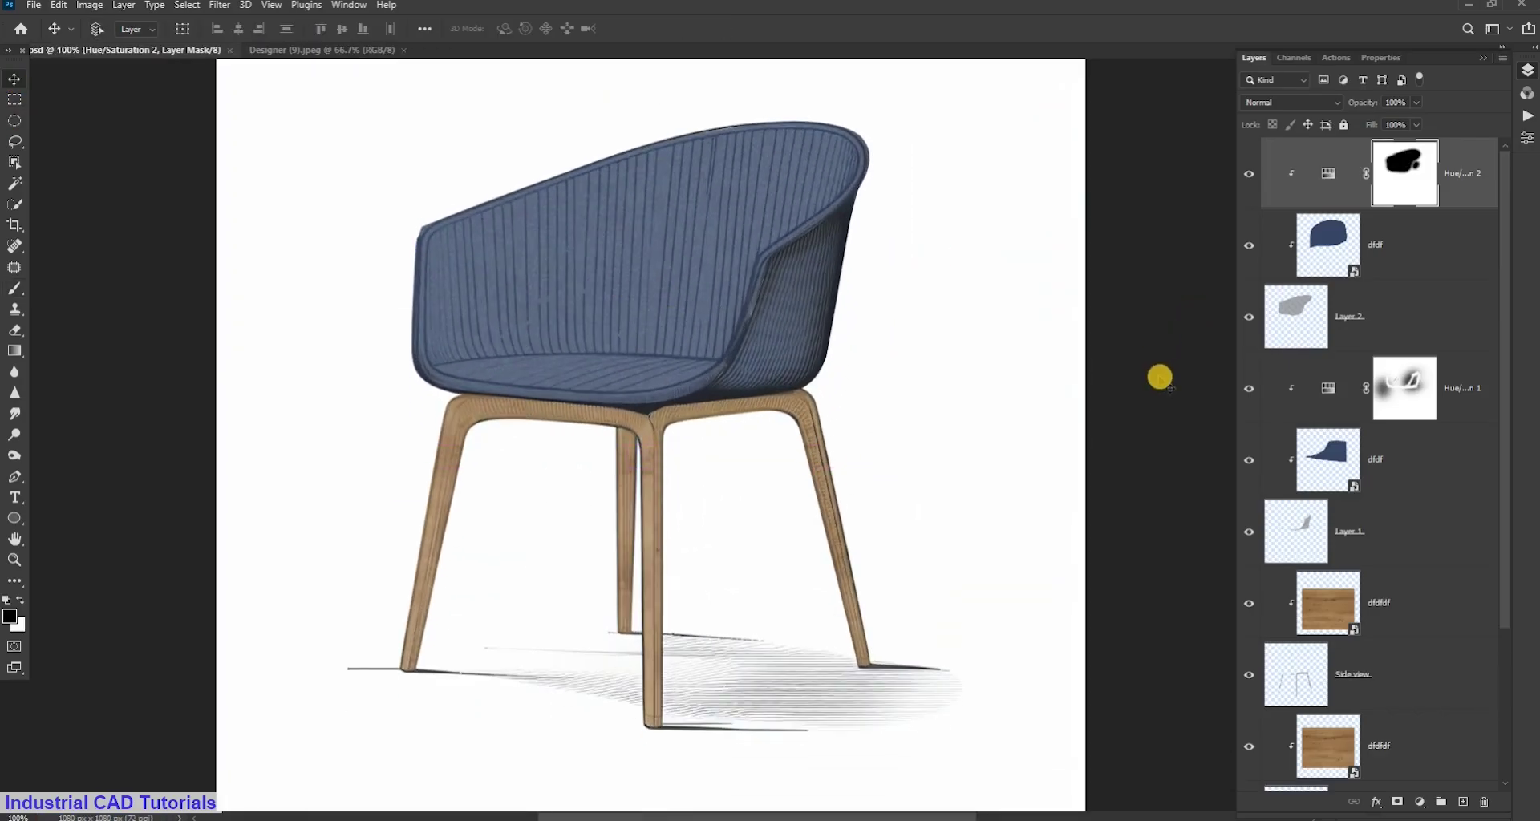
pyautogui.click(1365, 535)
pyautogui.scroll(-3, 1244, 532)
pyautogui.click(1355, 410)
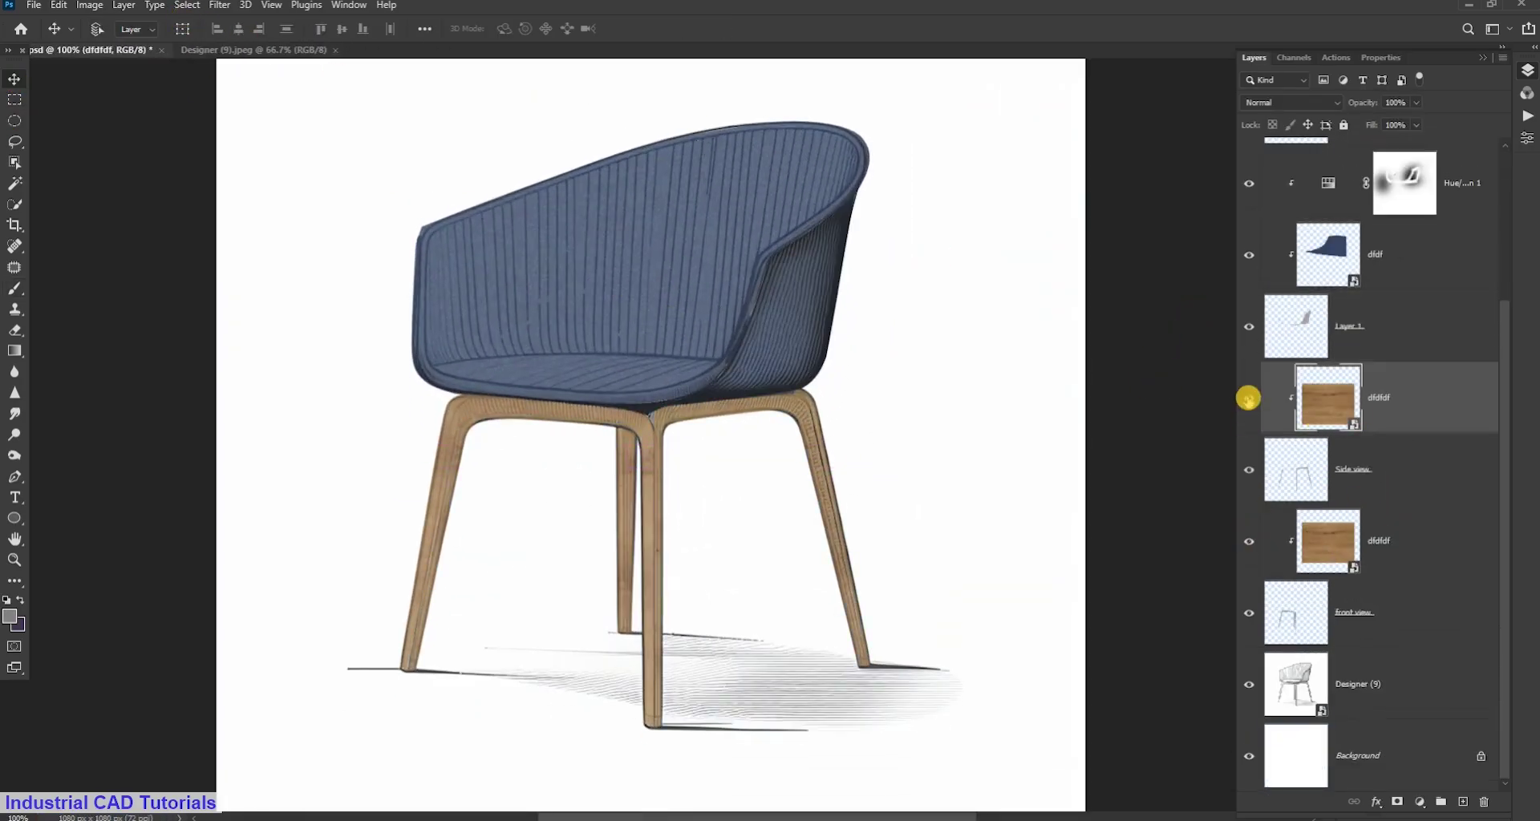
pyautogui.click(291, 48)
pyautogui.click(138, 51)
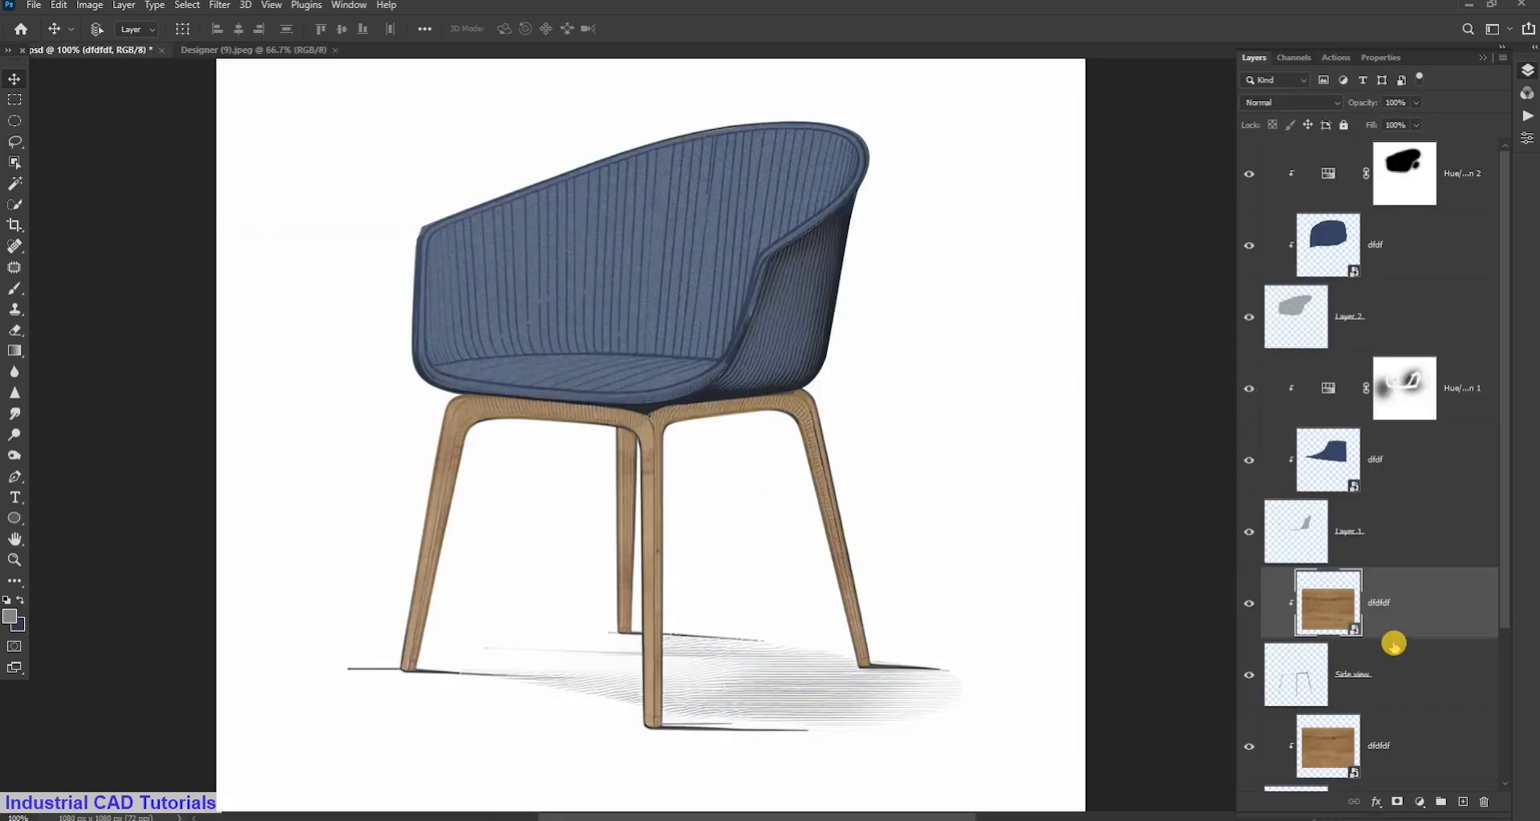
pyautogui.scroll(-2, 1394, 644)
# Add a darkening Hue/Saturation adjustment clipped to the dfdfdf wood layer
pyautogui.click(1419, 802)
pyautogui.click(1316, 615)
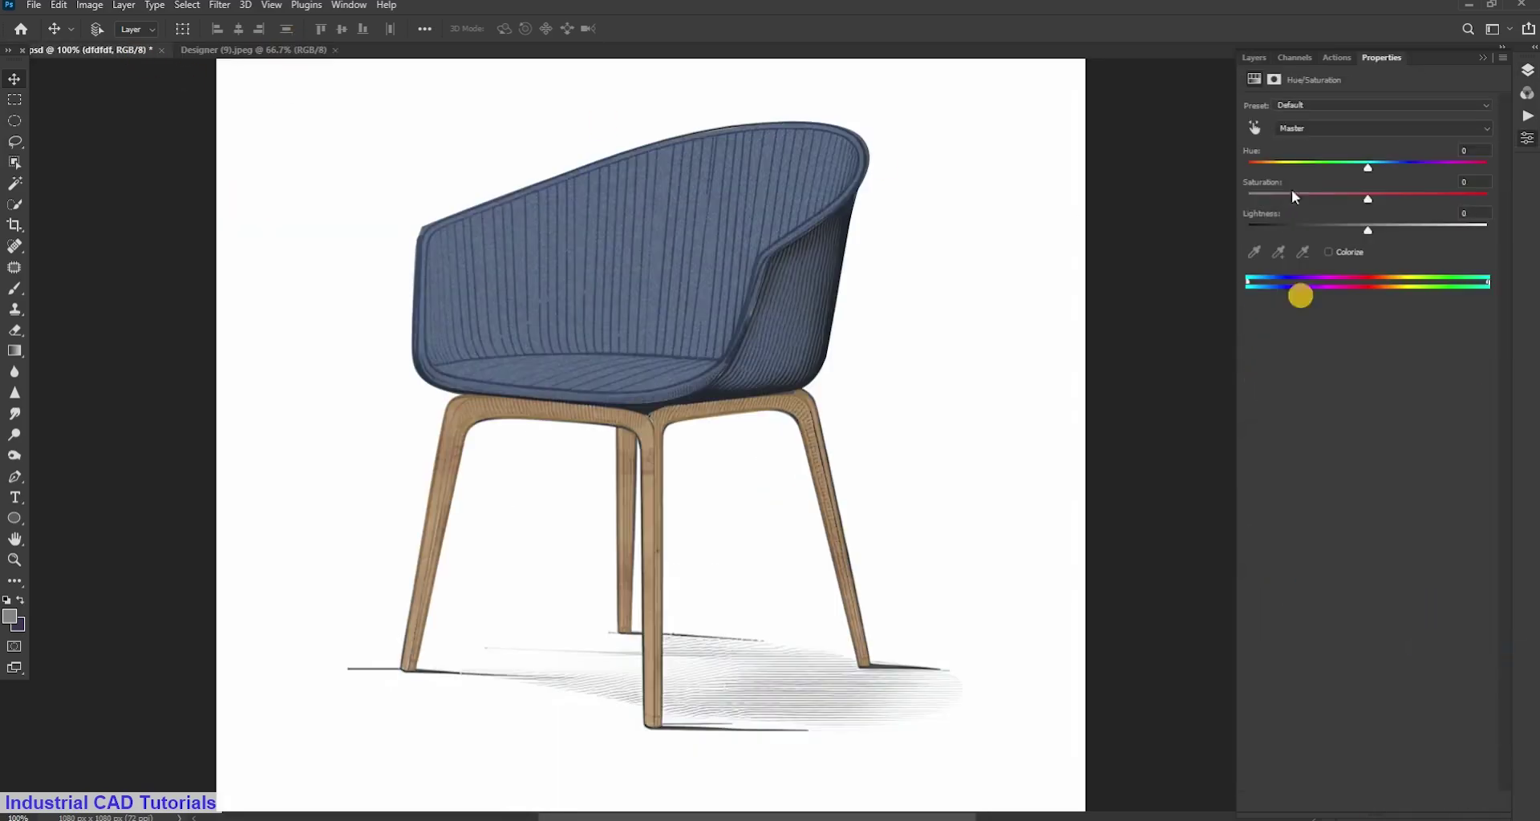
pyautogui.moveTo(1369, 229); pyautogui.dragTo(1315, 229)
pyautogui.click(1254, 57)
pyautogui.keyDown('alt'); pyautogui.click(1460, 495); pyautogui.keyUp('alt')
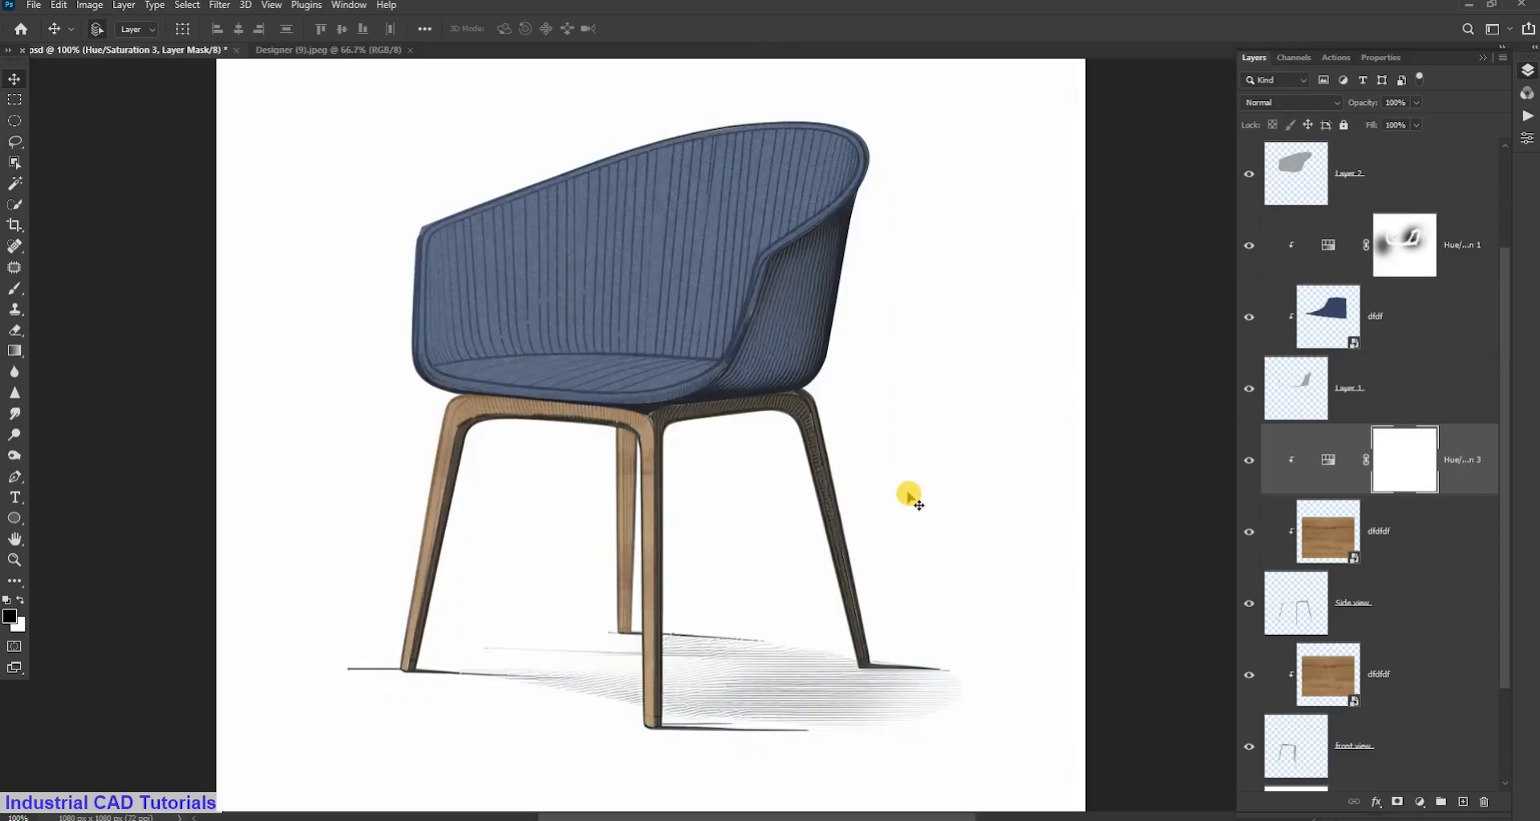
# Brush the mask along the front chair leg, undoing and re-clipping the adjustment
pyautogui.click(14, 288)
pyautogui.click(325, 49)
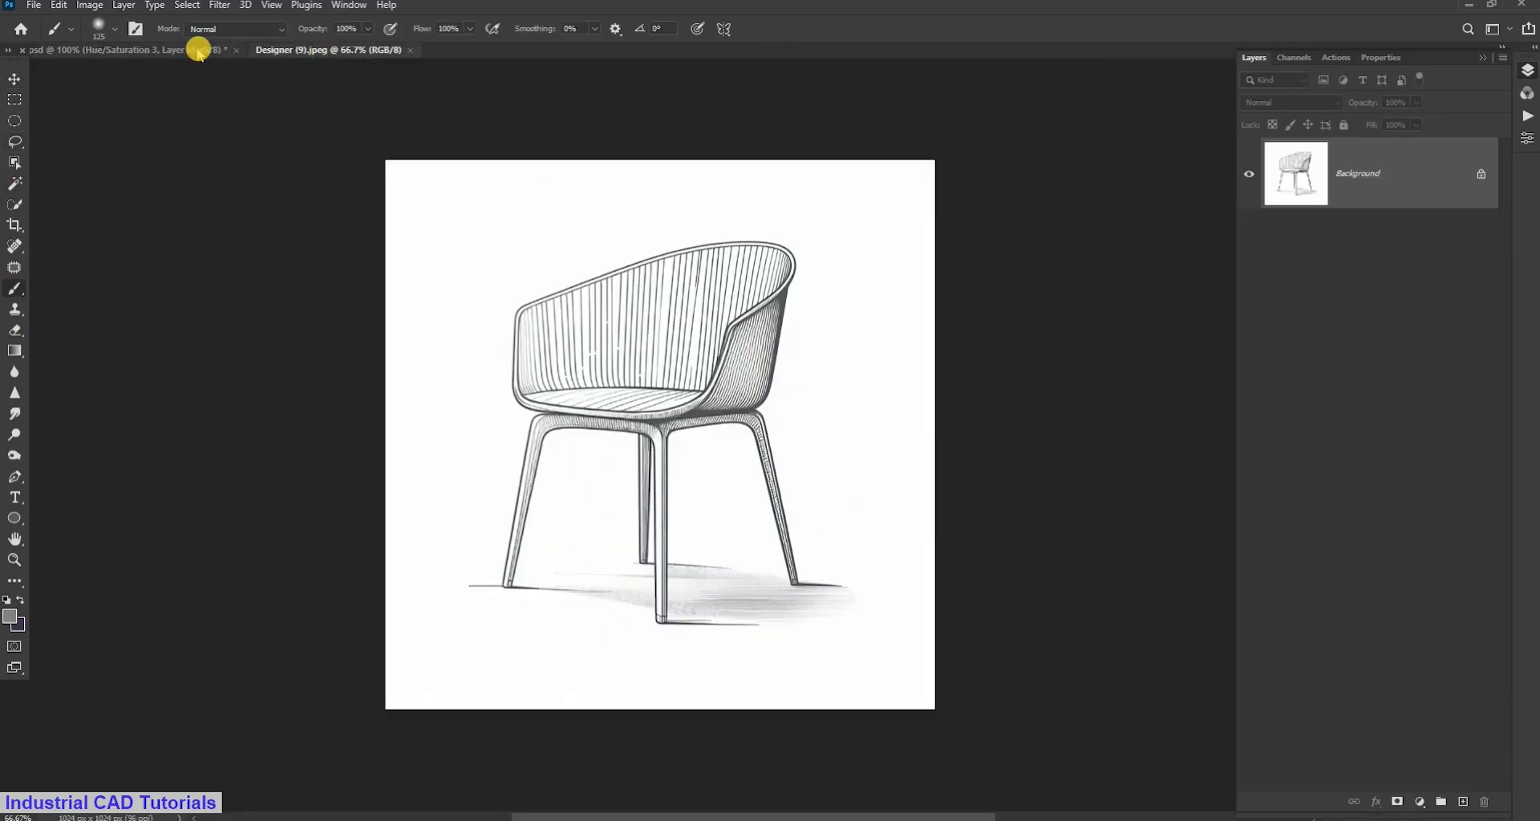
pyautogui.click(199, 50)
pyautogui.click(310, 50)
pyautogui.click(176, 50)
pyautogui.hotkey('ctrl', 'z')
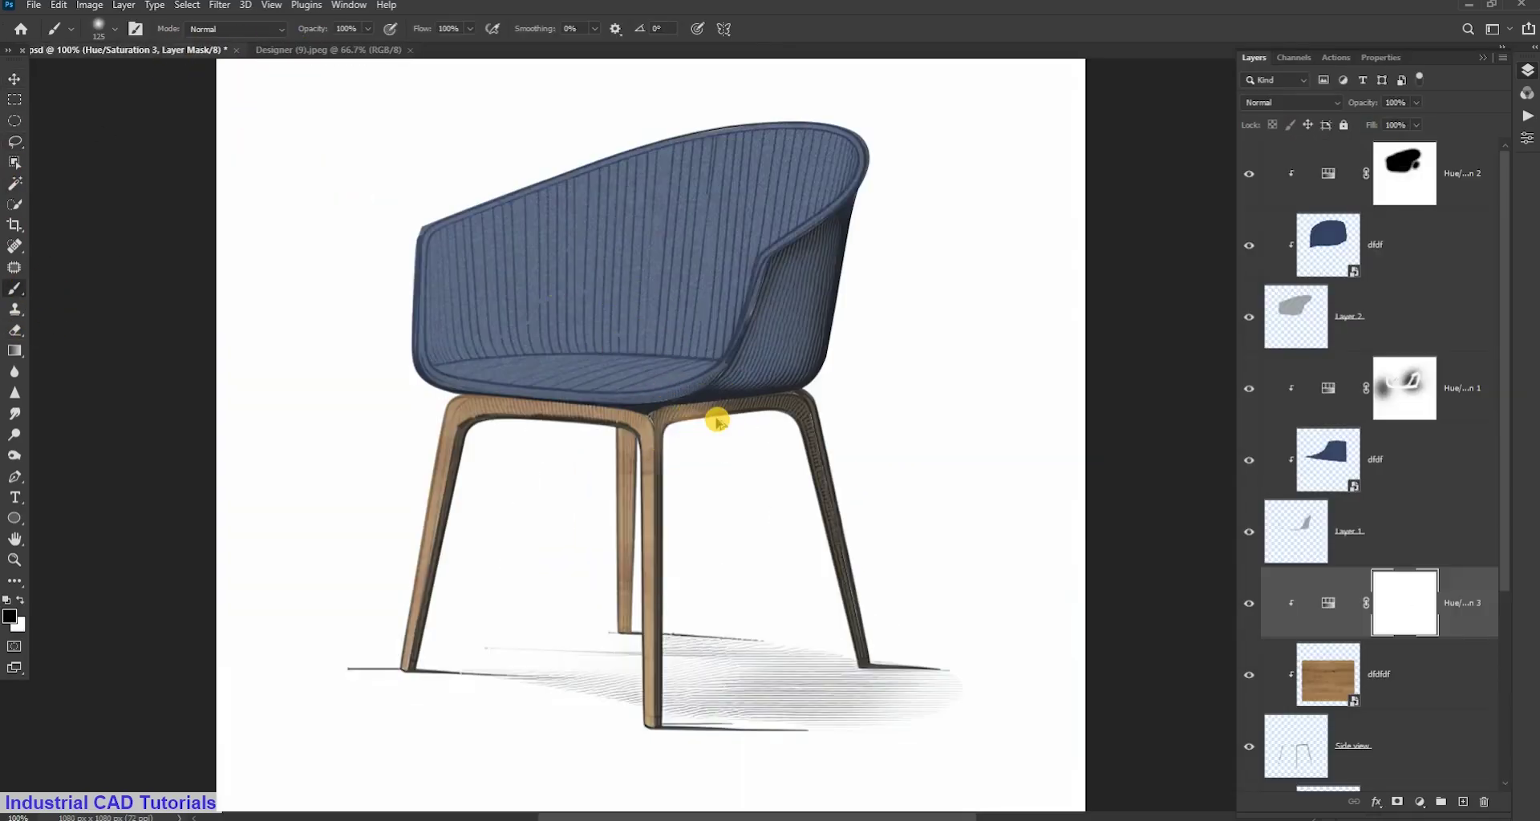
pyautogui.moveTo(688, 421); pyautogui.dragTo(684, 706)
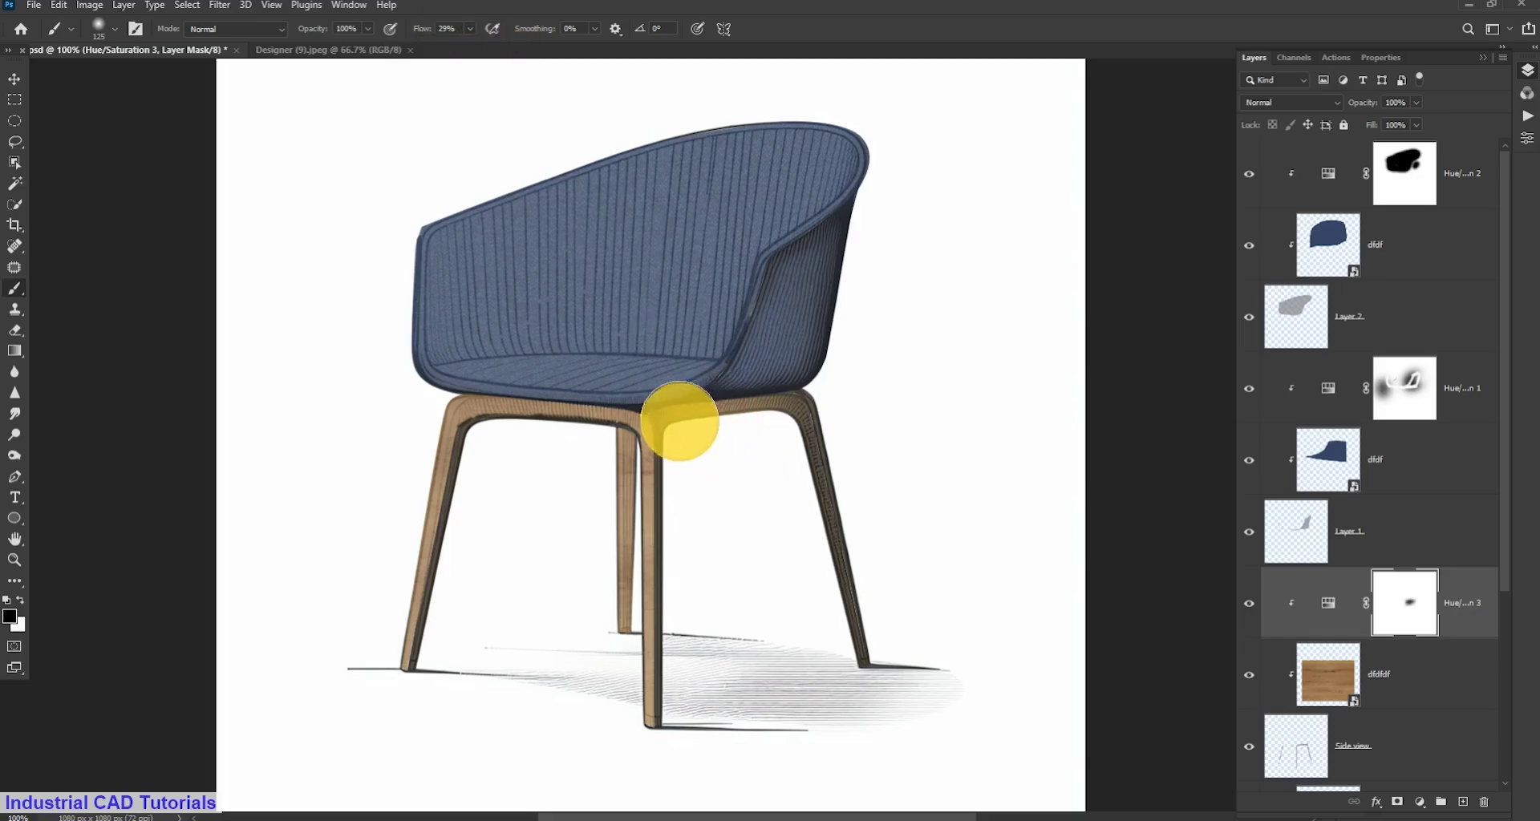
pyautogui.hotkey('ctrl', 'z')
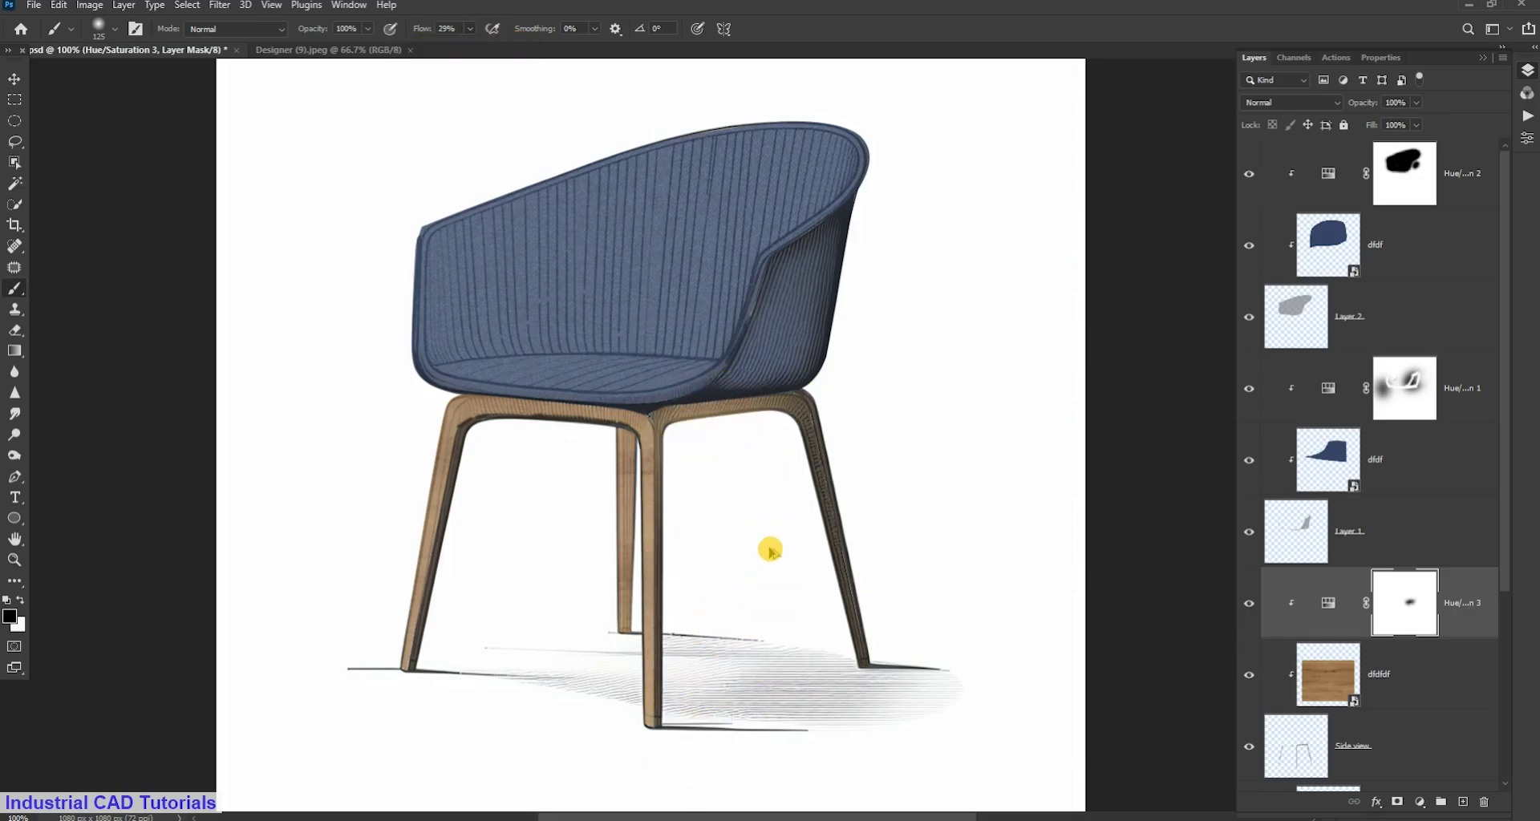
pyautogui.hotkey('ctrl', 'z')
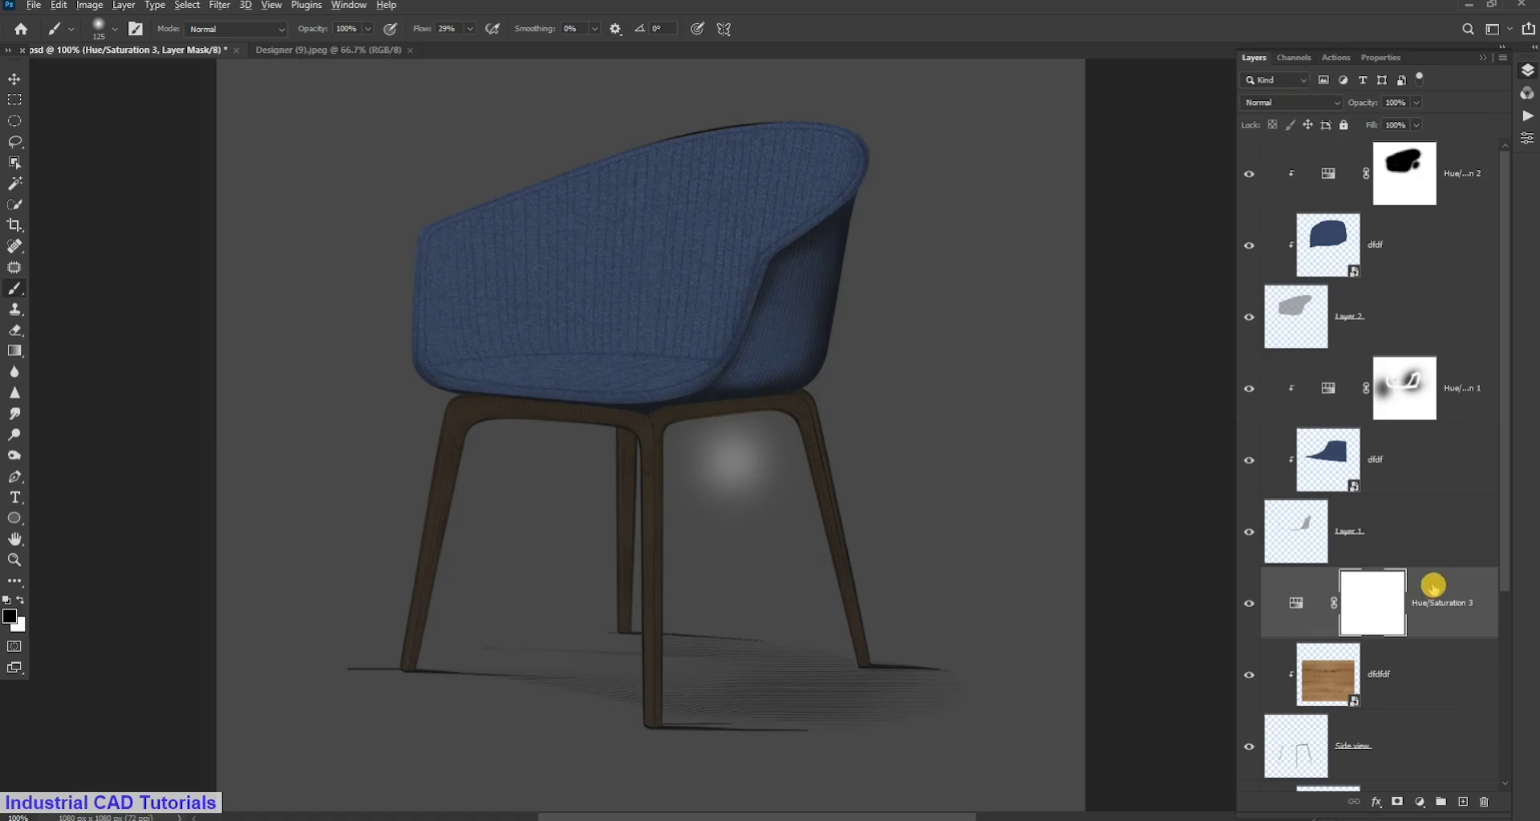
pyautogui.hotkey('ctrl', 'alt', 'g')
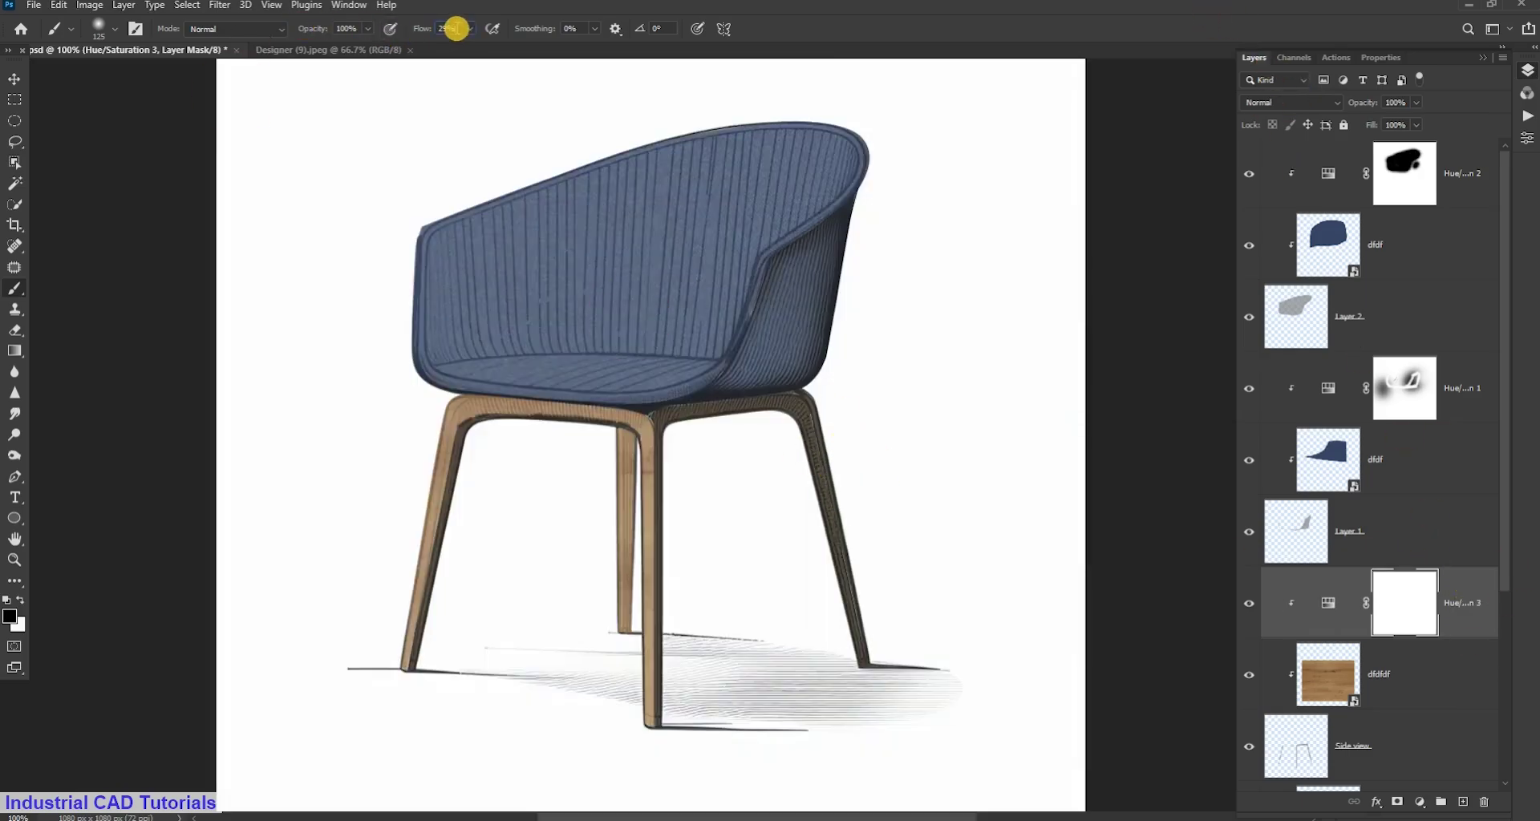
# Paint the mask along the front leg and frame, trying 65% flow with white
pyautogui.moveTo(458, 48); pyautogui.dragTo(453, 48)
pyautogui.moveTo(688, 423)
pyautogui.mouseDown()
pyautogui.moveTo(808, 429)
pyautogui.moveTo(670, 525)
pyautogui.mouseUp()
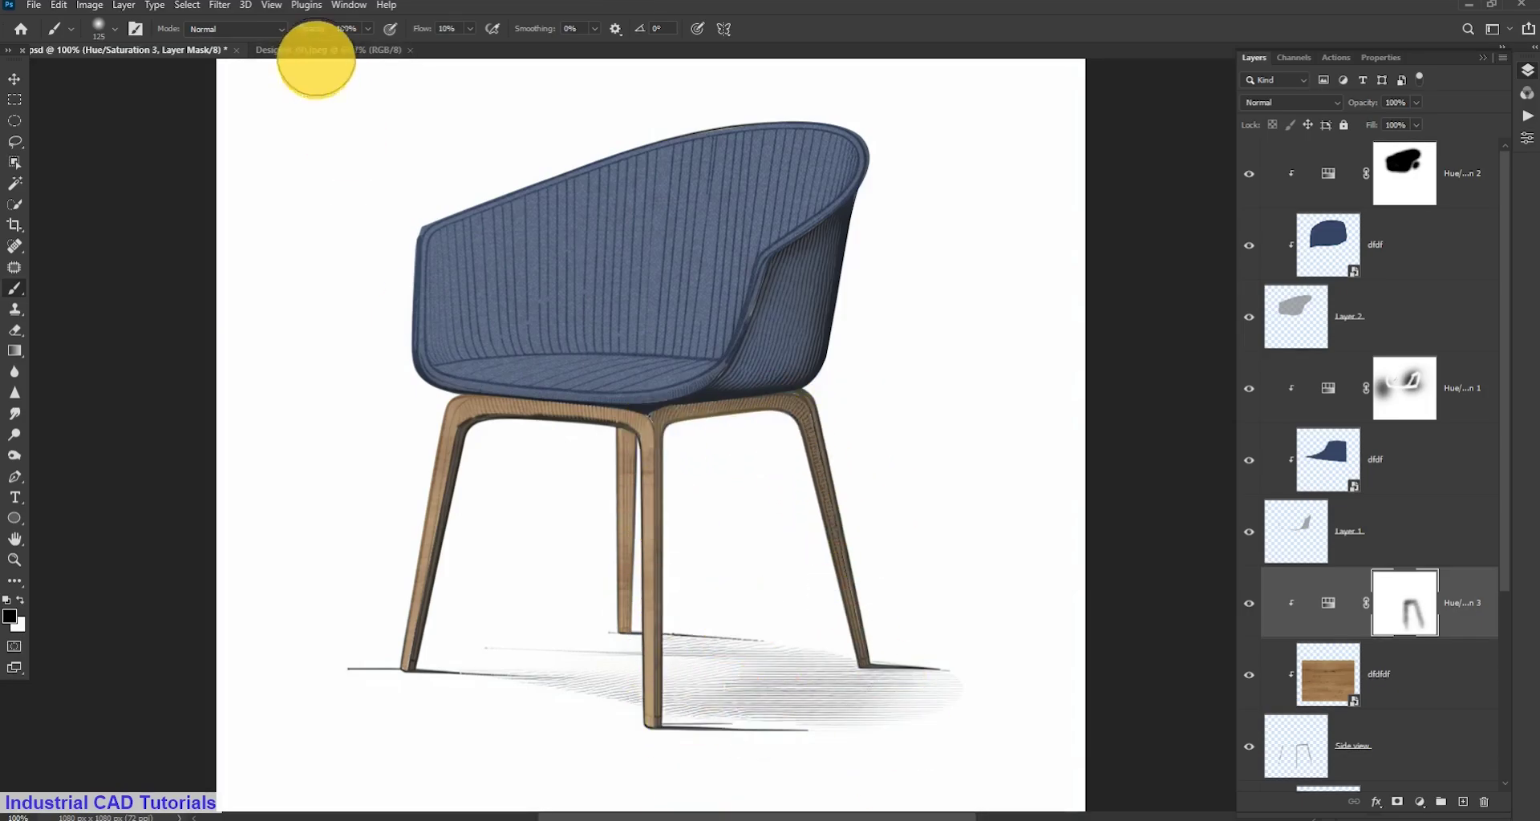
pyautogui.click(313, 49)
pyautogui.click(165, 49)
pyautogui.moveTo(422, 28); pyautogui.dragTo(465, 28)
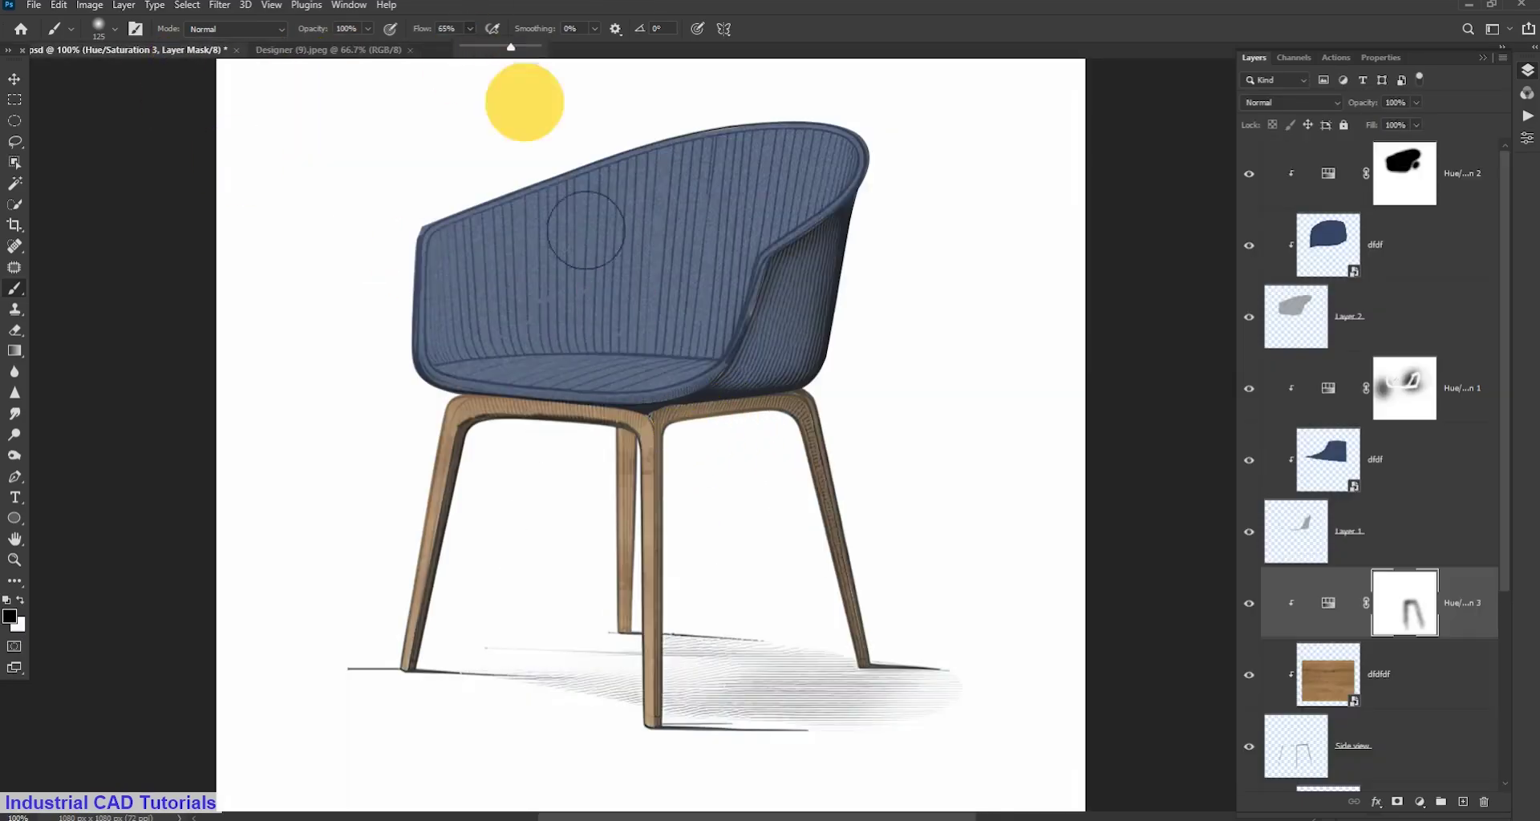
pyautogui.click(20, 600)
pyautogui.moveTo(660, 419)
pyautogui.mouseDown()
pyautogui.moveTo(819, 406)
pyautogui.moveTo(803, 611)
pyautogui.mouseUp()
pyautogui.hotkey('ctrl', 'z')
pyautogui.hotkey('ctrl', 'z')
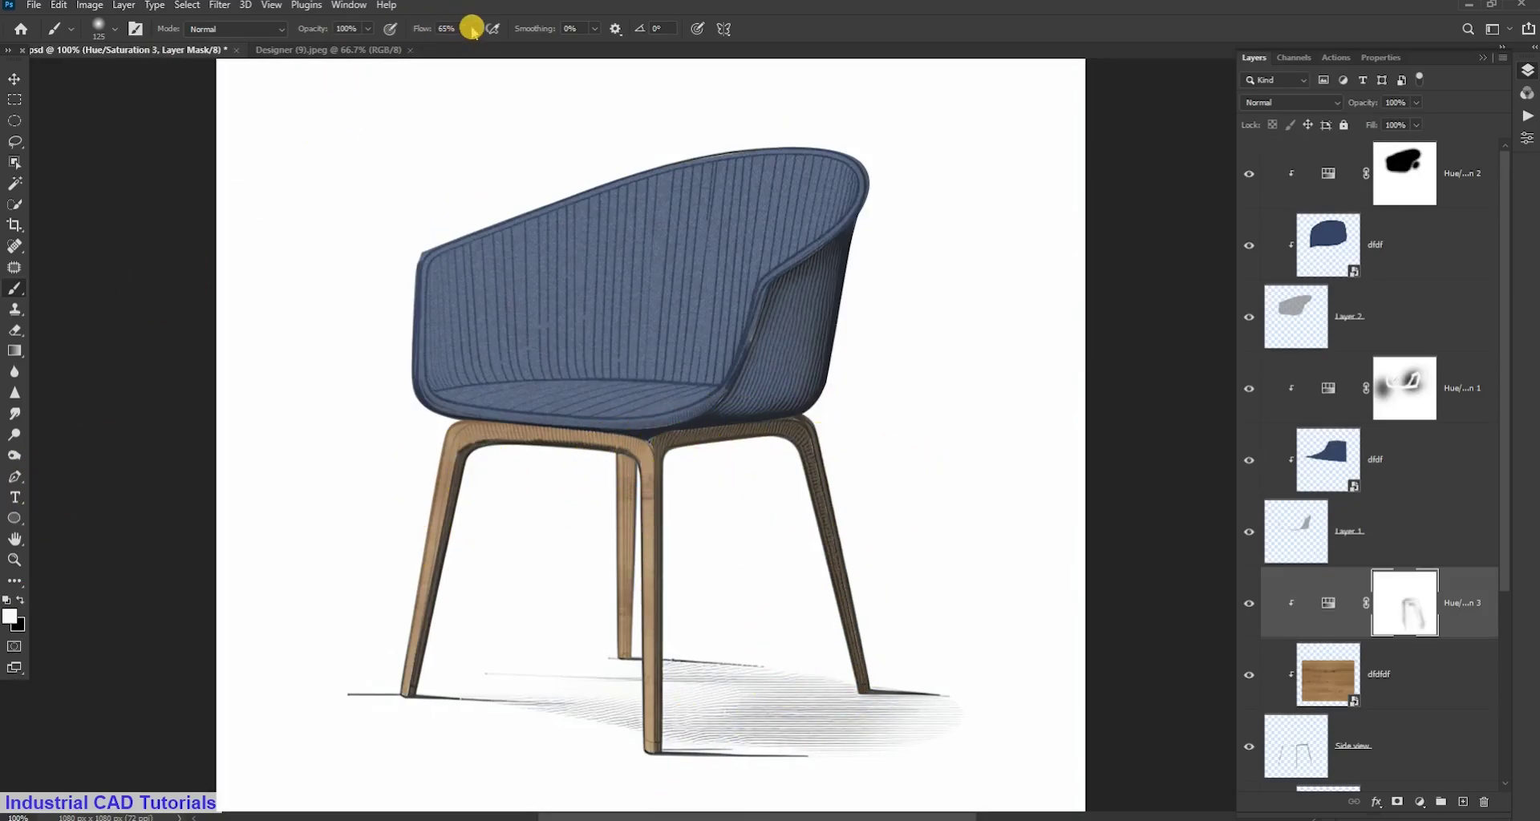
# At 21% flow, paint the mask along the seat frame and right leg
pyautogui.moveTo(469, 28); pyautogui.dragTo(437, 47)
pyautogui.moveTo(630, 466)
pyautogui.mouseDown()
pyautogui.moveTo(674, 445)
pyautogui.moveTo(802, 501)
pyautogui.mouseUp()
pyautogui.click(20, 600)
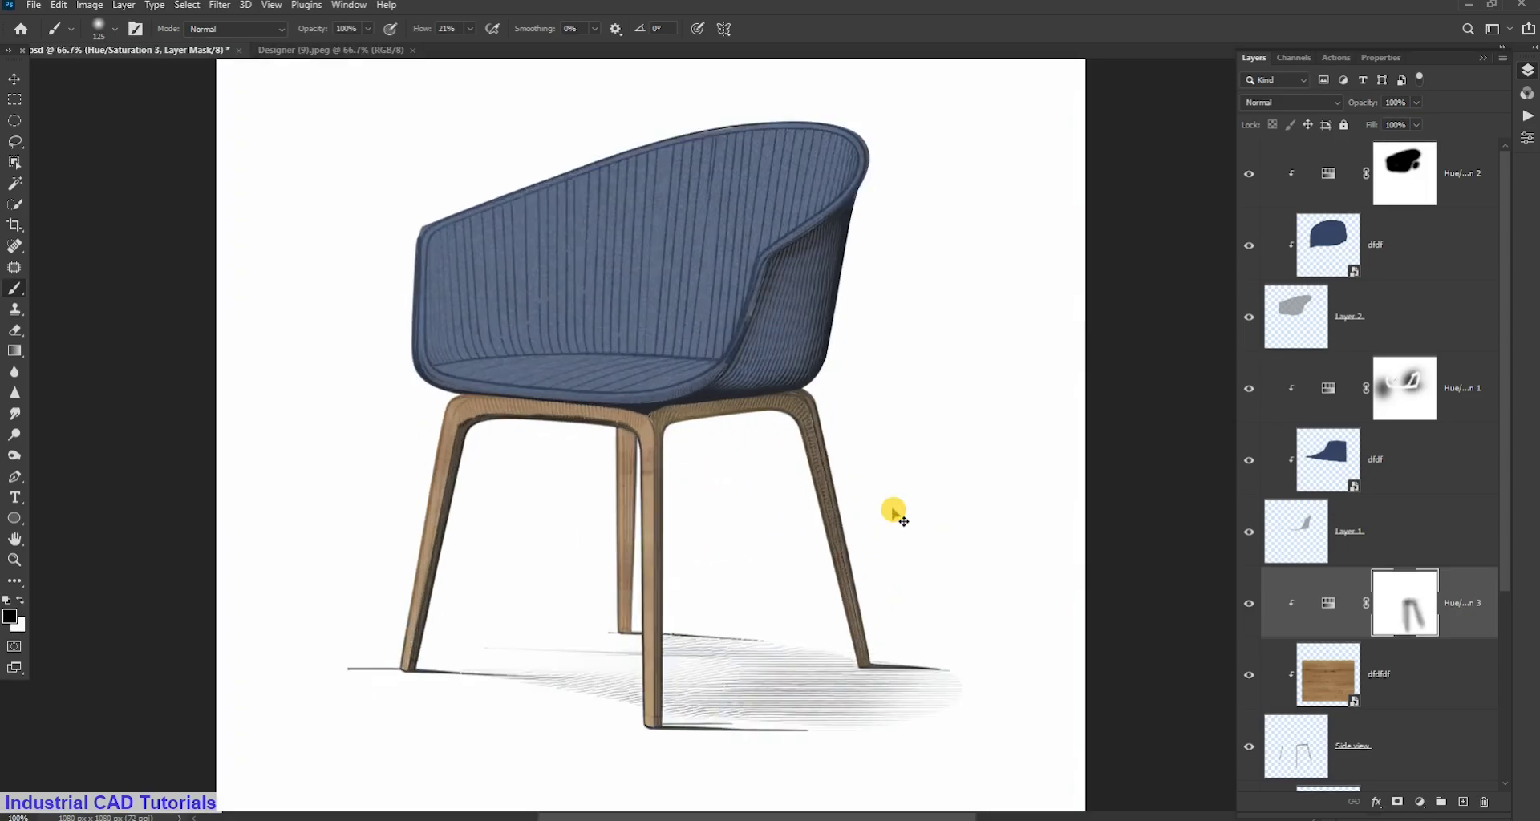
pyautogui.click(305, 51)
pyautogui.click(161, 49)
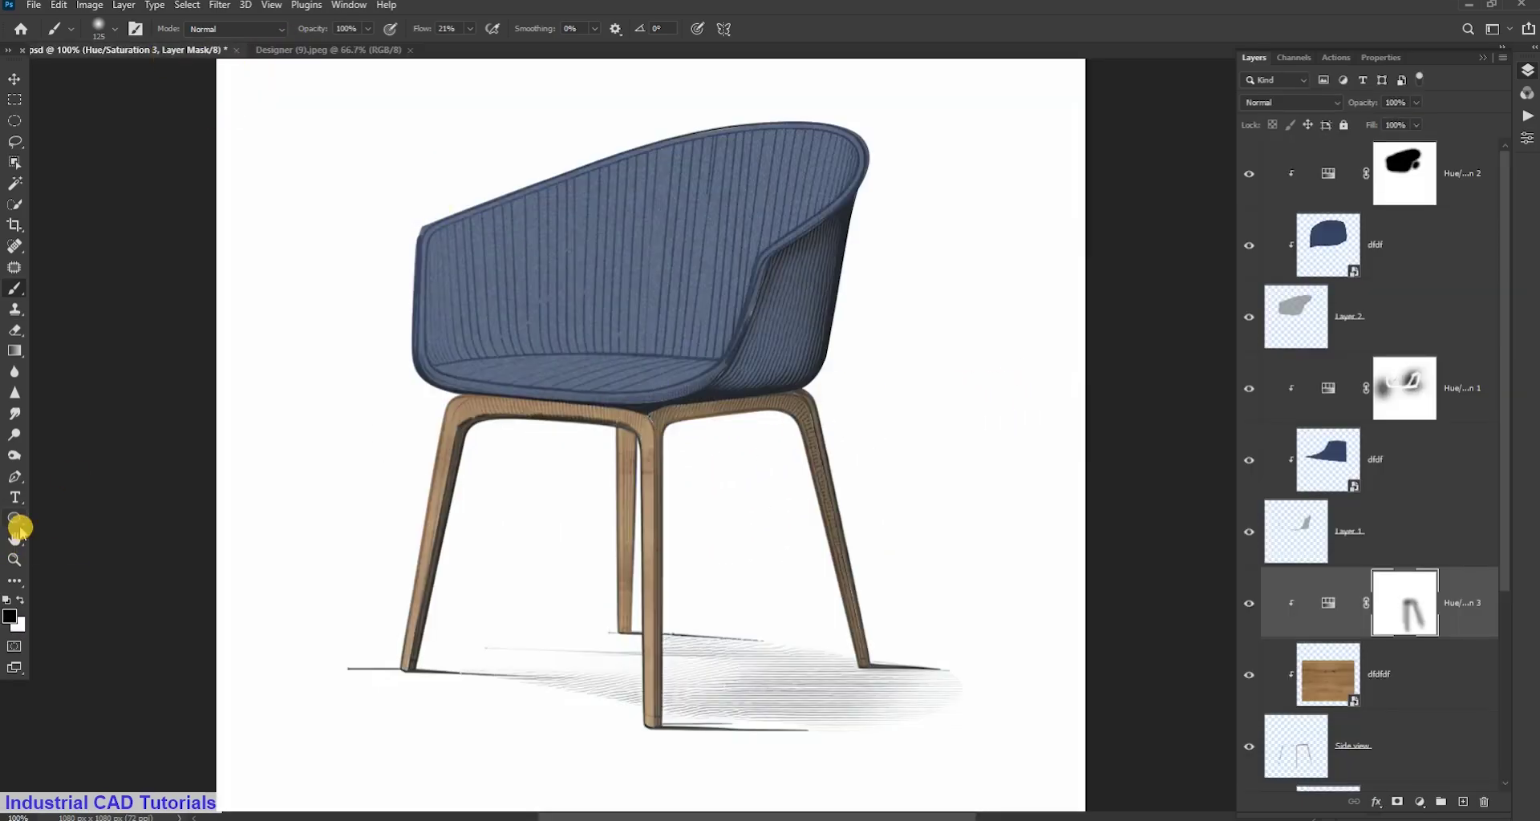
pyautogui.press('x')
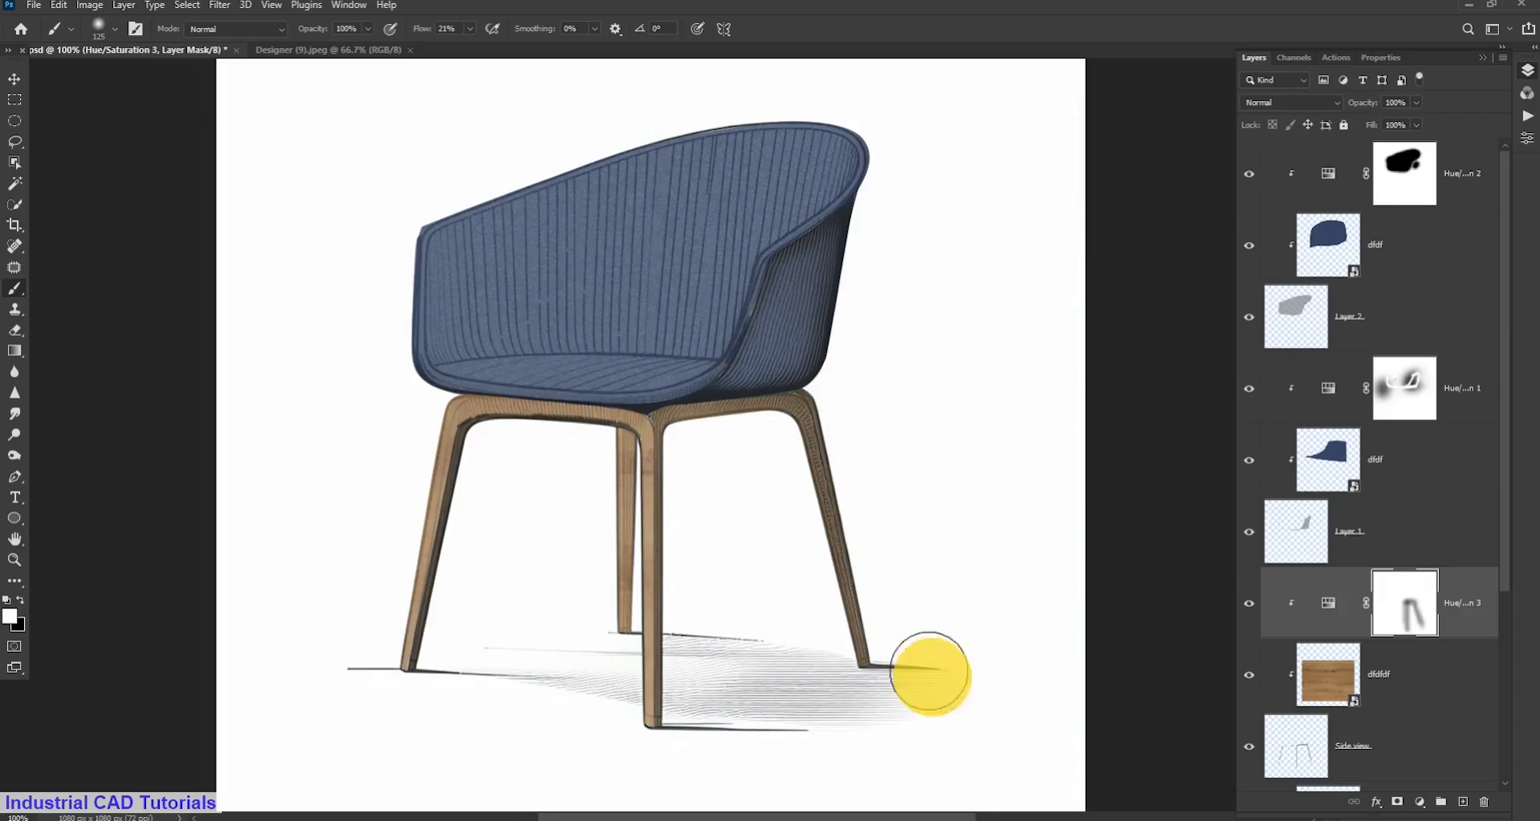
pyautogui.scroll(-1, 930, 674)
pyautogui.scroll(-3, 1379, 481)
# Select the lower dfdfdf wood layer after checking the reference sketch document
pyautogui.click(1380, 552)
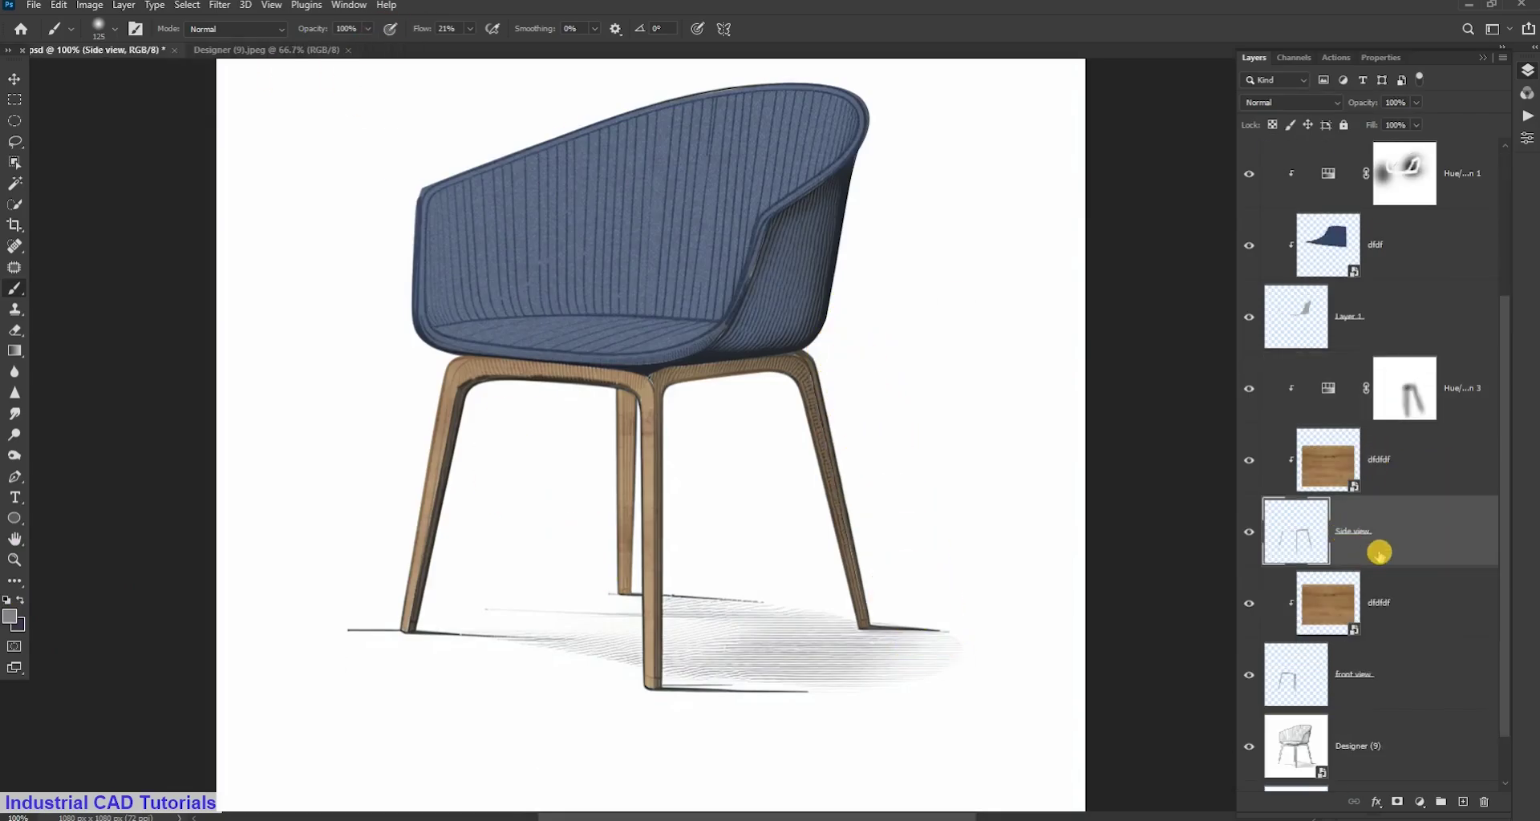
pyautogui.click(1336, 473)
pyautogui.click(1341, 530)
pyautogui.click(1343, 593)
pyautogui.click(201, 49)
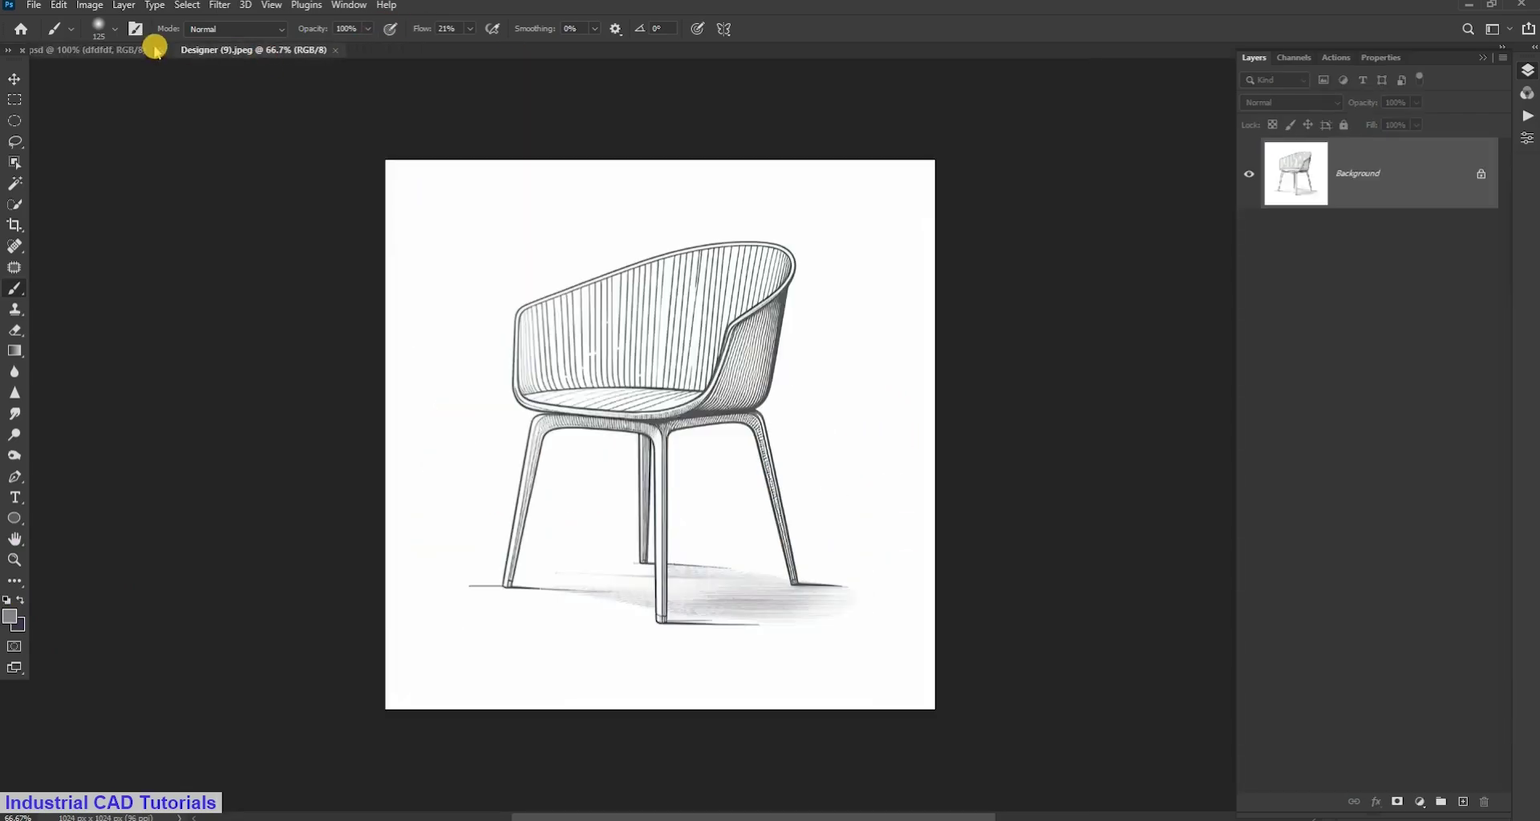
pyautogui.click(194, 49)
pyautogui.click(145, 50)
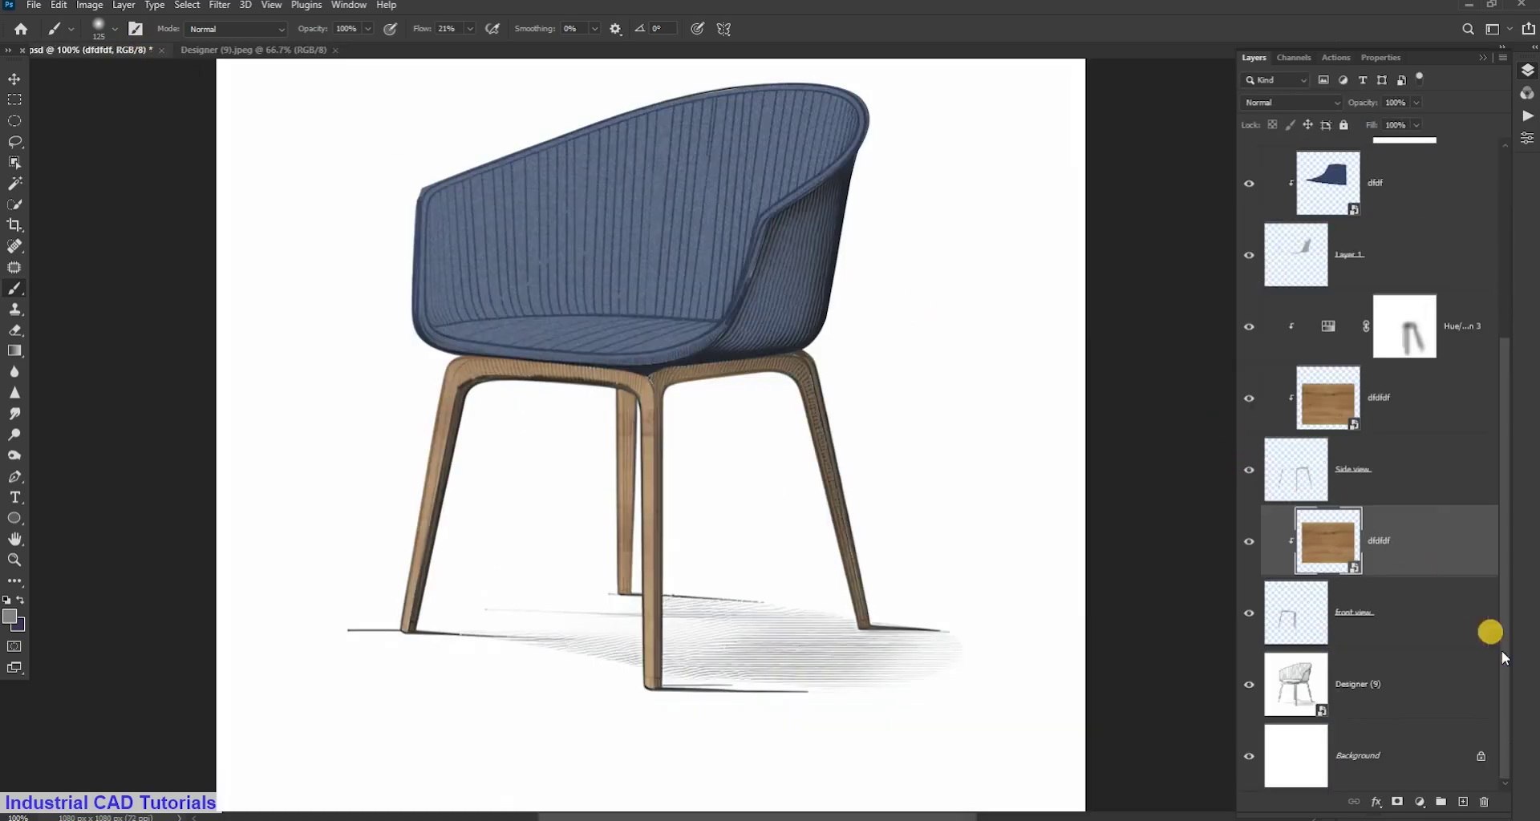
# Add a Hue/Saturation adjustment clipped to the wood layer and start its mask in black
pyautogui.click(1419, 802)
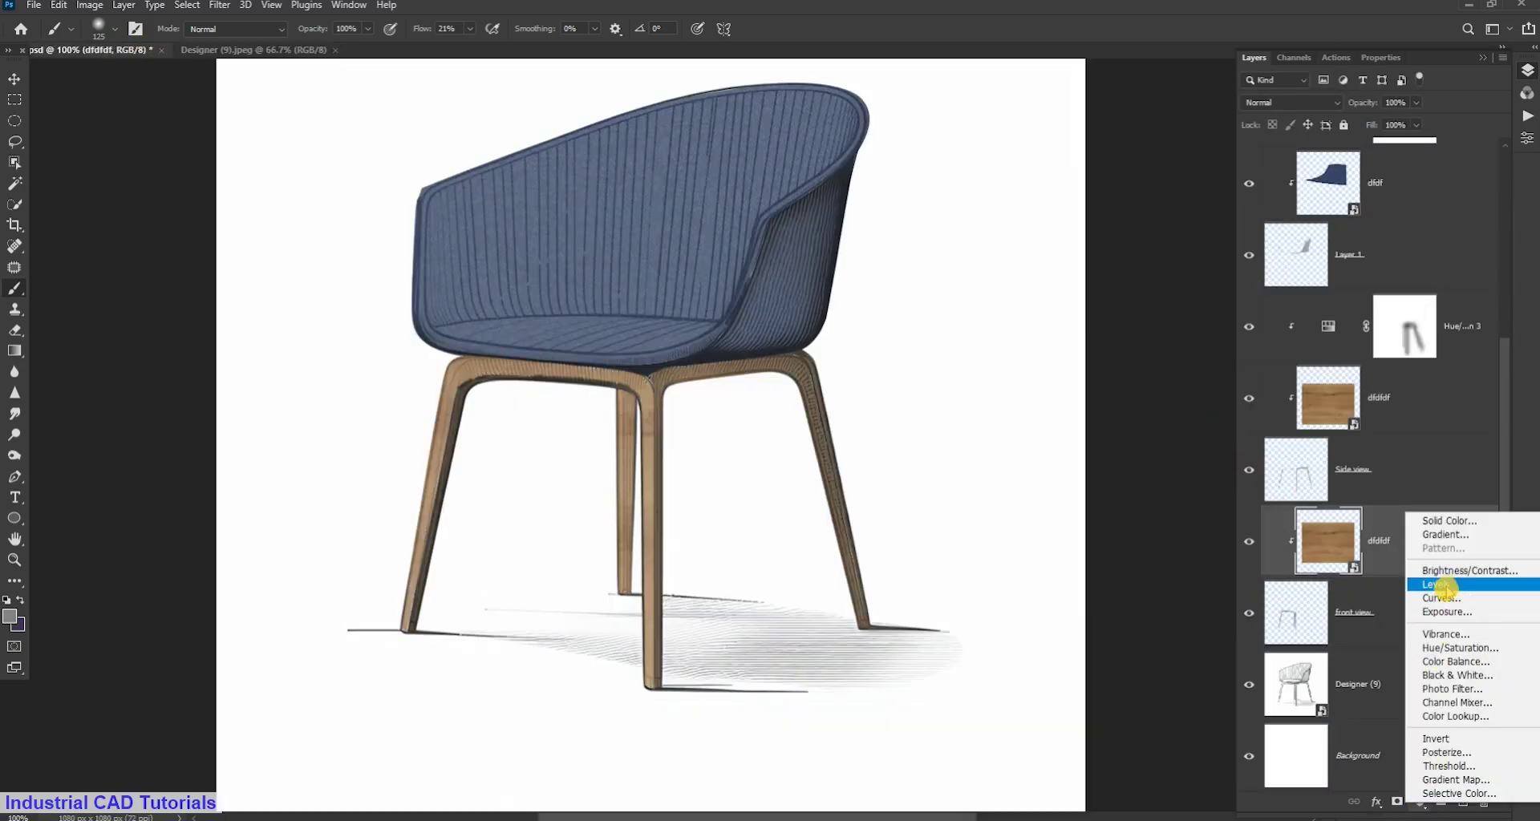
pyautogui.click(1460, 649)
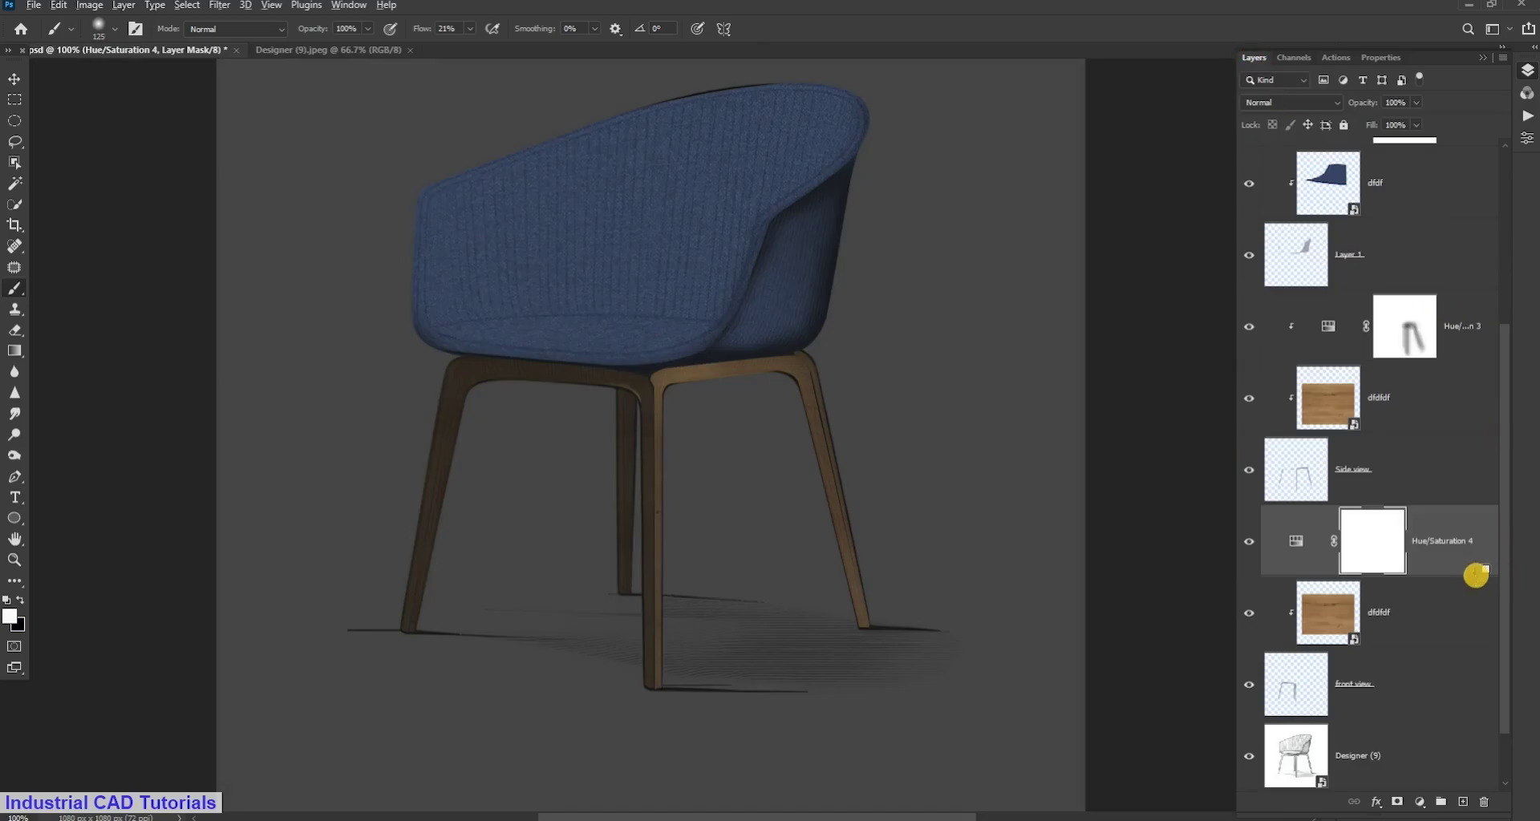
pyautogui.keyDown('alt'); pyautogui.click(1476, 575); pyautogui.keyUp('alt')
pyautogui.click(20, 600)
pyautogui.moveTo(640, 474); pyautogui.dragTo(636, 445)
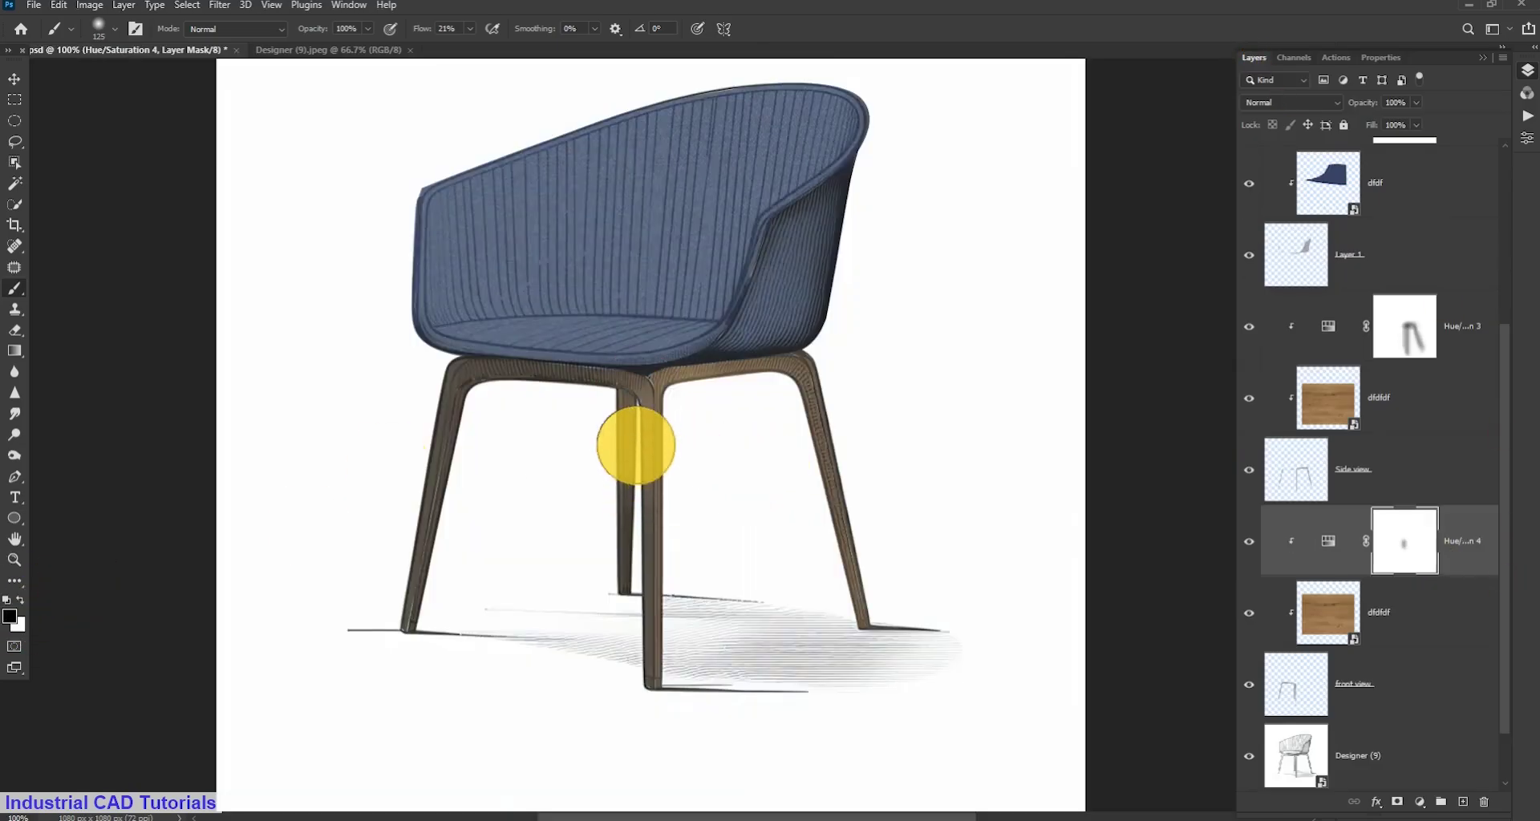
pyautogui.click(367, 50)
pyautogui.click(113, 49)
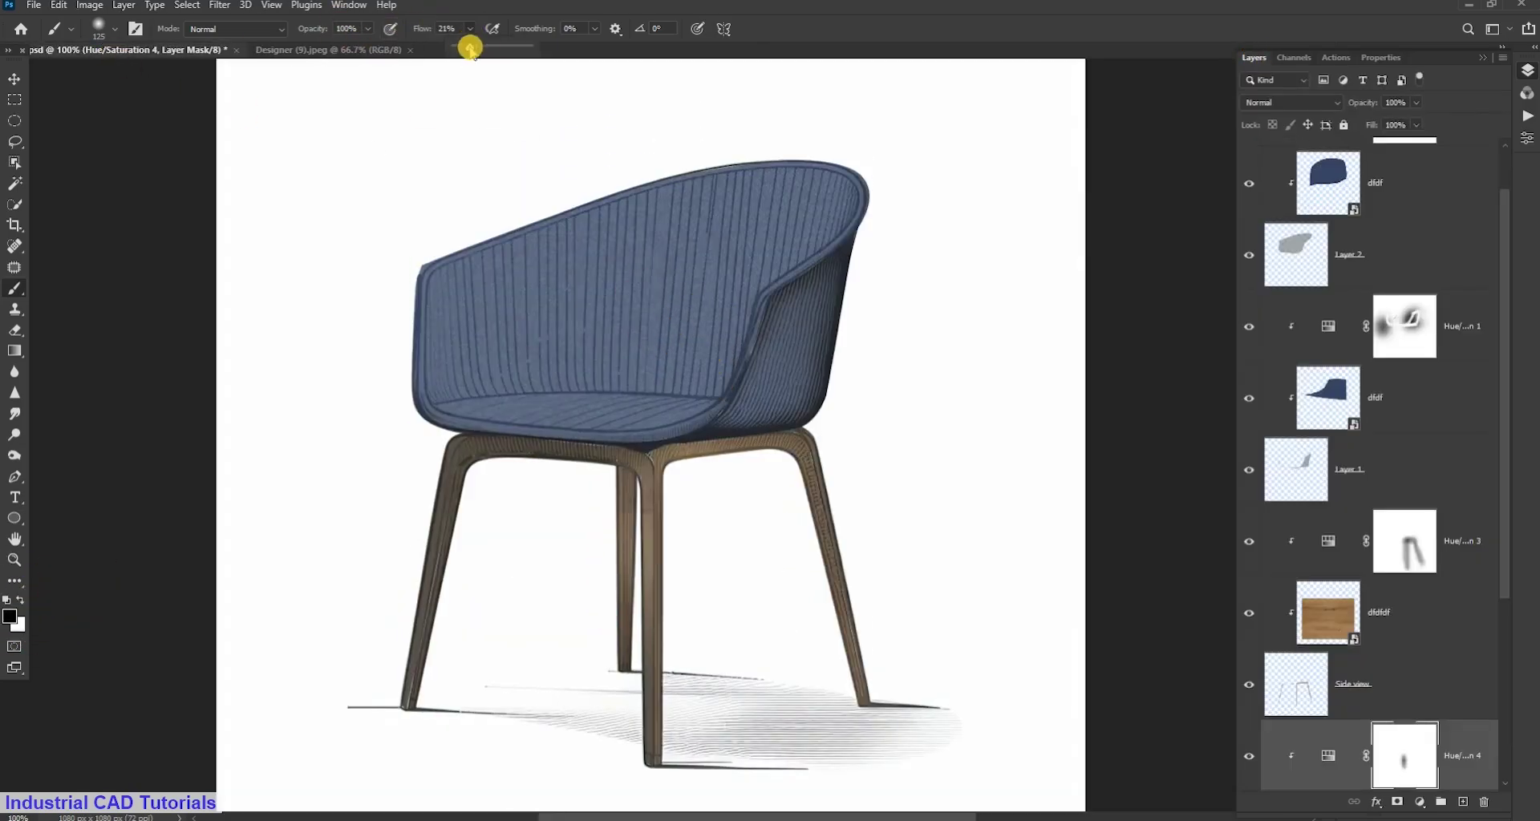
# At 76% brush flow, paint the mask under the seat and down the chair legs
pyautogui.moveTo(591, 447); pyautogui.dragTo(585, 447)
pyautogui.click(470, 29)
pyautogui.moveTo(450, 47); pyautogui.dragTo(495, 46)
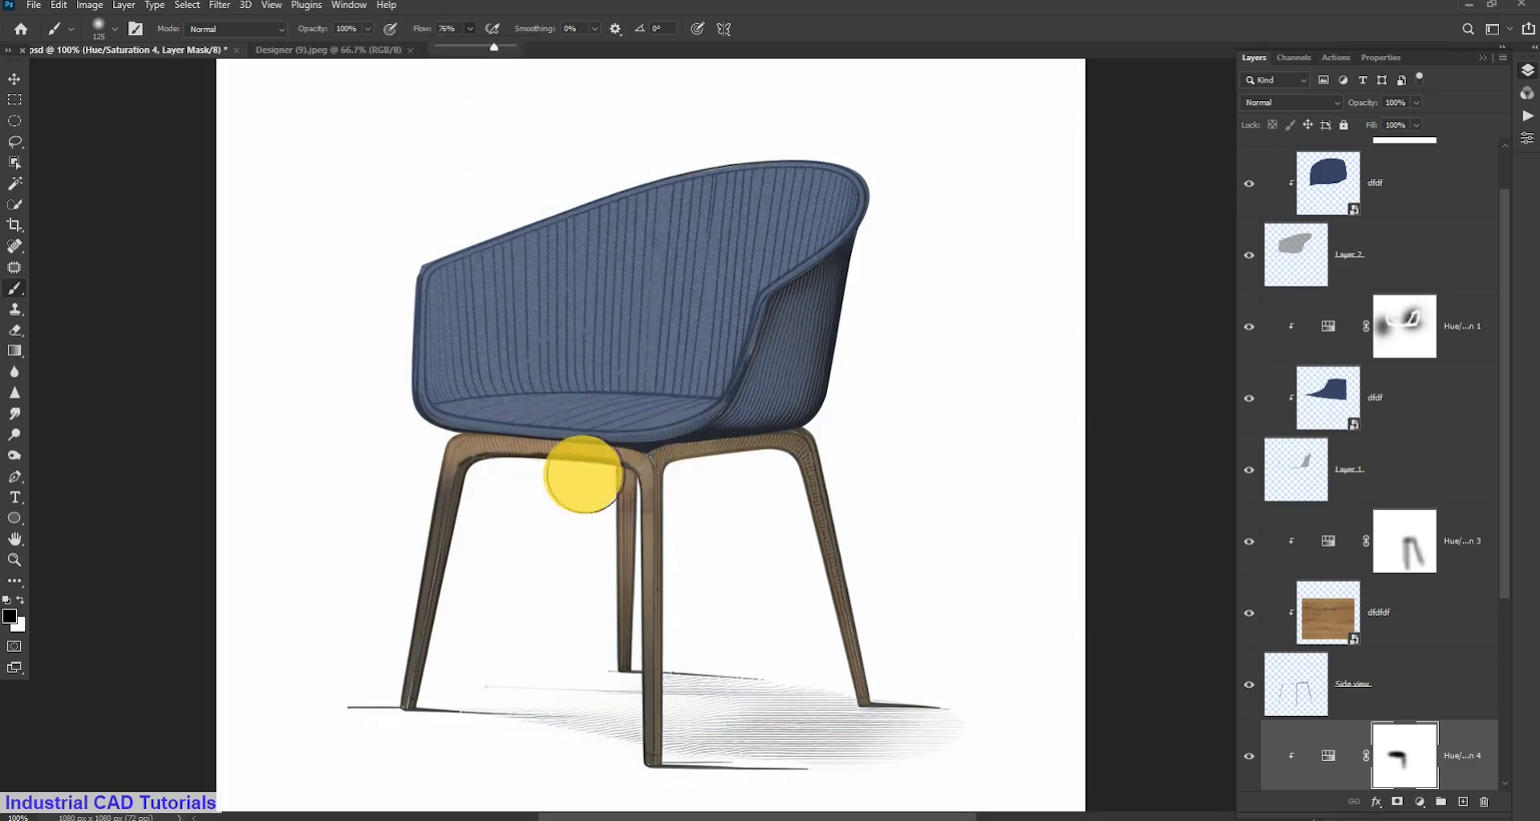
pyautogui.moveTo(618, 474); pyautogui.dragTo(612, 501)
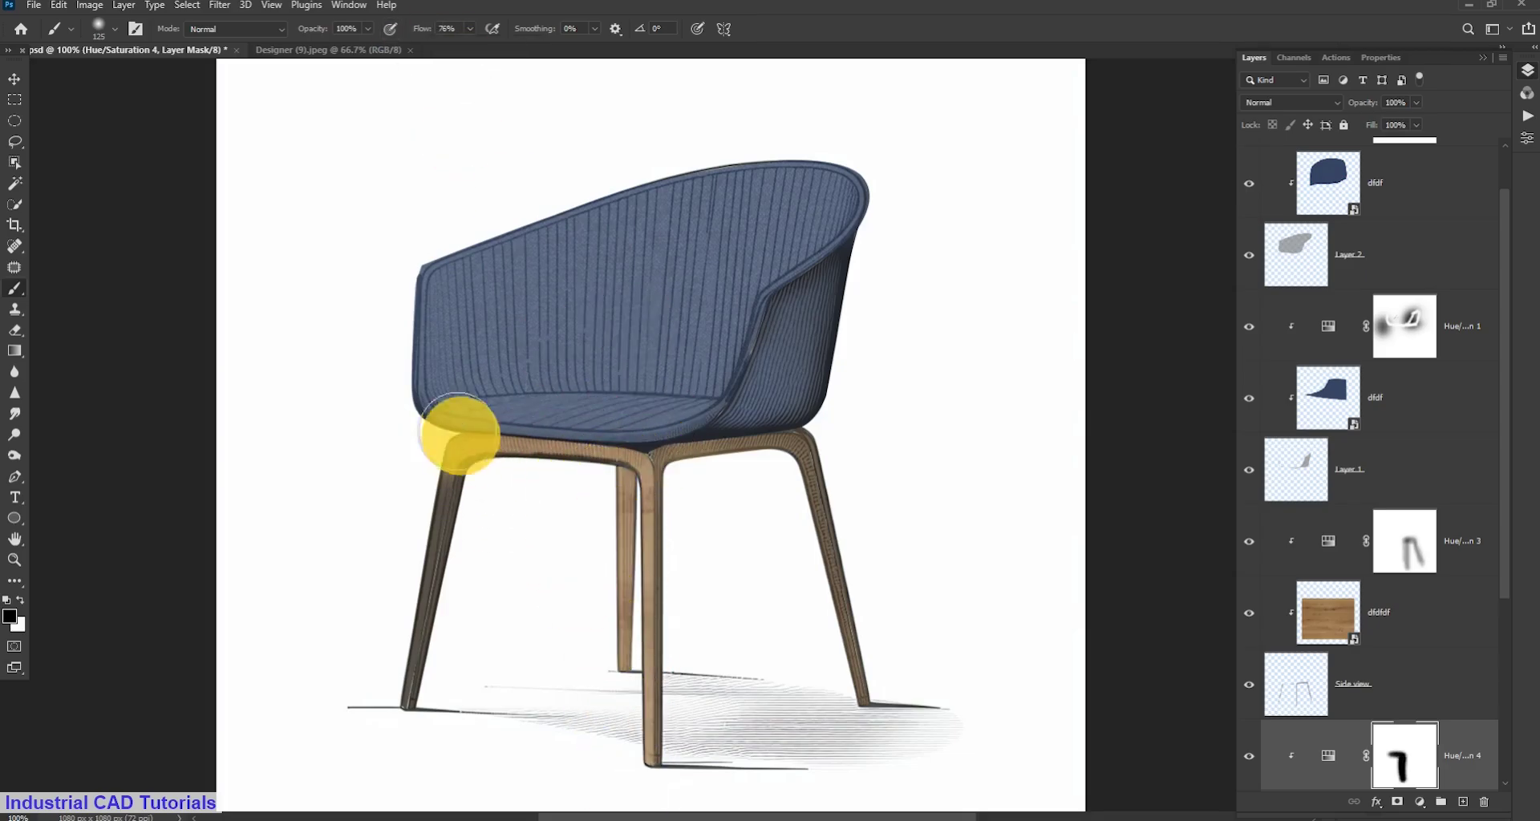
pyautogui.moveTo(459, 434); pyautogui.dragTo(430, 498)
pyautogui.hotkey('ctrl', '-')
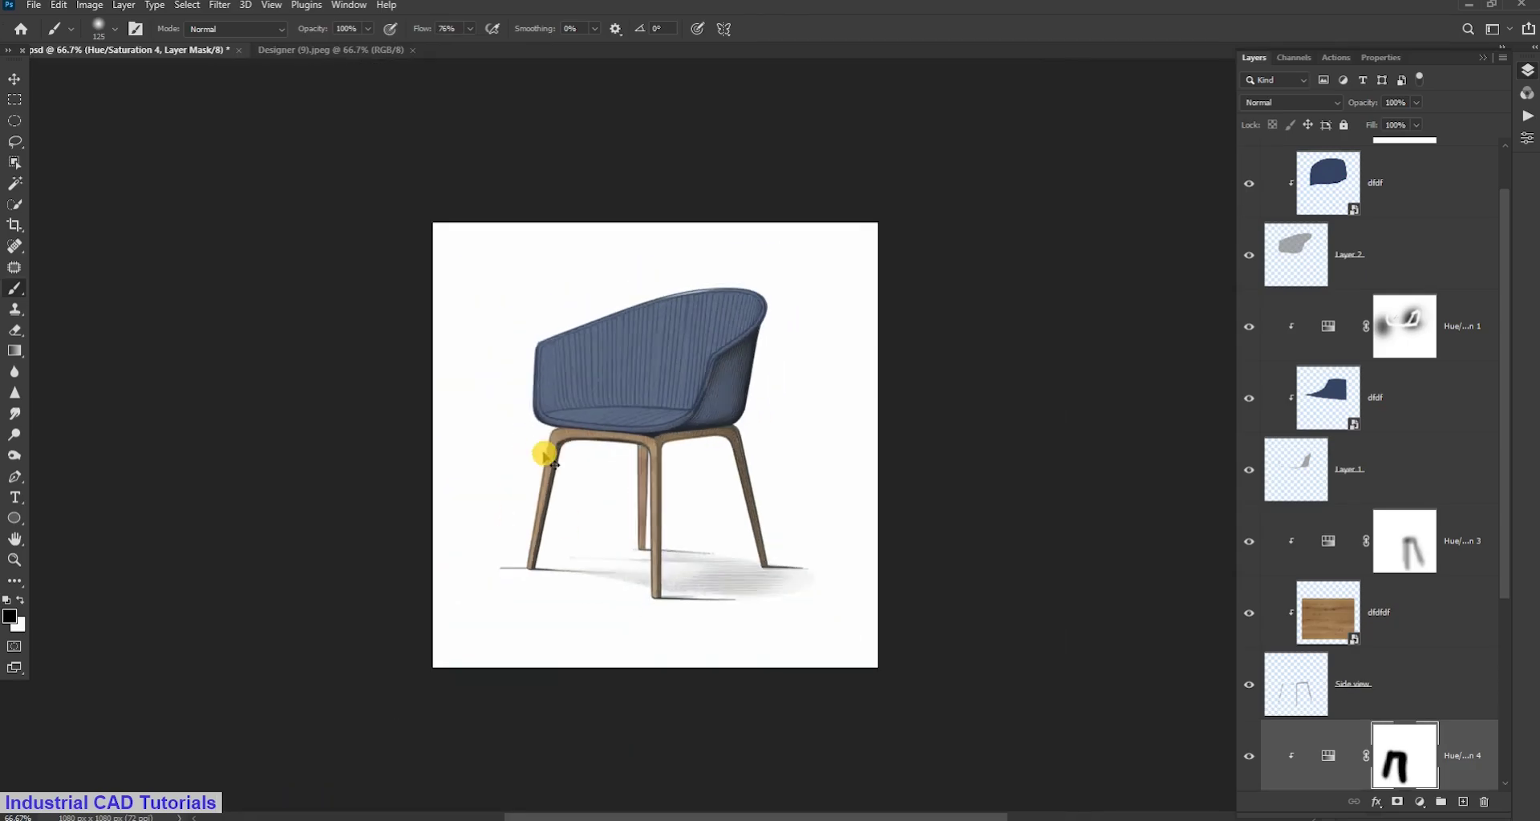
pyautogui.click(333, 50)
pyautogui.click(200, 50)
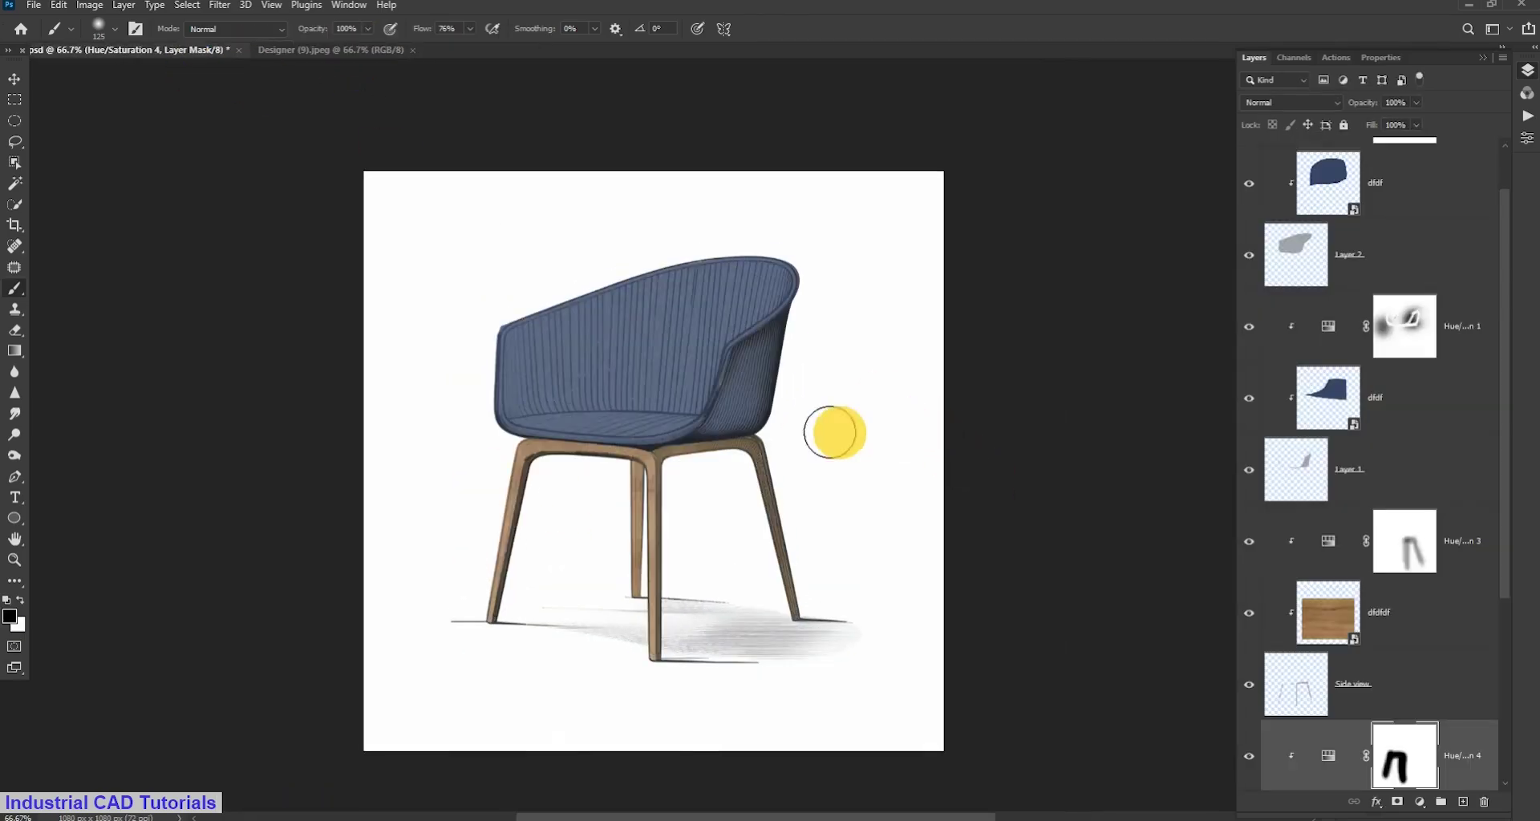
pyautogui.moveTo(834, 433); pyautogui.dragTo(776, 521)
pyautogui.click(337, 50)
# Compare the reference sketch with the coloured chair document, ending on the chair document
pyautogui.click(218, 50)
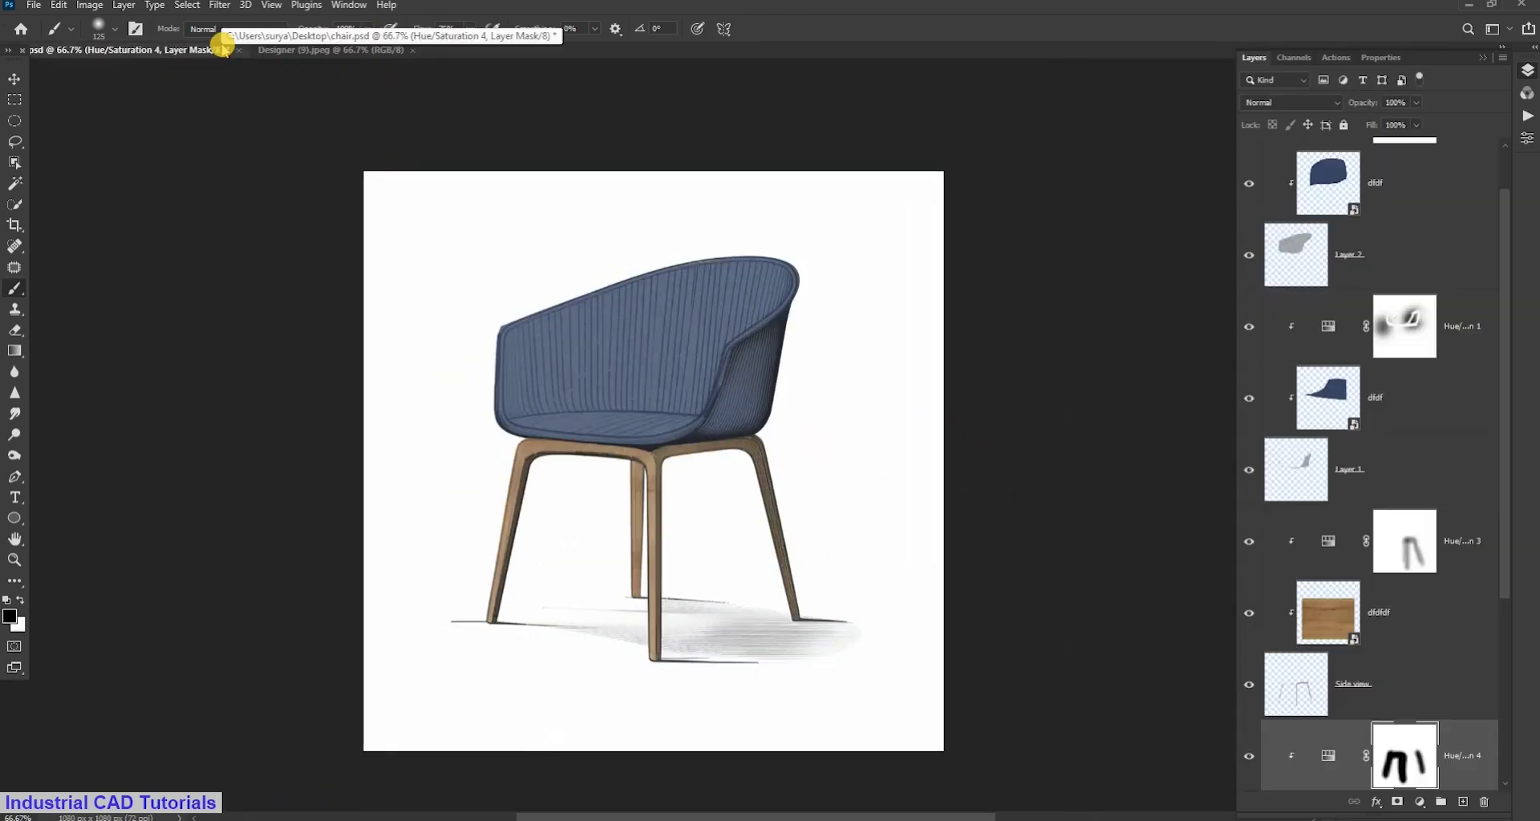
pyautogui.click(265, 52)
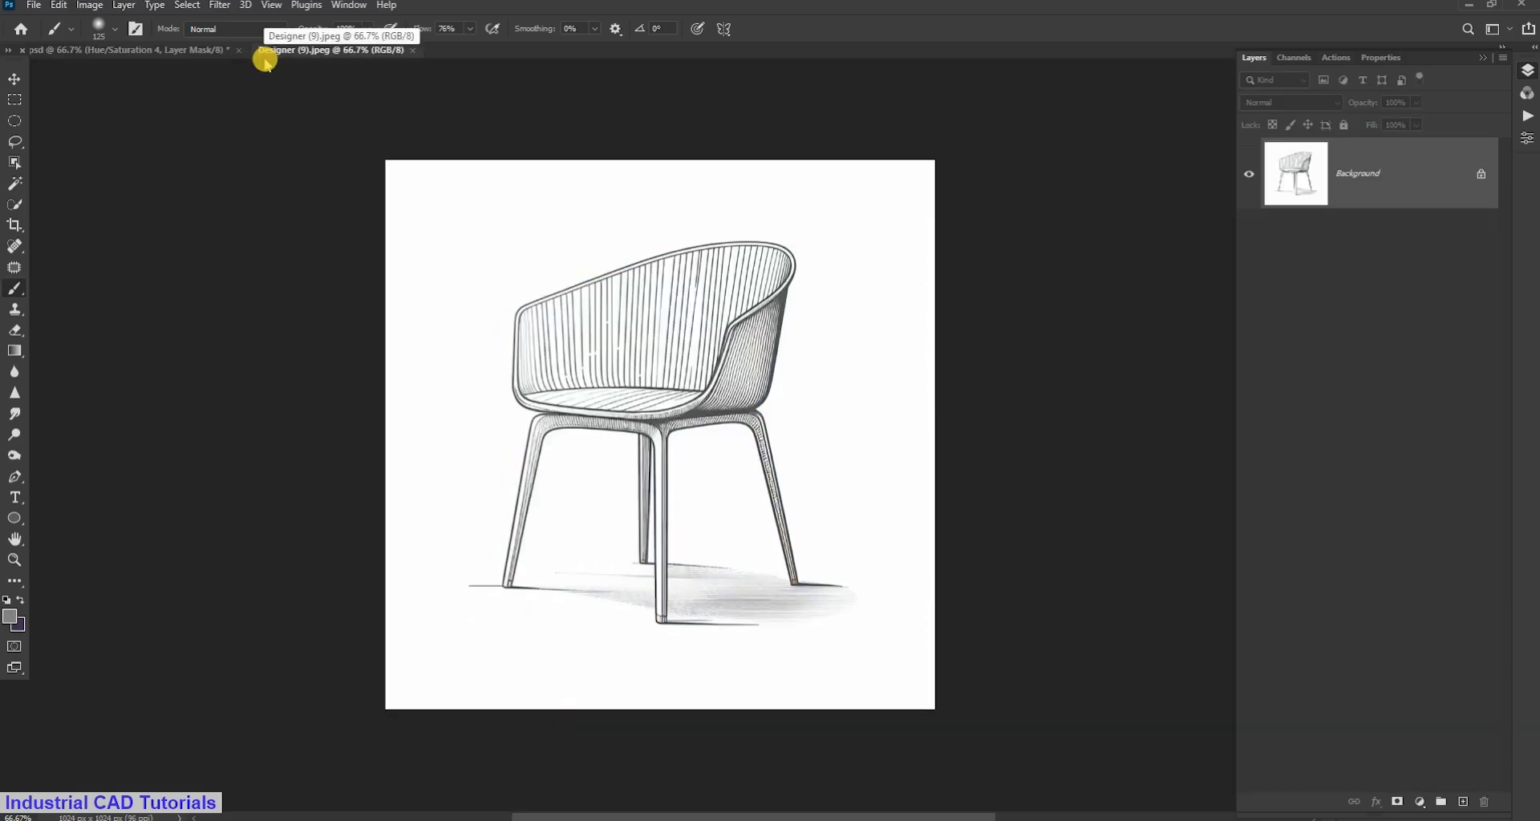
pyautogui.click(197, 51)
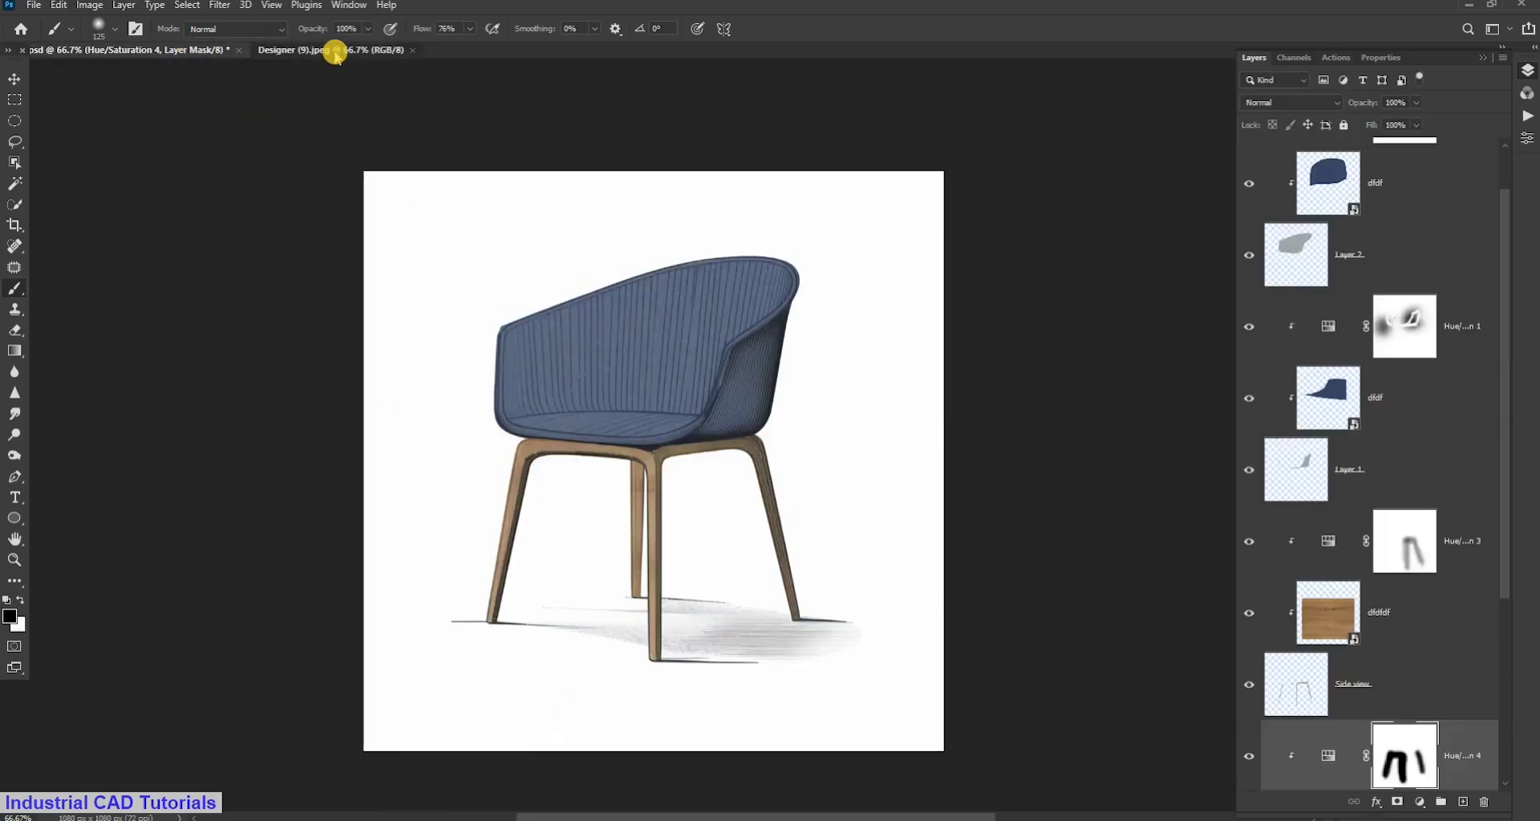
pyautogui.click(336, 49)
pyautogui.click(97, 49)
pyautogui.scroll(-3, 1358, 465)
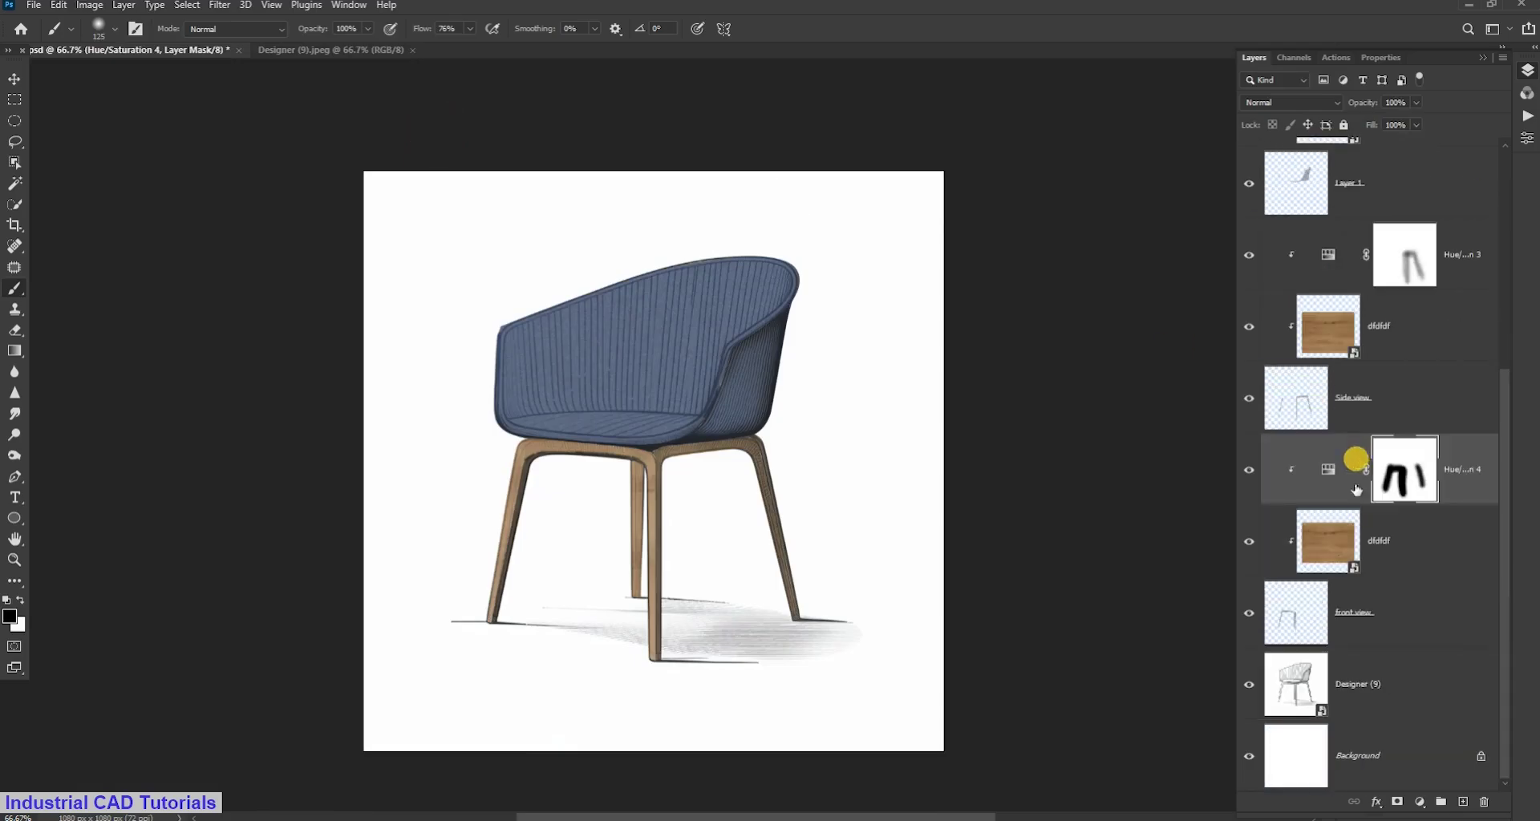
# Paint out the Hue/Saturation 3 mask beside the right chair leg
pyautogui.click(1403, 326)
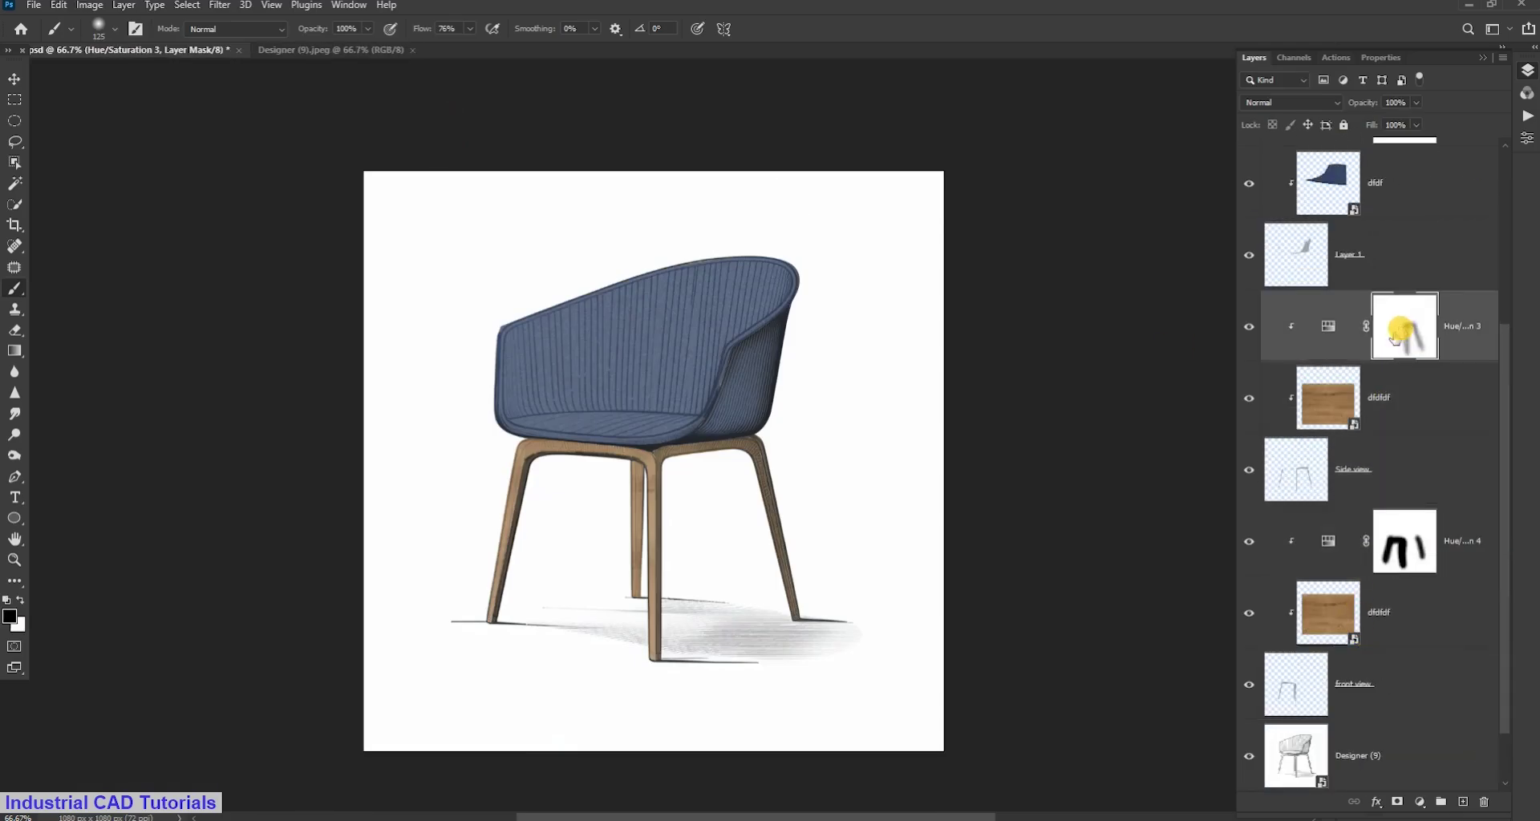
pyautogui.moveTo(760, 401); pyautogui.dragTo(804, 502)
pyautogui.scroll(2, 805, 501)
pyautogui.scroll(-5, 757, 482)
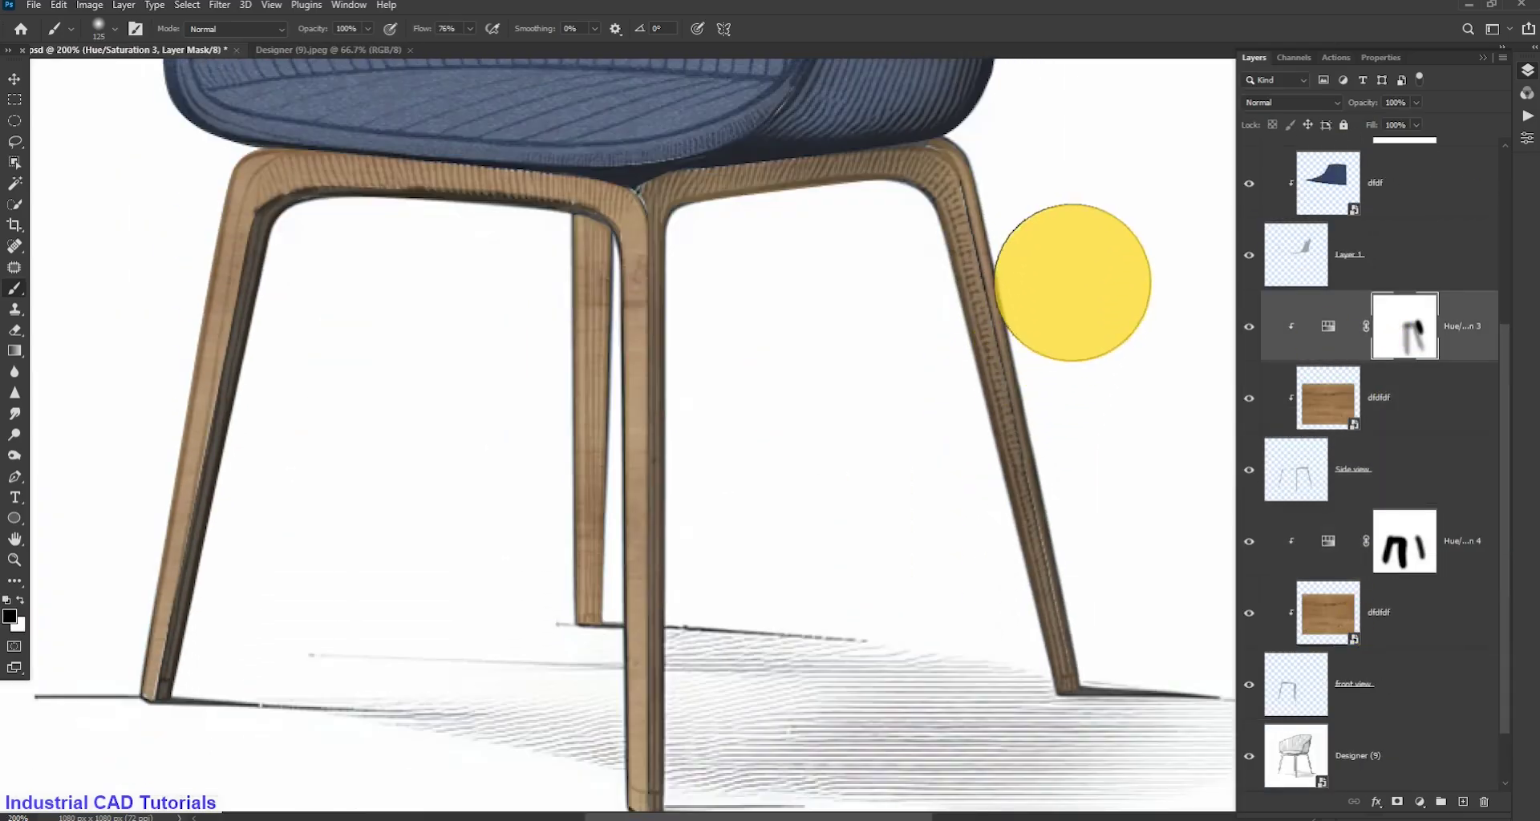
pyautogui.scroll(-3, 971, 682)
# Hide and re-show the Designer (9) sketch overlay to check the result
pyautogui.press('v')
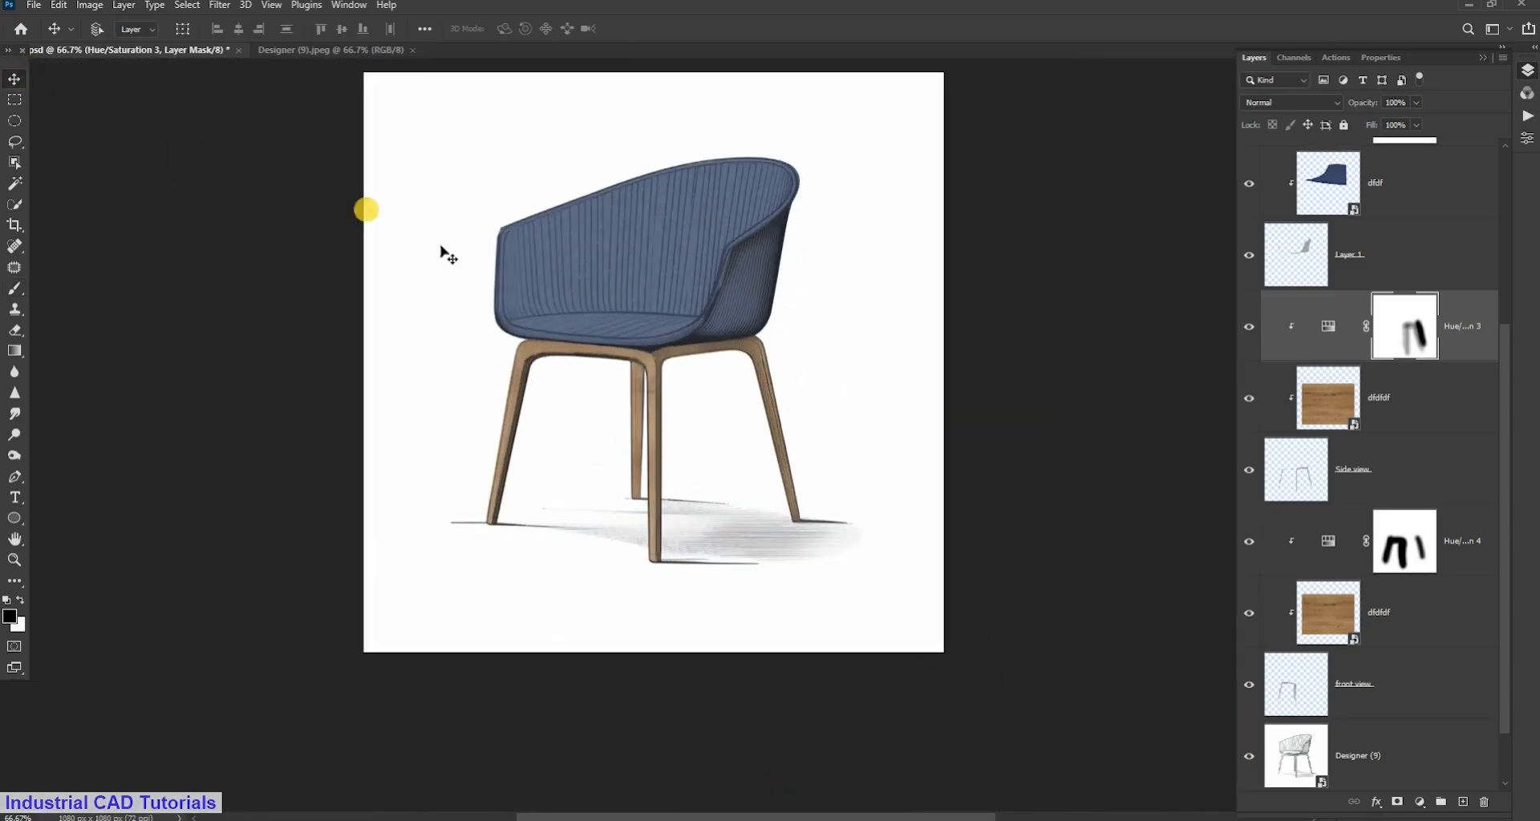
pyautogui.scroll(-1, 481, 250)
pyautogui.scroll(2, 754, 433)
pyautogui.scroll(-1, 1299, 710)
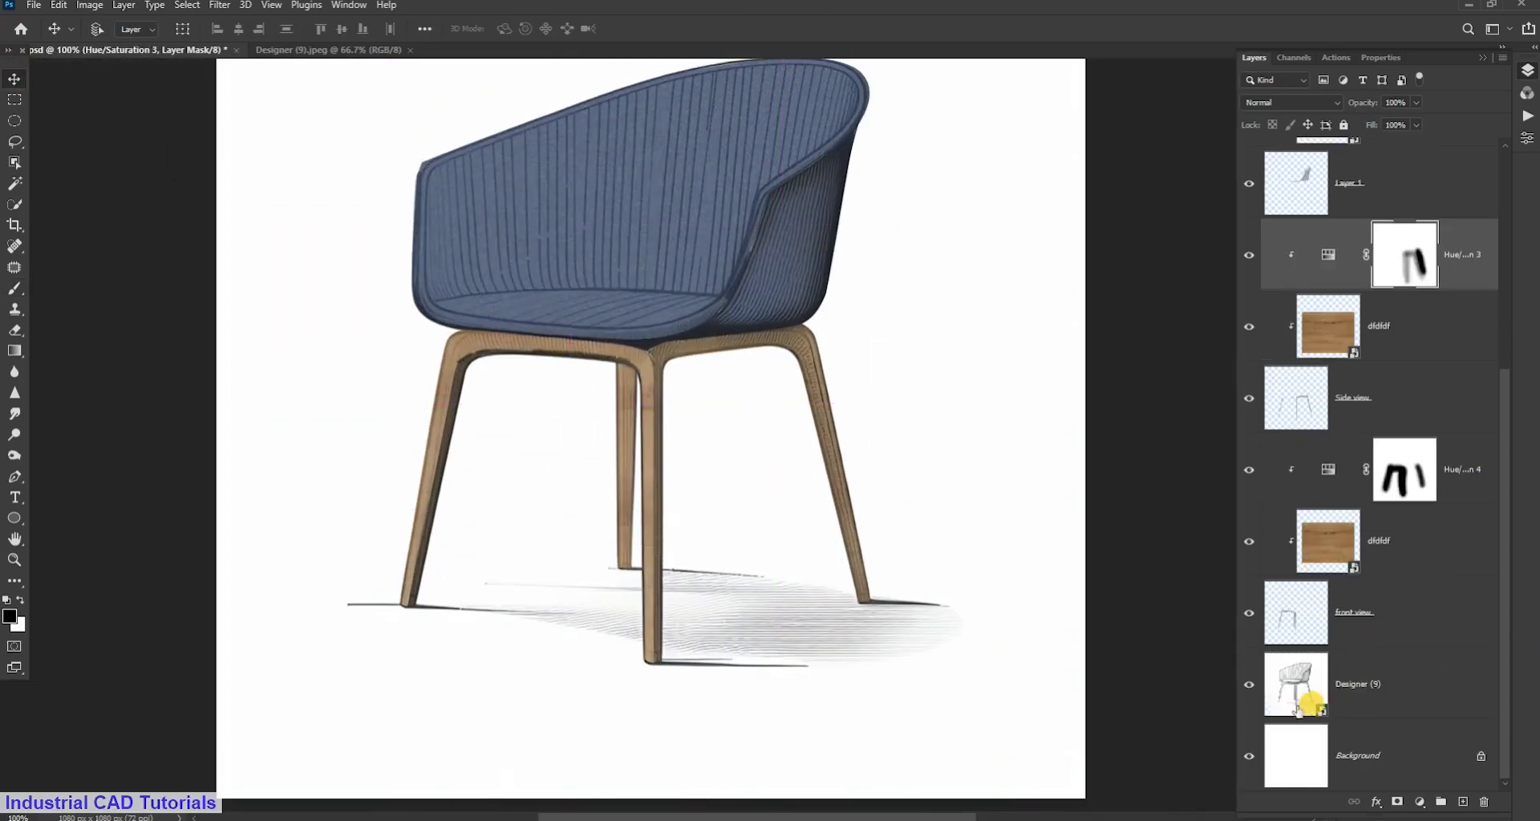
pyautogui.click(1249, 684)
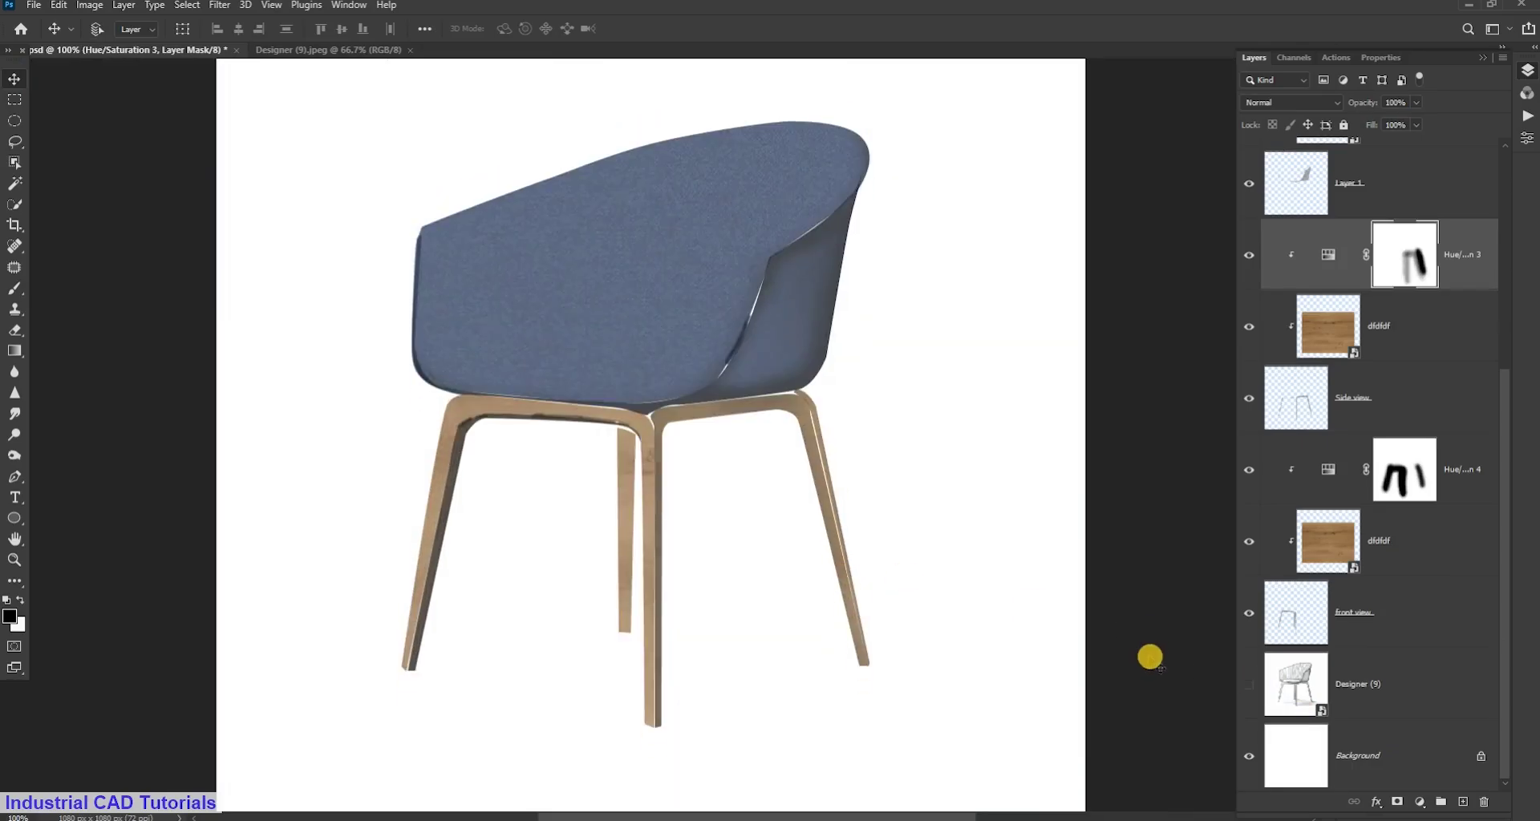
pyautogui.scroll(-1, 1150, 657)
pyautogui.click(1249, 683)
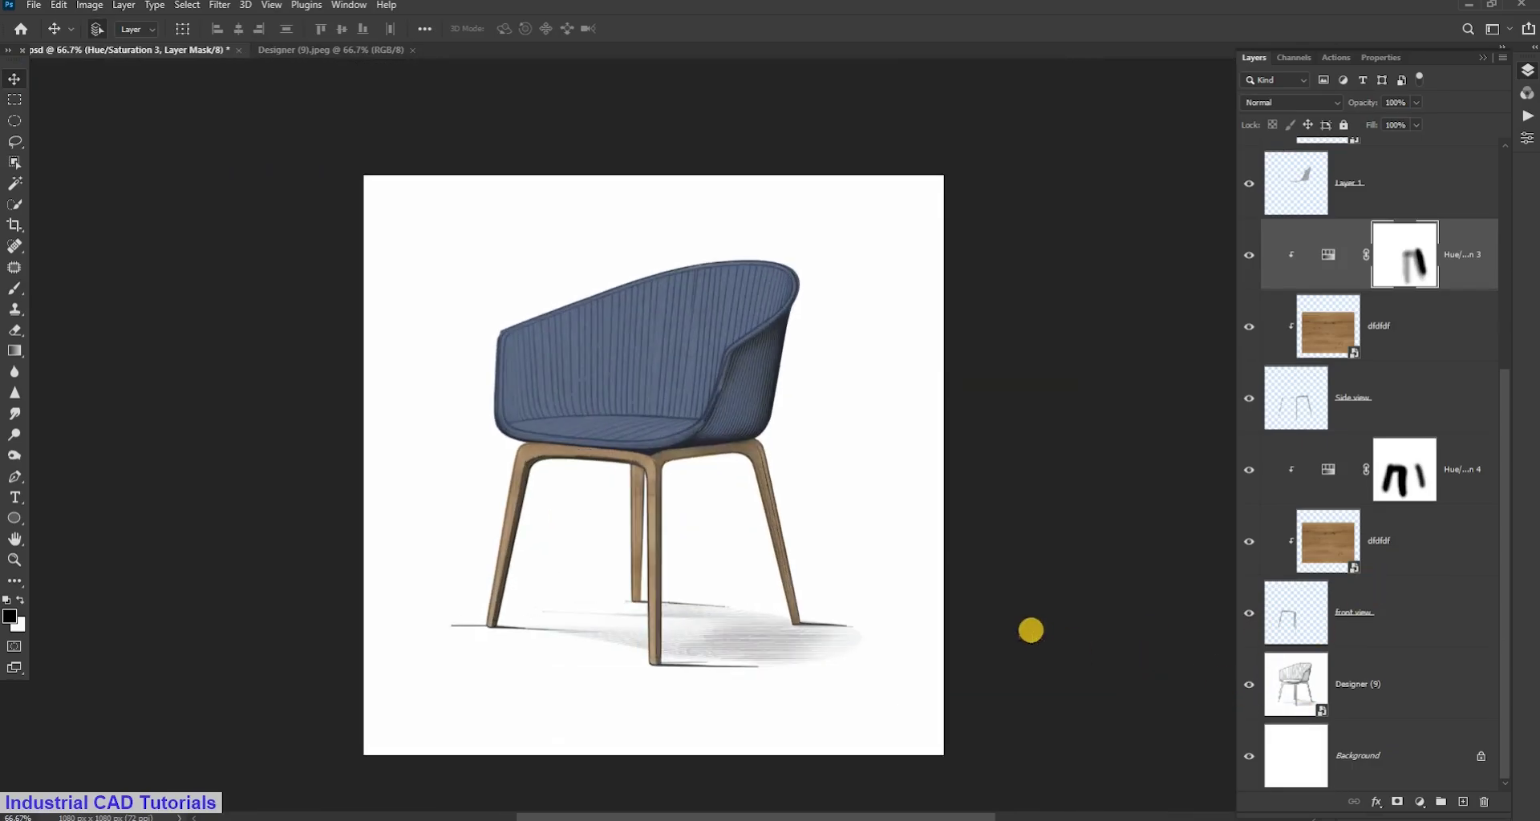
pyautogui.scroll(-1, 796, 589)
pyautogui.scroll(1, 786, 609)
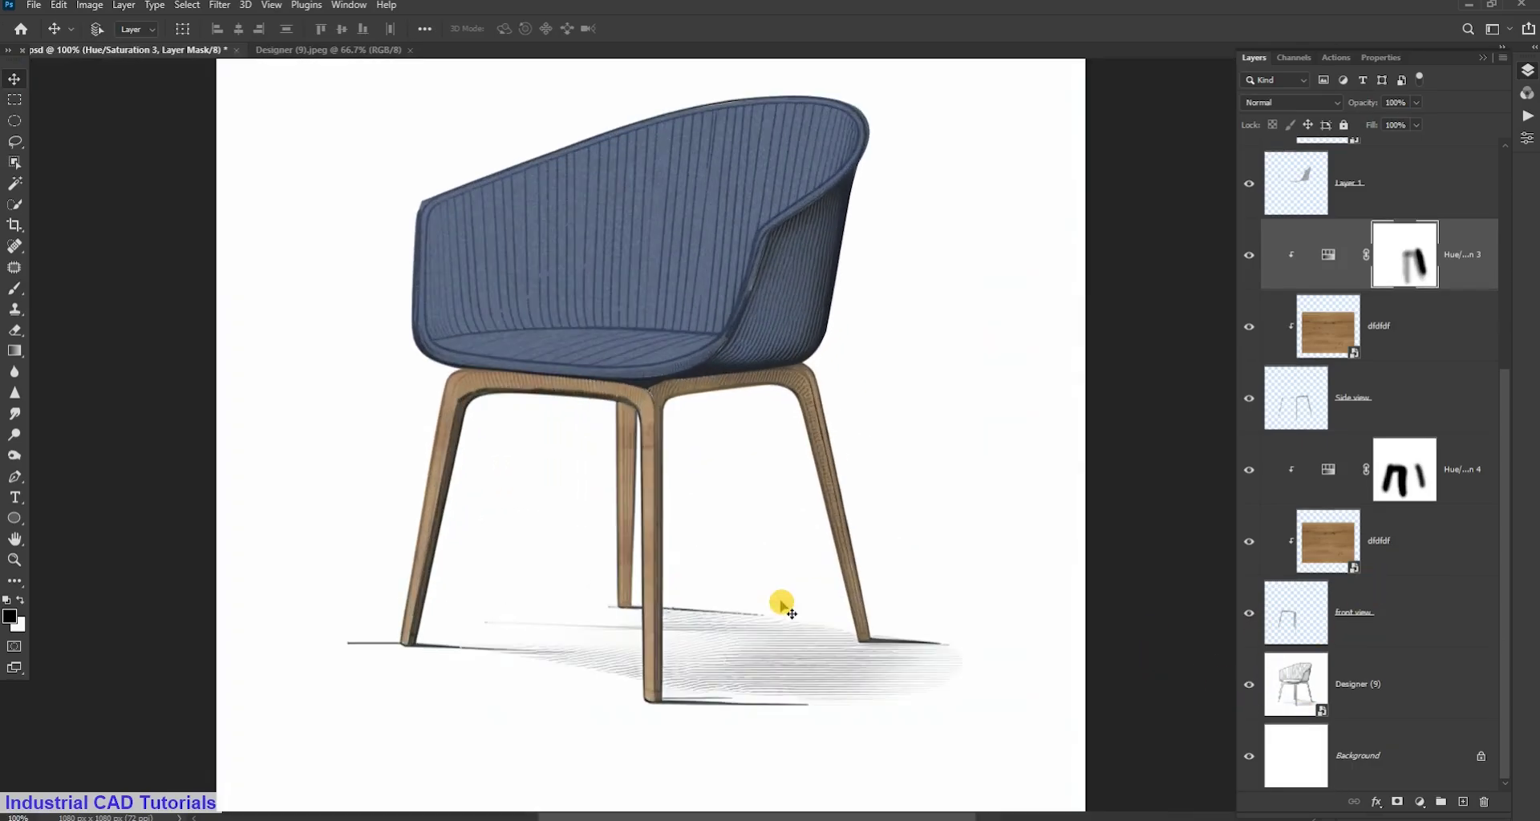
pyautogui.scroll(-1, 798, 561)
# On a new empty layer, trace the wedge shadow between the legs with the Pen tool
pyautogui.click(1463, 802)
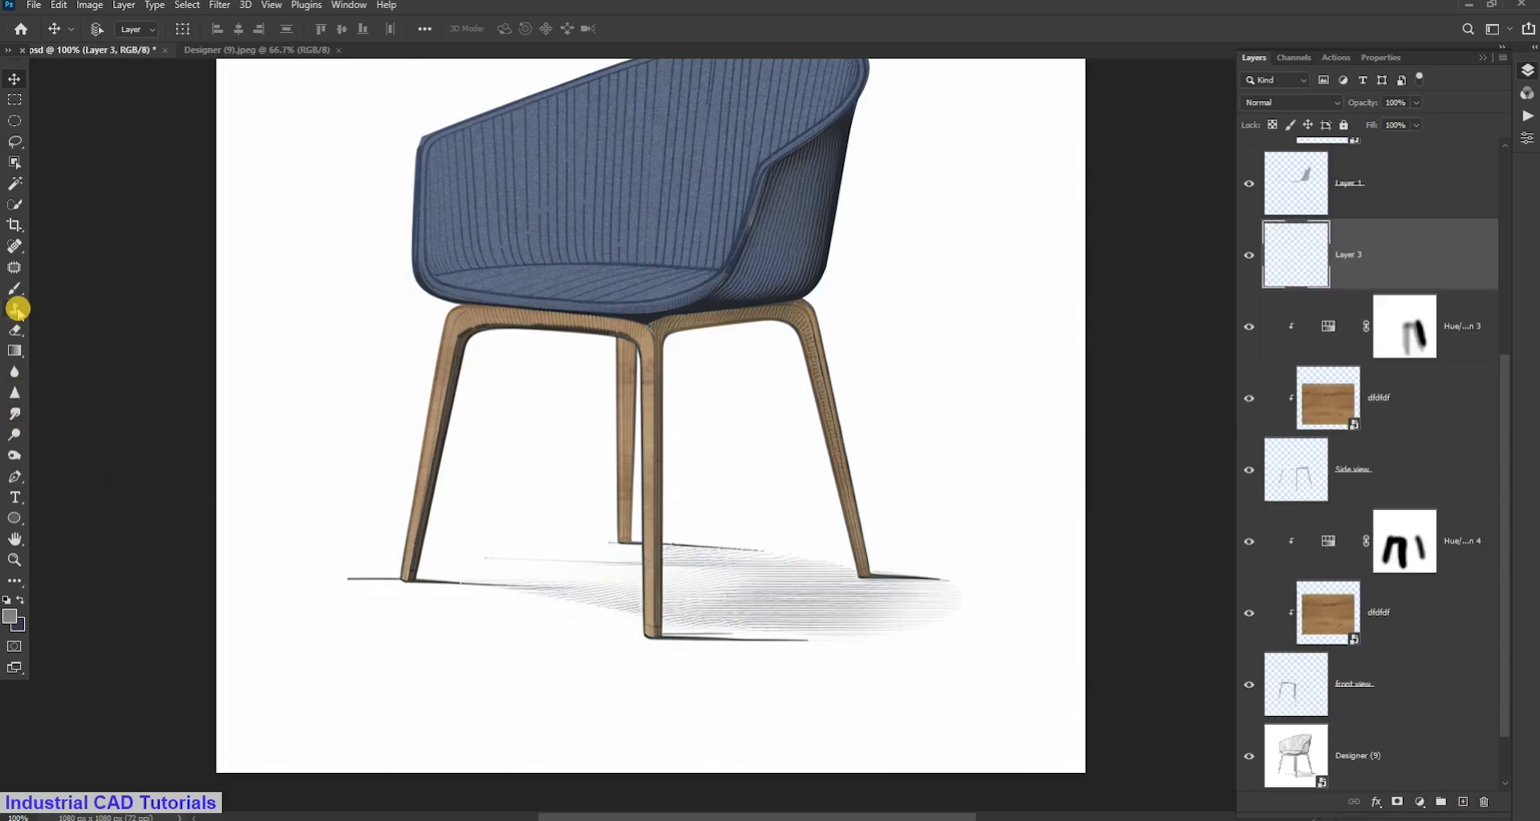
pyautogui.click(15, 493)
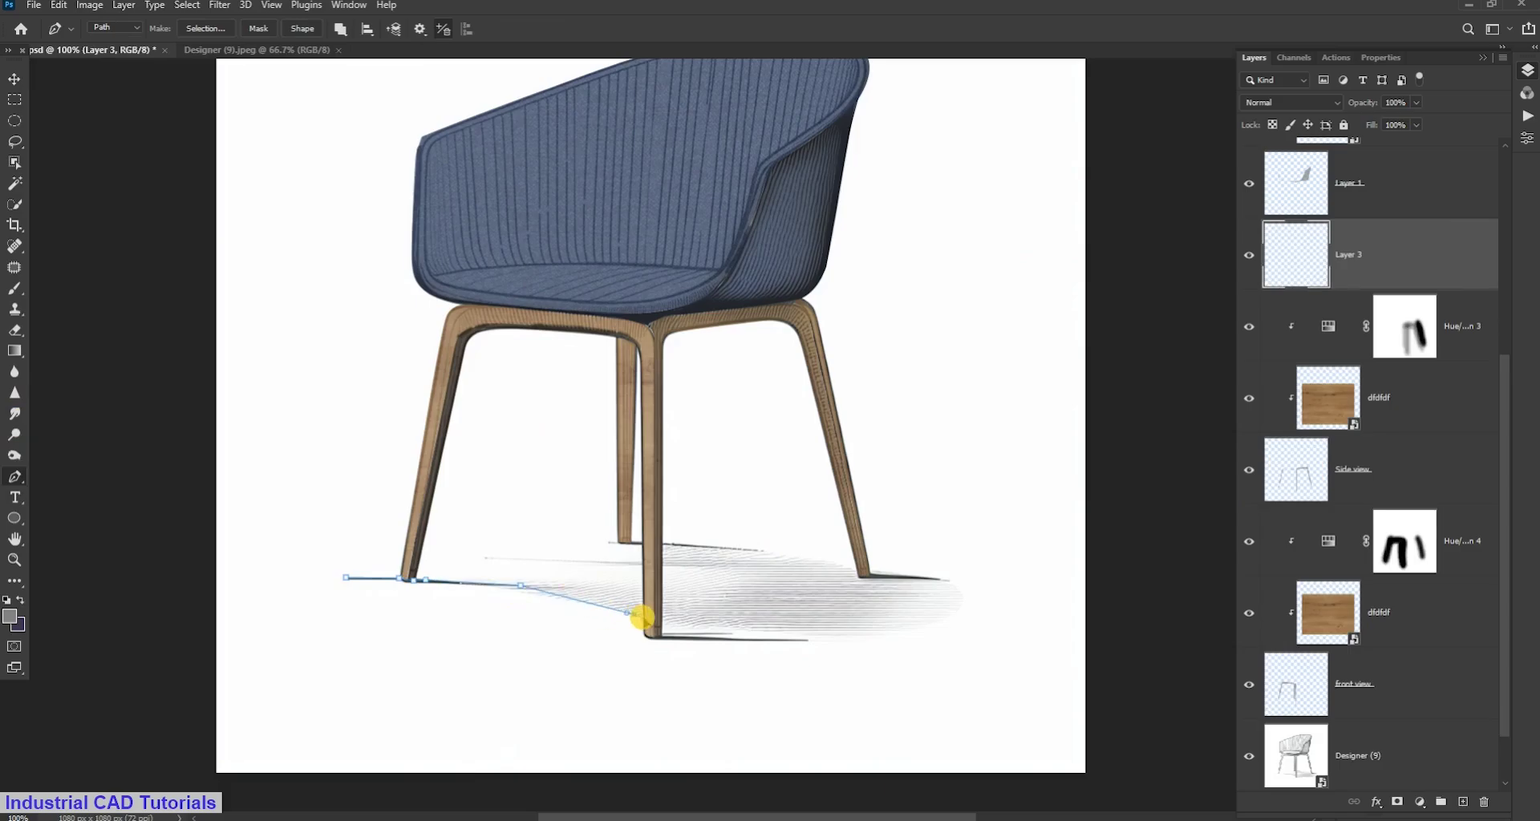
pyautogui.scroll(1, 628, 615)
pyautogui.scroll(1, 630, 615)
pyautogui.scroll(1, 642, 617)
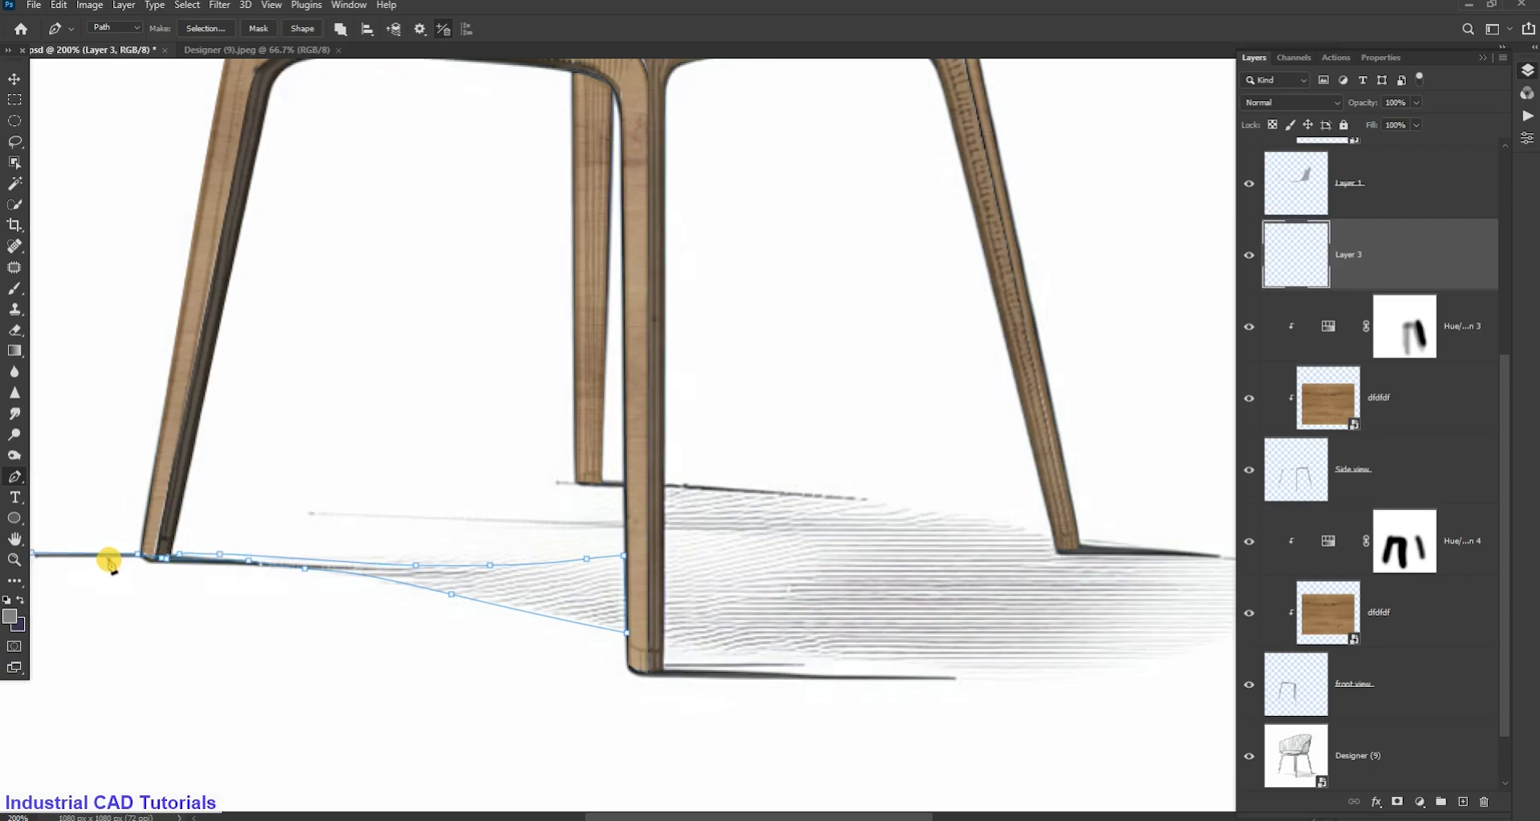
pyautogui.moveTo(109, 562); pyautogui.dragTo(29, 528)
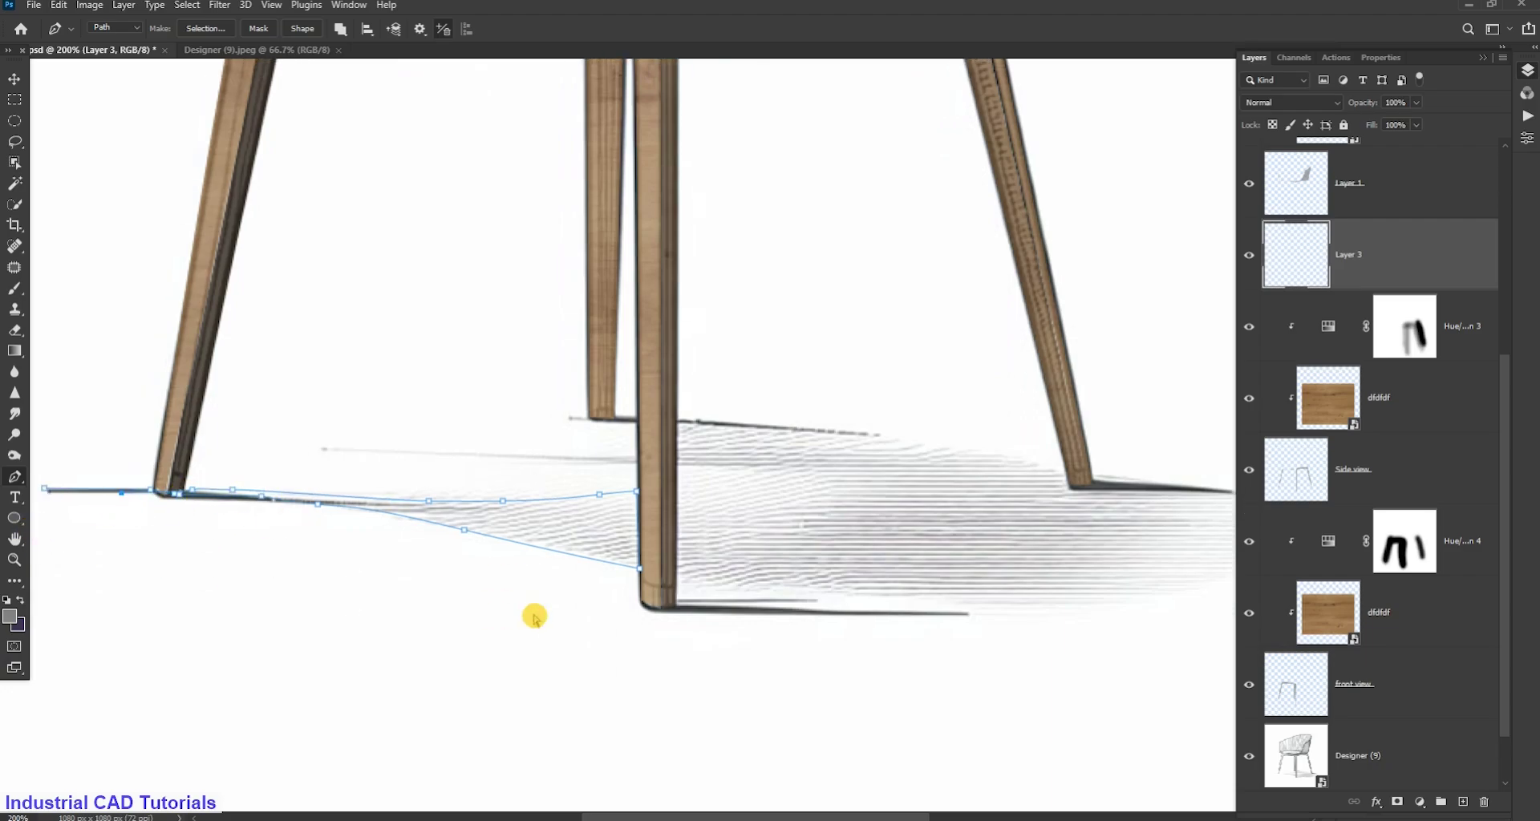
pyautogui.click(15, 80)
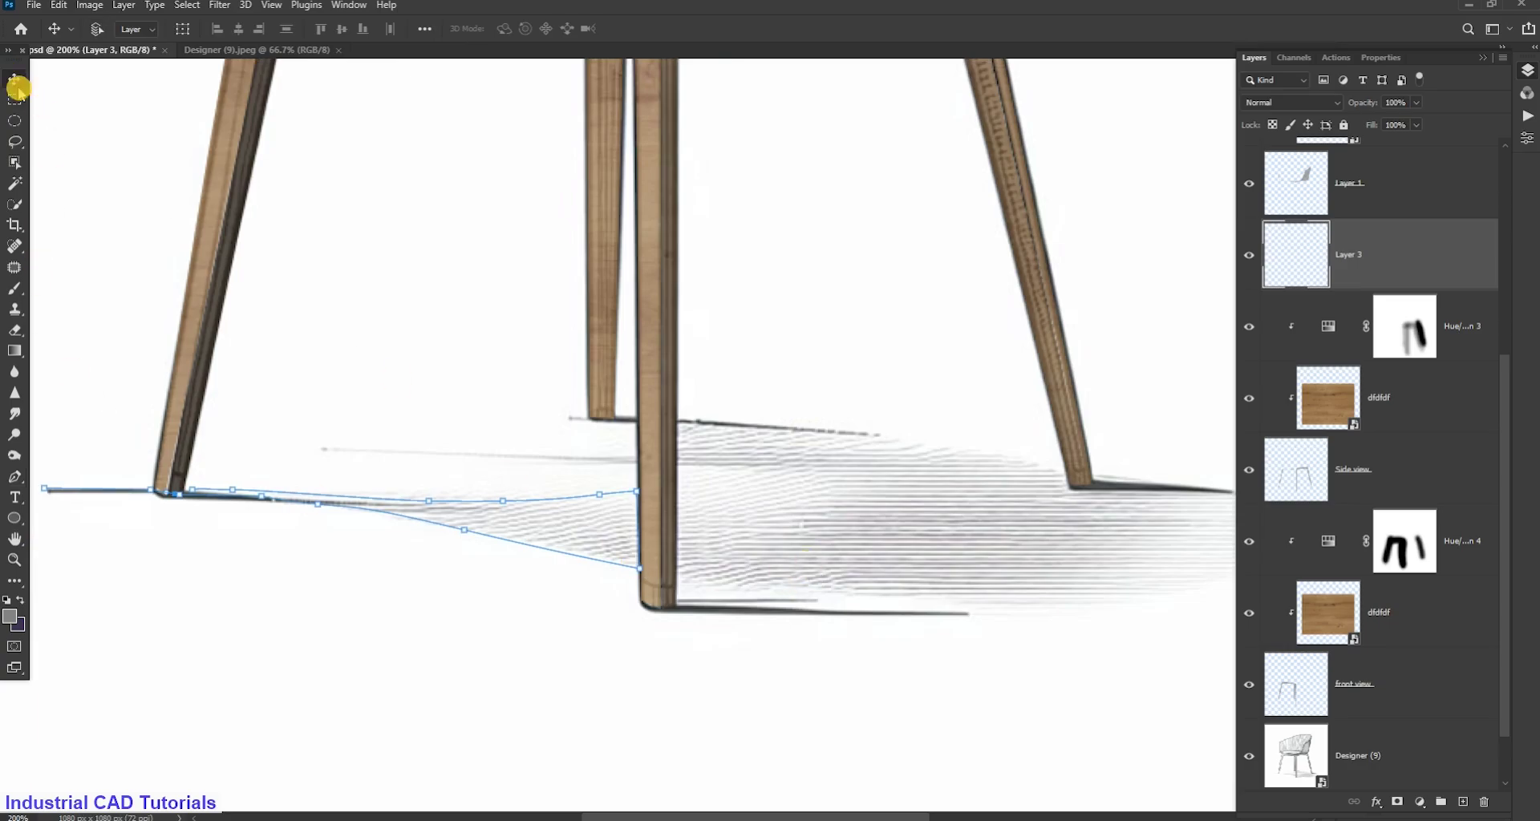
# Convert the path to a selection and fill it with 50% Gray at 80% opacity
pyautogui.hotkey('ctrl', 'Return')
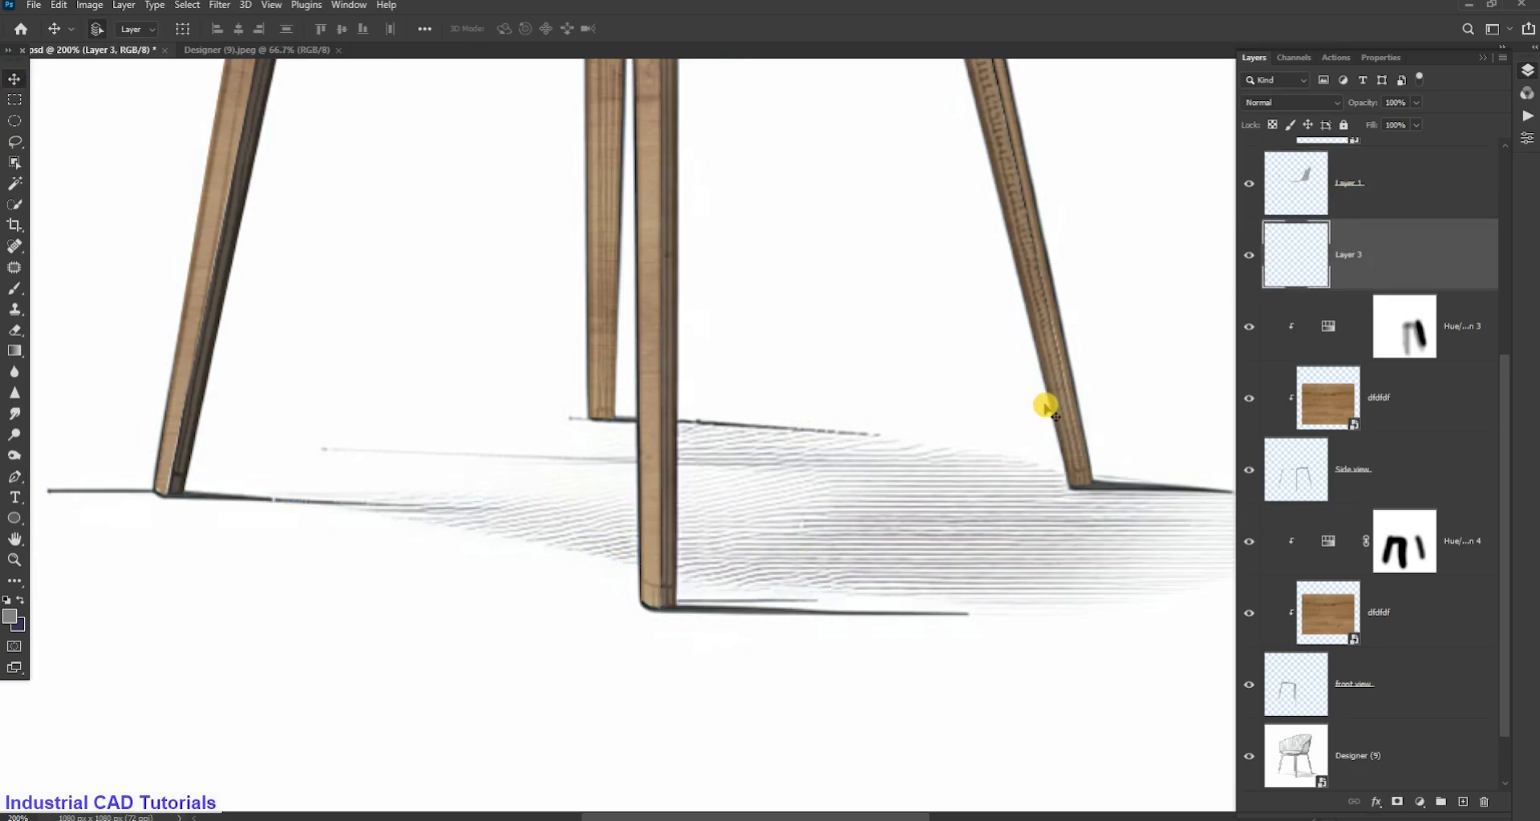
pyautogui.hotkey('ctrl', '-')
pyautogui.hotkey('ctrl', '+')
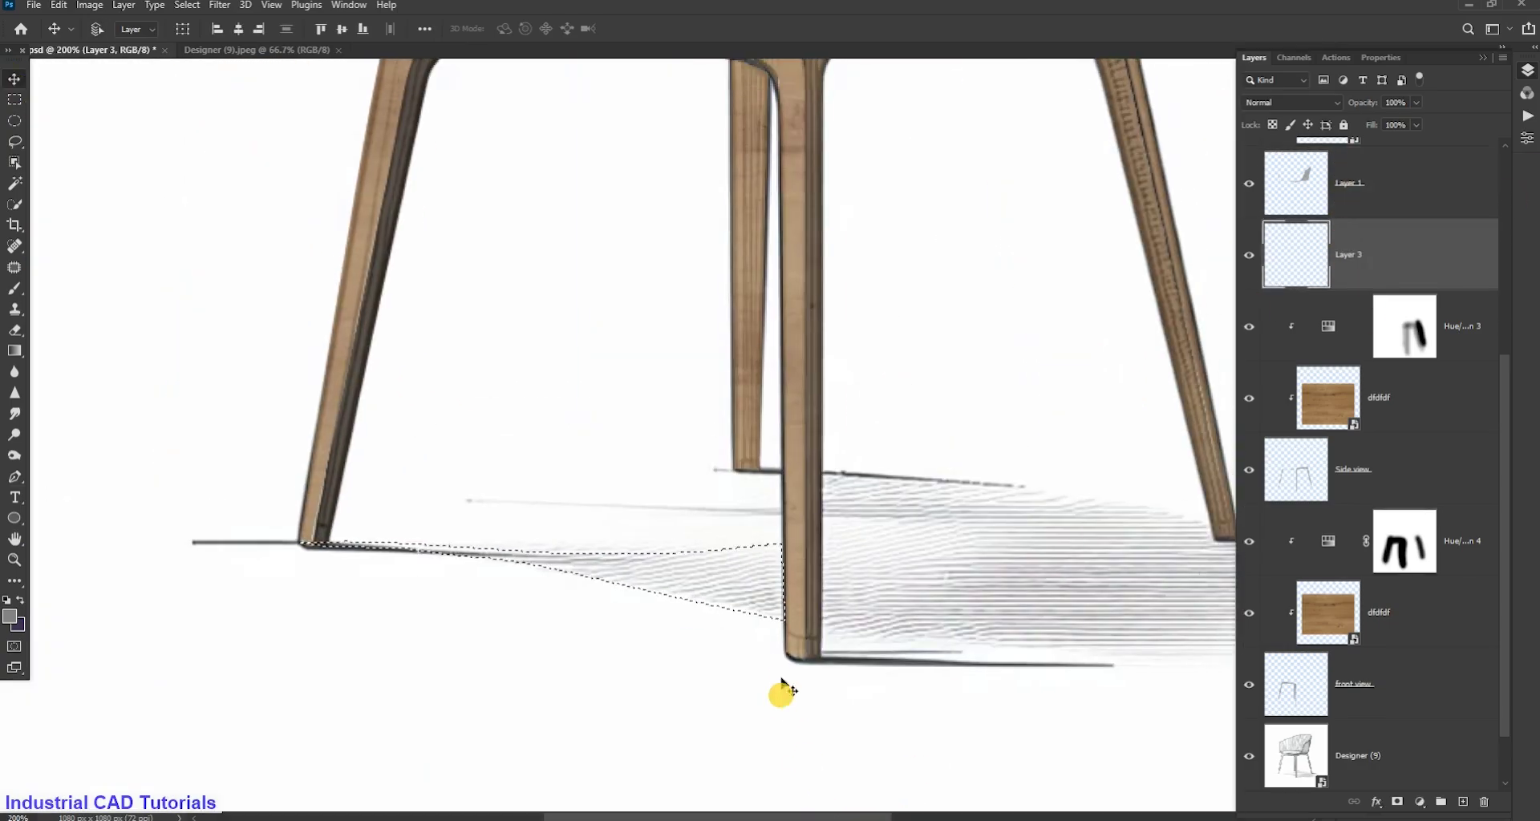
pyautogui.hotkey('shift', 'F5')
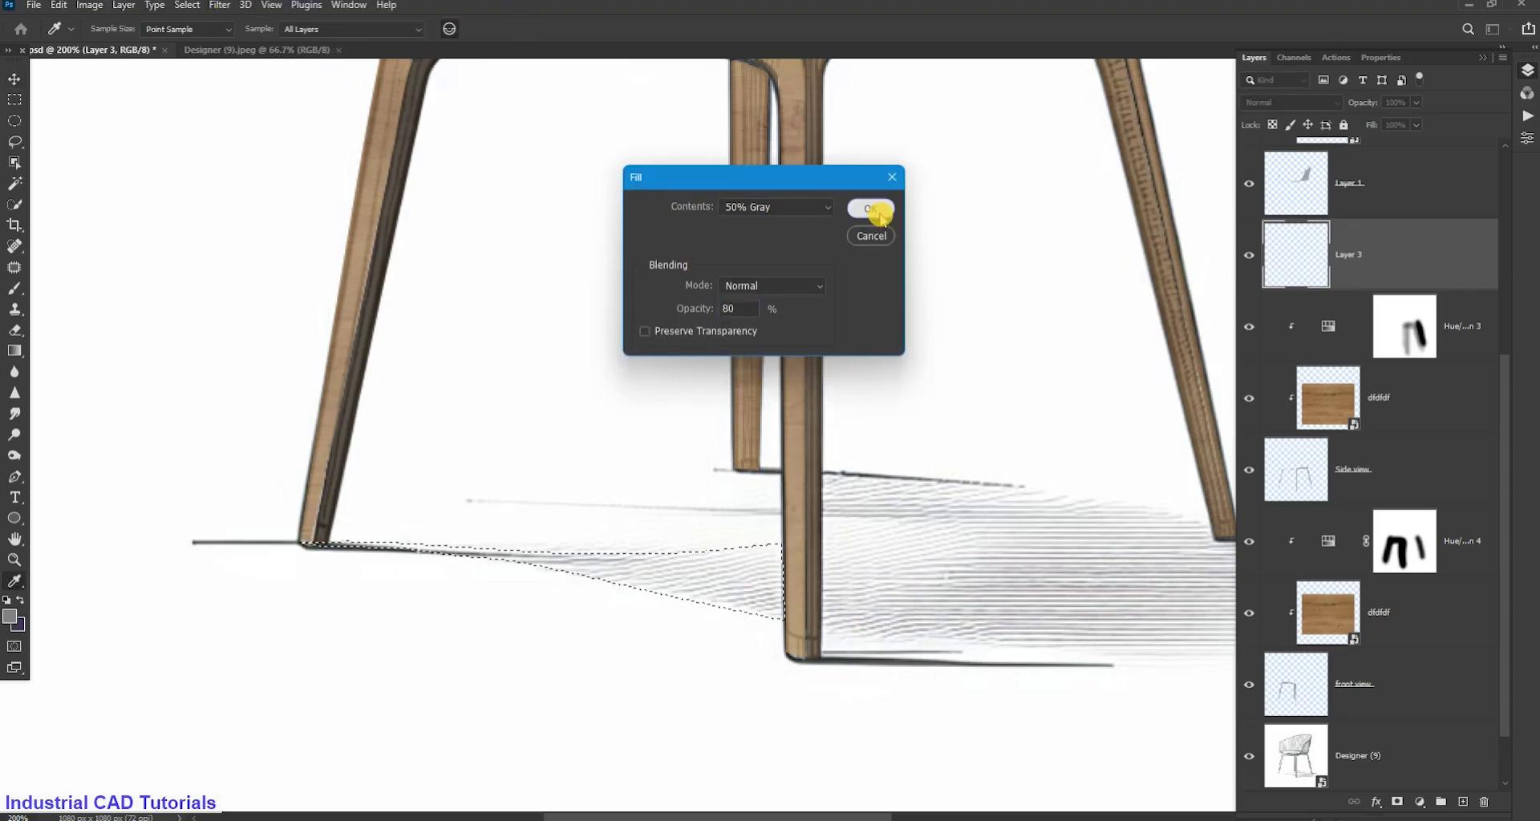
pyautogui.click(872, 212)
pyautogui.hotkey('ctrl', '-')
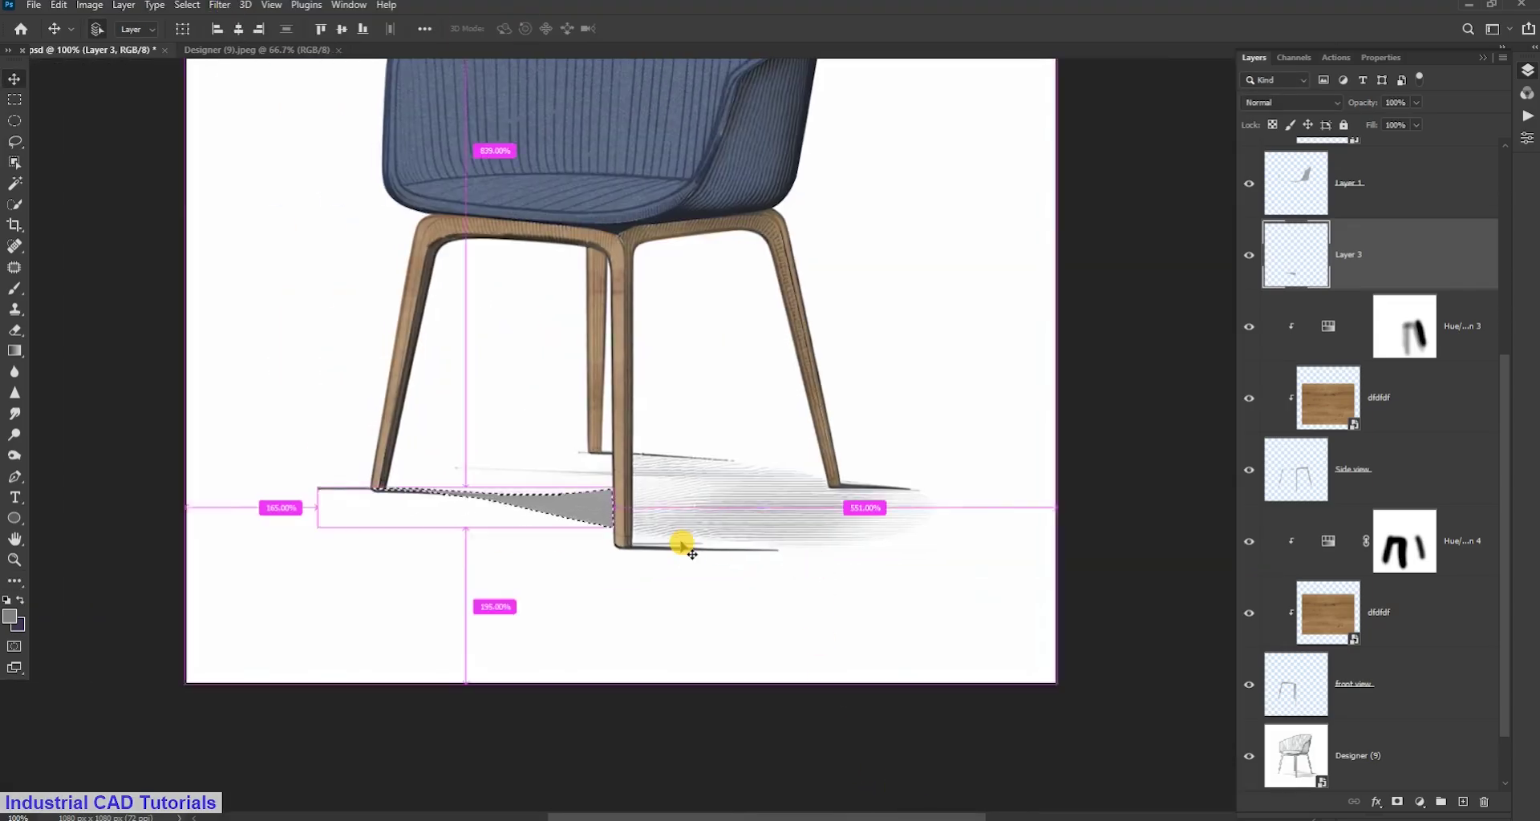
pyautogui.hotkey('ctrl', '+')
# Pen-trace a closed rounded shadow outline from the front leg past the back right leg
pyautogui.press('p')
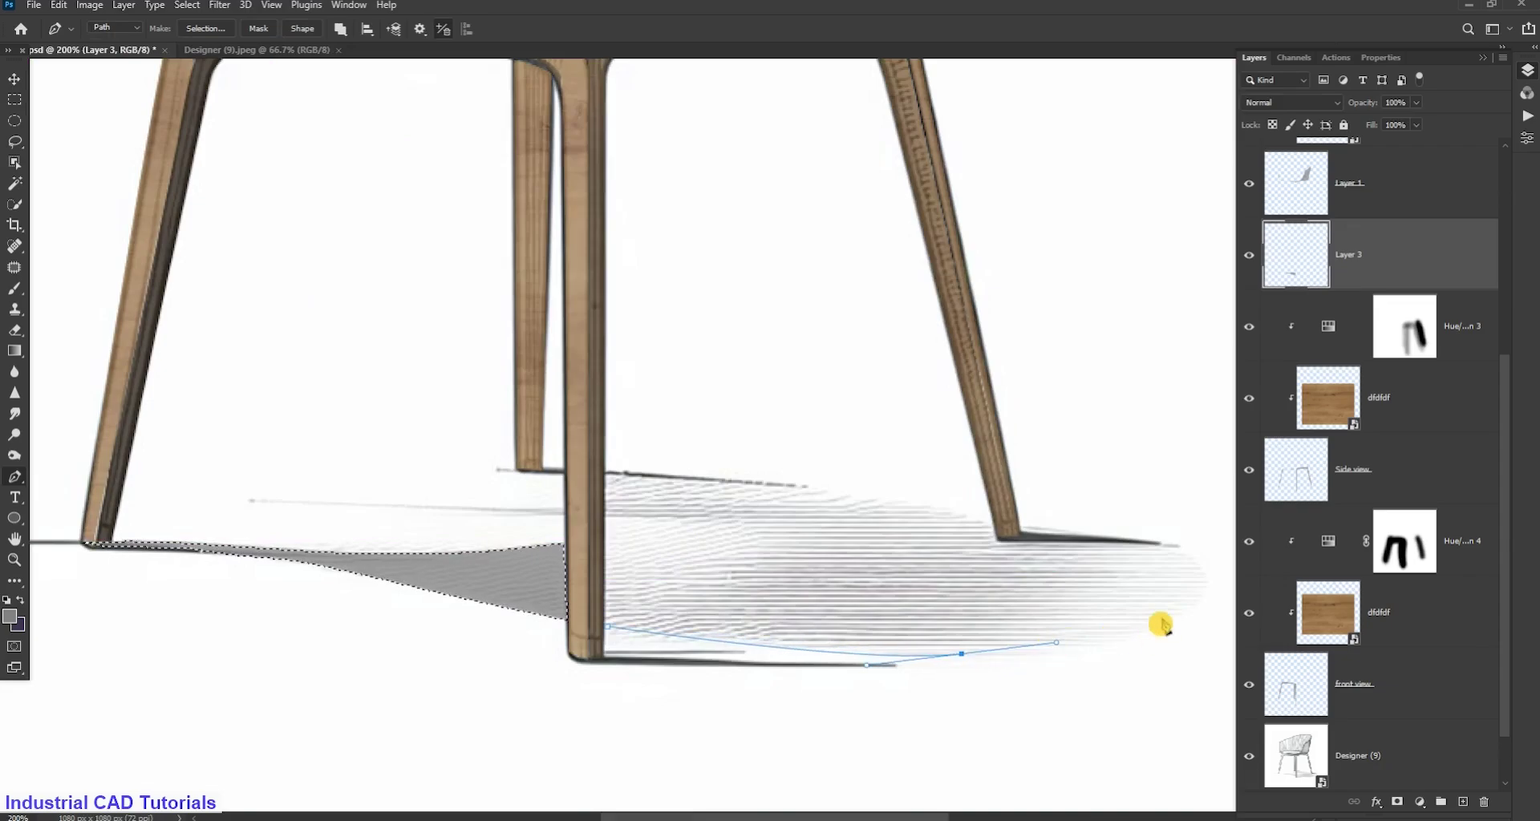
pyautogui.hotkey('ctrl', 'z')
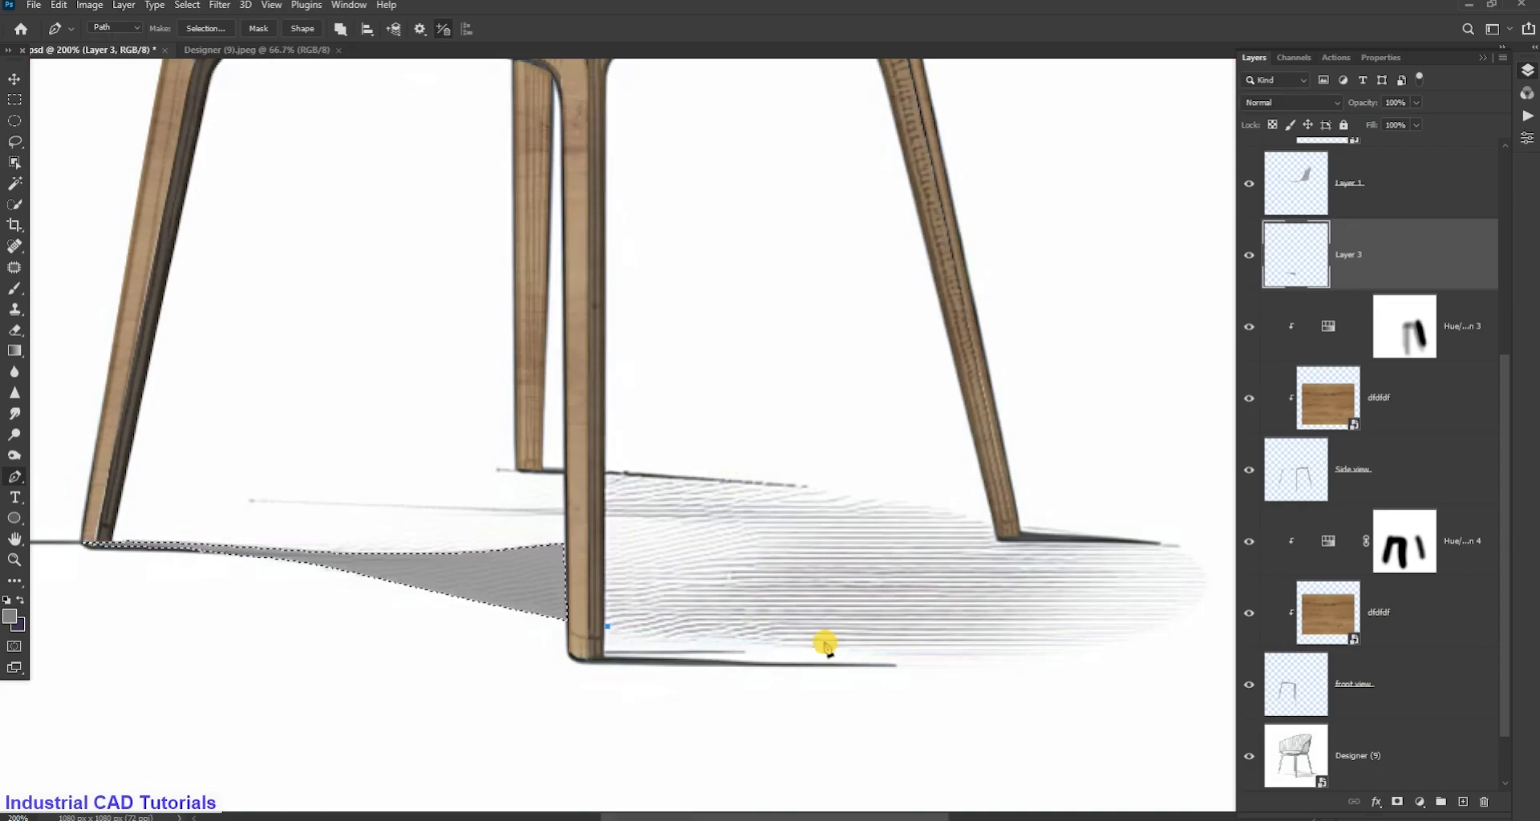
pyautogui.moveTo(1170, 619); pyautogui.dragTo(1218, 566)
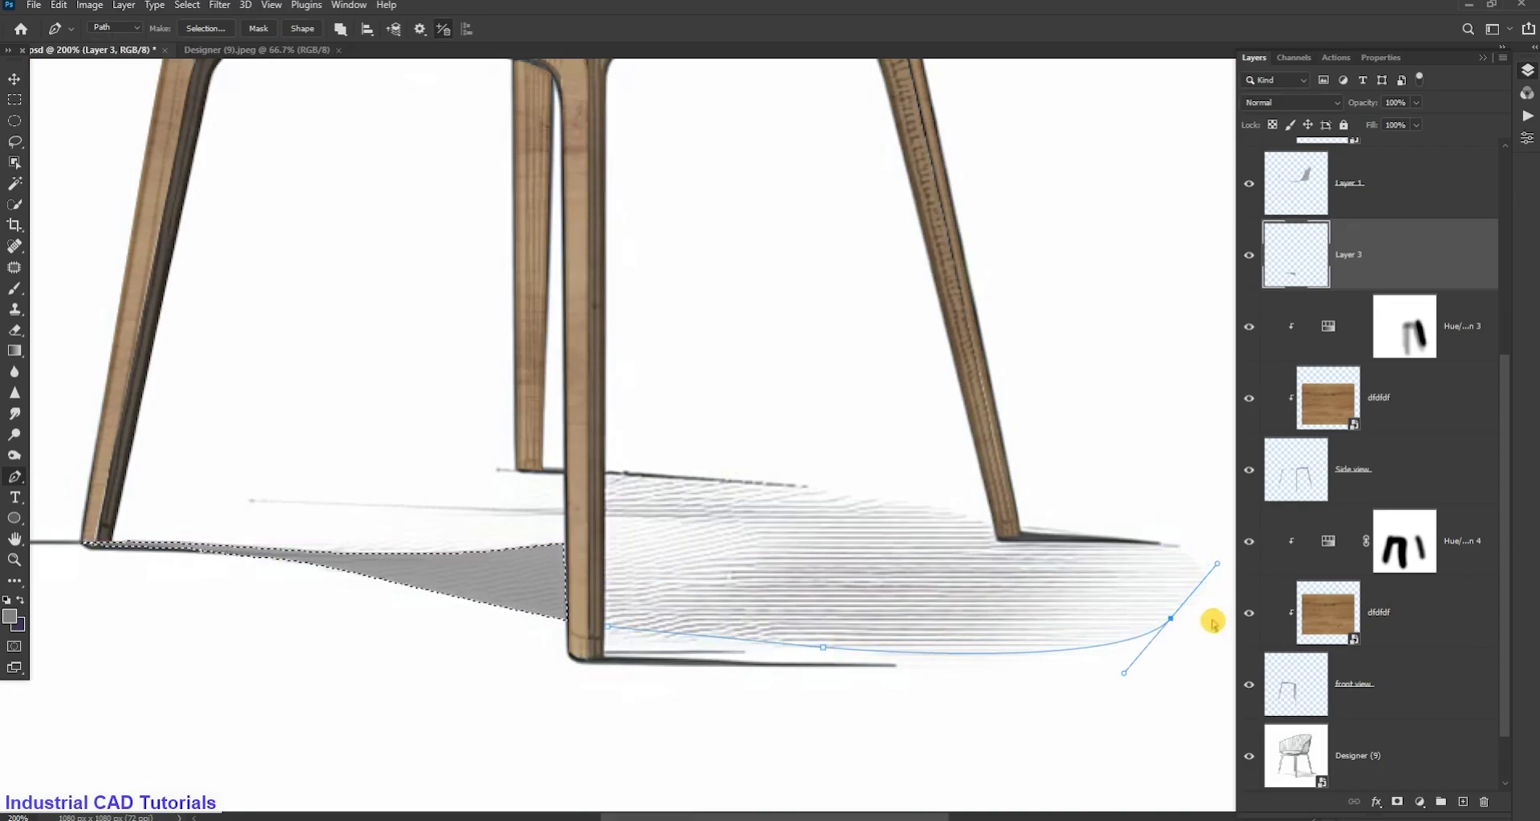
pyautogui.hotkey('ctrl', 'z')
pyautogui.moveTo(1109, 642); pyautogui.dragTo(1143, 634)
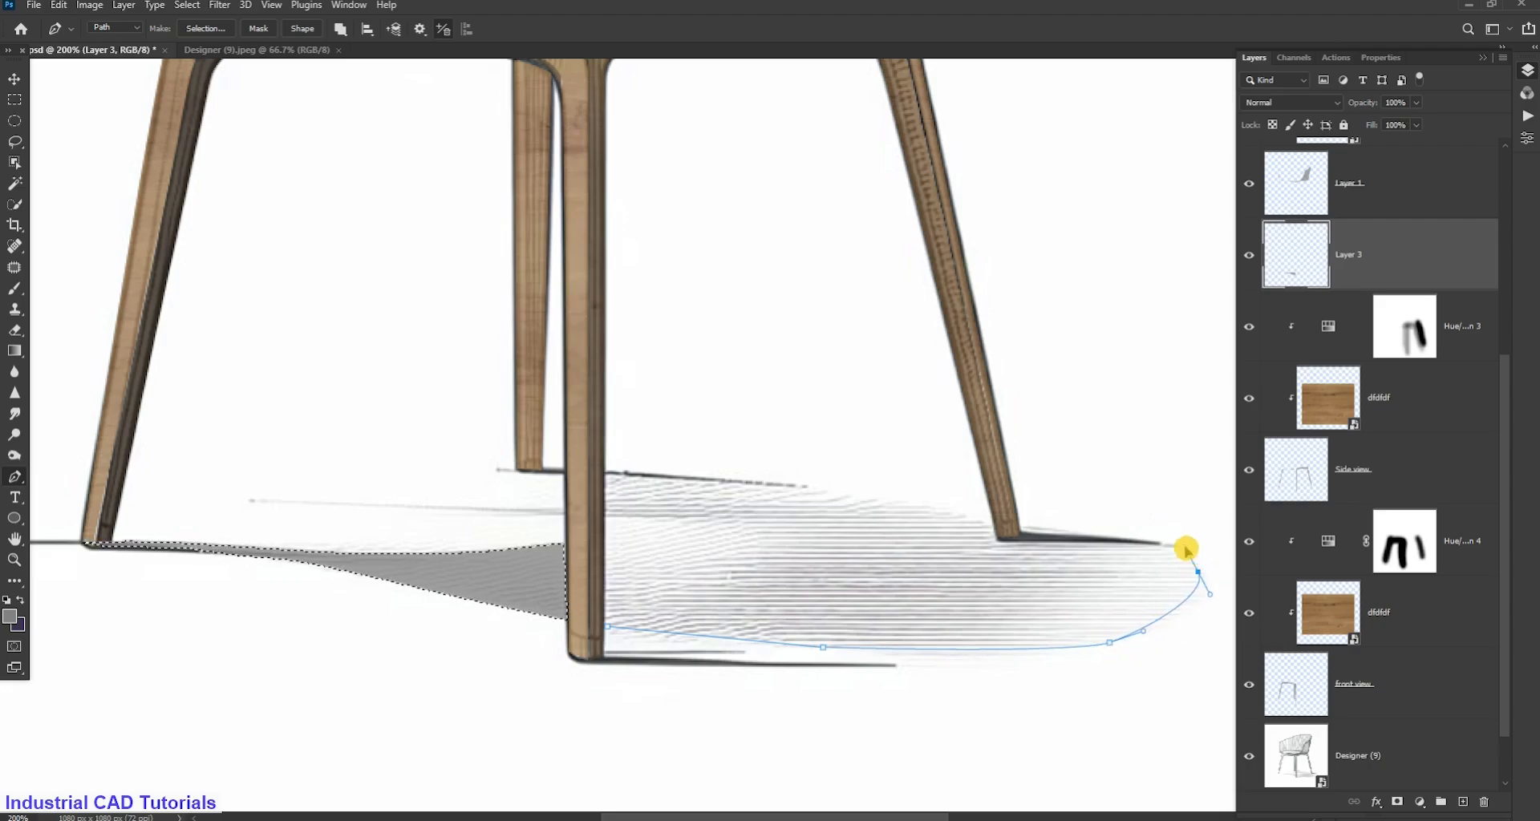
pyautogui.hotkey('ctrl', 'z')
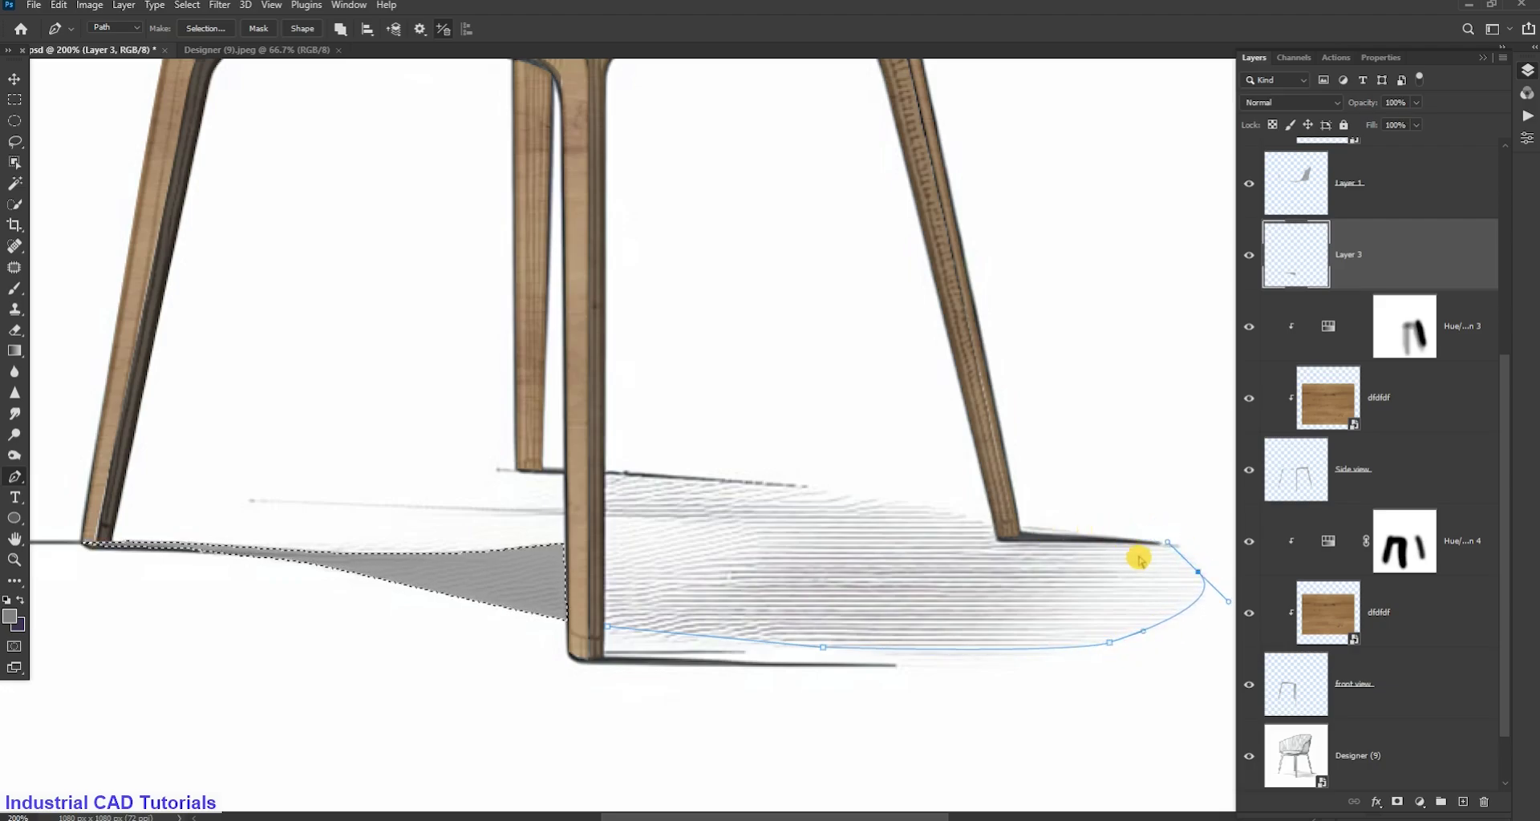
pyautogui.click(996, 542)
pyautogui.moveTo(794, 484); pyautogui.dragTo(758, 486)
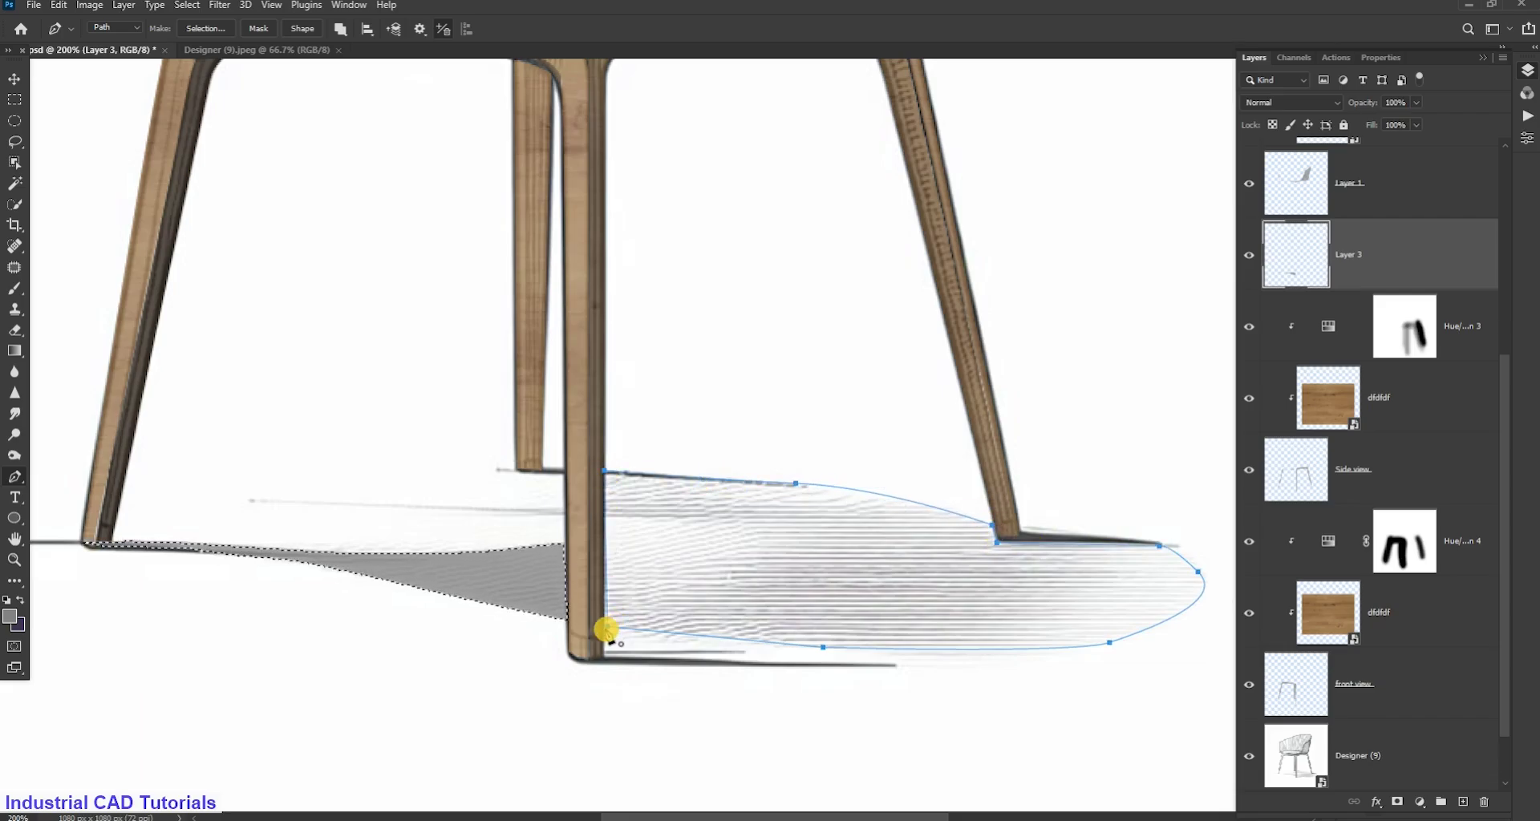
pyautogui.click(607, 627)
# Turn the path into a selection, fill it grey, commit a transform and deselect
pyautogui.hotkey('ctrl', 'Return')
pyautogui.hotkey('shift', 'F5')
pyautogui.click(870, 216)
pyautogui.hotkey('ctrl', '-')
pyautogui.hotkey('ctrl', '-')
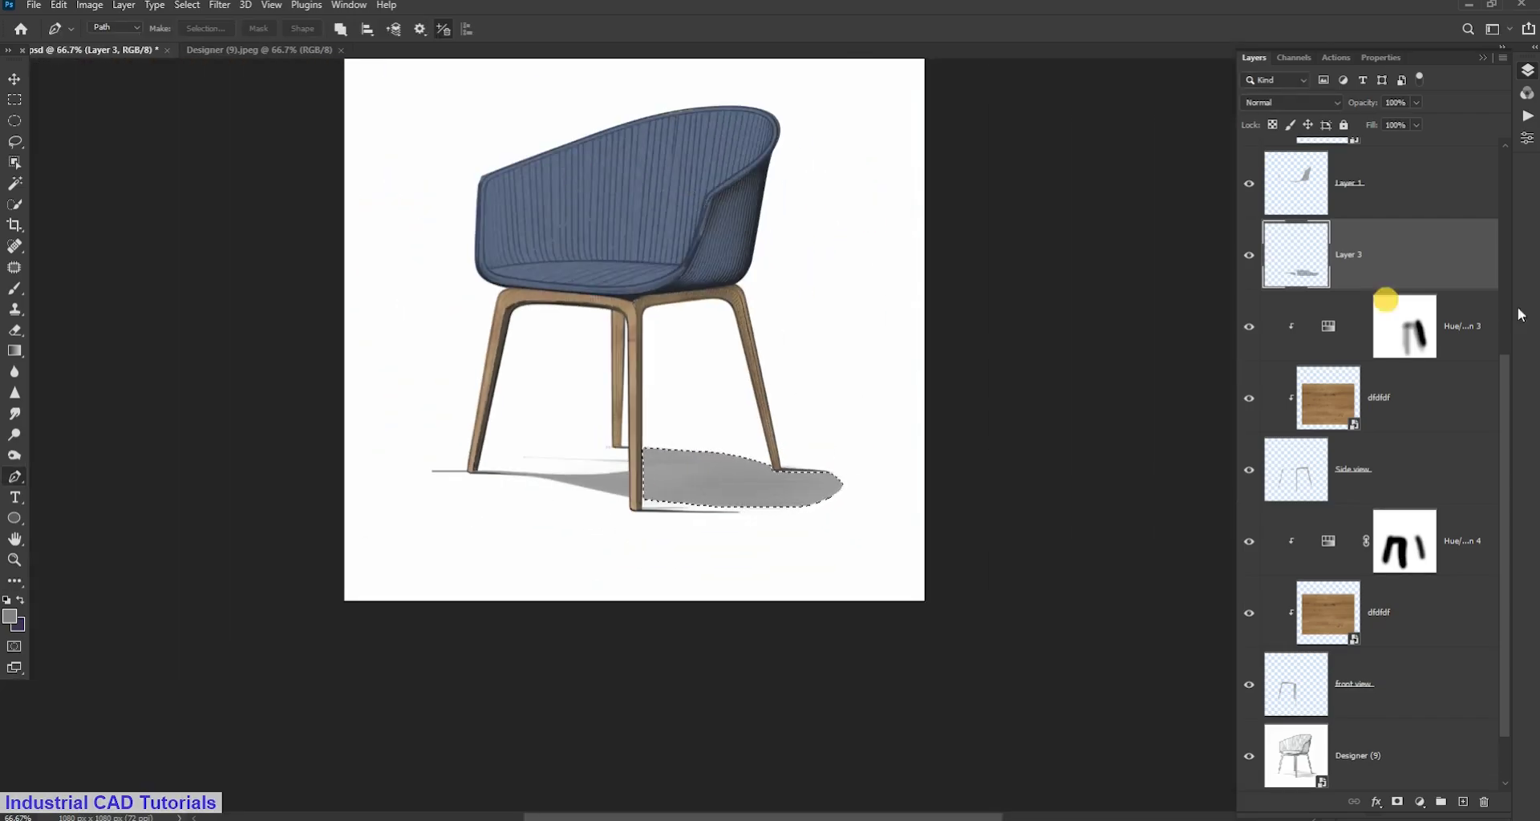
pyautogui.press('v')
pyautogui.hotkey('ctrl', 't')
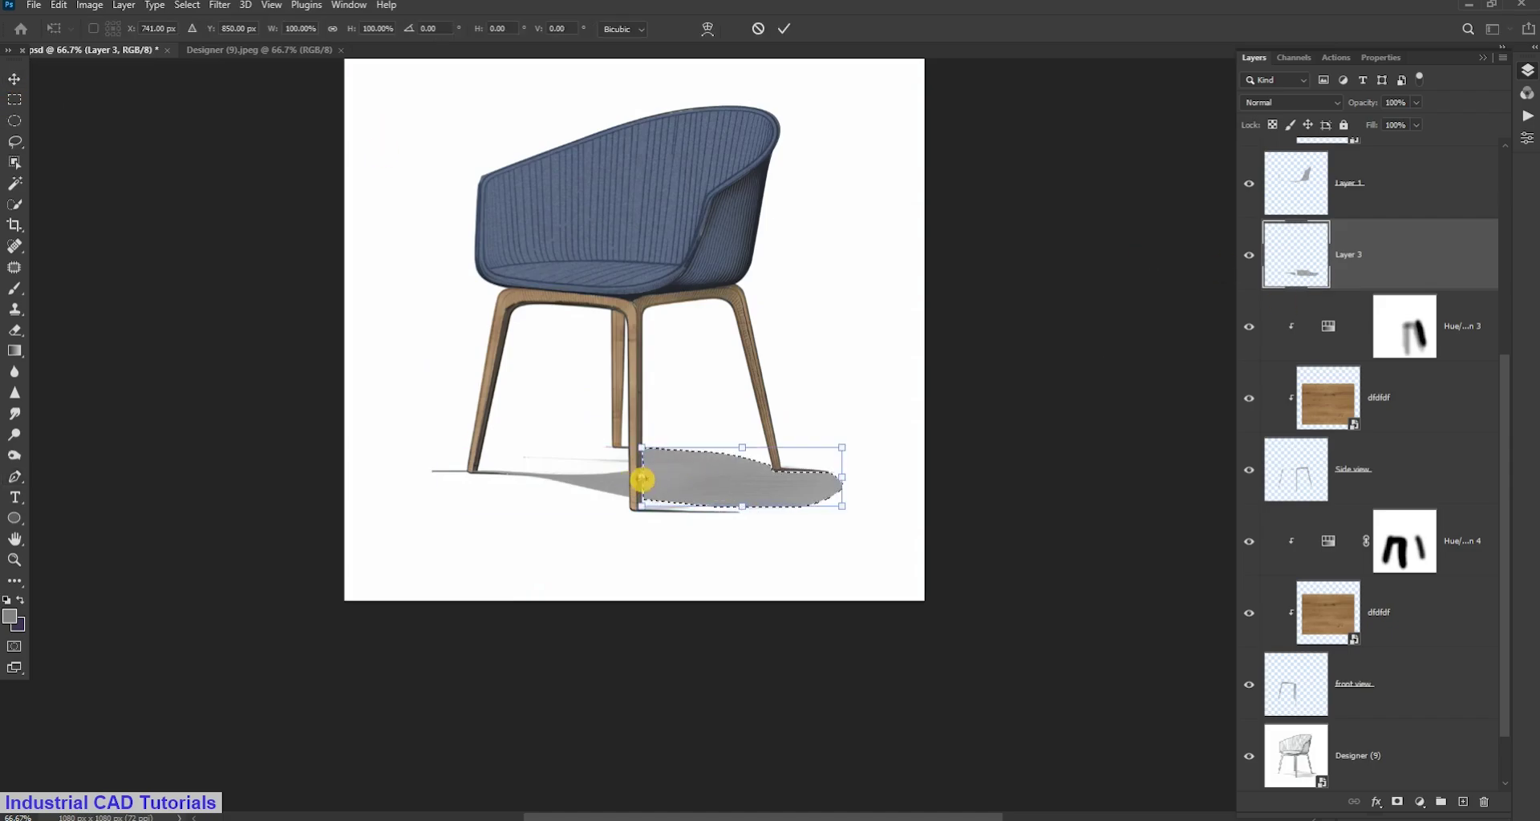
pyautogui.press('Return')
pyautogui.hotkey('ctrl', 'd')
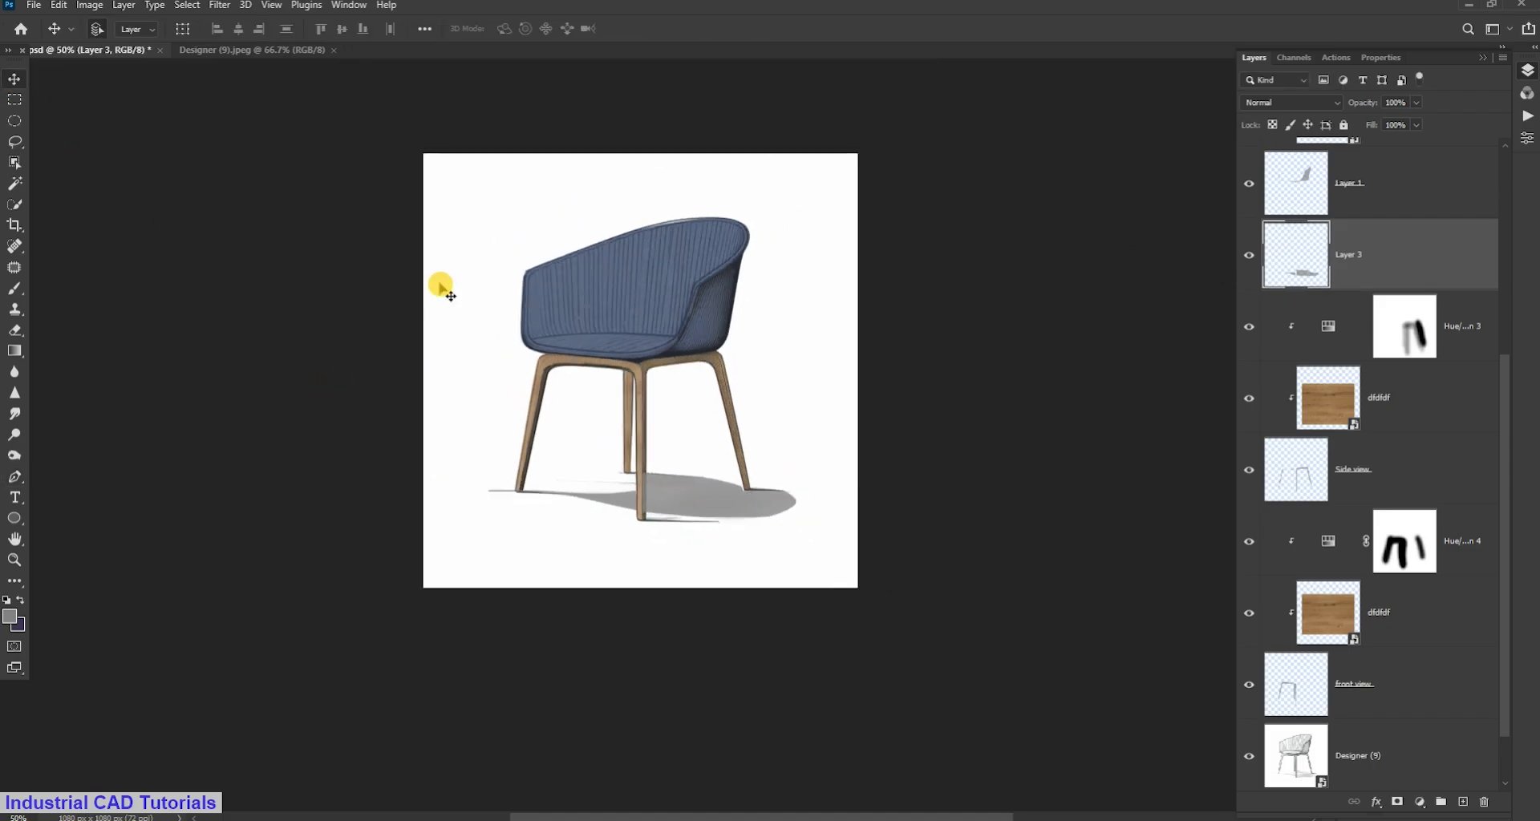
# Move Layer 3 to the top of the layer stack and release its clipping mask
pyautogui.moveTo(1392, 253); pyautogui.dragTo(1284, 434)
pyautogui.scroll(2, 1387, 329)
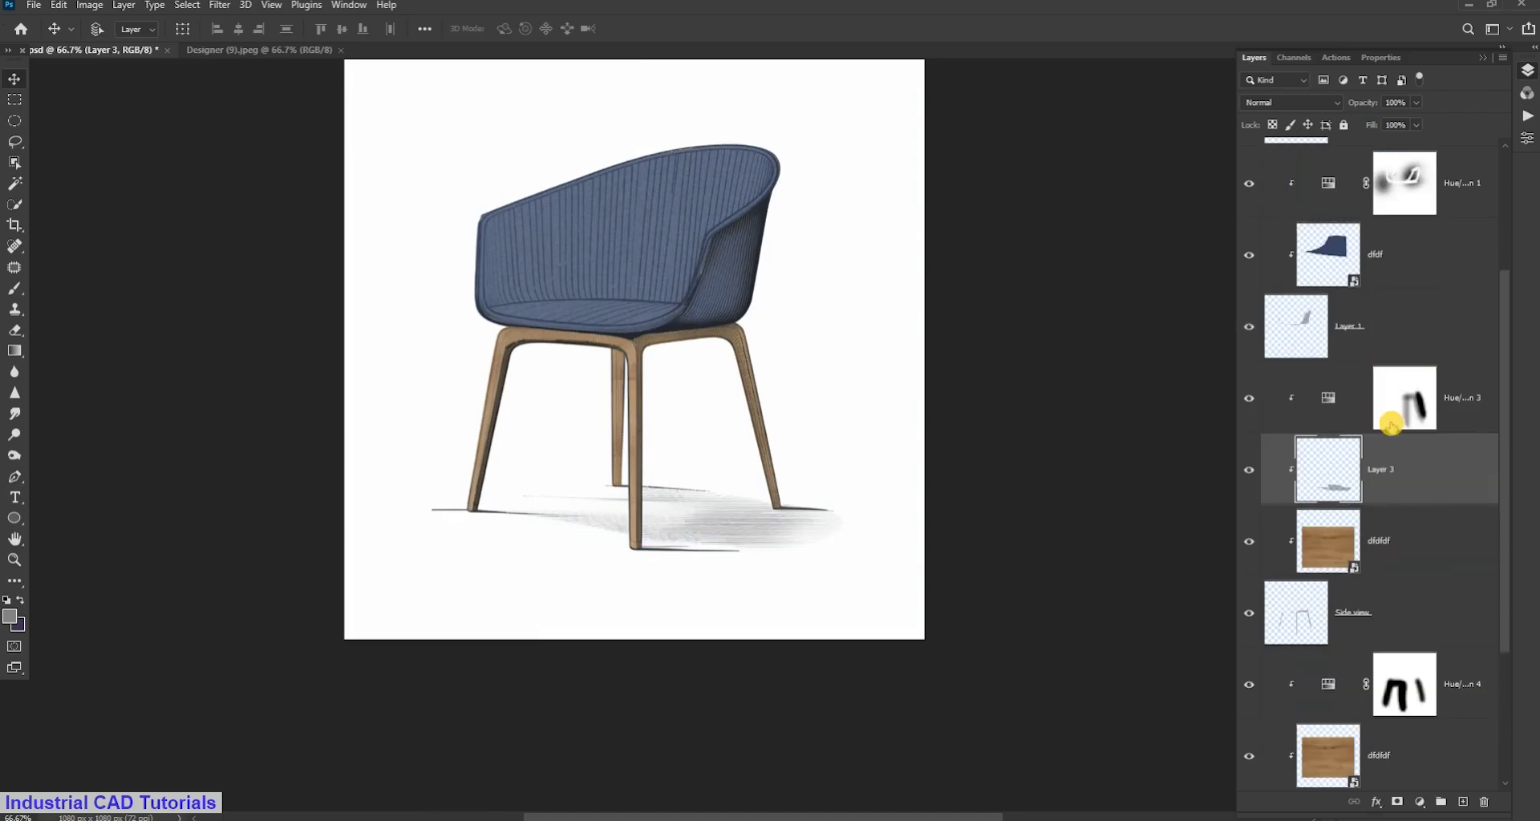
pyautogui.moveTo(1392, 412)
pyautogui.mouseDown()
pyautogui.moveTo(1339, 485)
pyautogui.moveTo(1331, 333)
pyautogui.mouseUp()
pyautogui.hotkey('ctrl', 'z')
pyautogui.scroll(3, 1331, 433)
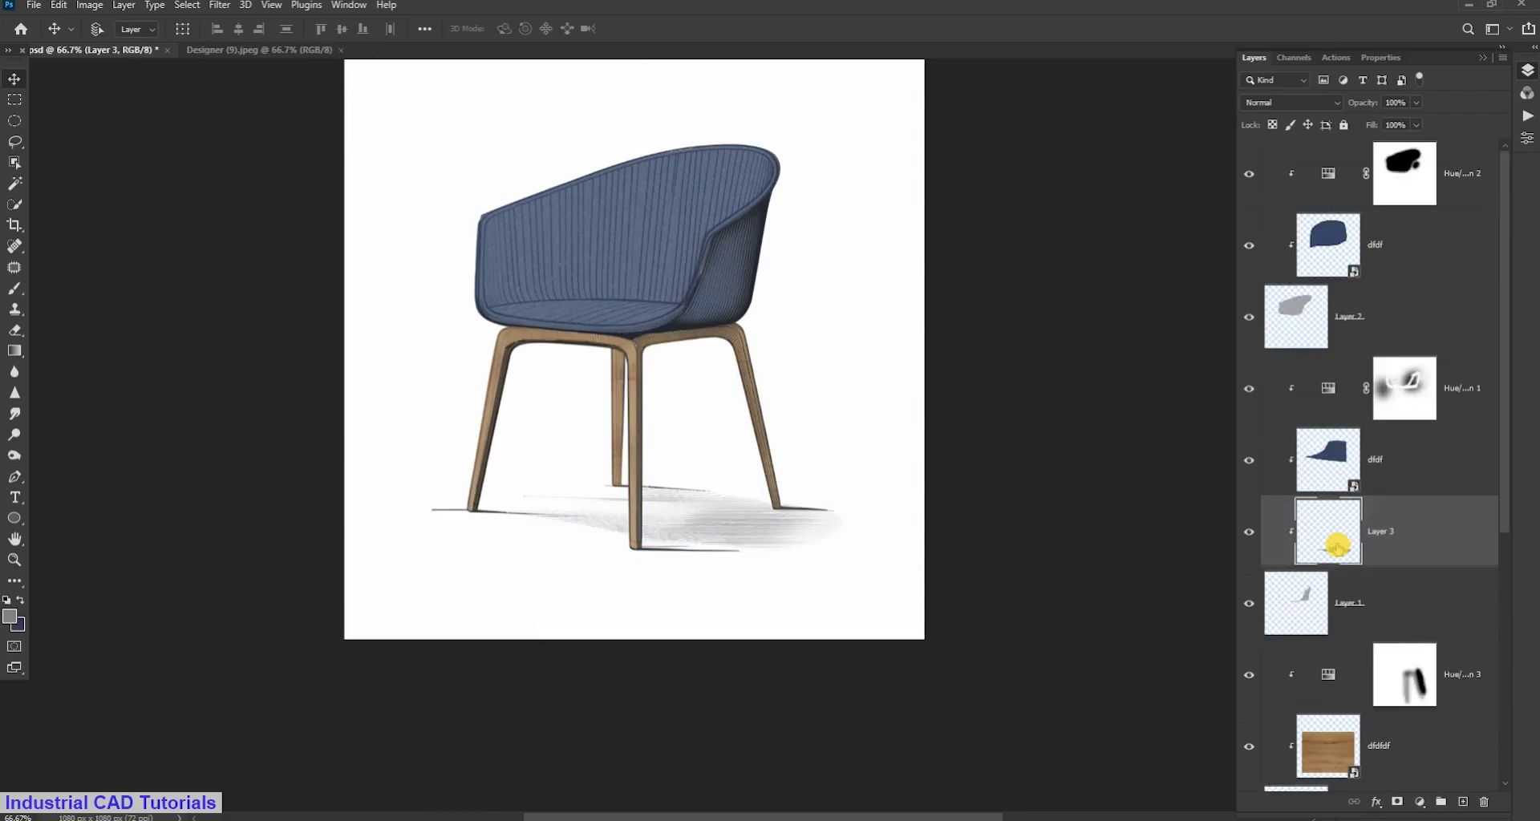
pyautogui.moveTo(1331, 531); pyautogui.dragTo(1346, 322)
pyautogui.hotkey('ctrl', 'alt', 'g')
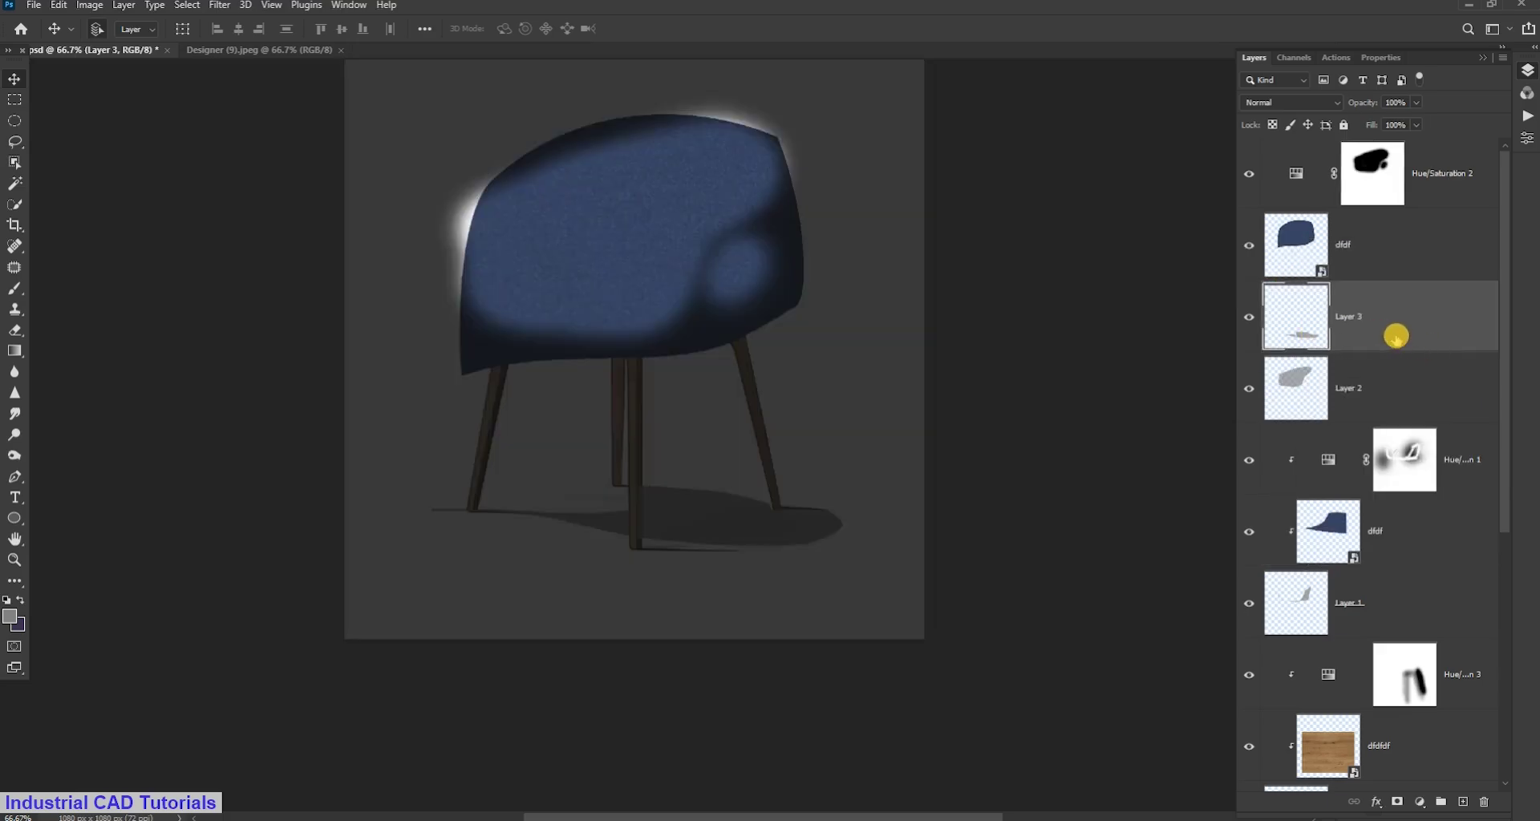
pyautogui.hotkey('ctrl', 'alt', 'g')
pyautogui.moveTo(1405, 230); pyautogui.dragTo(1394, 156)
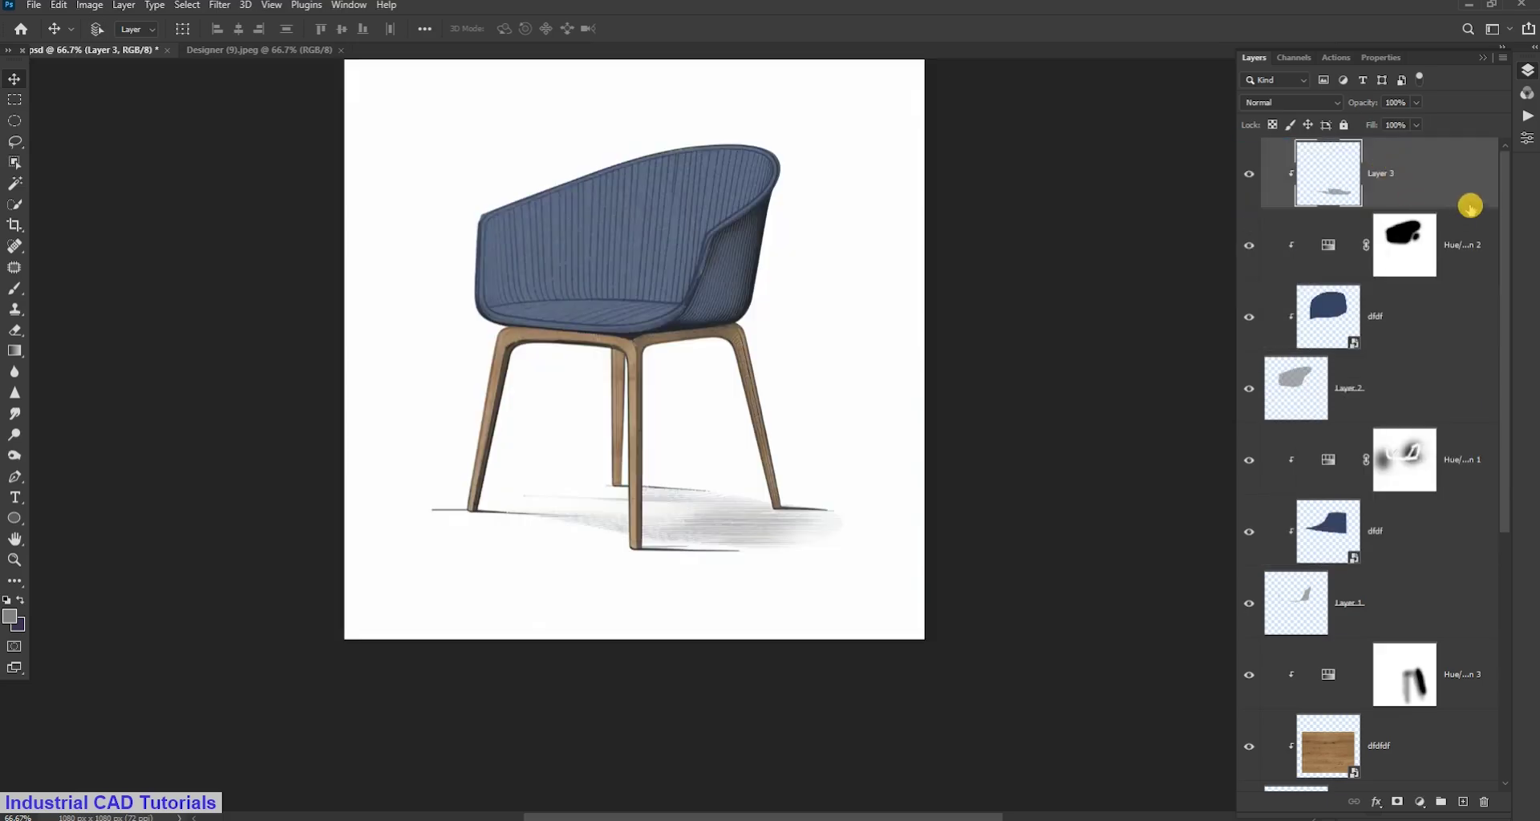
pyautogui.hotkey('ctrl', 'alt', 'g')
# Free-transform the shadow, nudging its left and right sides to adjust the width
pyautogui.hotkey('ctrl', '+')
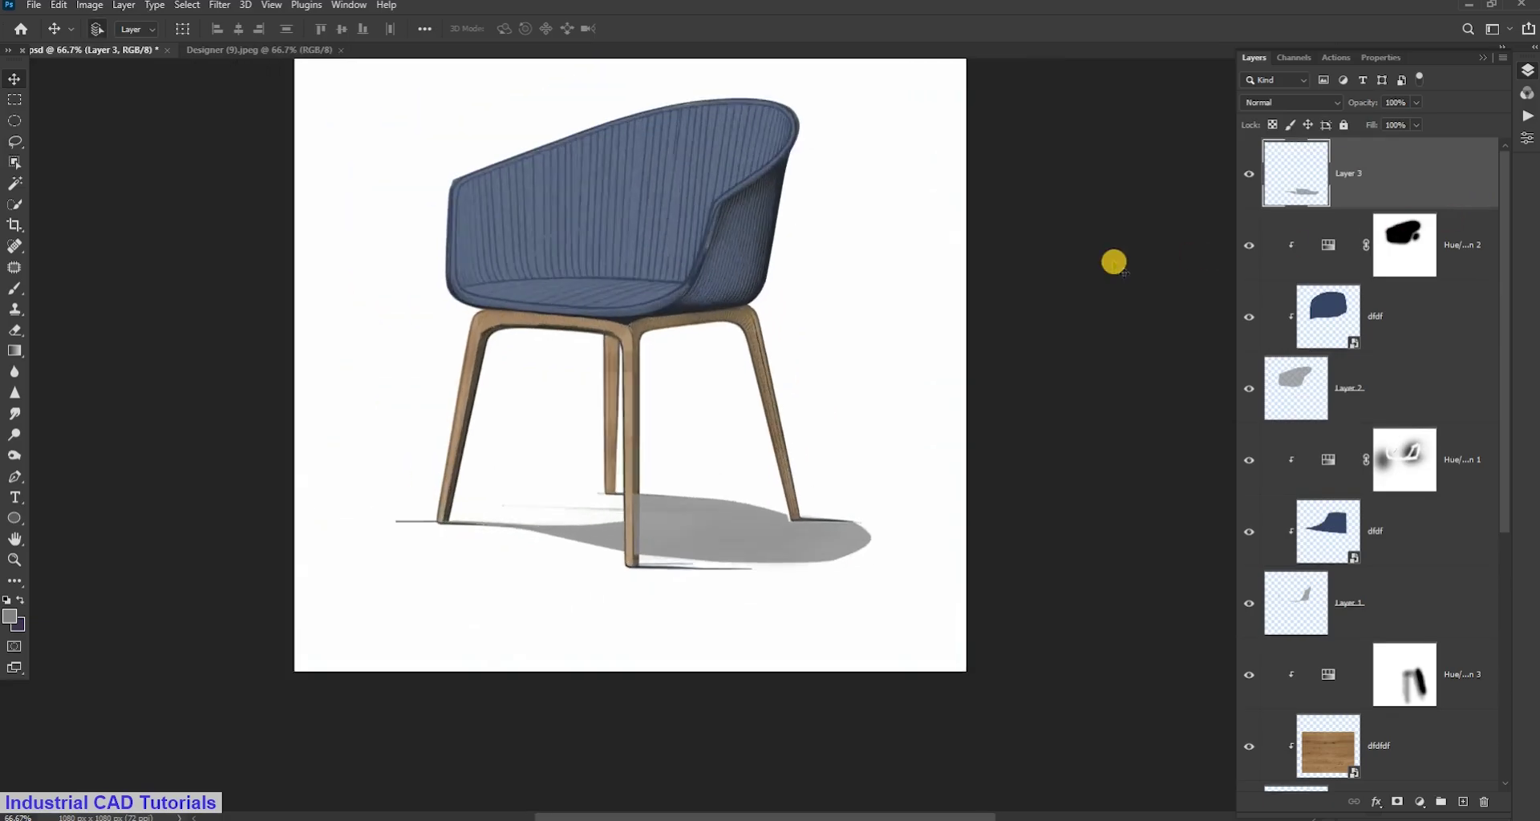
pyautogui.hotkey('ctrl', 't')
pyautogui.moveTo(319, 556); pyautogui.dragTo(335, 557)
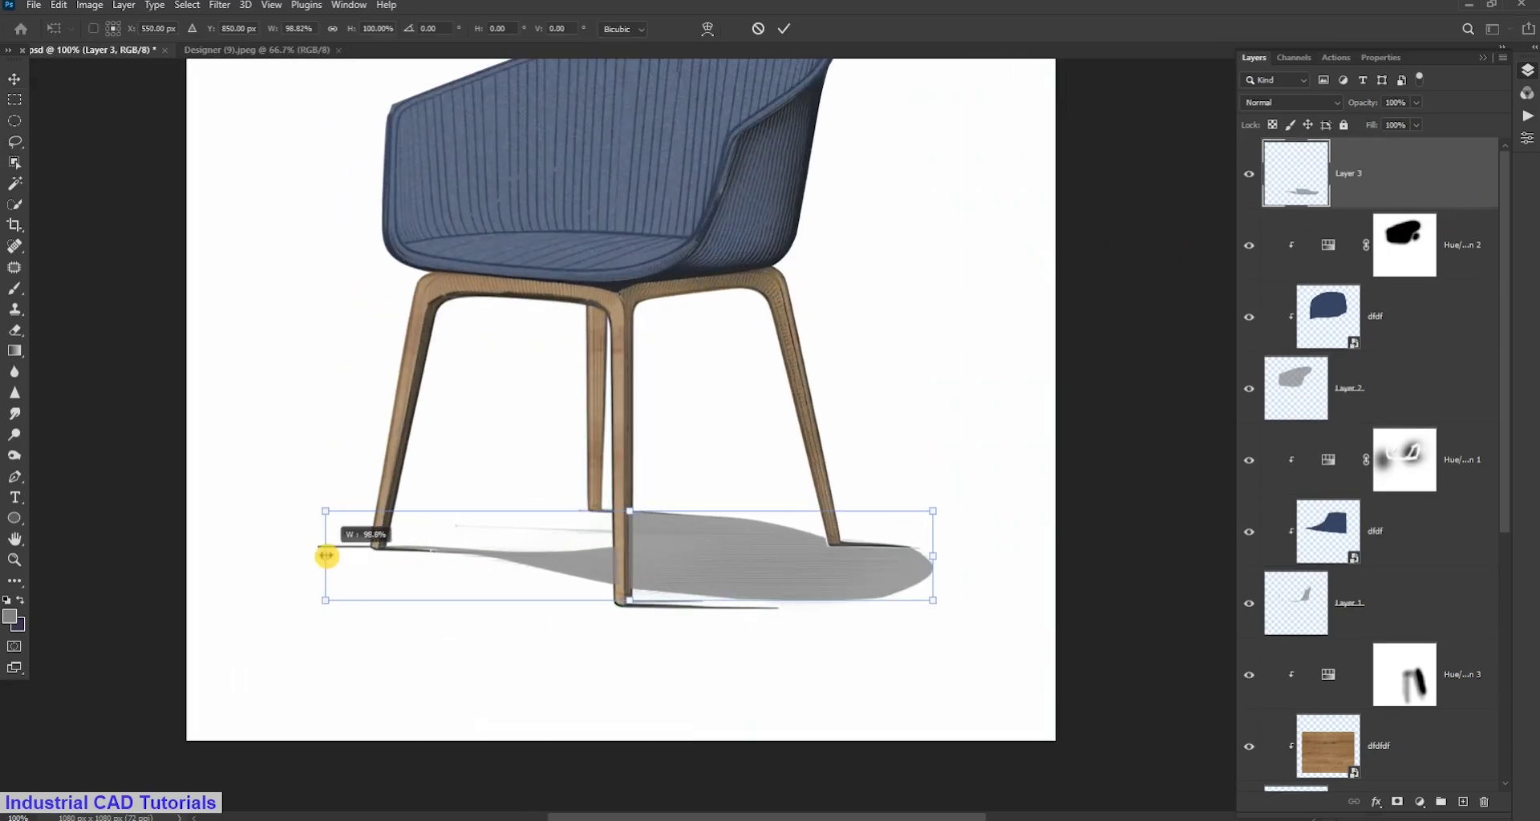
pyautogui.moveTo(933, 556); pyautogui.dragTo(940, 553)
pyautogui.hotkey('ctrl', '+')
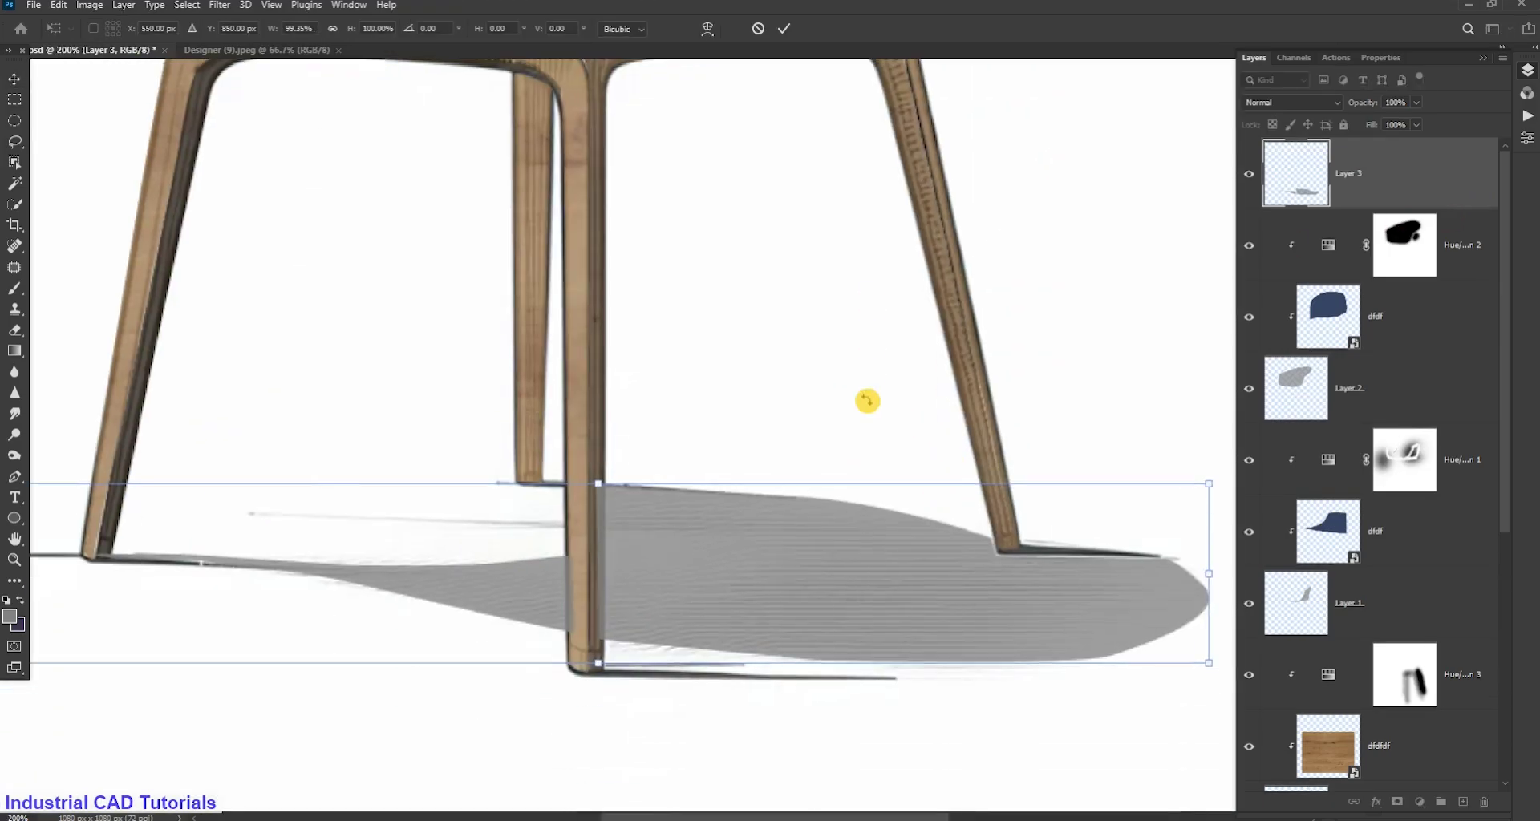
pyautogui.hotkey('ctrl', '-')
# Add a white mask to Layer 3 and erase the shadow strip along the front leg with a small eraser
pyautogui.click(1482, 314)
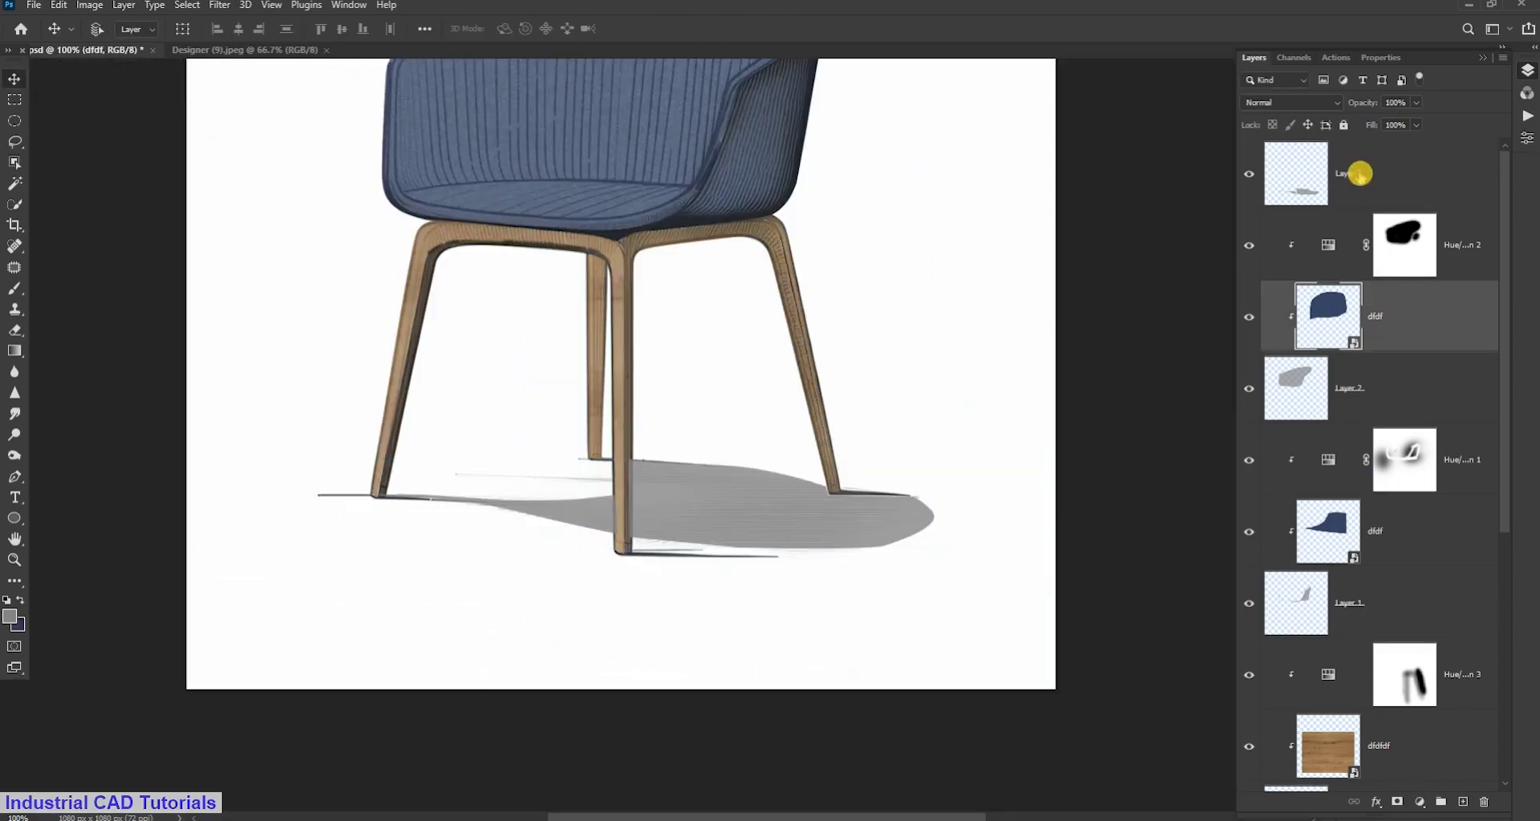
pyautogui.click(1358, 164)
pyautogui.click(14, 288)
pyautogui.click(16, 332)
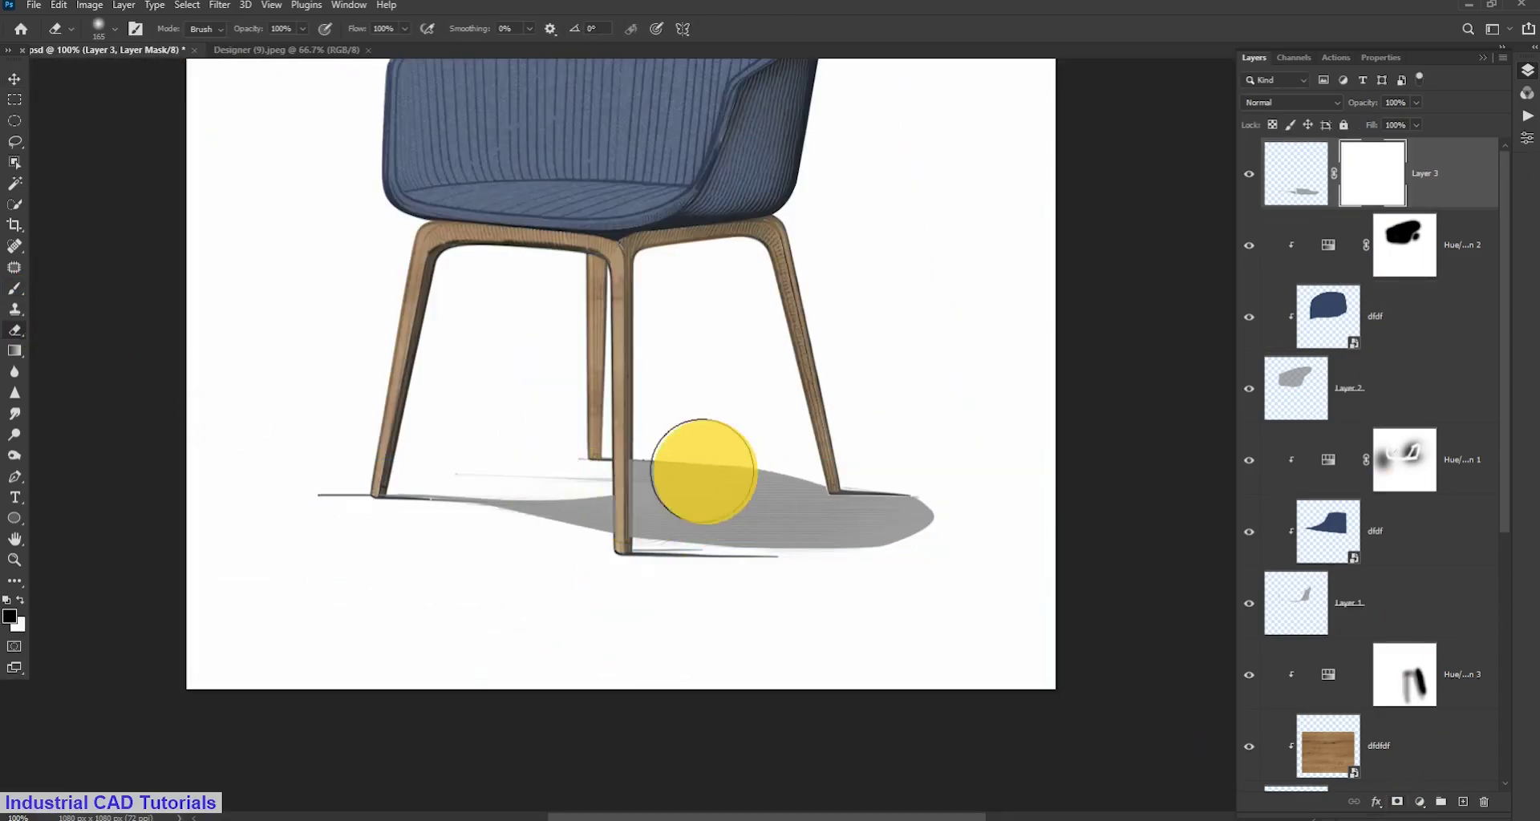
pyautogui.scroll(2, 629, 477)
pyautogui.scroll(2, 627, 476)
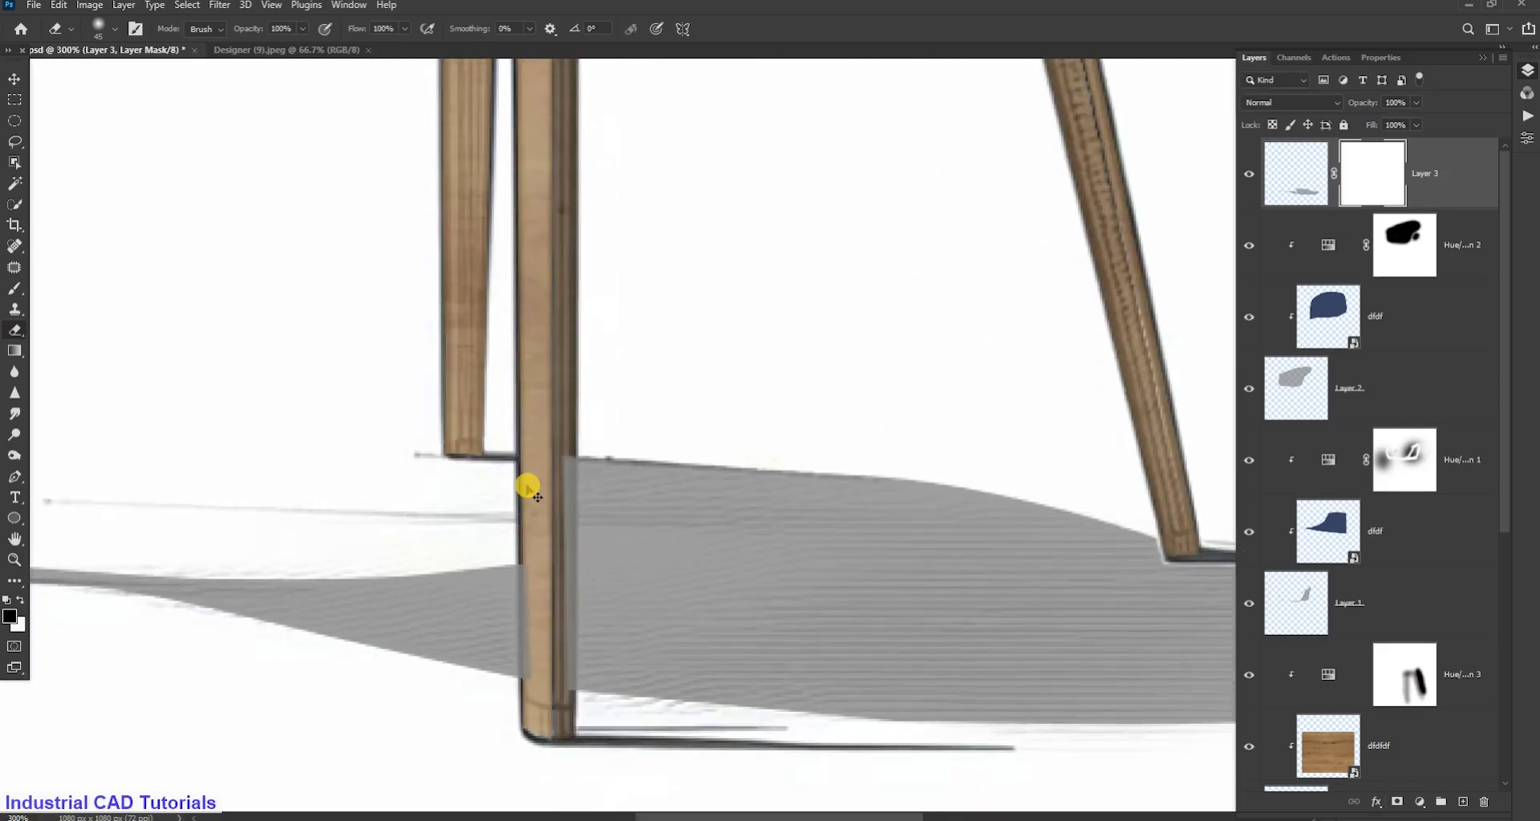
pyautogui.scroll(2, 561, 433)
pyautogui.press('[')
pyautogui.press('[')
pyautogui.press('[')
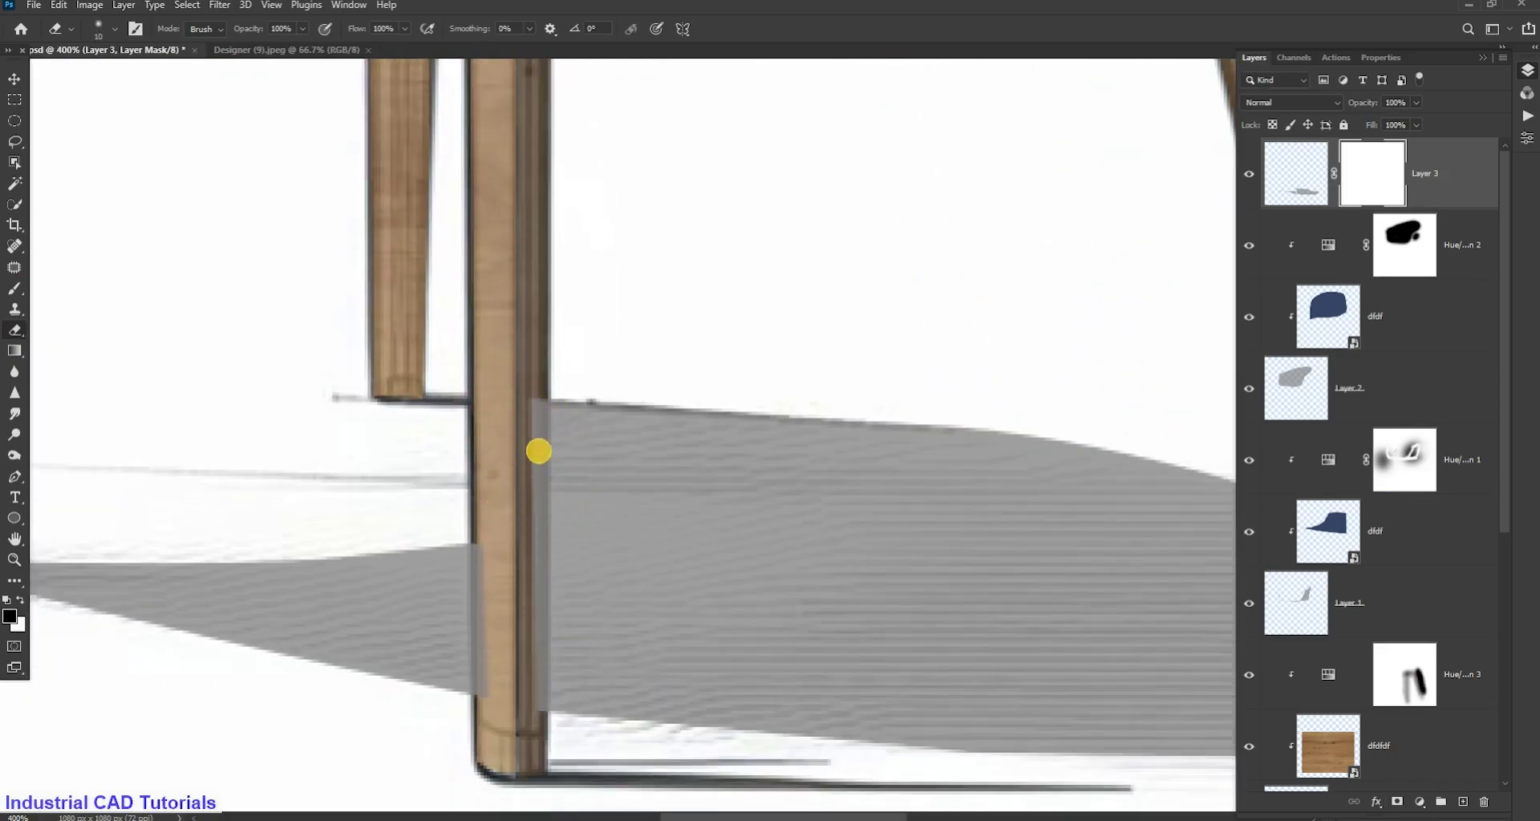
pyautogui.moveTo(528, 389); pyautogui.dragTo(538, 637)
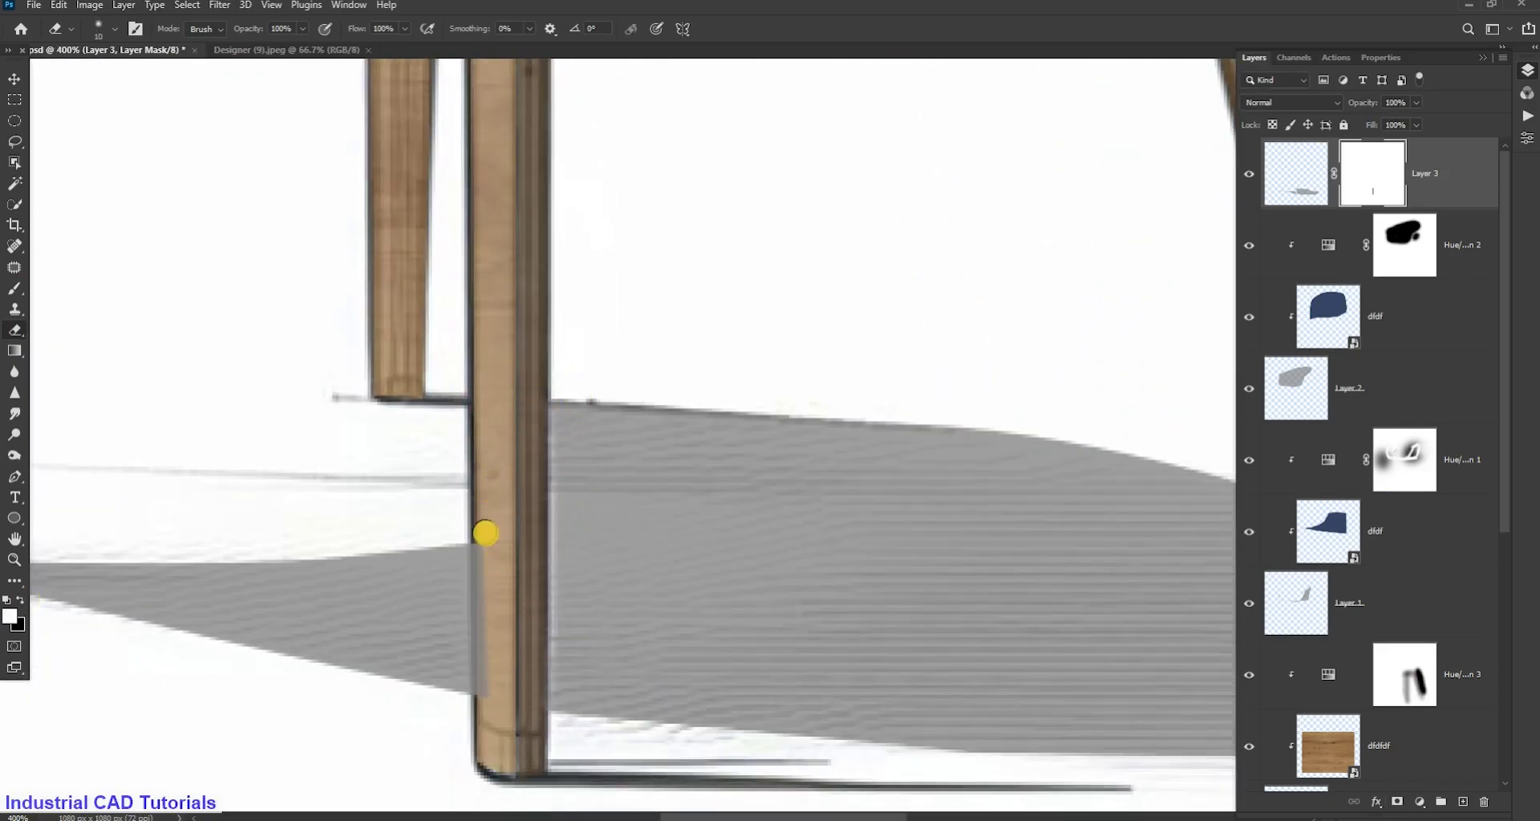
pyautogui.scroll(-2, 522, 591)
pyautogui.scroll(-2, 526, 588)
# Apply Layer 3's mask, convert it to a smart object, and peek at its contents
pyautogui.press('v')
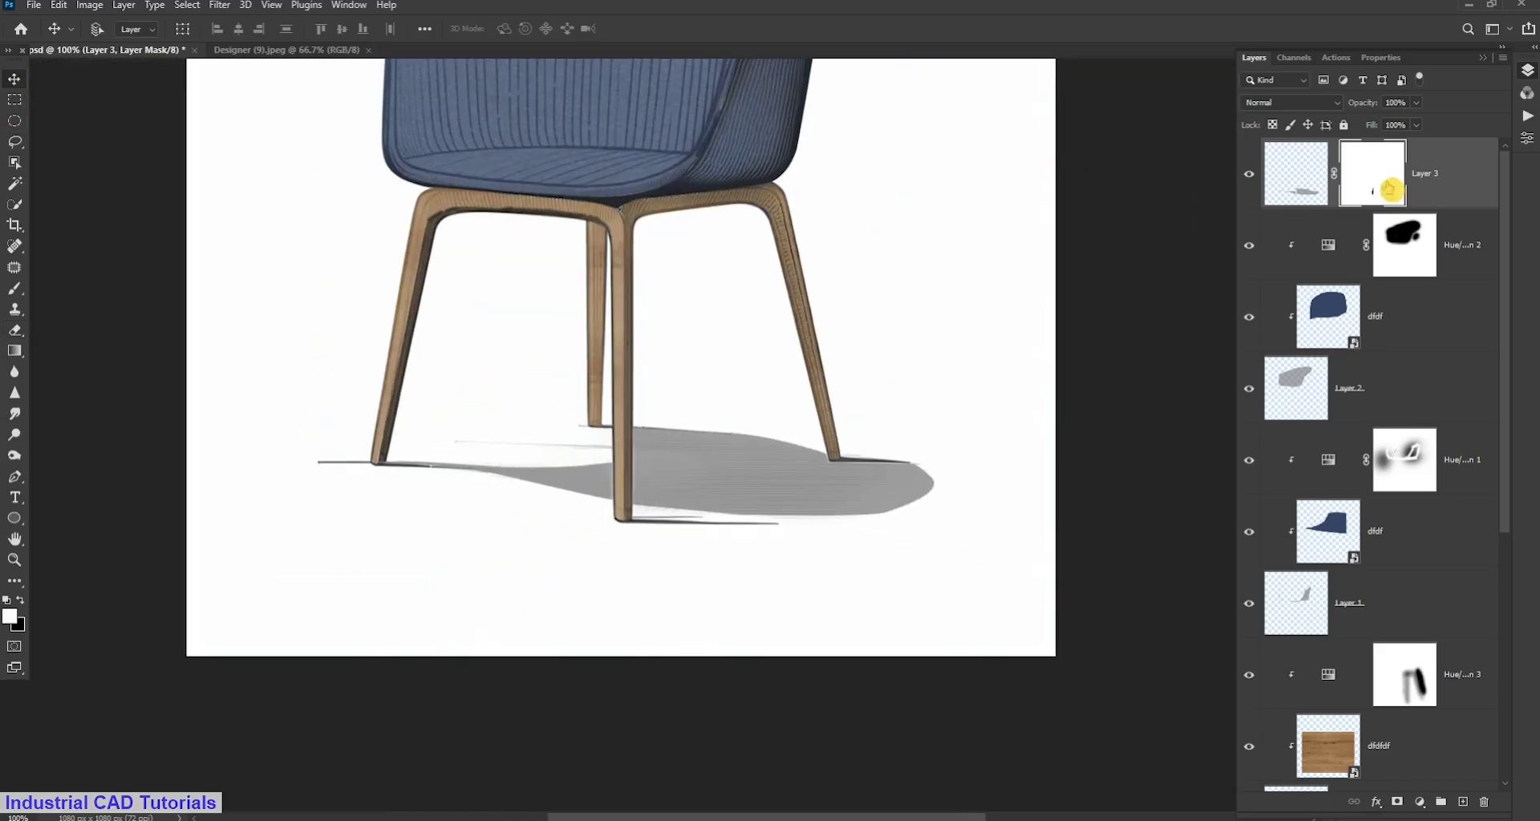
pyautogui.rightClick(1297, 169)
pyautogui.click(1409, 172)
pyautogui.rightClick(1409, 172)
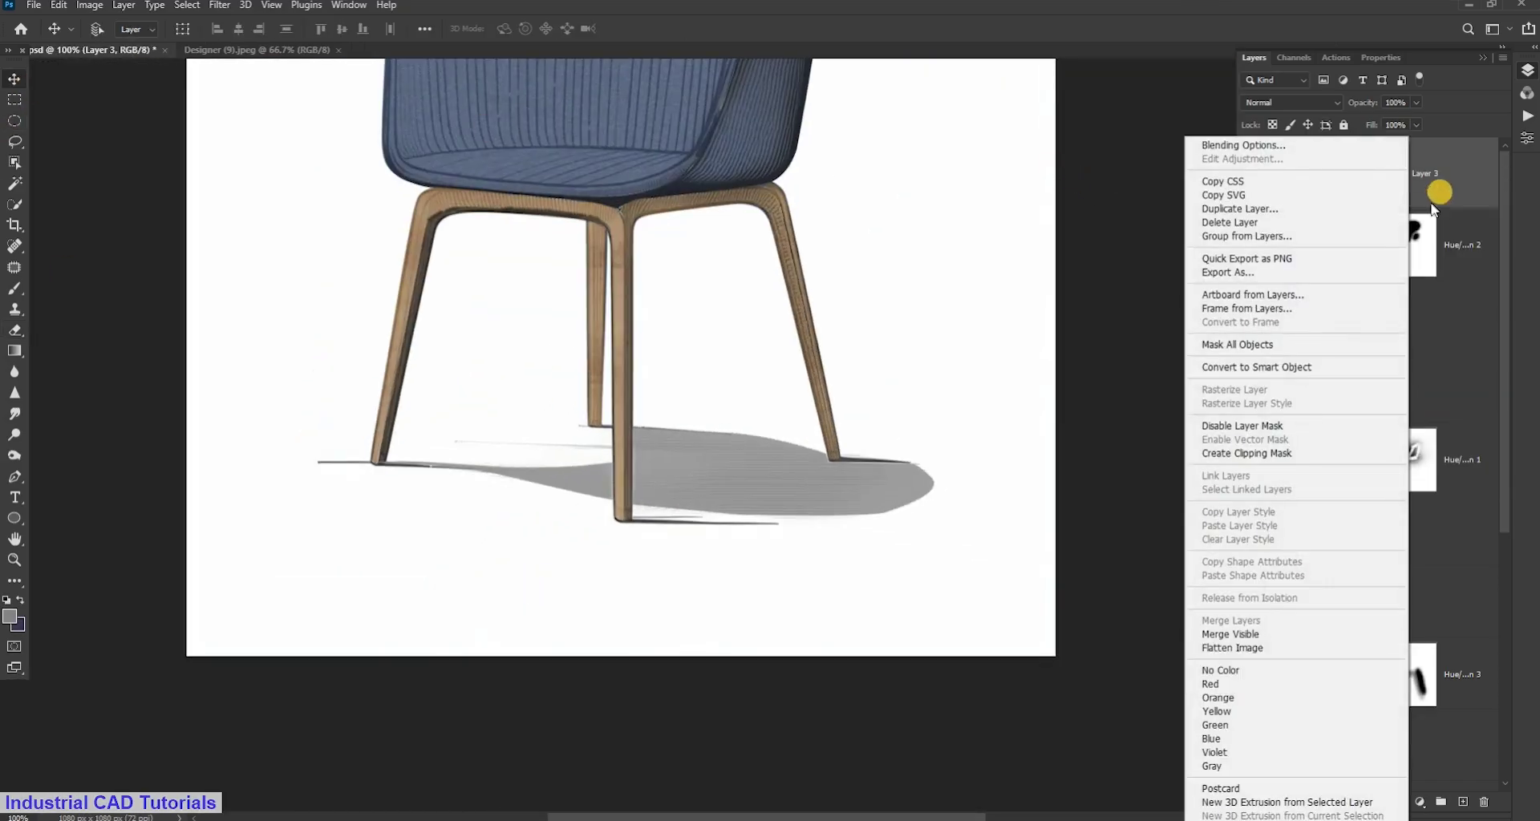
pyautogui.click(1383, 363)
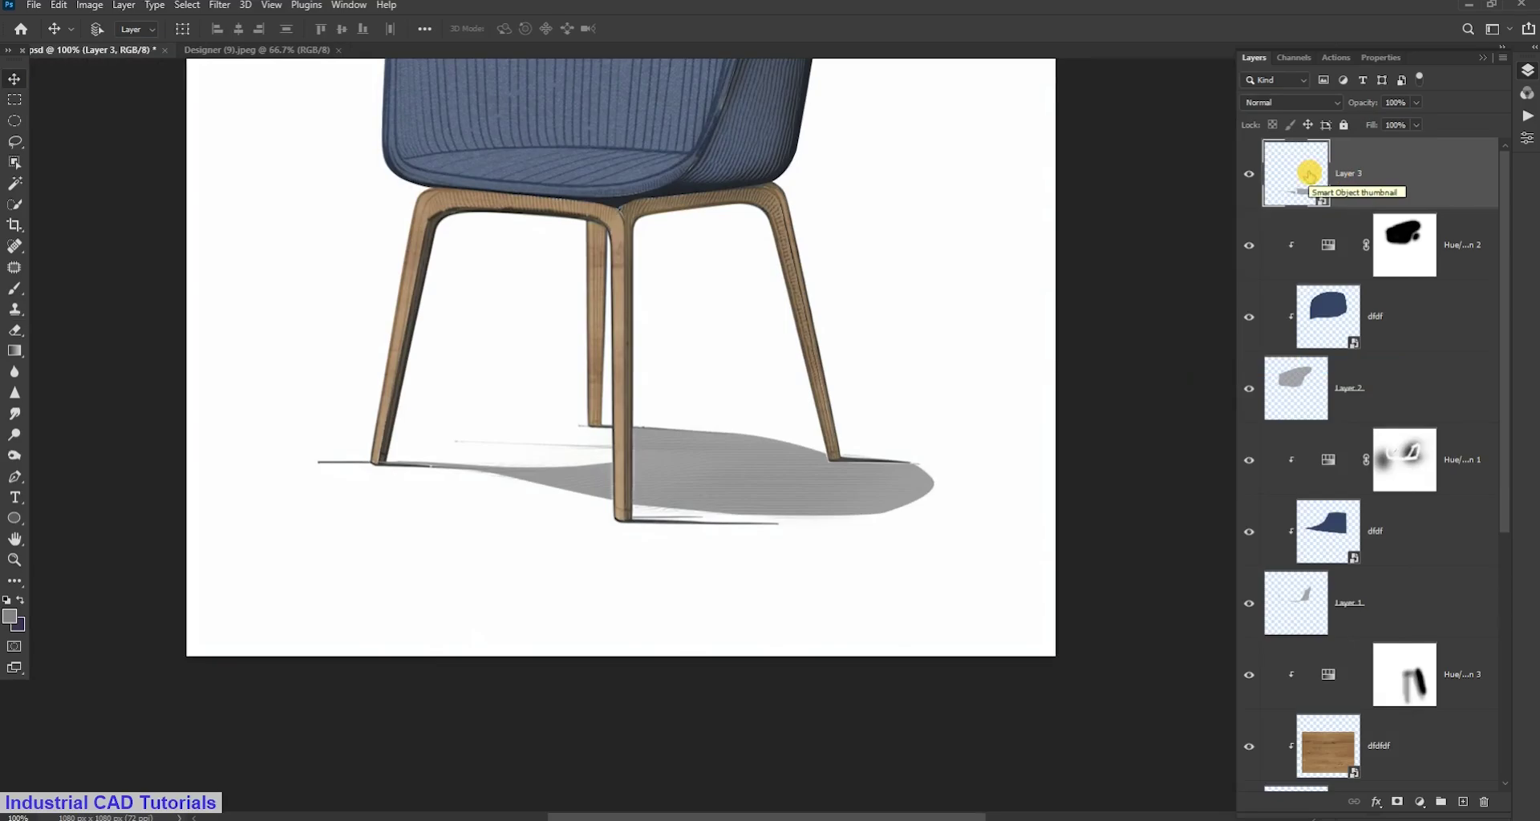
pyautogui.doubleClick(1308, 173)
pyautogui.click(92, 49)
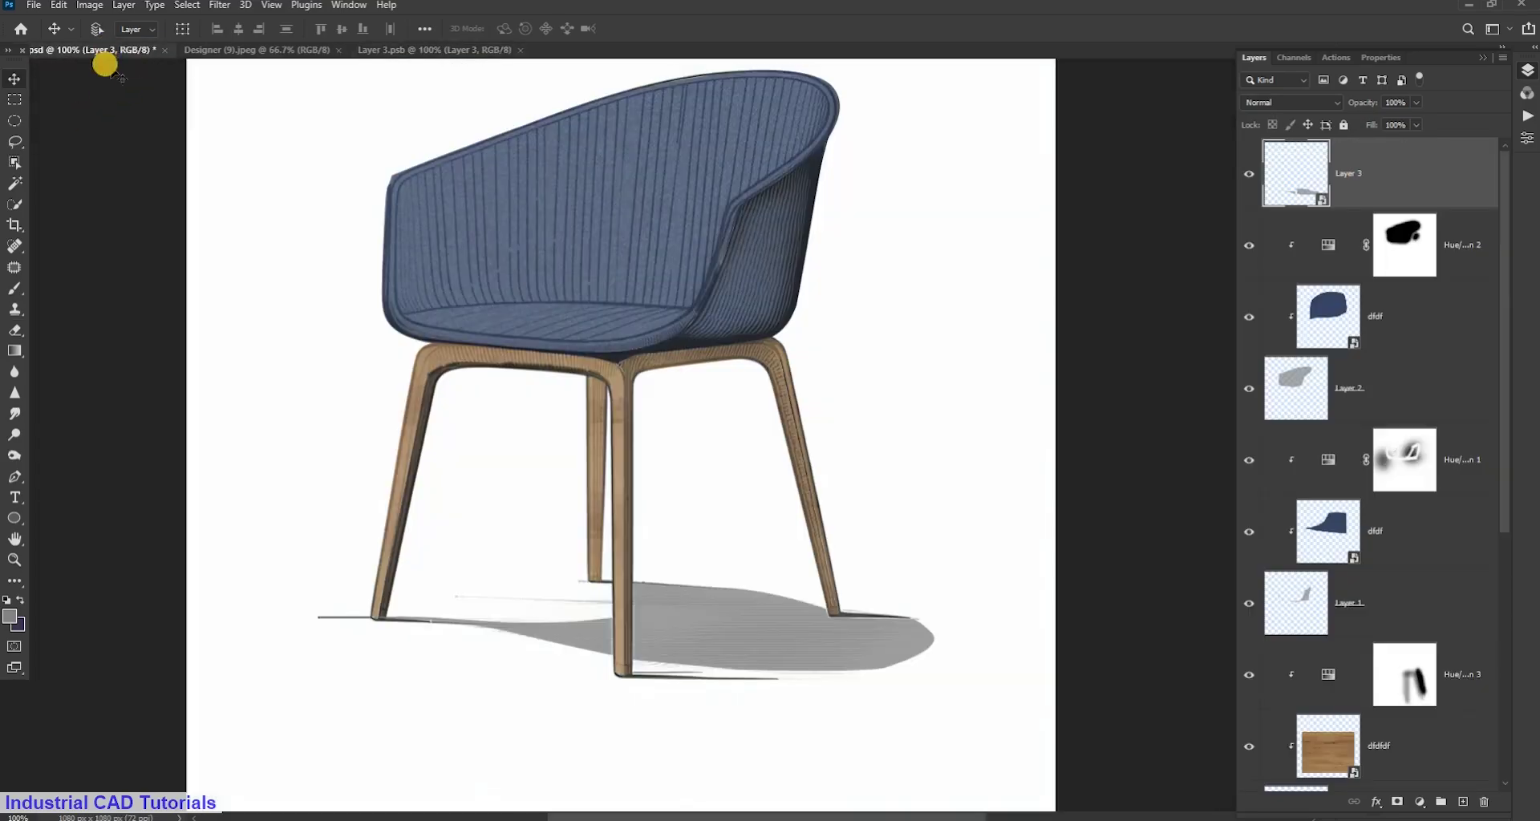
# Add Layer 4 and browse the texture folders for an image to place, then cancel
pyautogui.click(220, 5)
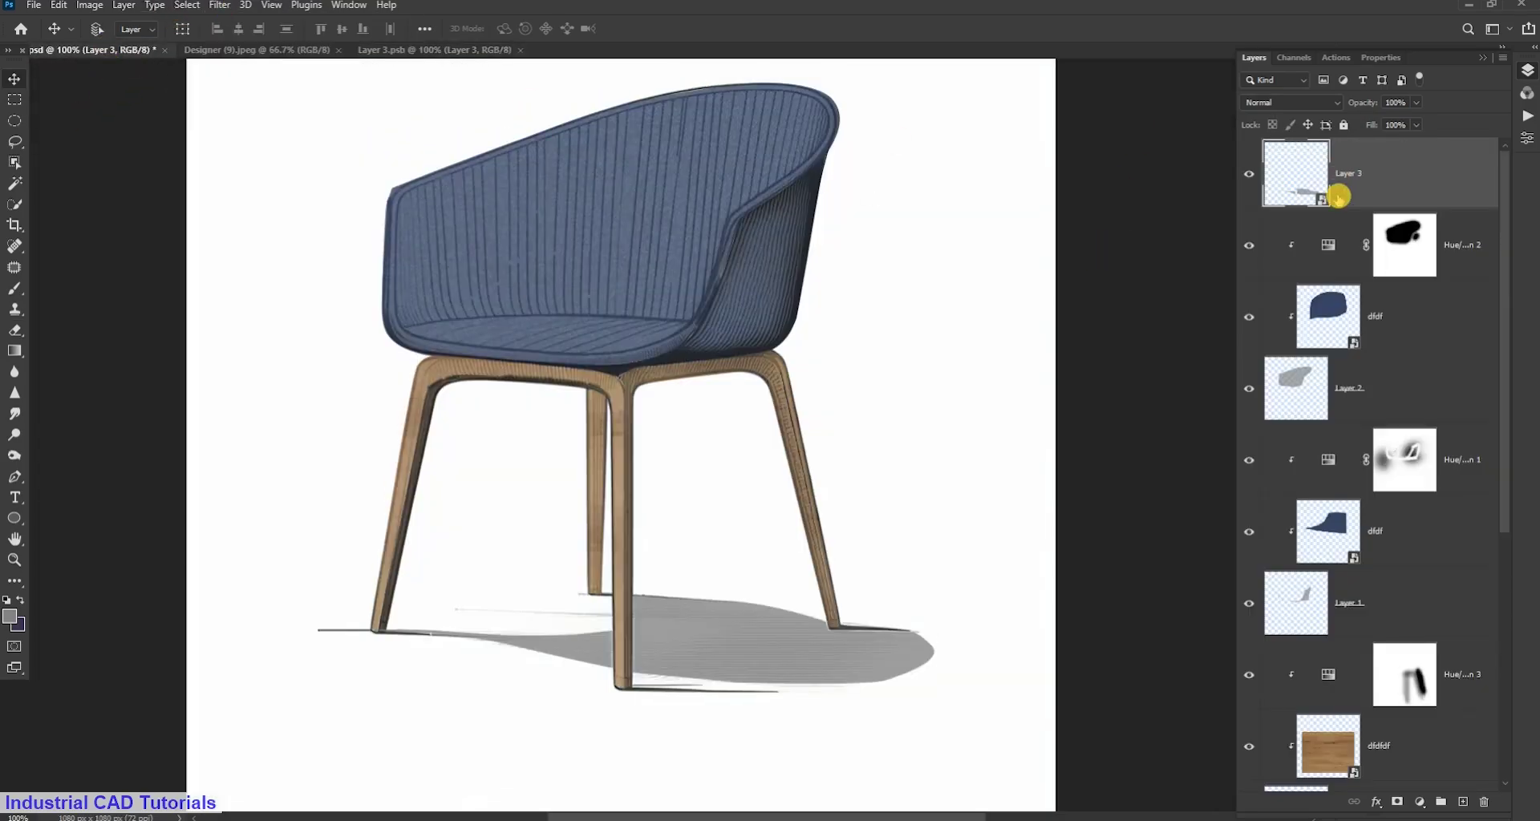
pyautogui.click(1462, 803)
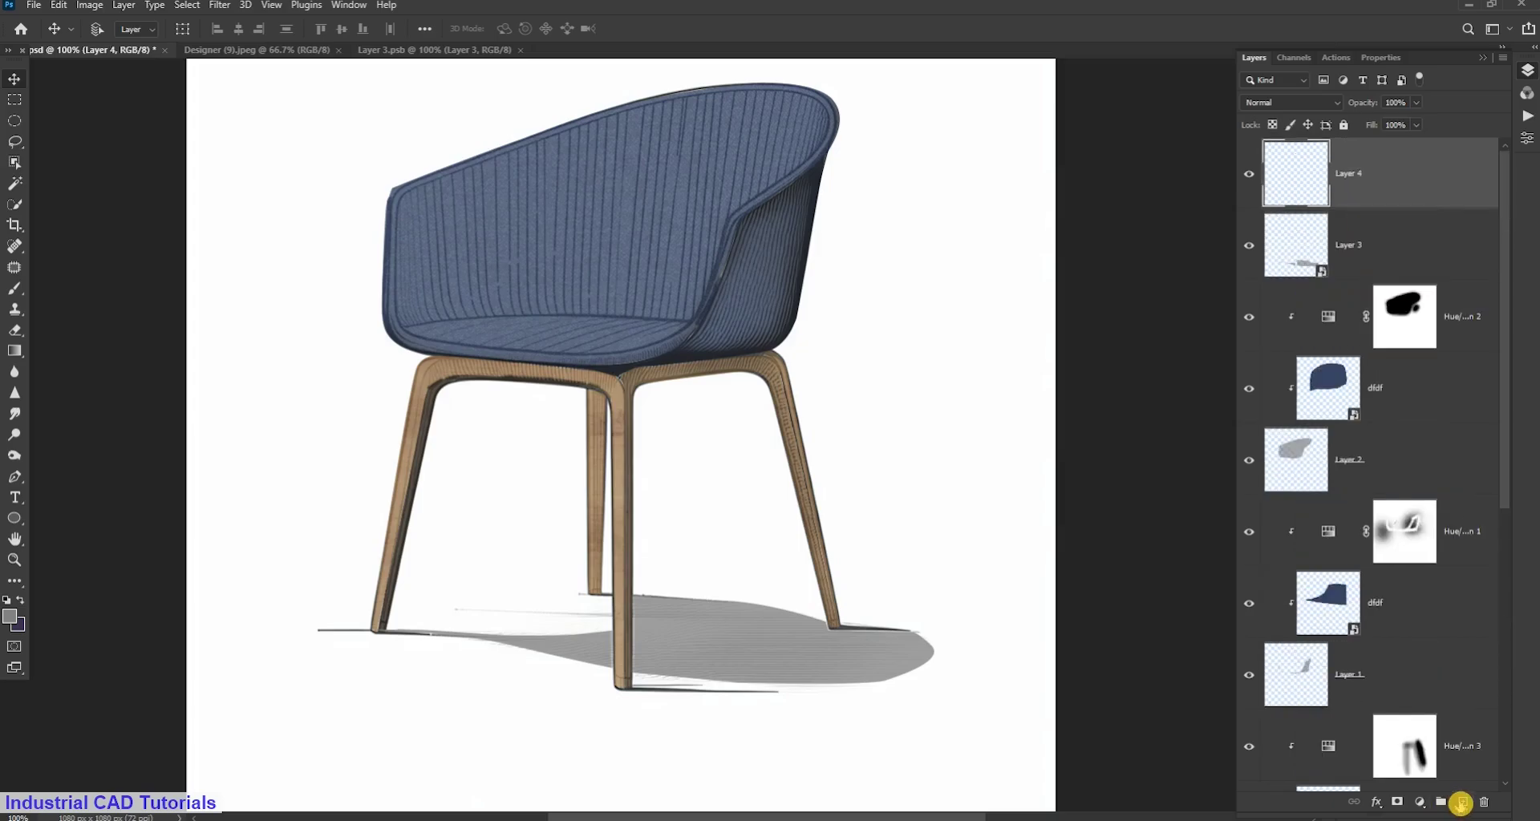
pyautogui.click(38, 9)
pyautogui.click(97, 323)
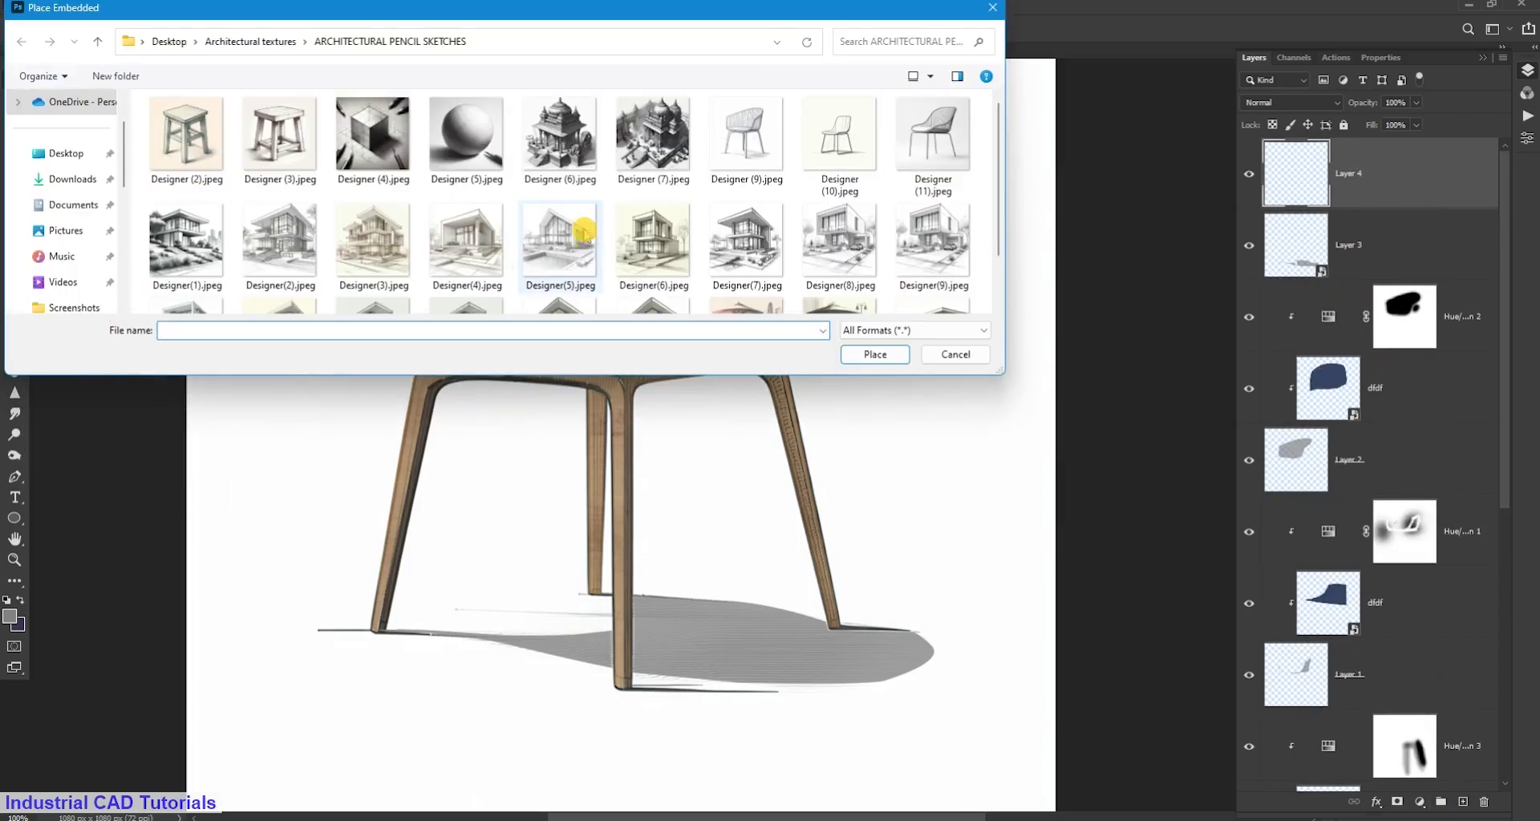
pyautogui.click(790, 197)
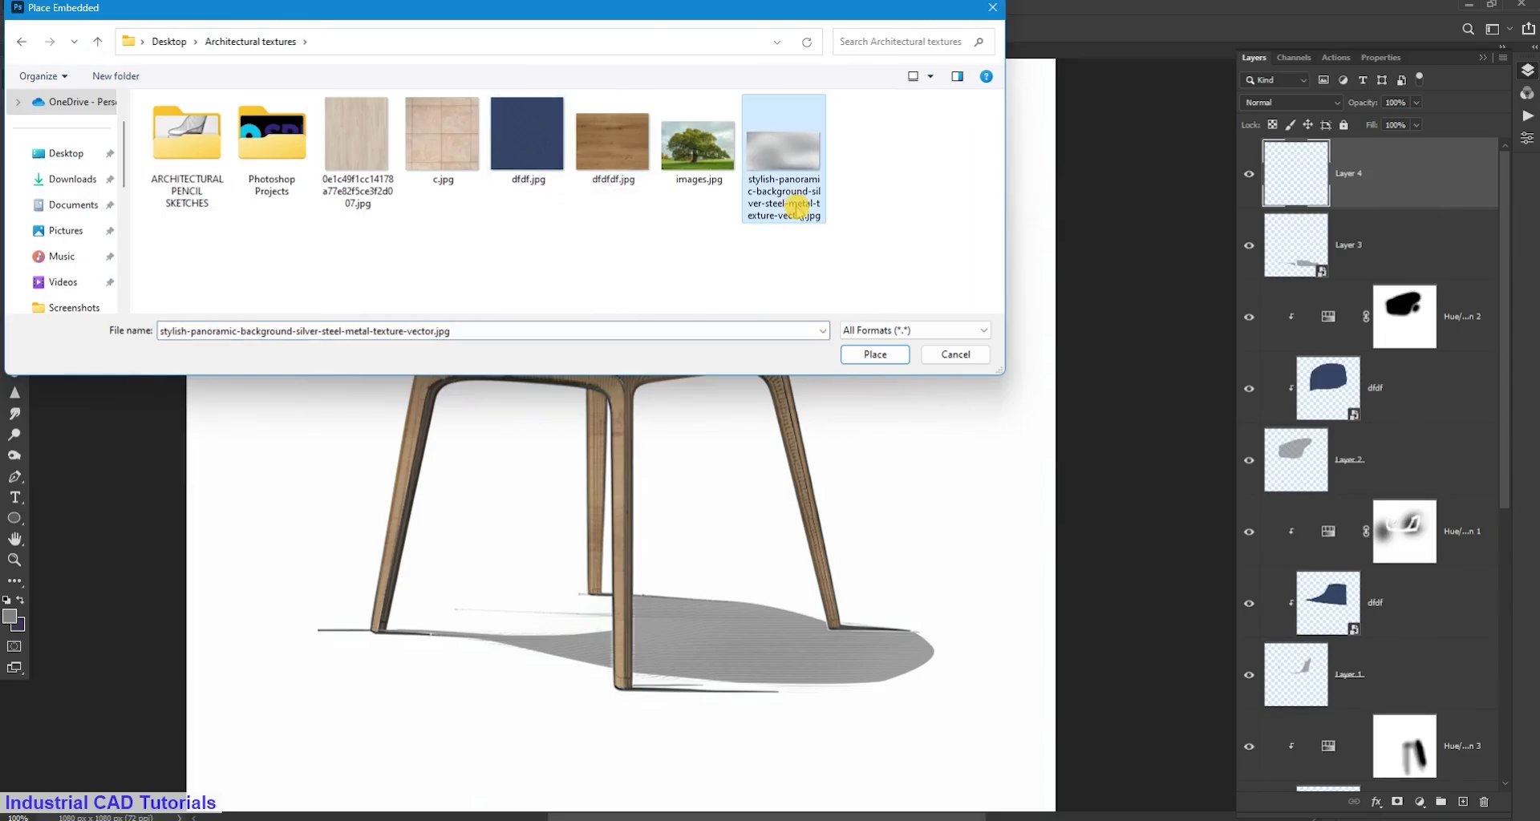
pyautogui.click(697, 160)
pyautogui.doubleClick(271, 136)
pyautogui.click(97, 41)
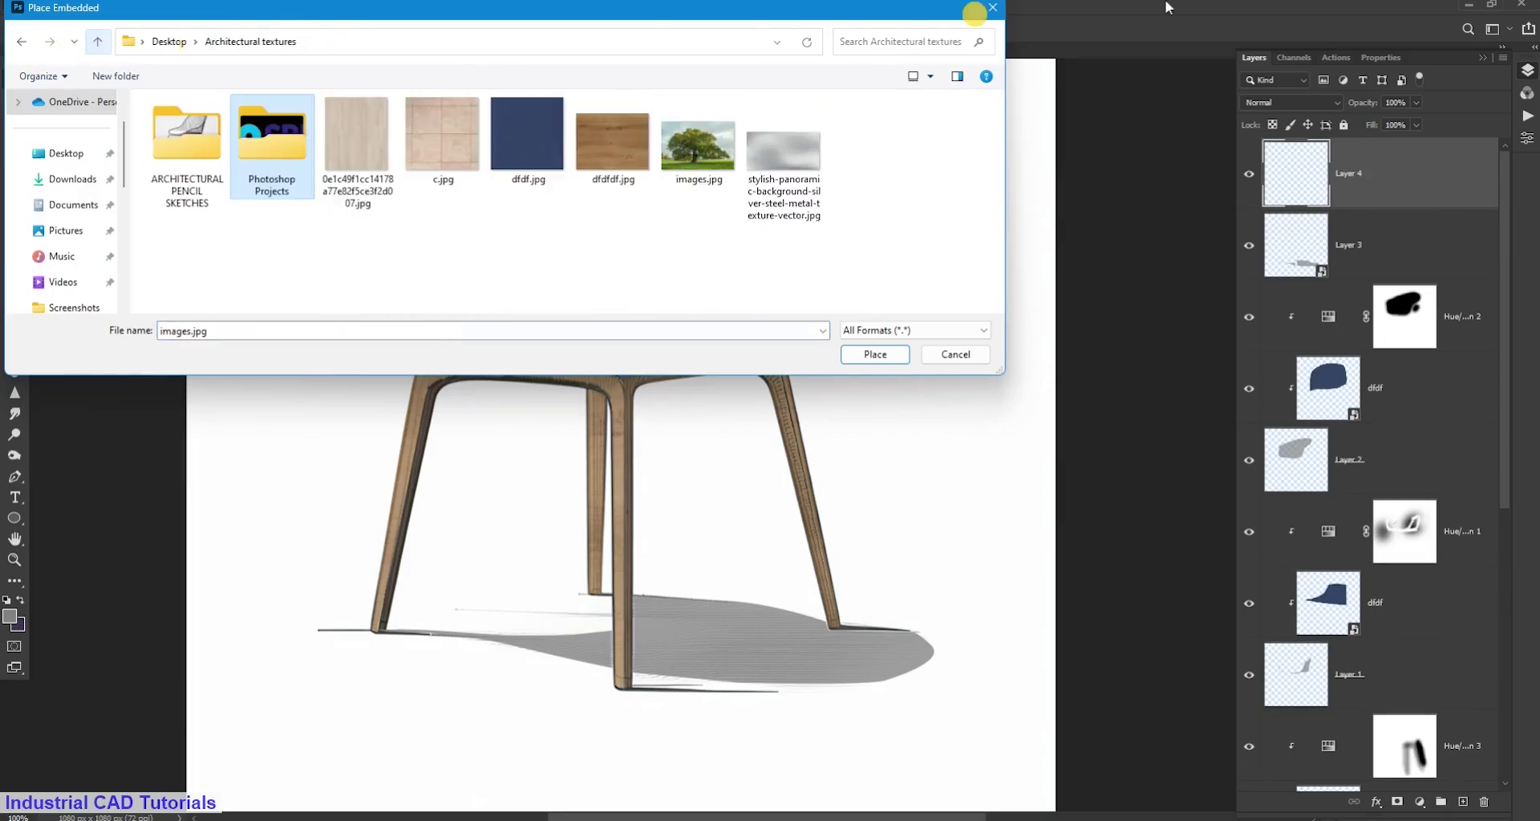
pyautogui.click(993, 8)
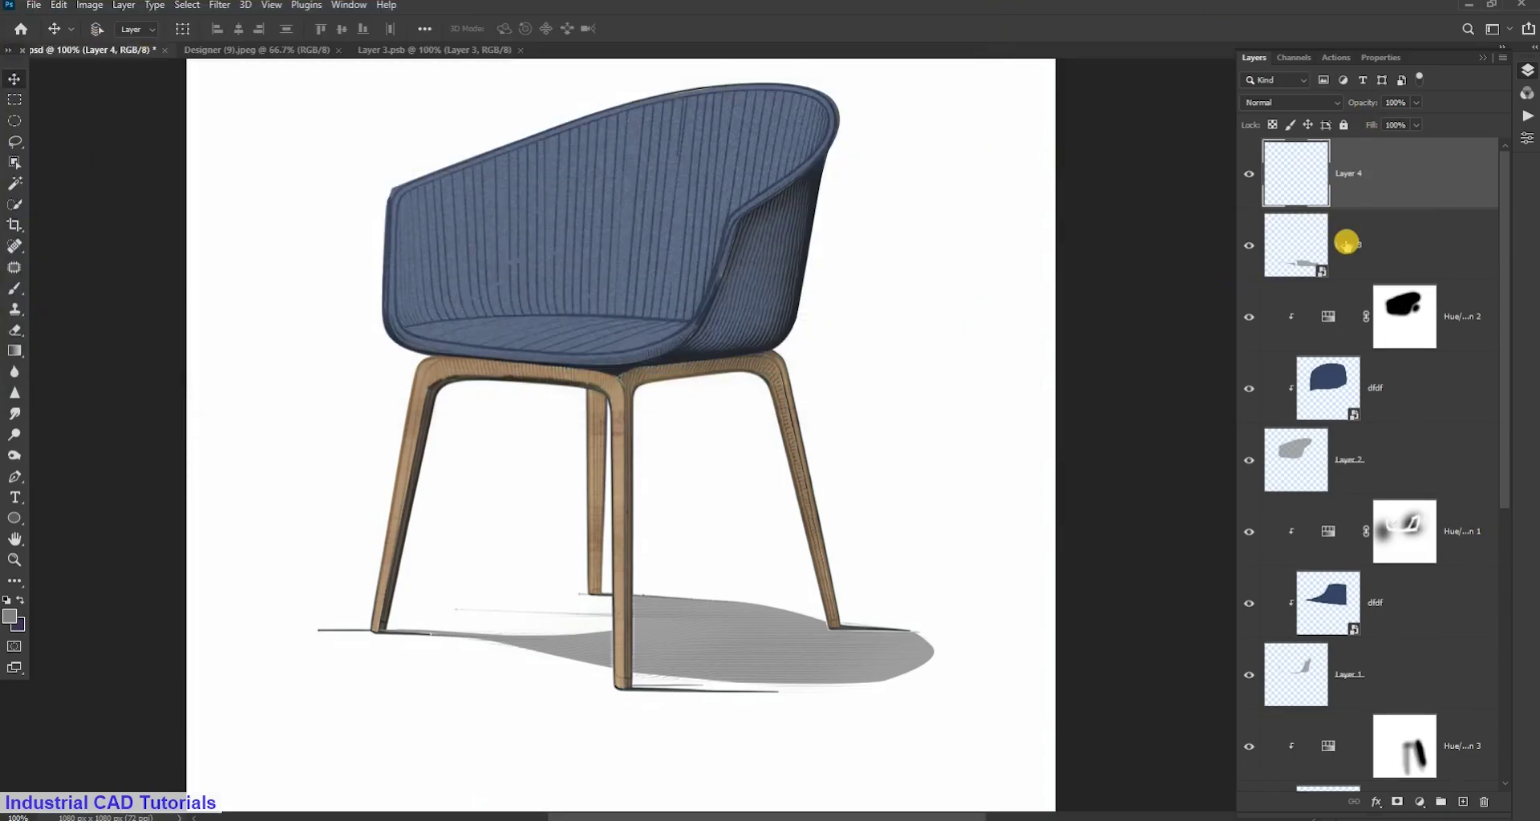
# Fill Layer 4 with a custom grey, then undo the fill and delete the layer
pyautogui.click(58, 5)
pyautogui.click(96, 269)
pyautogui.click(775, 207)
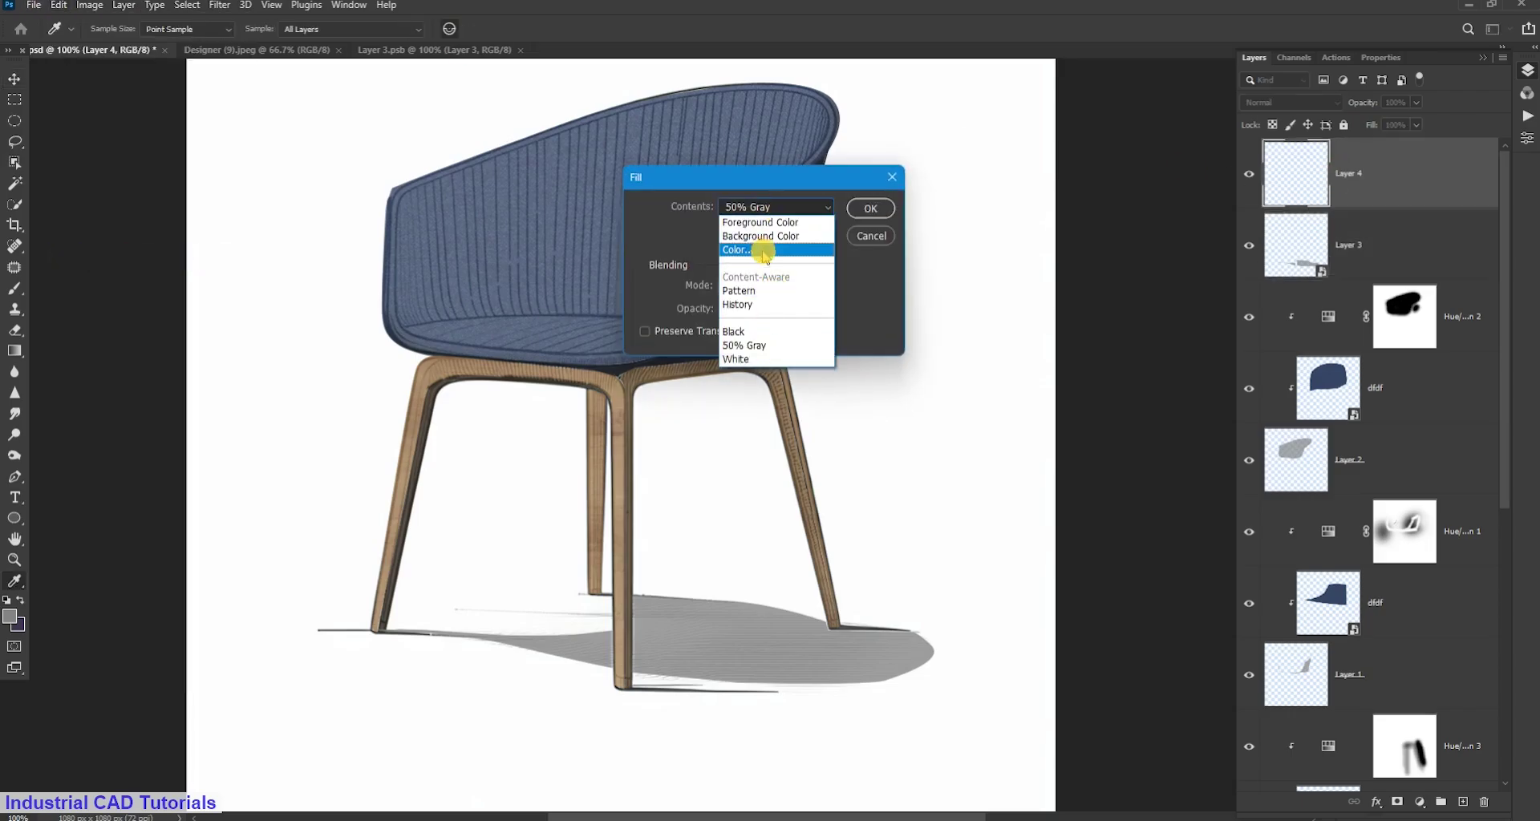
pyautogui.click(762, 250)
pyautogui.click(973, 478)
pyautogui.click(1342, 274)
pyautogui.click(871, 210)
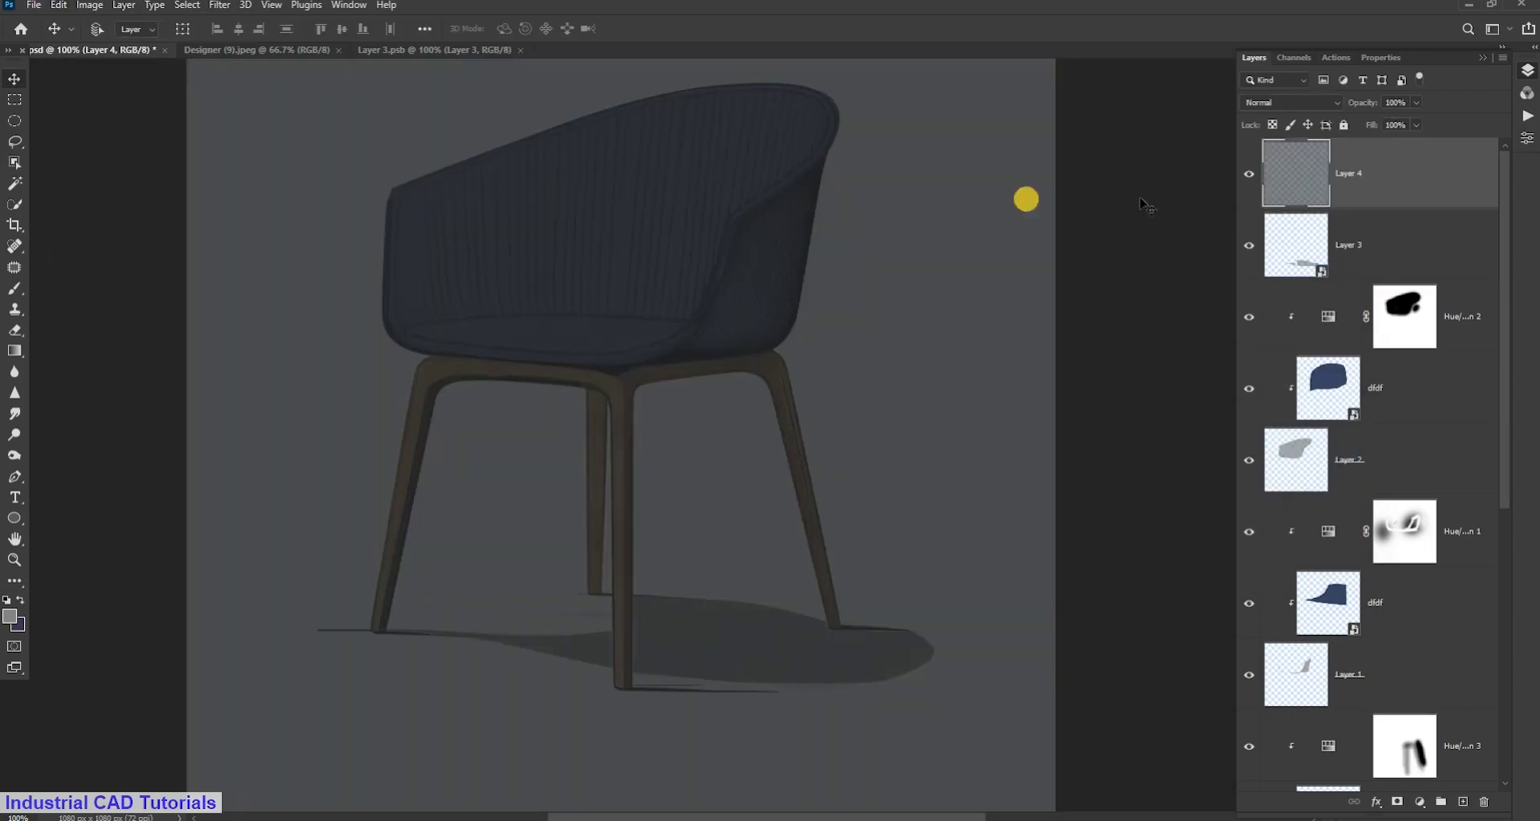
pyautogui.hotkey('ctrl', 'z')
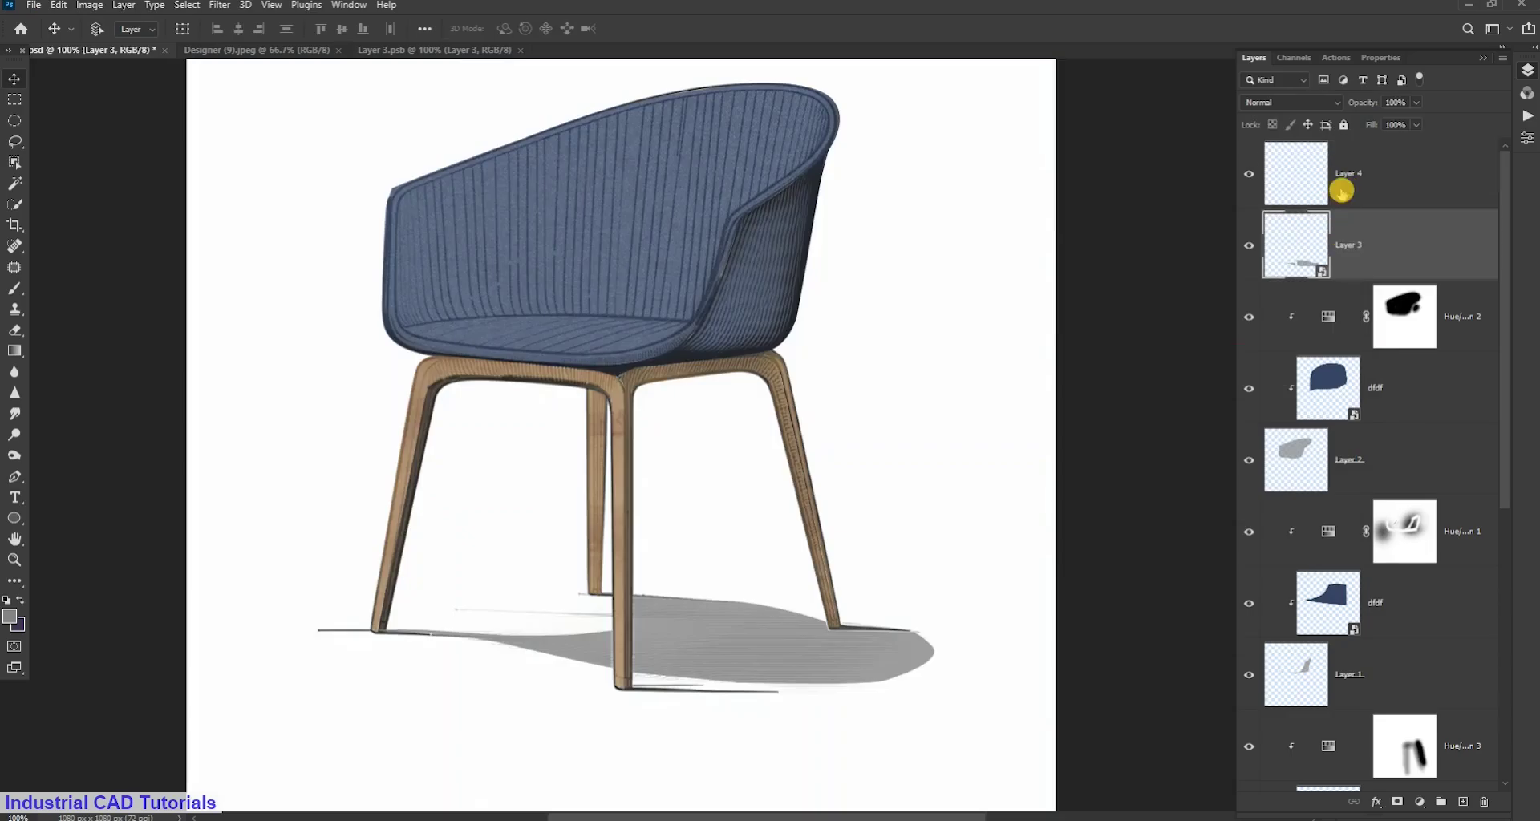
pyautogui.press('Delete')
pyautogui.click(58, 4)
pyautogui.click(1019, 316)
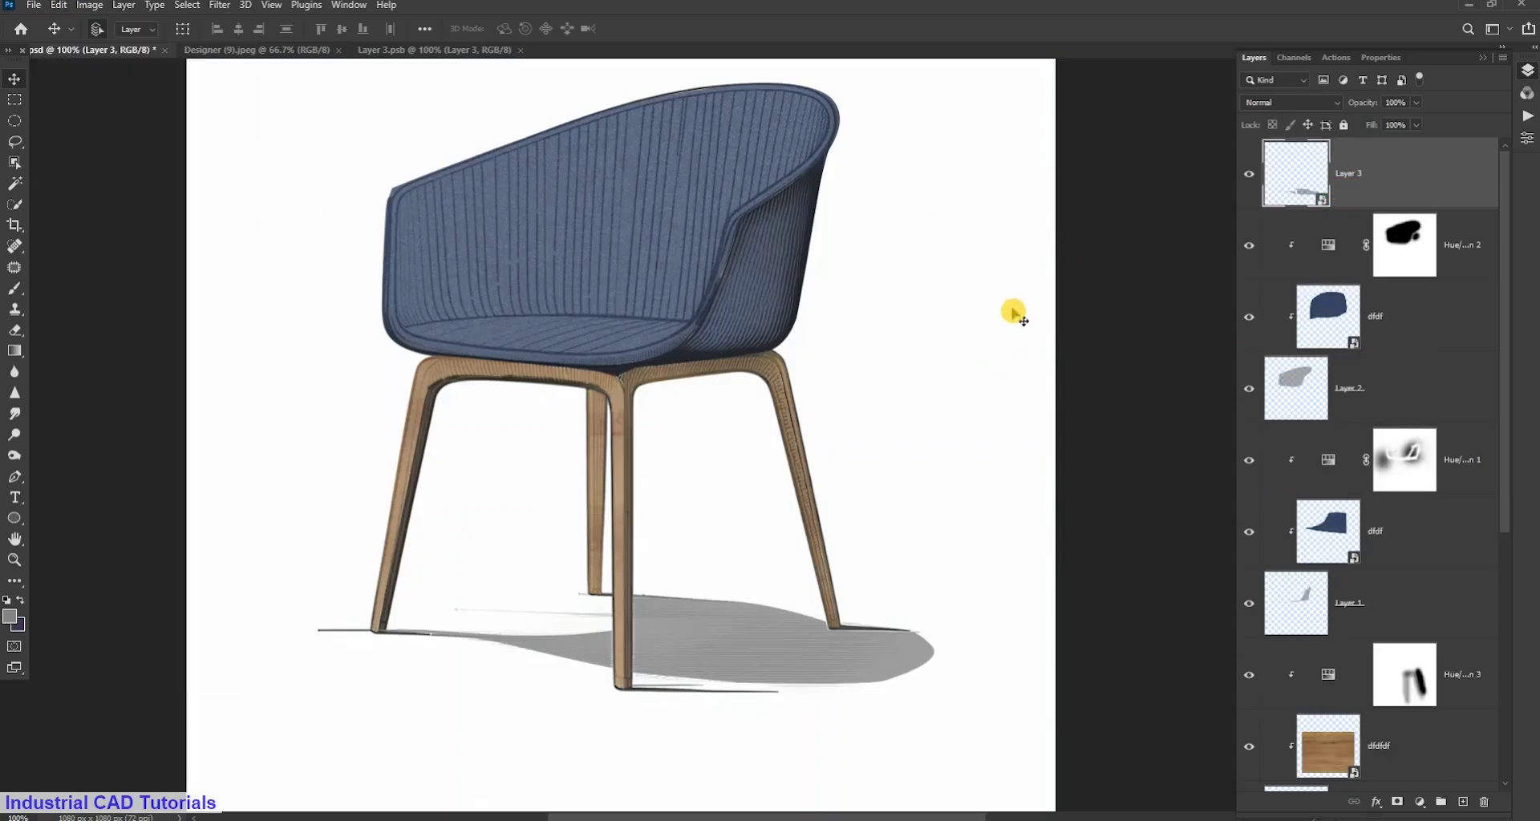
# Select the whole canvas and apply a Gaussian Blur with a raised radius to the shadow
pyautogui.hotkey('ctrl', 'a')
pyautogui.click(220, 5)
pyautogui.moveTo(228, 210)
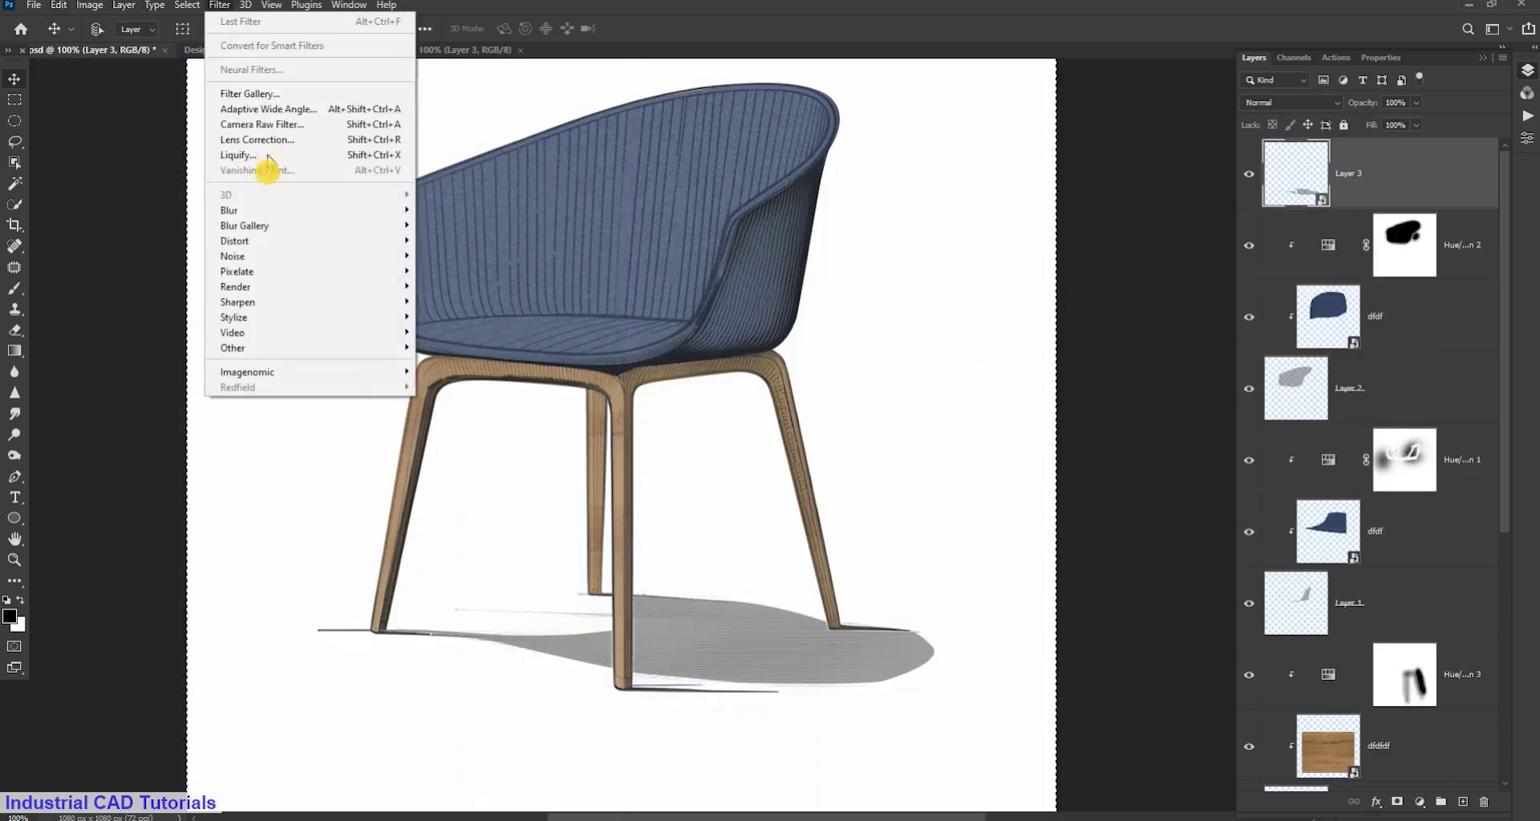
pyautogui.click(457, 270)
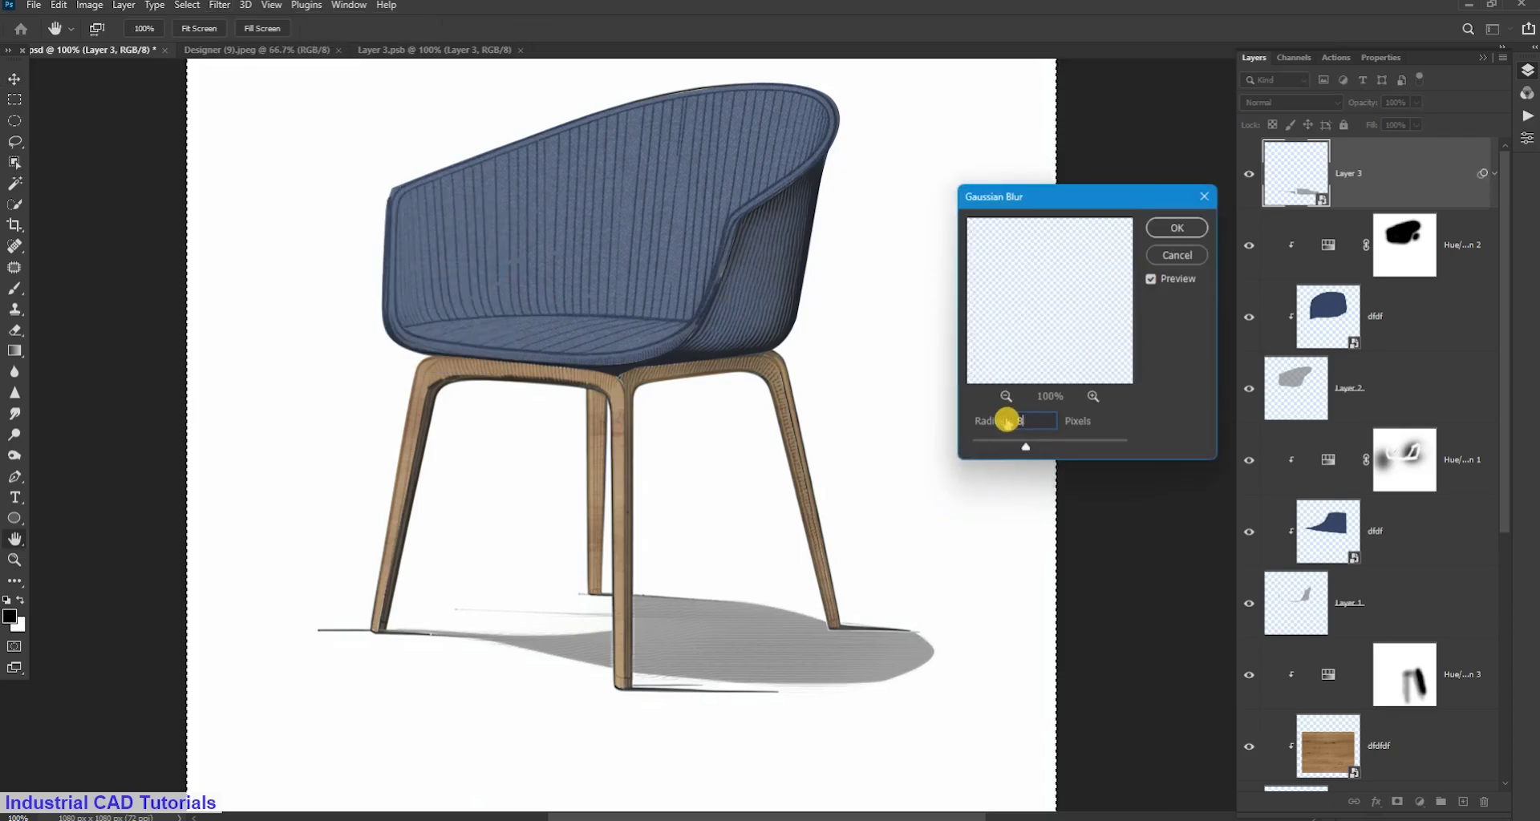
pyautogui.moveTo(980, 447); pyautogui.dragTo(1024, 447)
pyautogui.click(1177, 228)
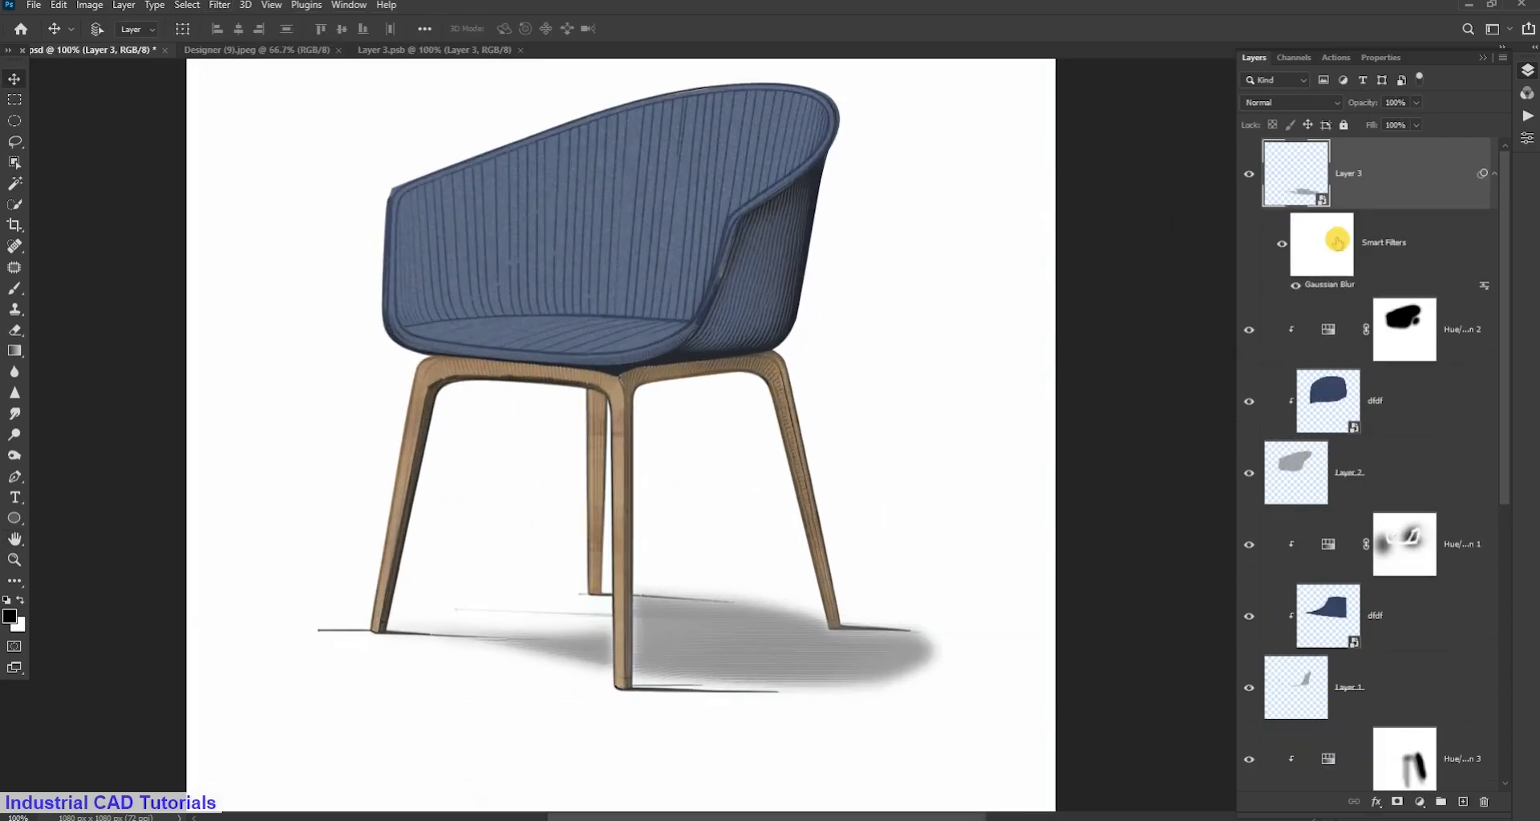
# Try adding a dark solid colour fill layer, then cancel and discard it
pyautogui.click(1418, 802)
pyautogui.click(1449, 516)
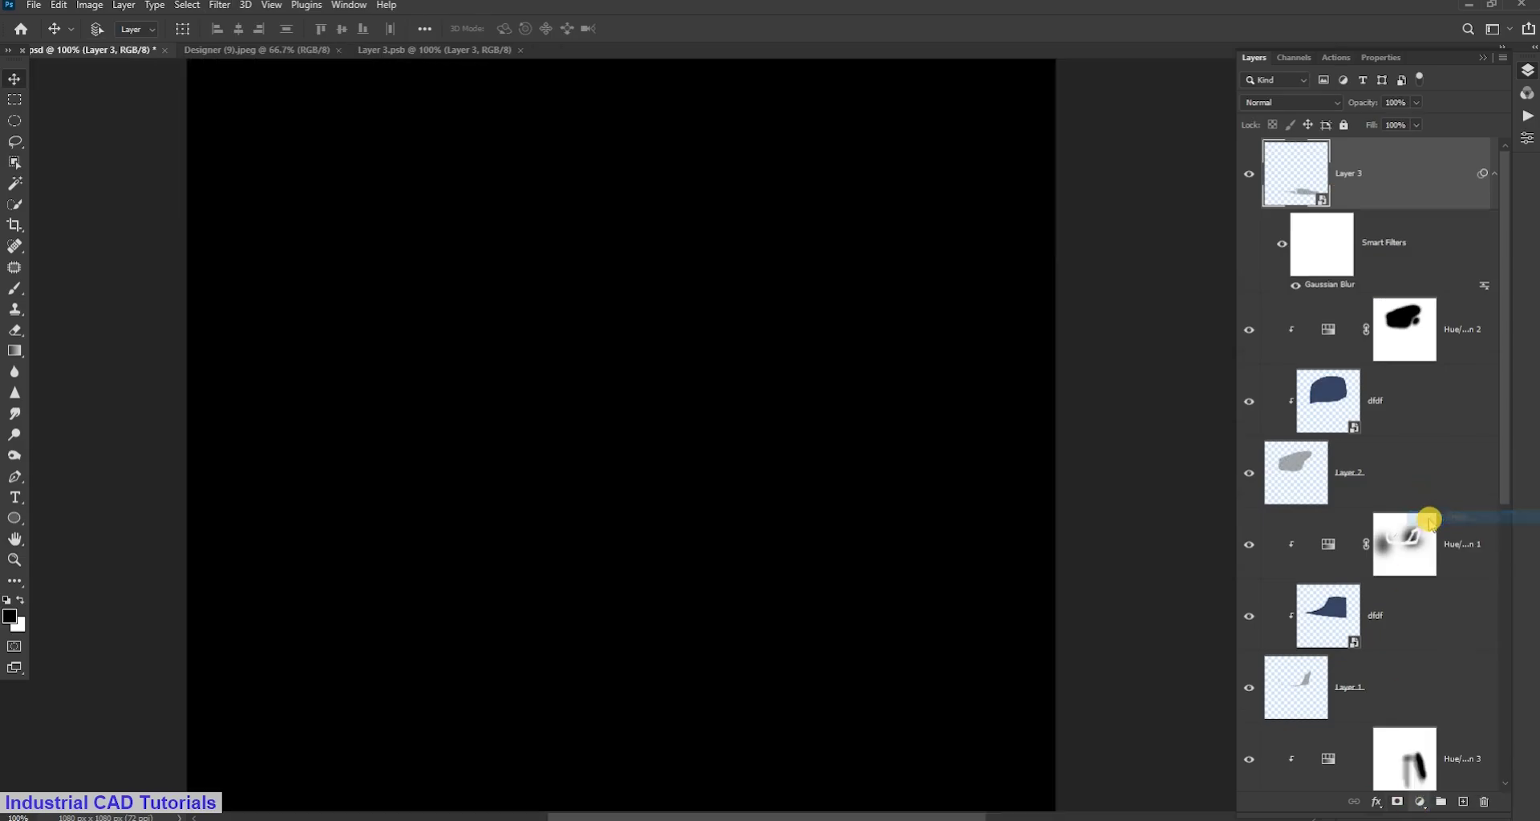
pyautogui.moveTo(1017, 430); pyautogui.dragTo(966, 461)
pyautogui.click(1350, 250)
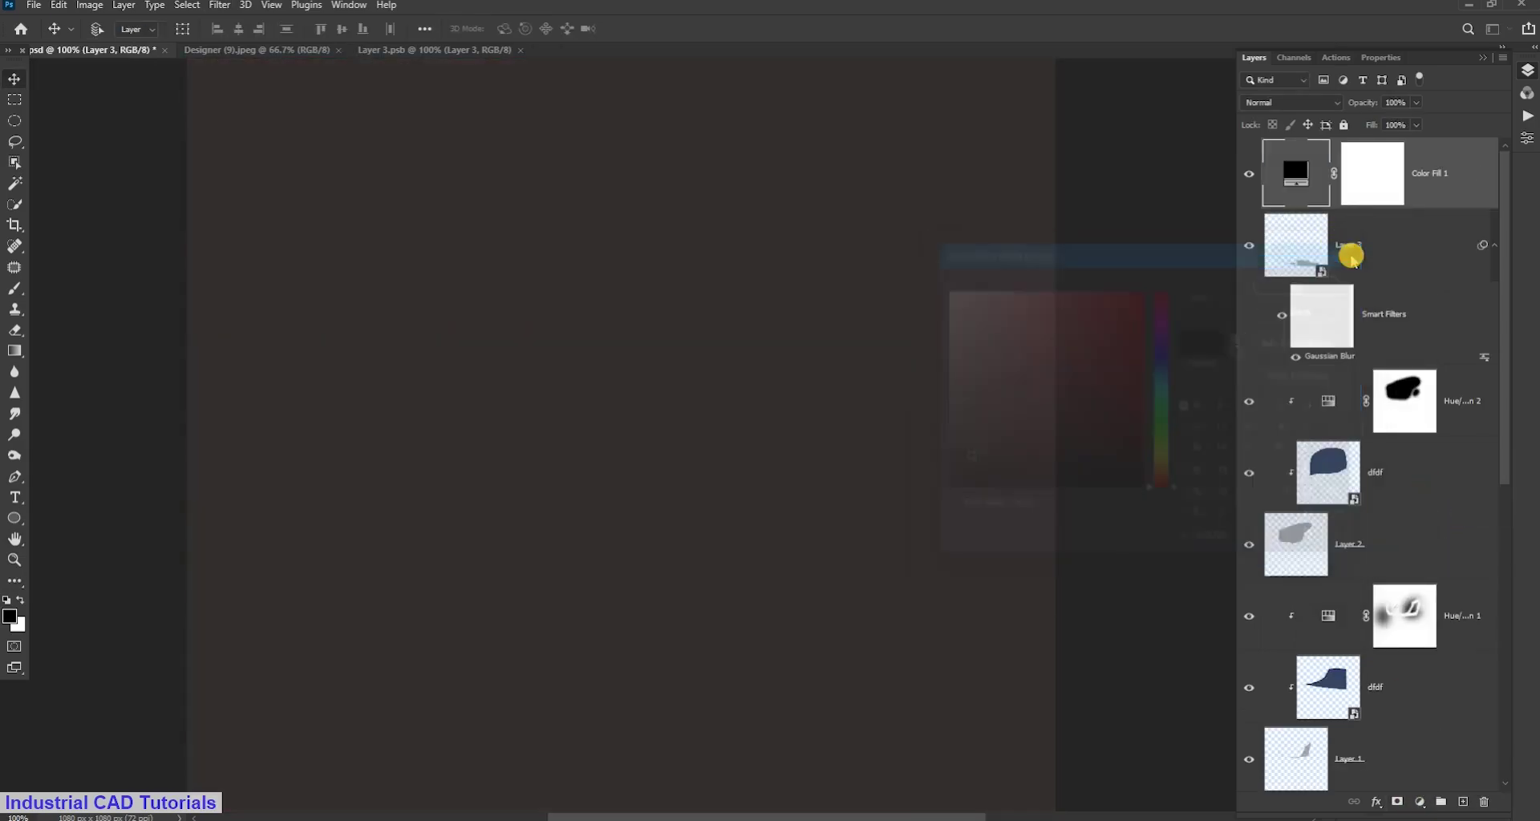
pyautogui.press('v')
# Zoom out and back in to check the softened shadow under the chair
pyautogui.hotkey('ctrl', '-')
pyautogui.hotkey('ctrl', '+')
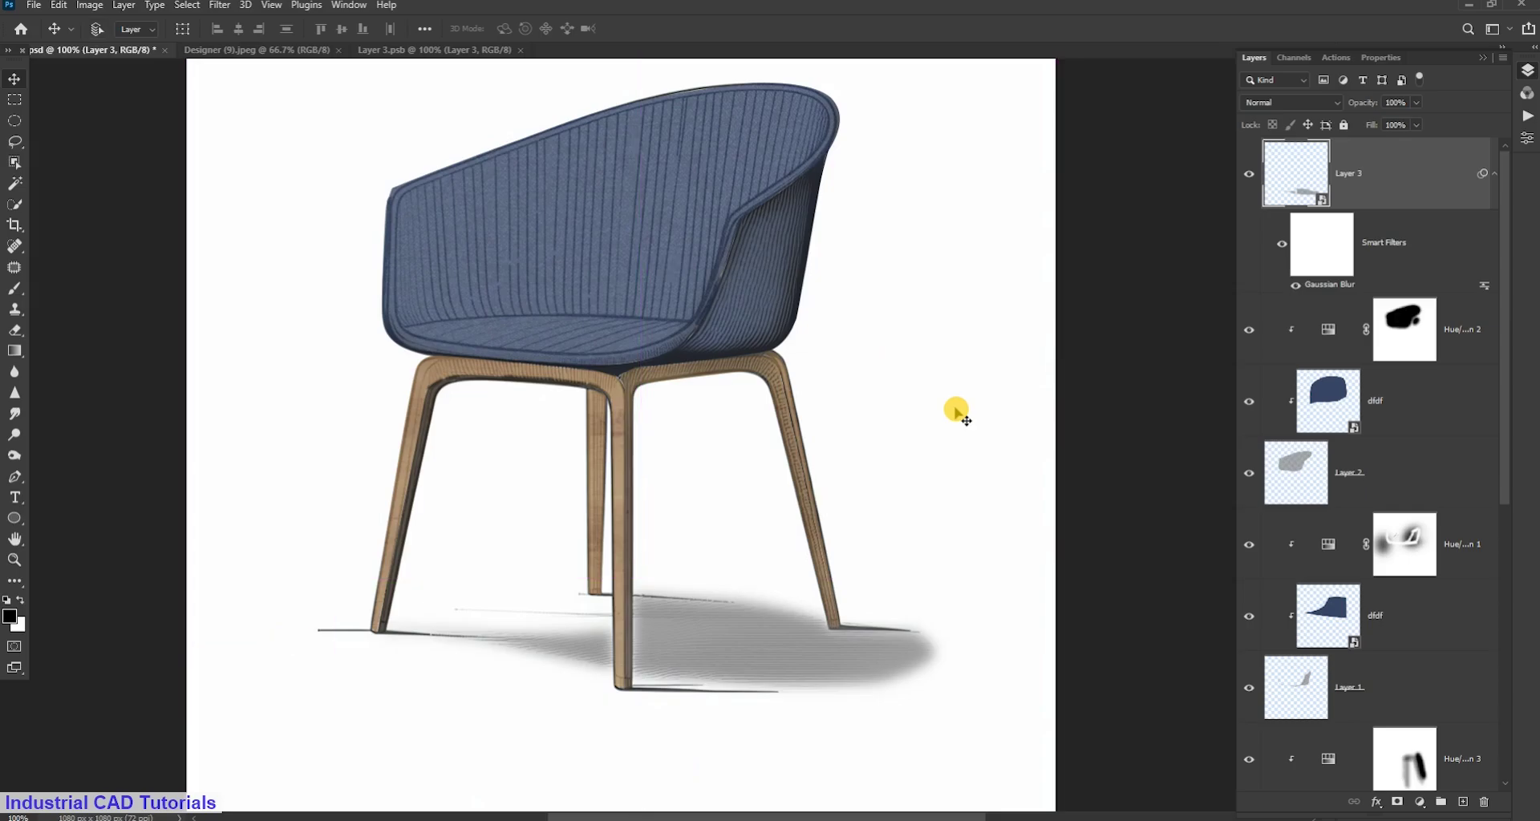
pyautogui.hotkey('ctrl', '-')
pyautogui.hotkey('ctrl', '-')
pyautogui.hotkey('ctrl', '-')
pyautogui.hotkey('ctrl', '+')
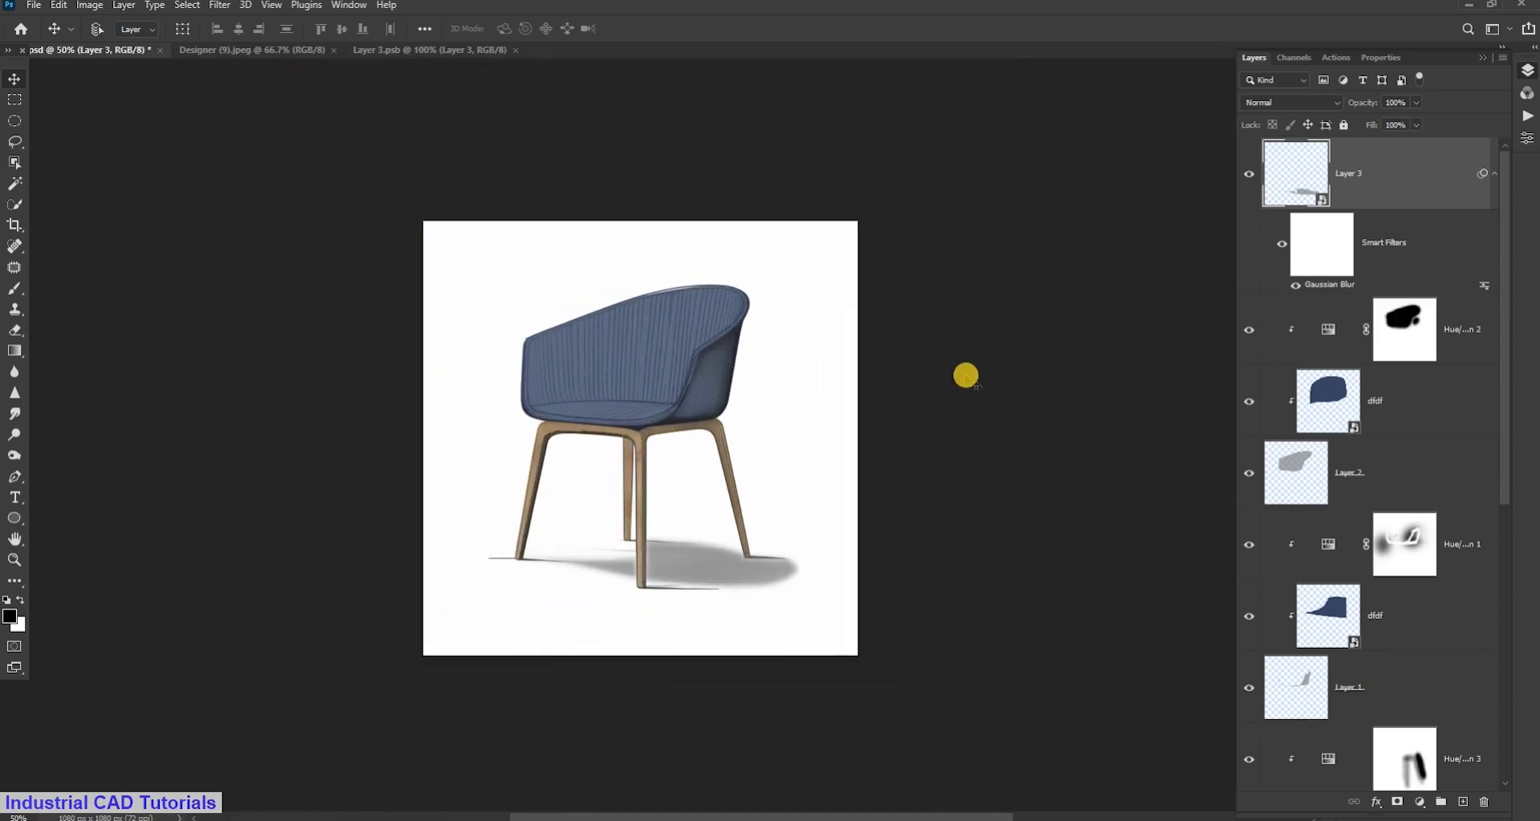